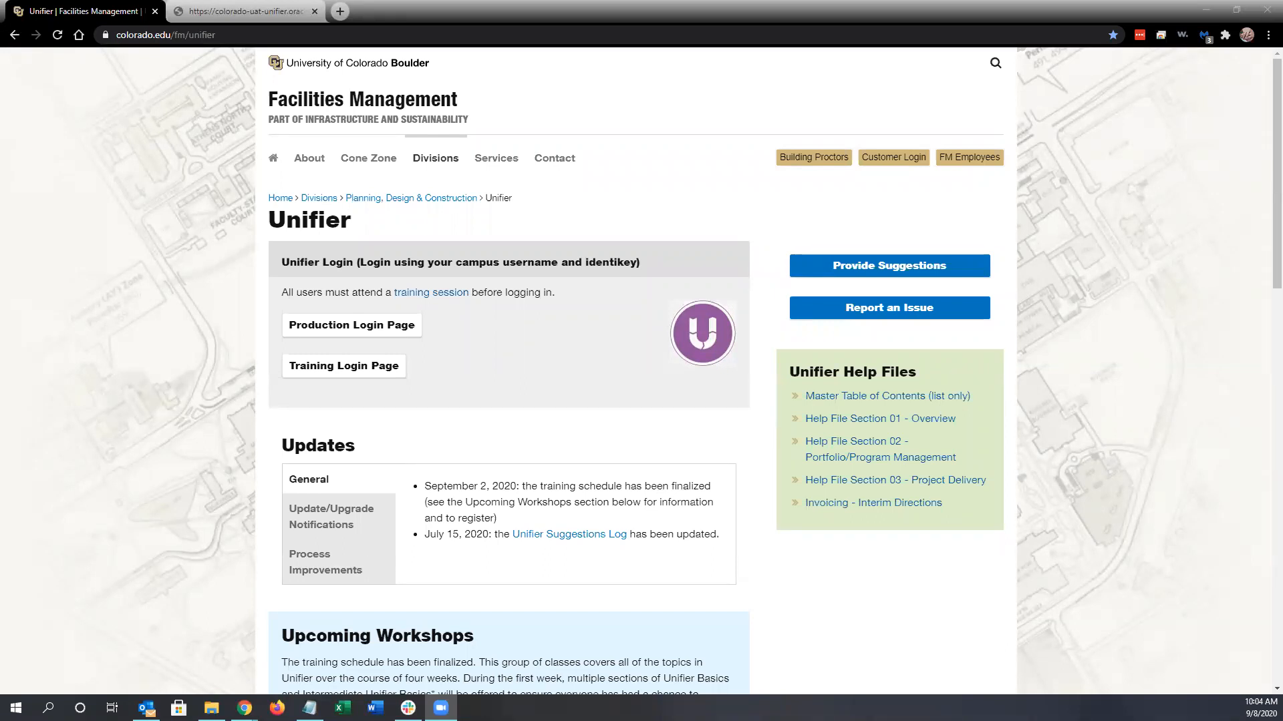
key("alt+Tab")
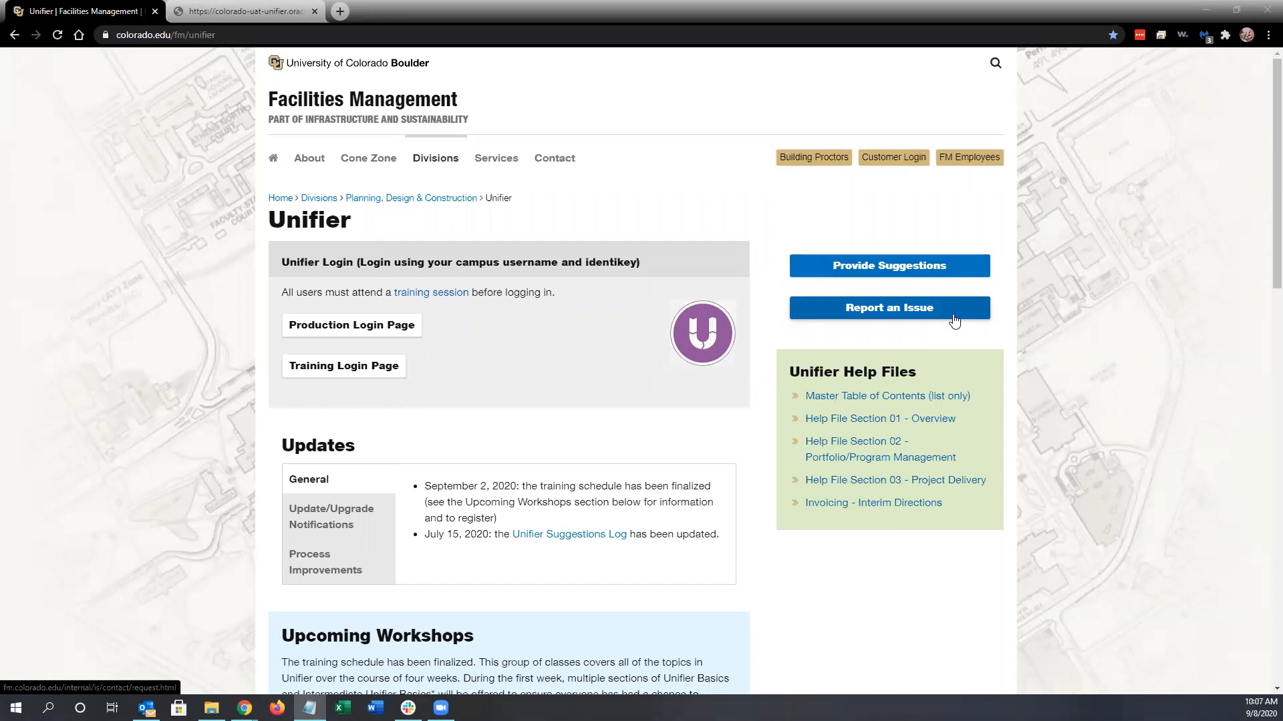
left_click(955, 267)
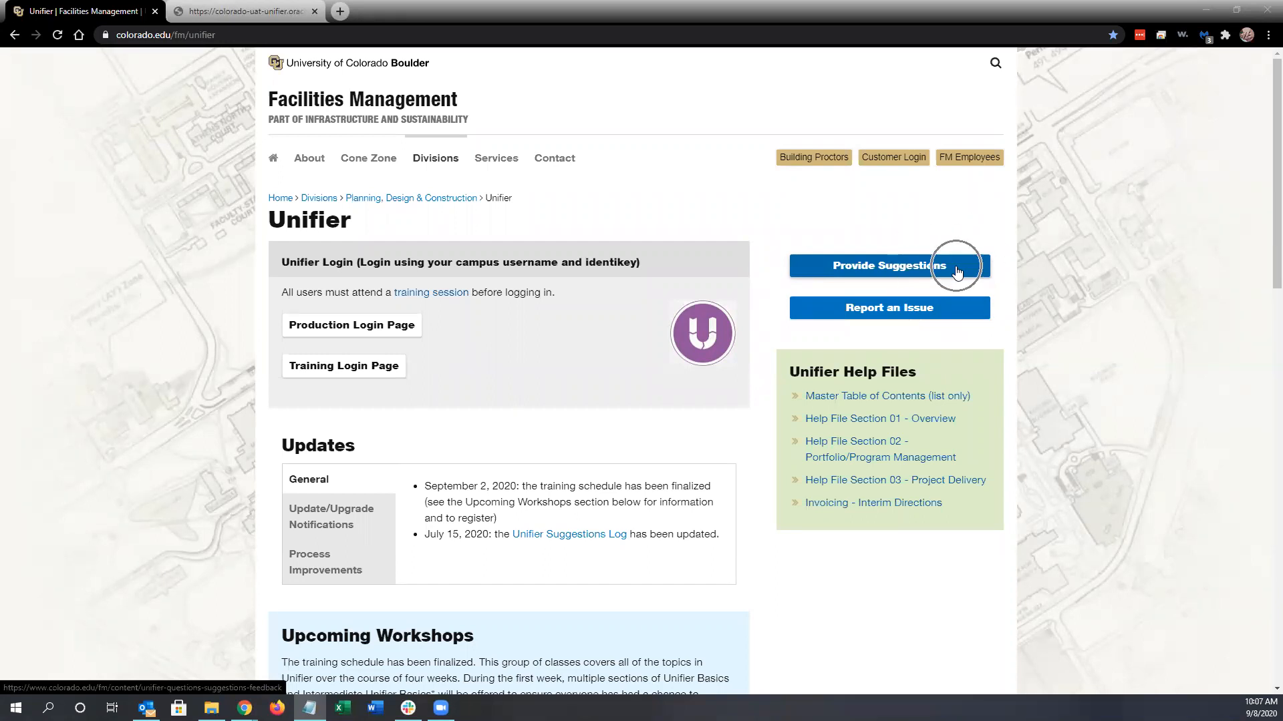
left_click(958, 312)
left_click(958, 314)
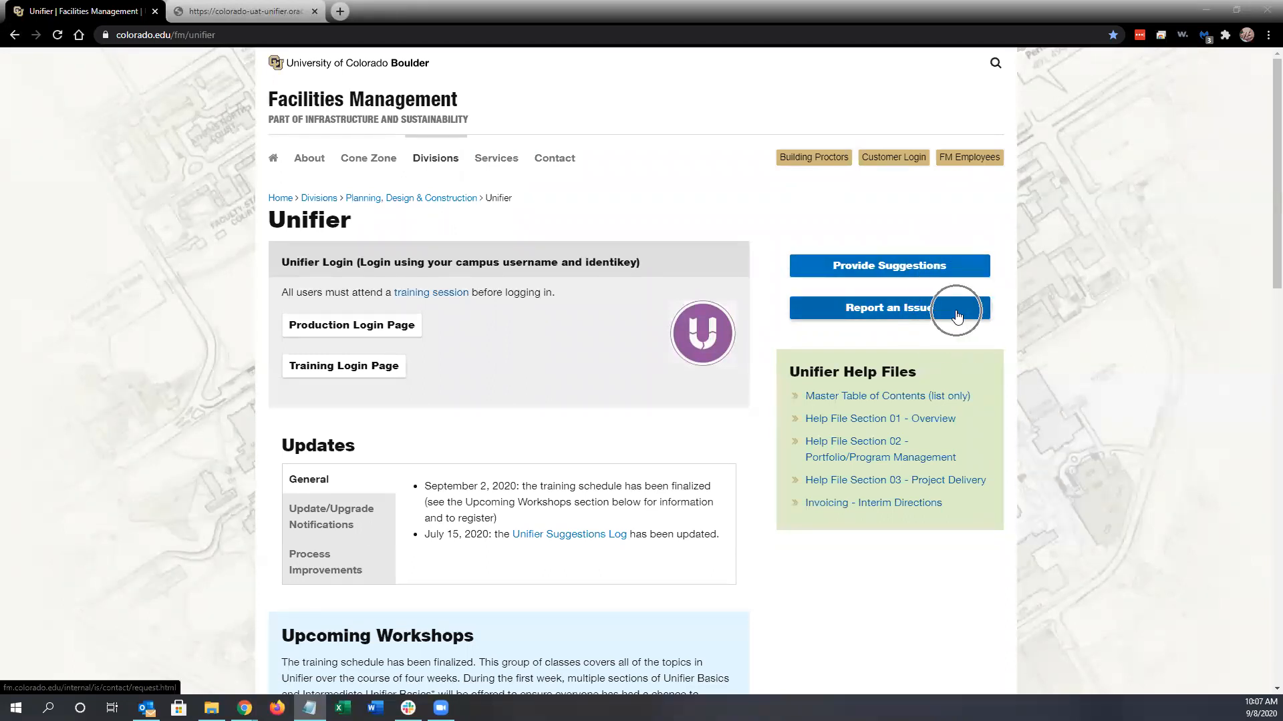
left_click(932, 314)
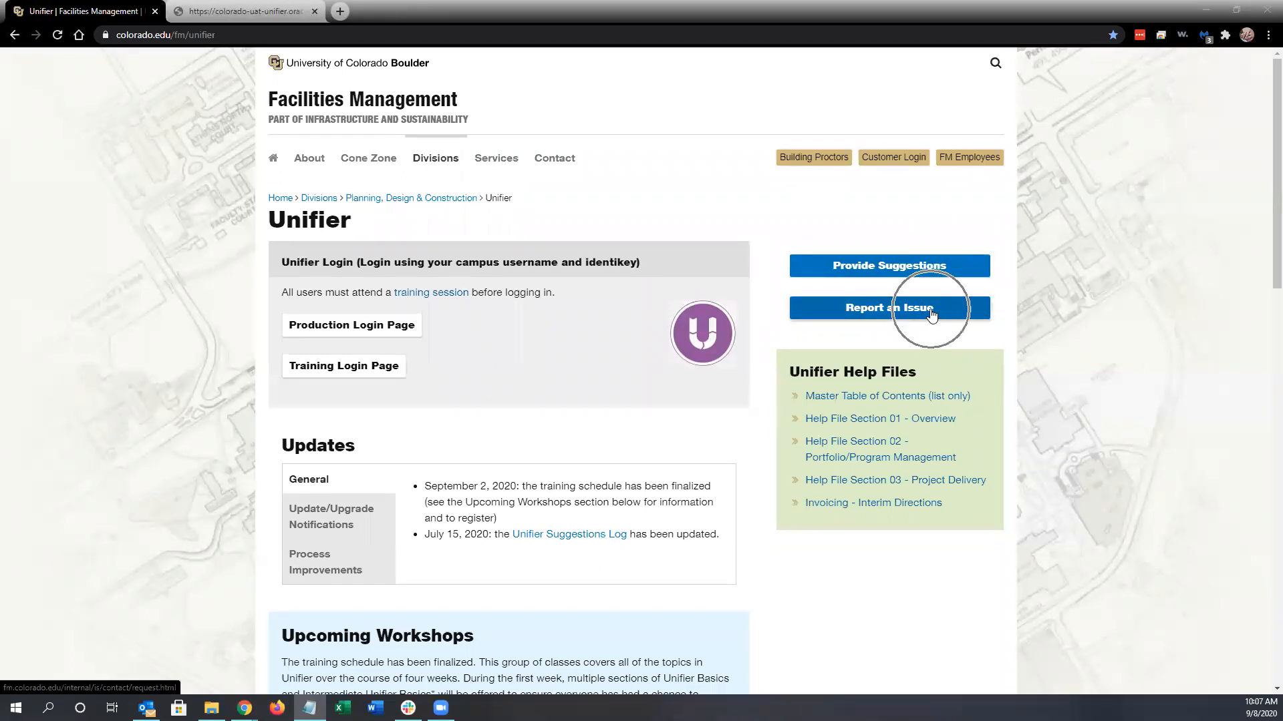
left_click(944, 315)
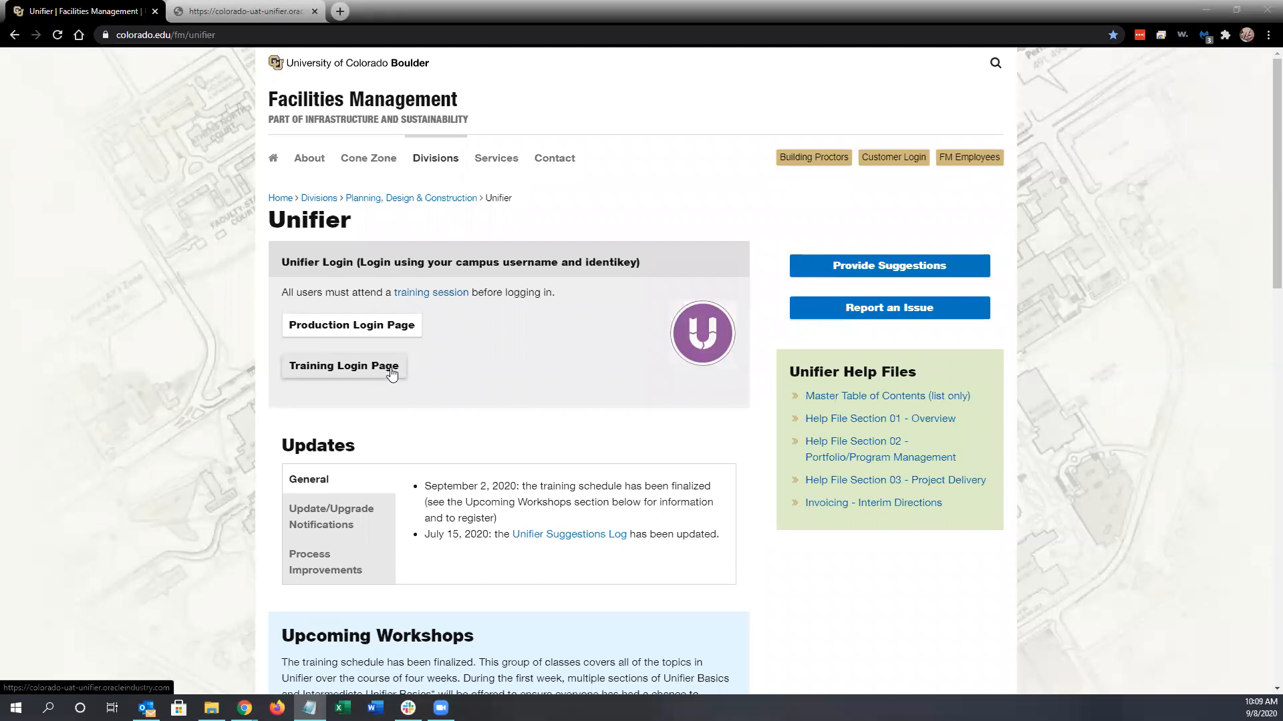
Step: Open the Primavera Portal for the Unifier training environment and dismiss its cookie notice
left_click(392, 372)
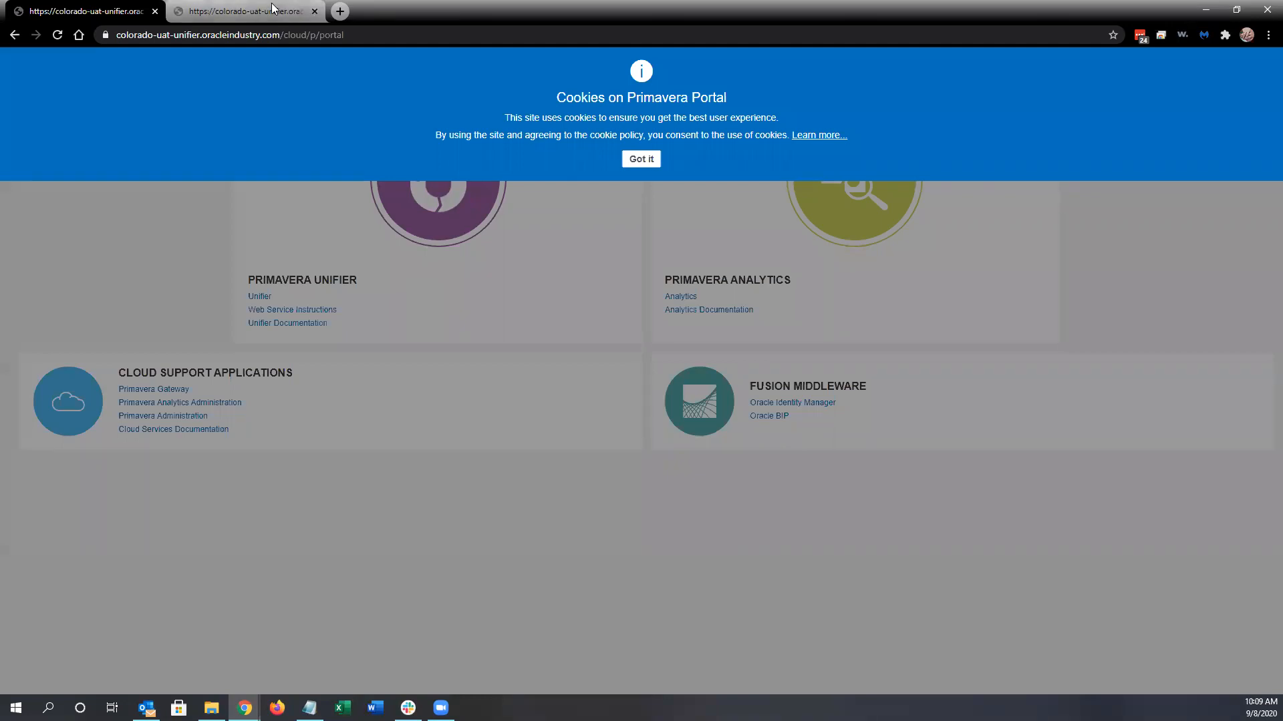
left_click(14, 35)
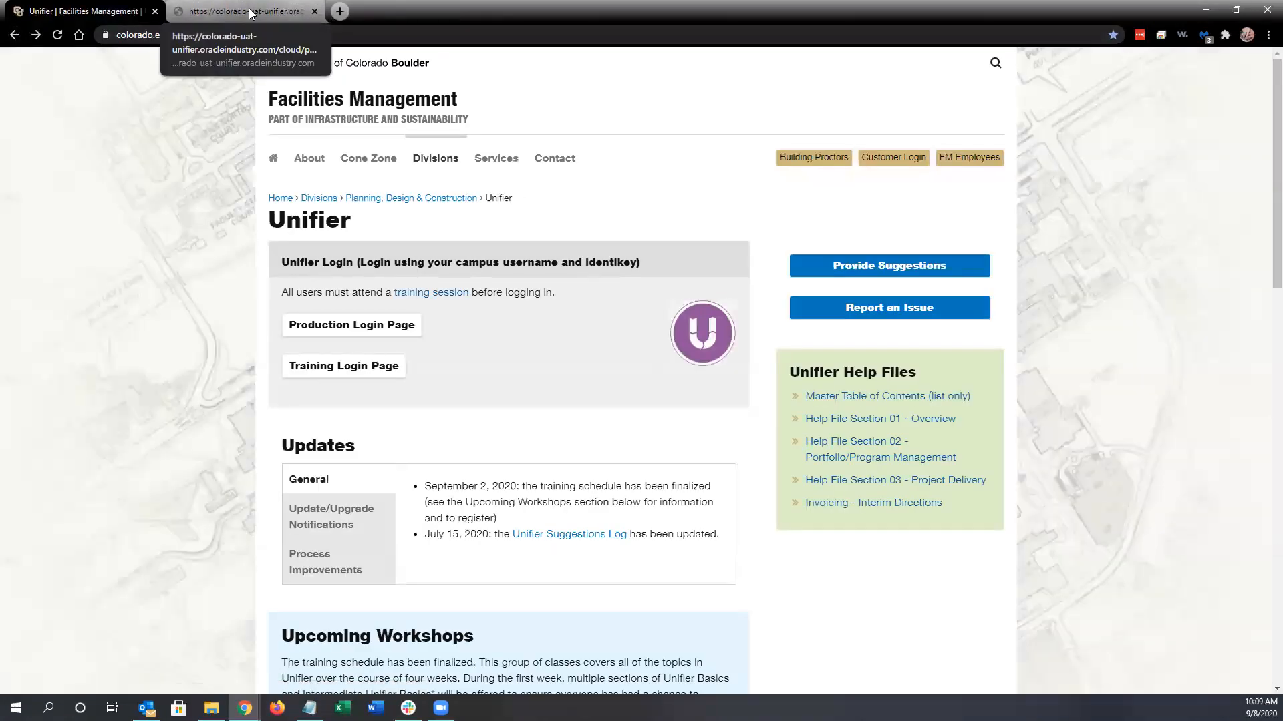
left_click(250, 13)
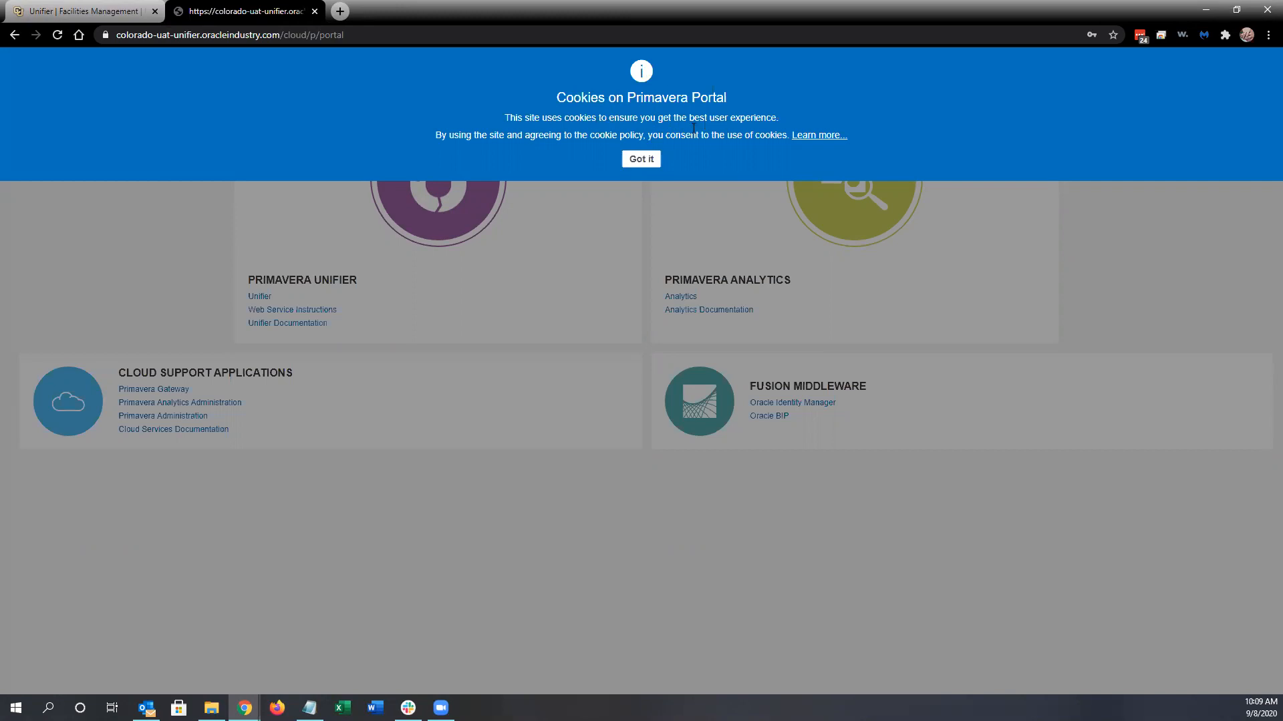
left_click(641, 160)
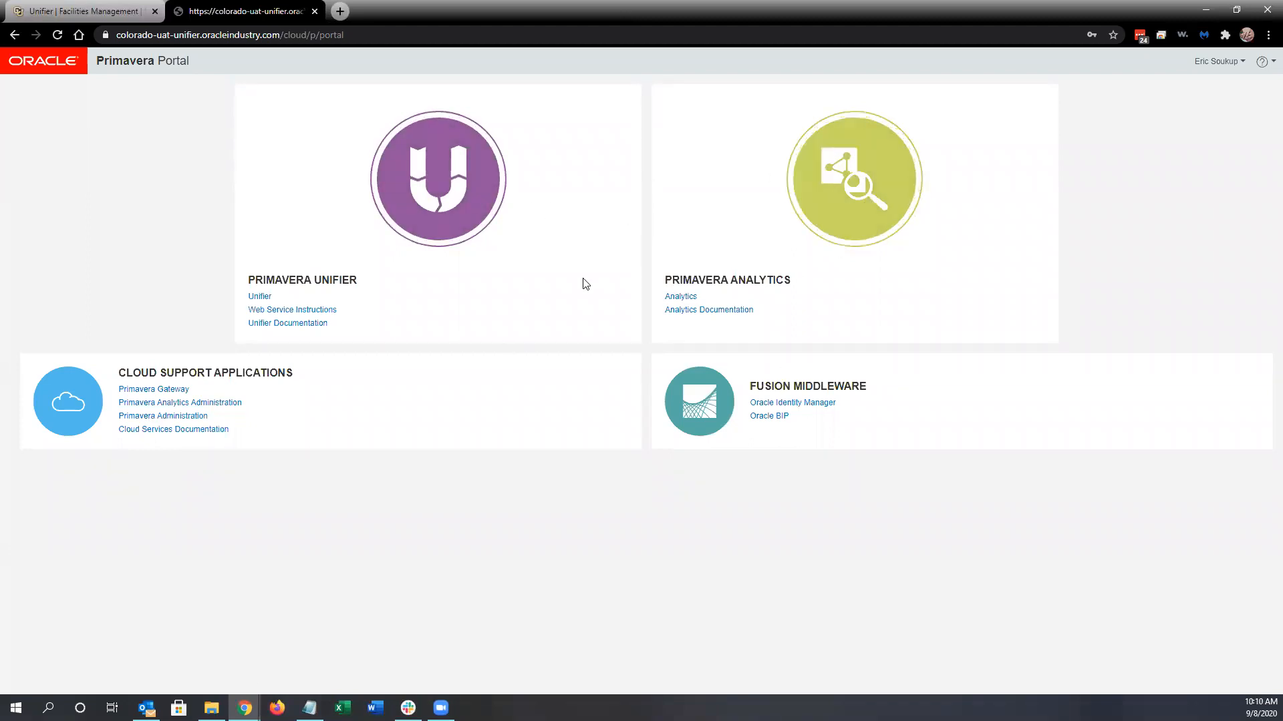
Step: Launch Primavera Unifier from the portal and go to its home workspace
key("ctrl")
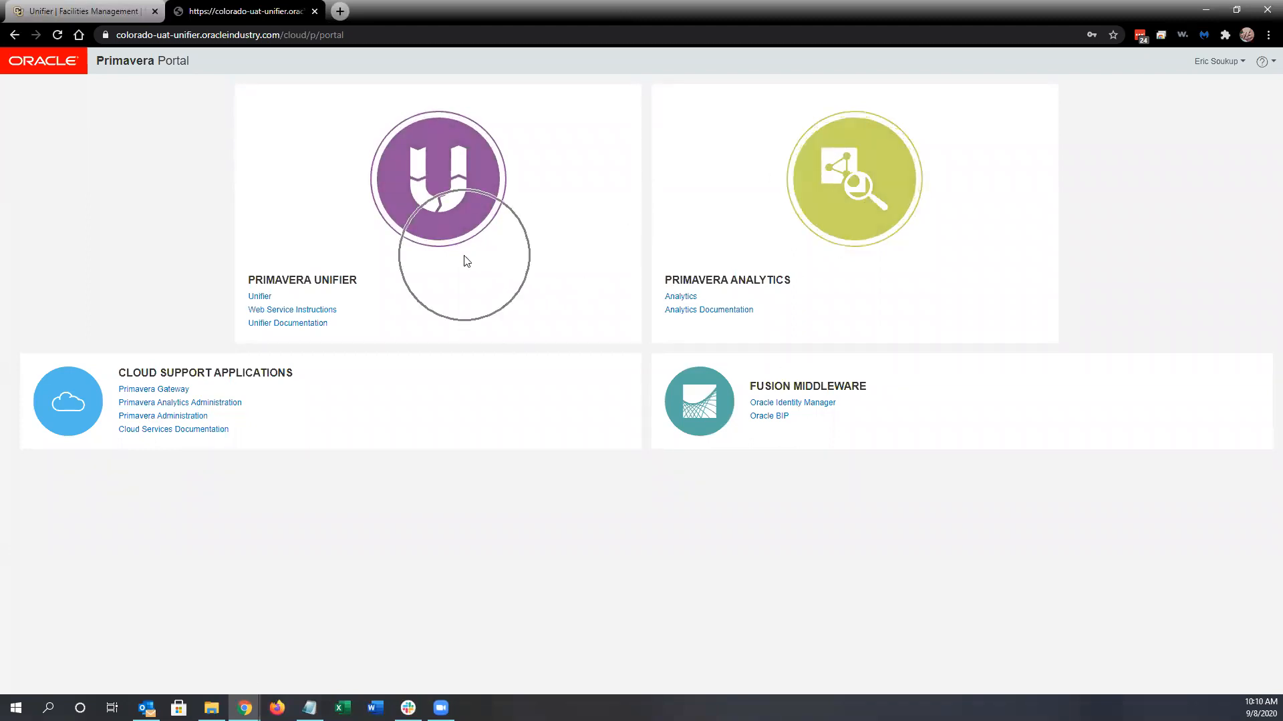
left_click(453, 222)
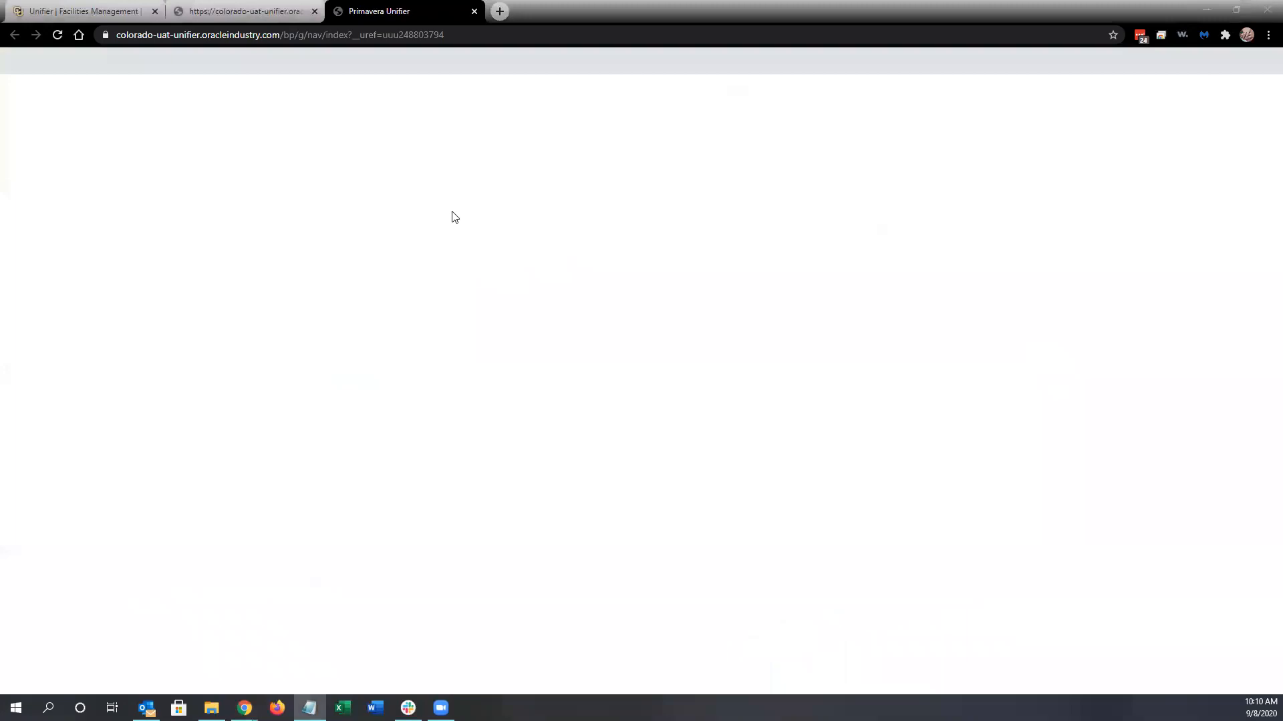
left_click(452, 85)
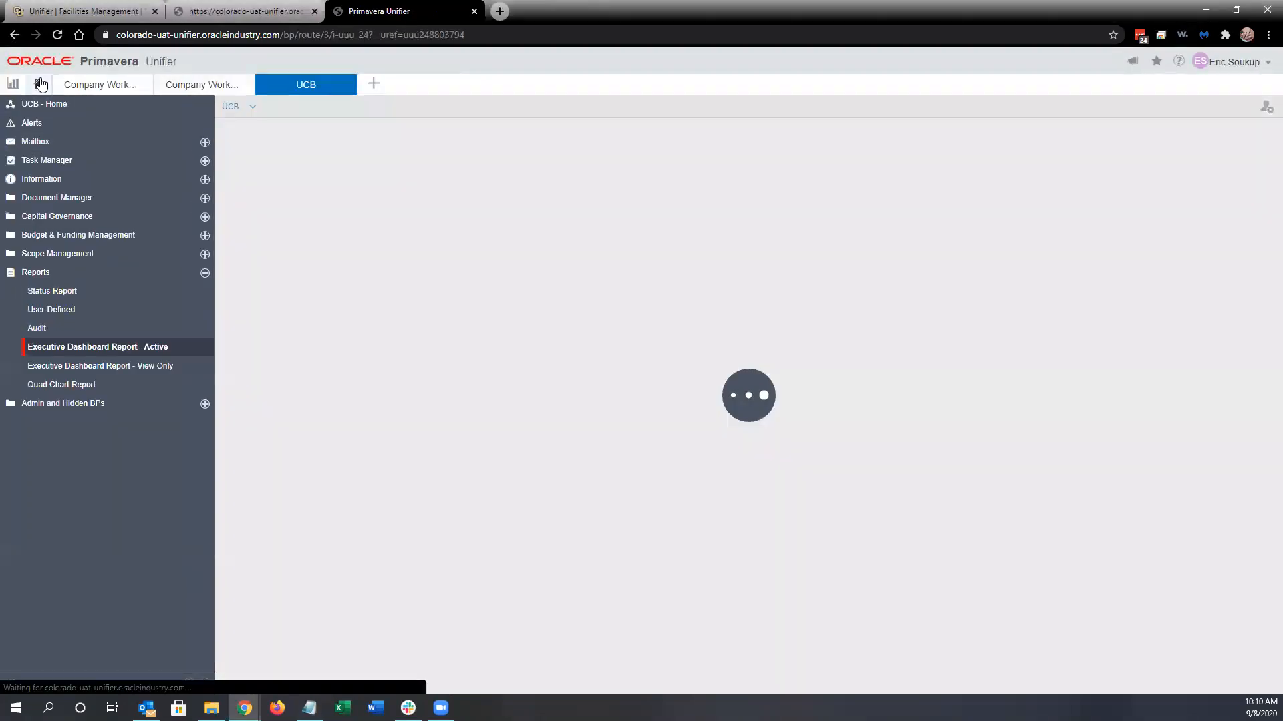
left_click(38, 85)
left_click(70, 107)
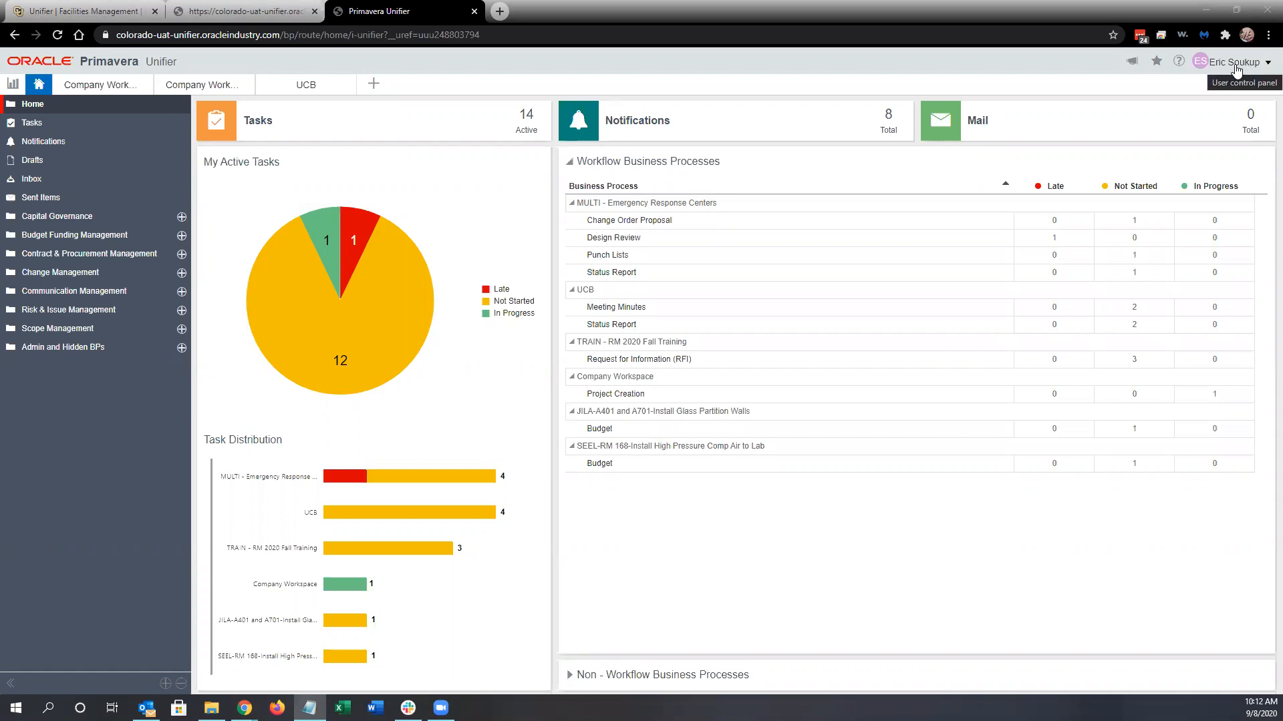
Step: Open the signed-in user's preferences from the home workspace
key("ctrl")
key("ctrl")
key("ctrl")
left_click(1258, 65)
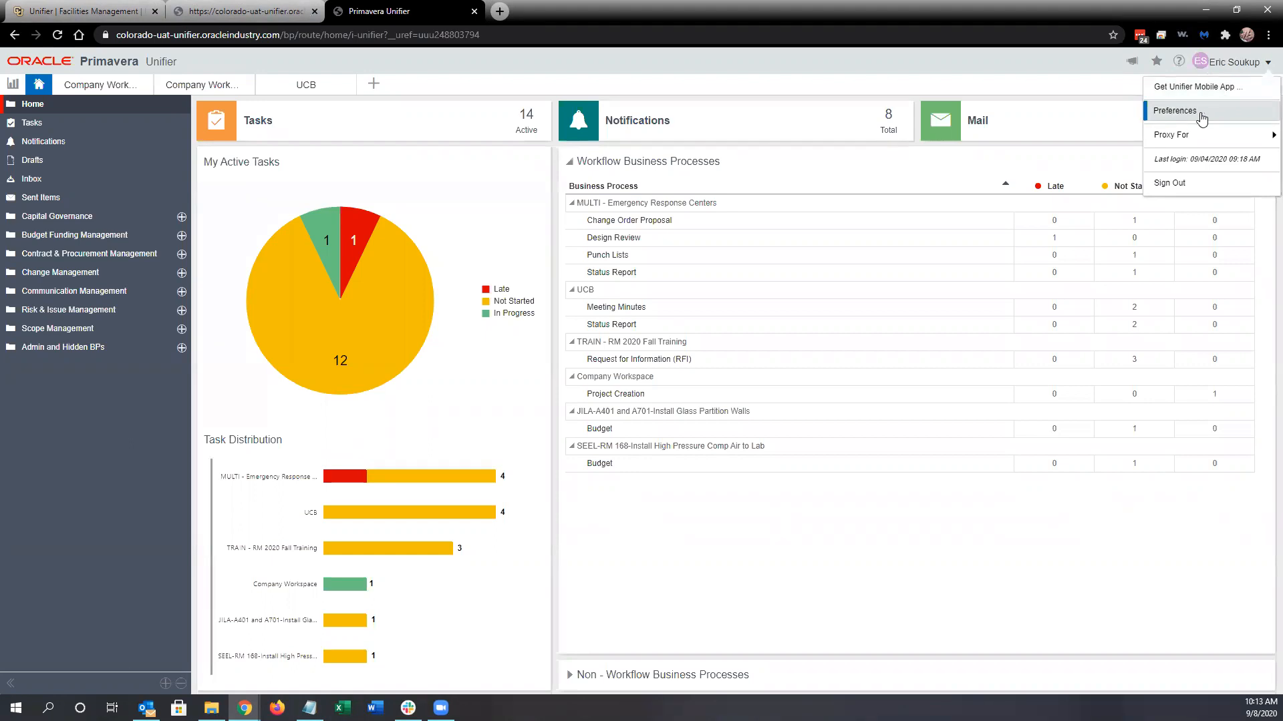
mouse_move(1201, 133)
left_click(1227, 118)
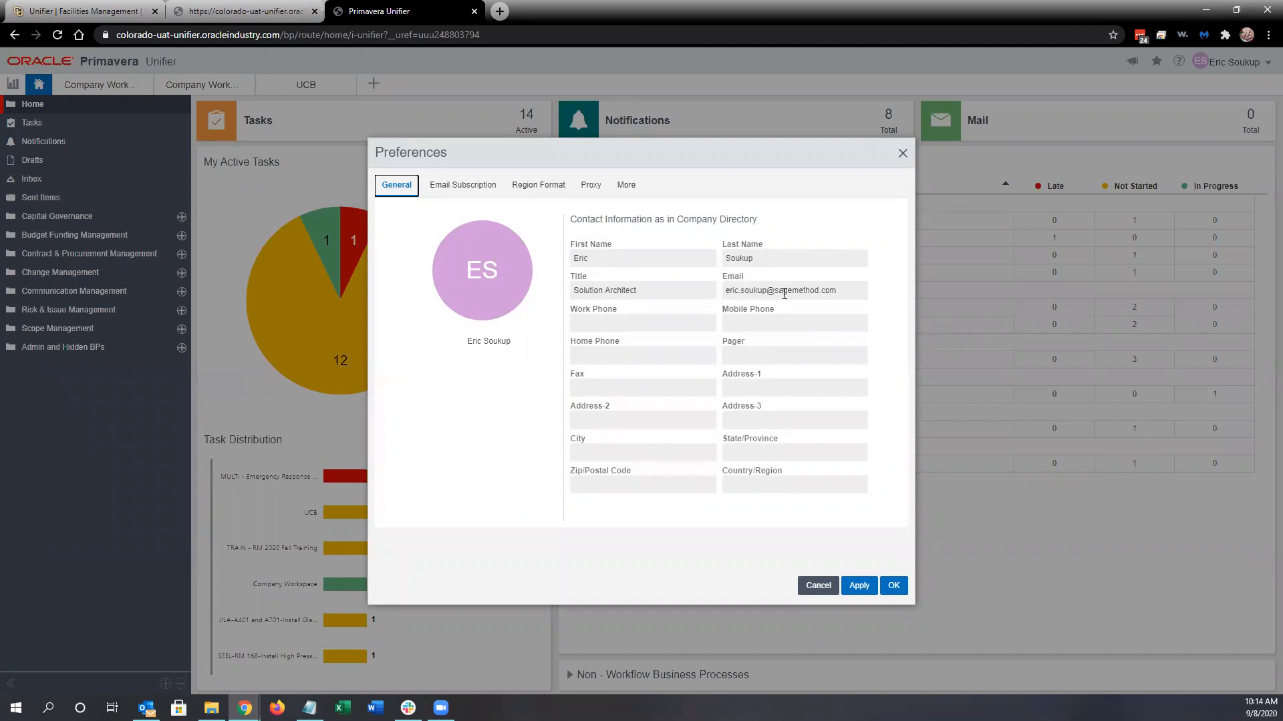
Step: Review the email subscription, region format and proxy preferences, including the available date formats
mouse_move(457, 260)
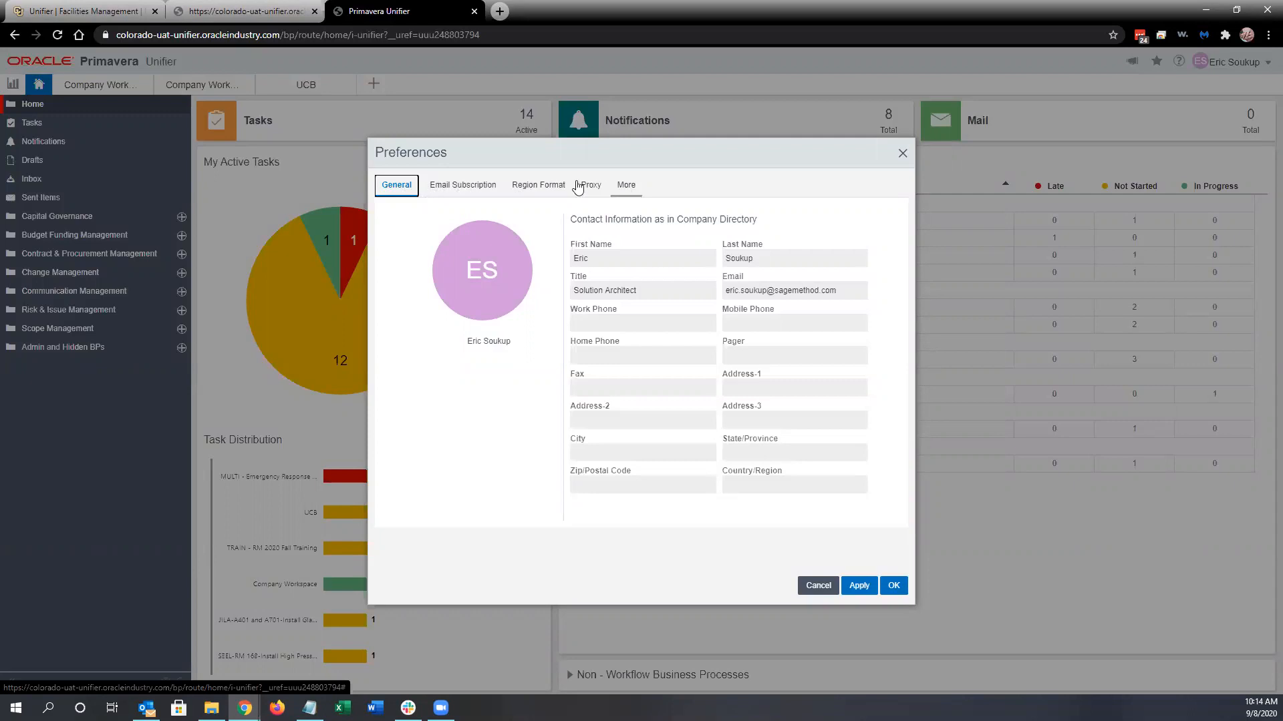
left_click(457, 185)
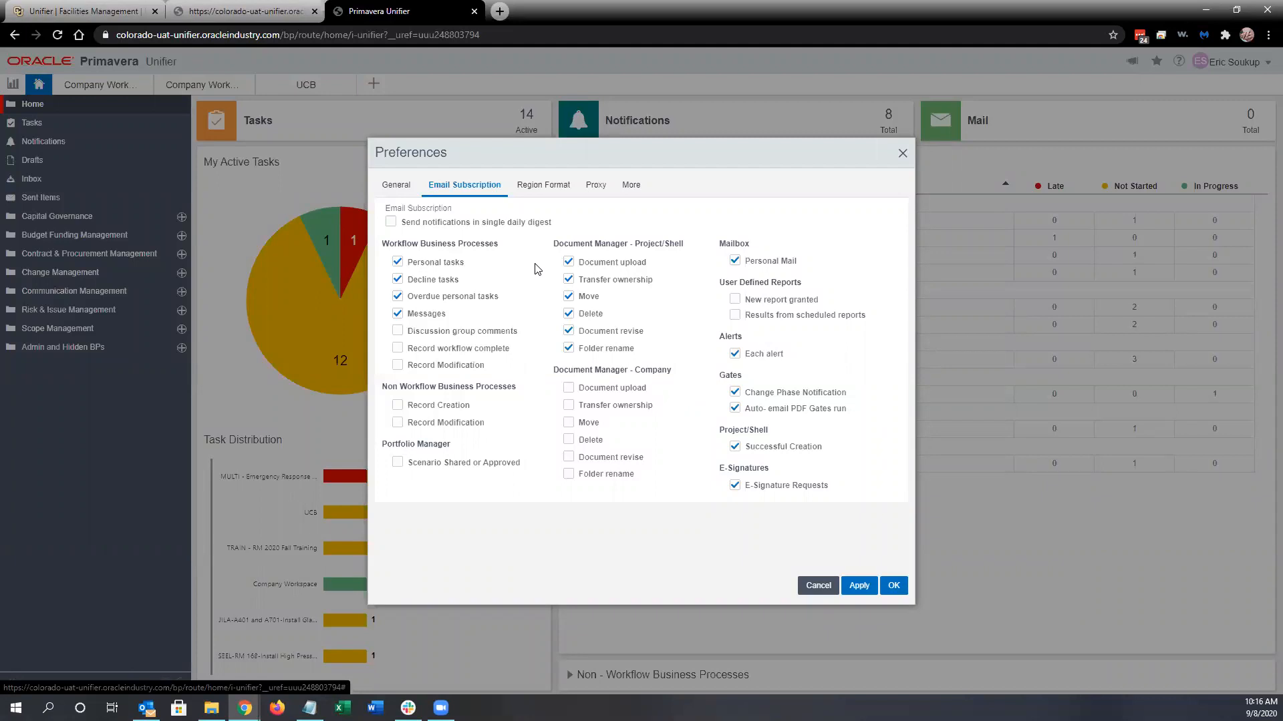
left_click(541, 185)
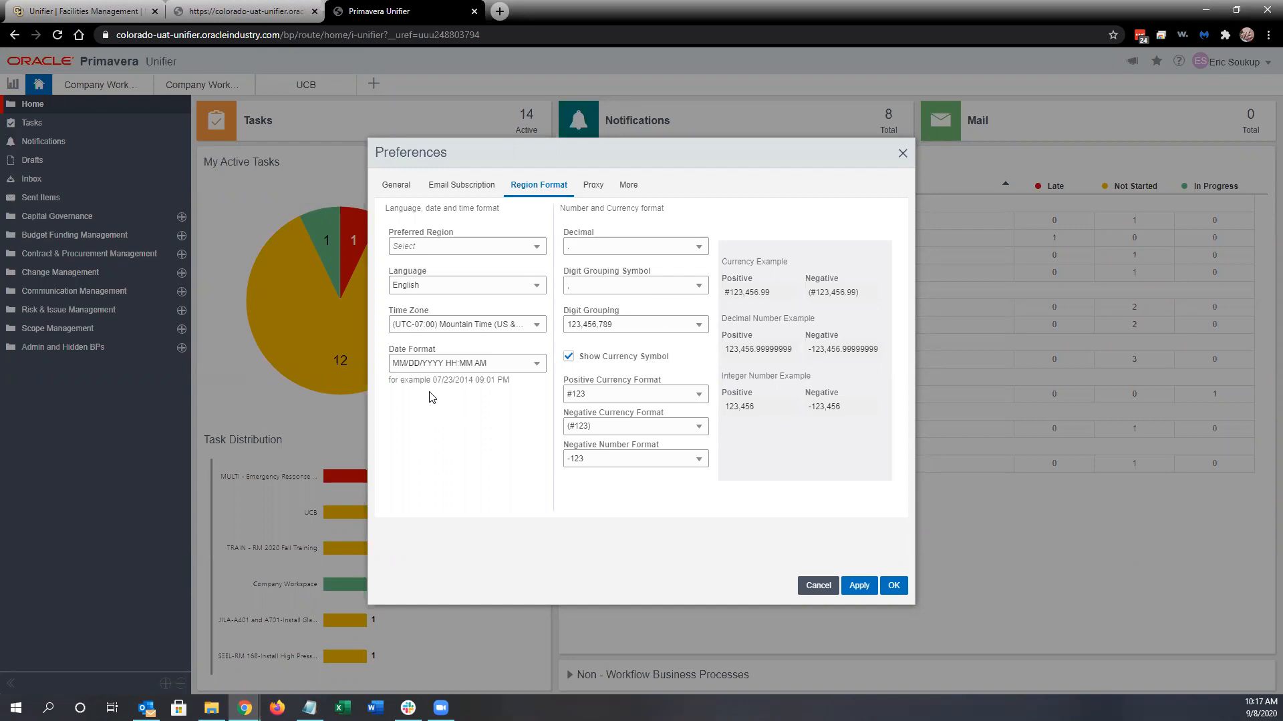
left_click(479, 363)
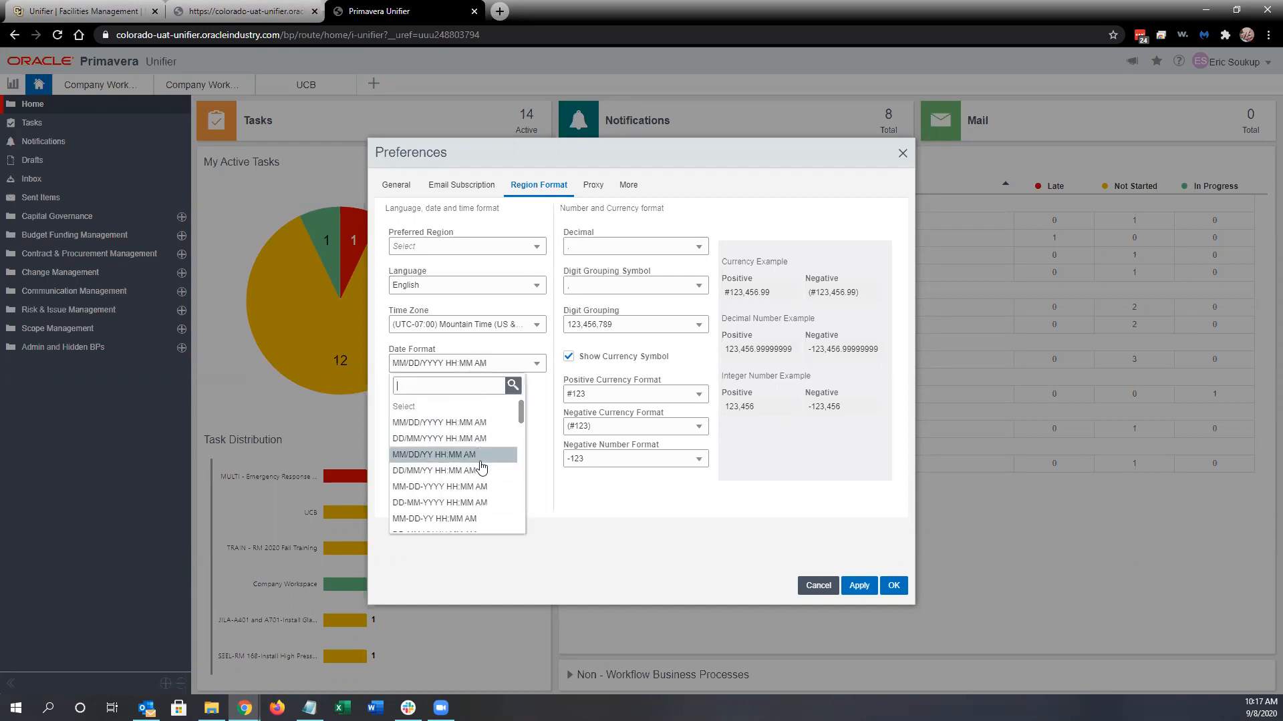
left_click(541, 406)
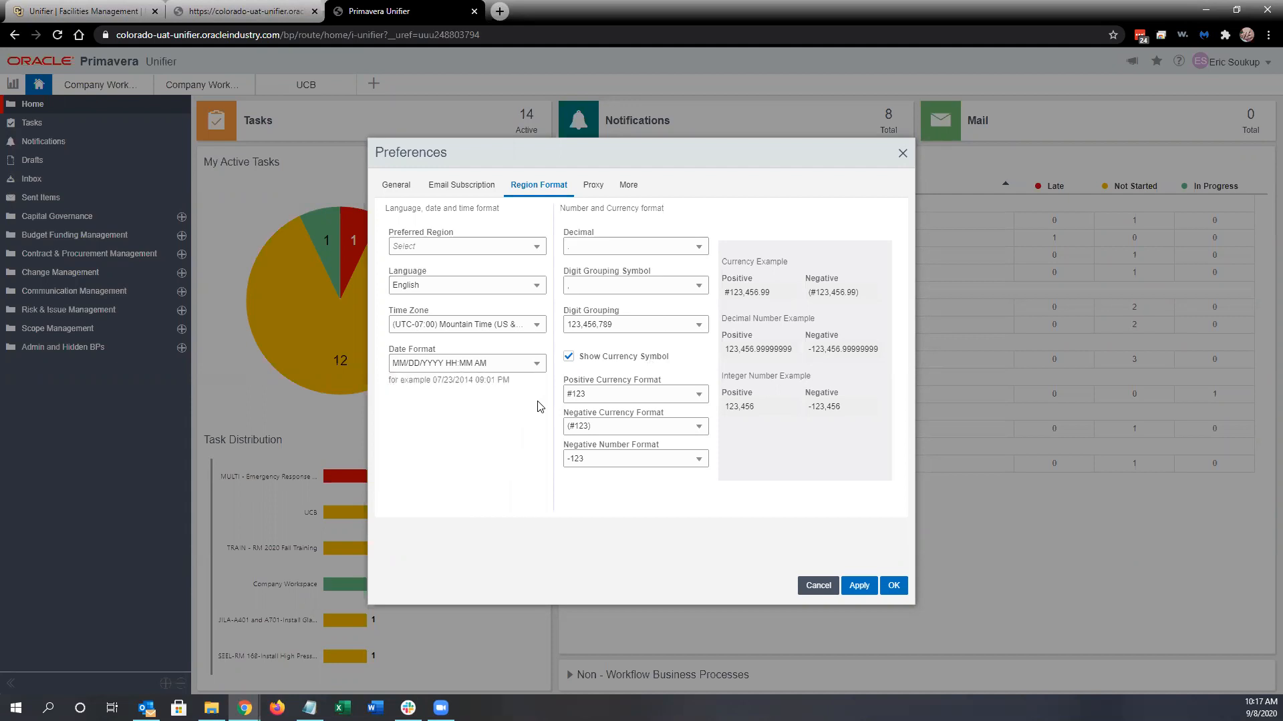
left_click(599, 191)
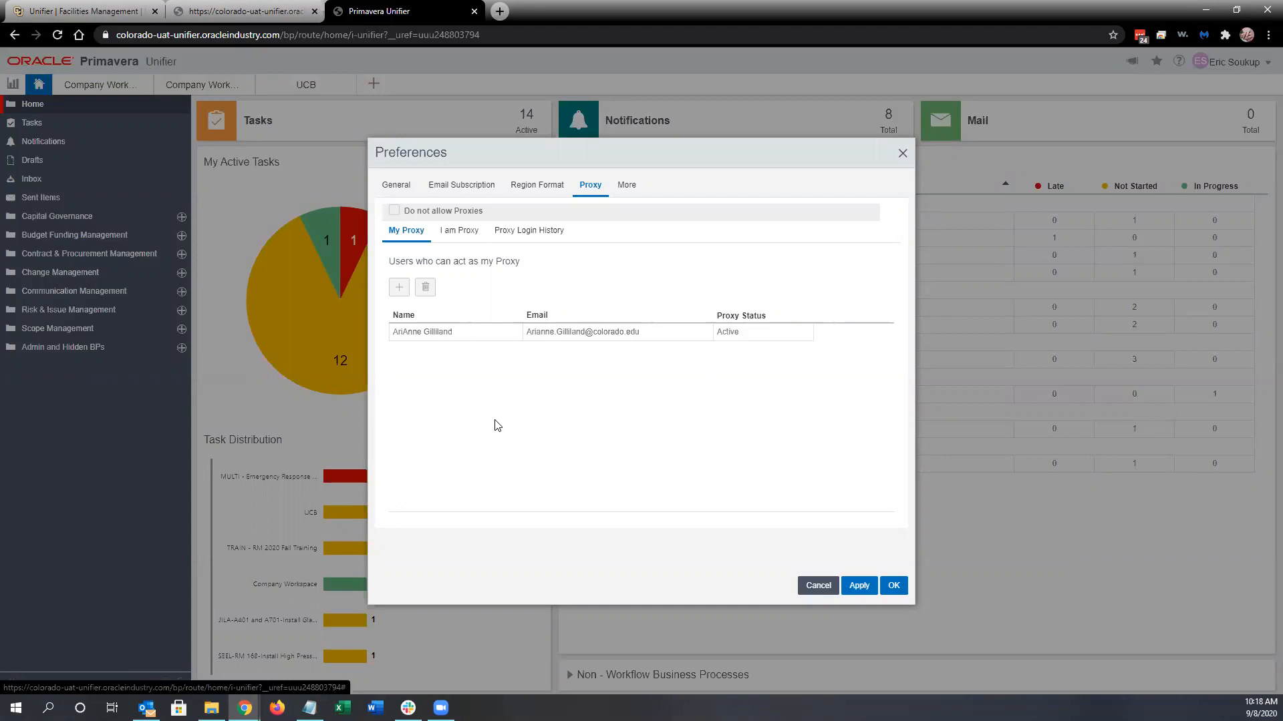
left_click(435, 337)
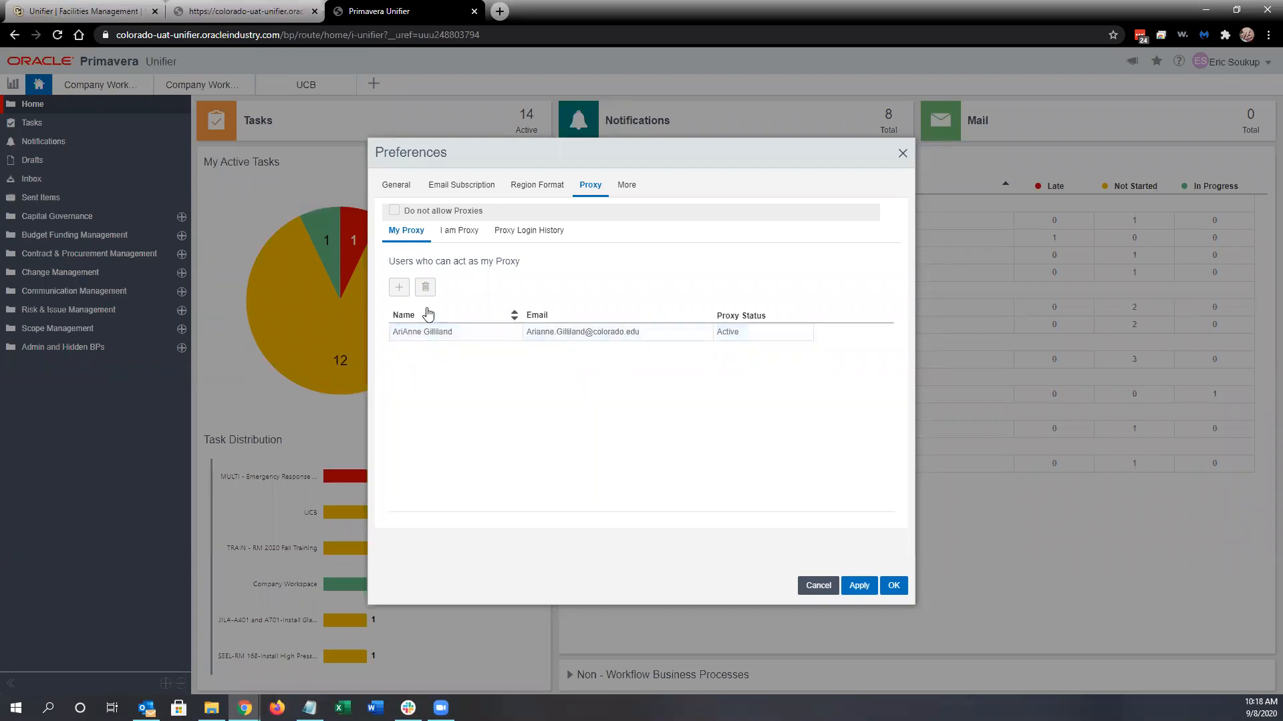
left_click(400, 289)
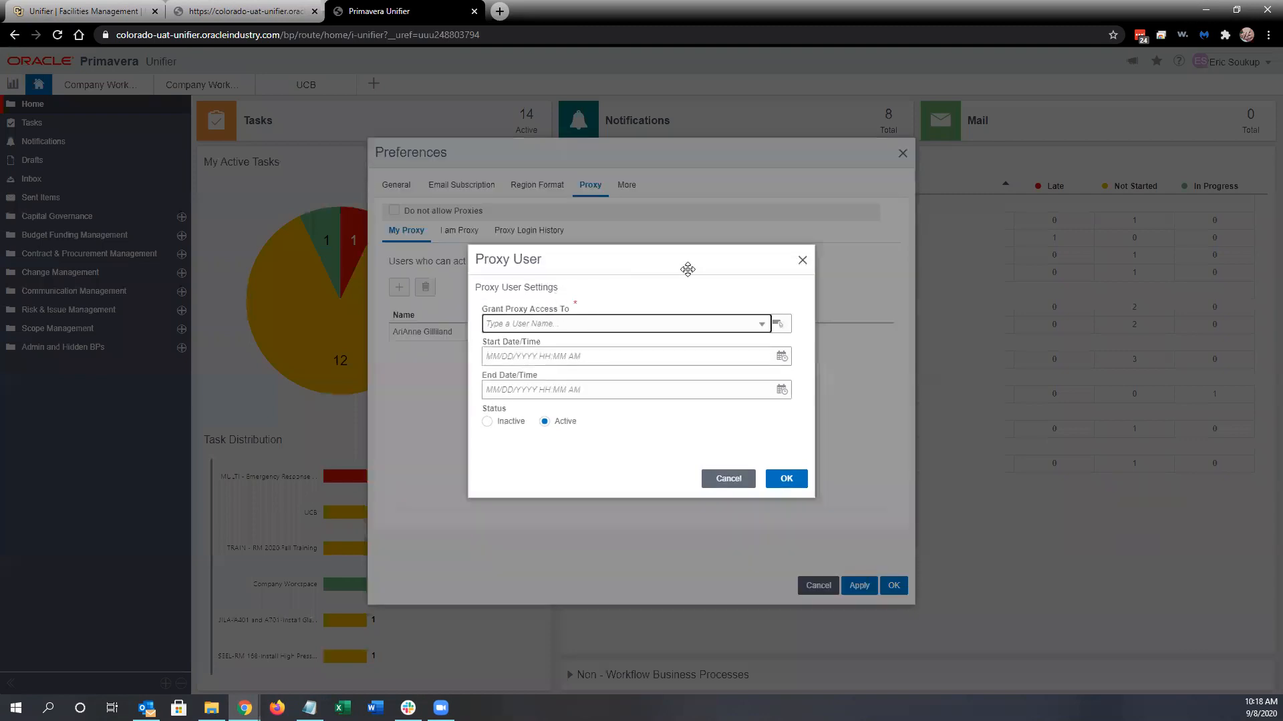
left_click(802, 262)
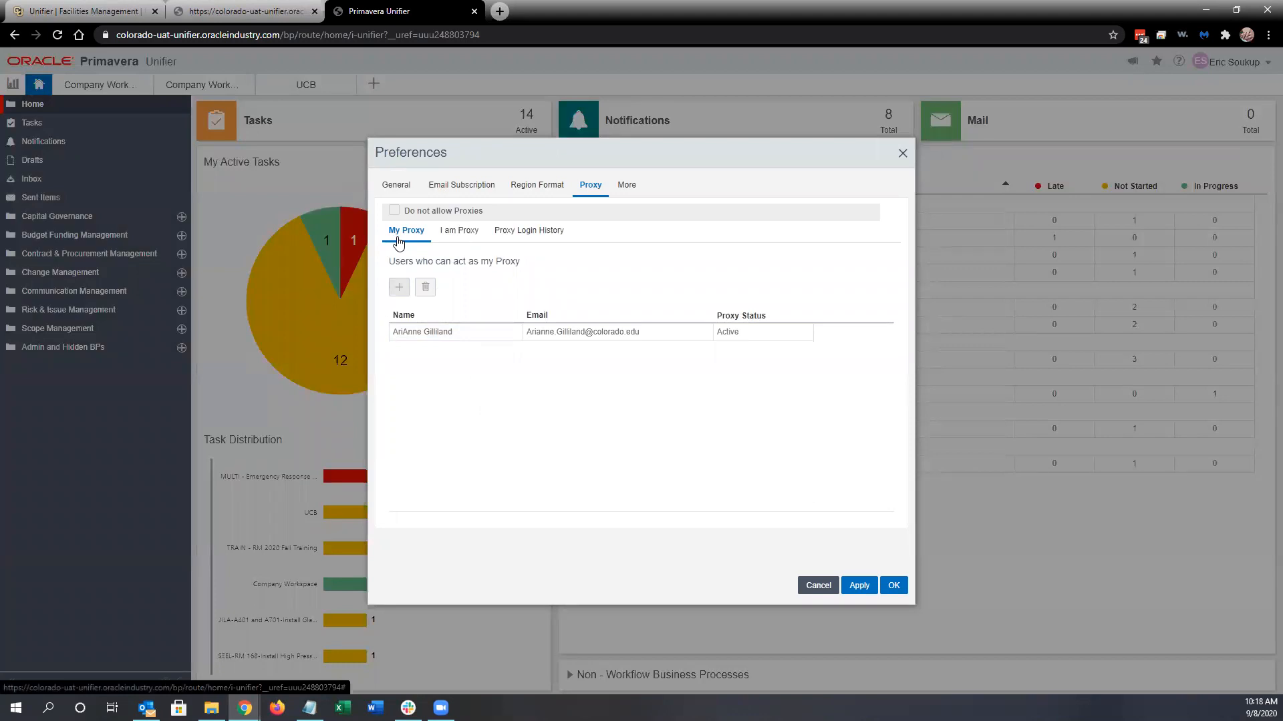
key("ctrl")
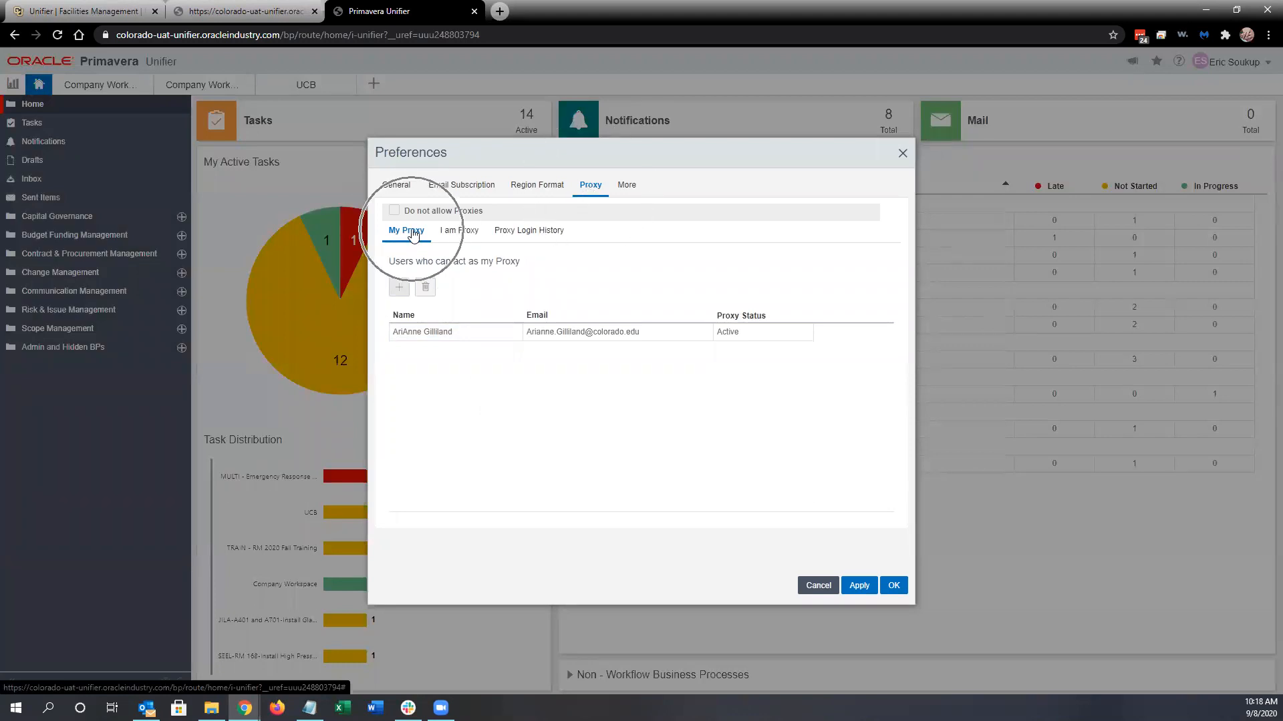
Step: Start a new proxy user entry and browse the user picker for the person to grant access to
left_click(399, 287)
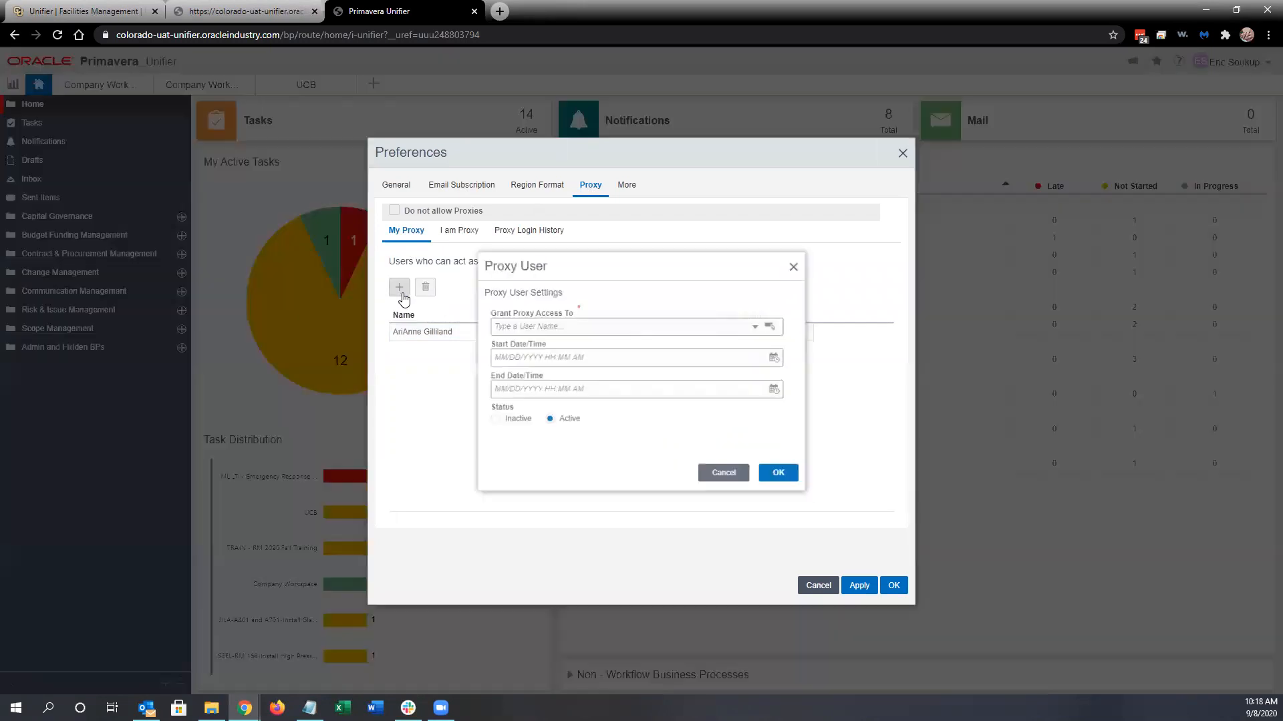
left_click(550, 323)
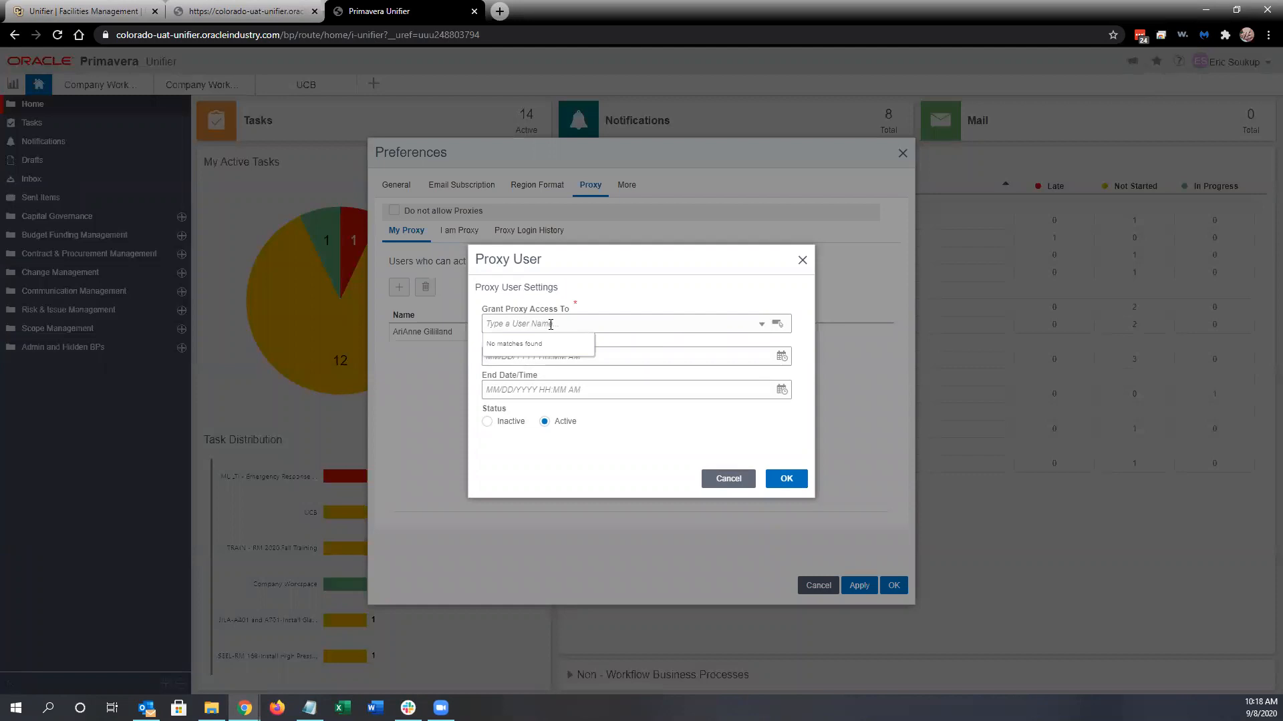
left_click(778, 324)
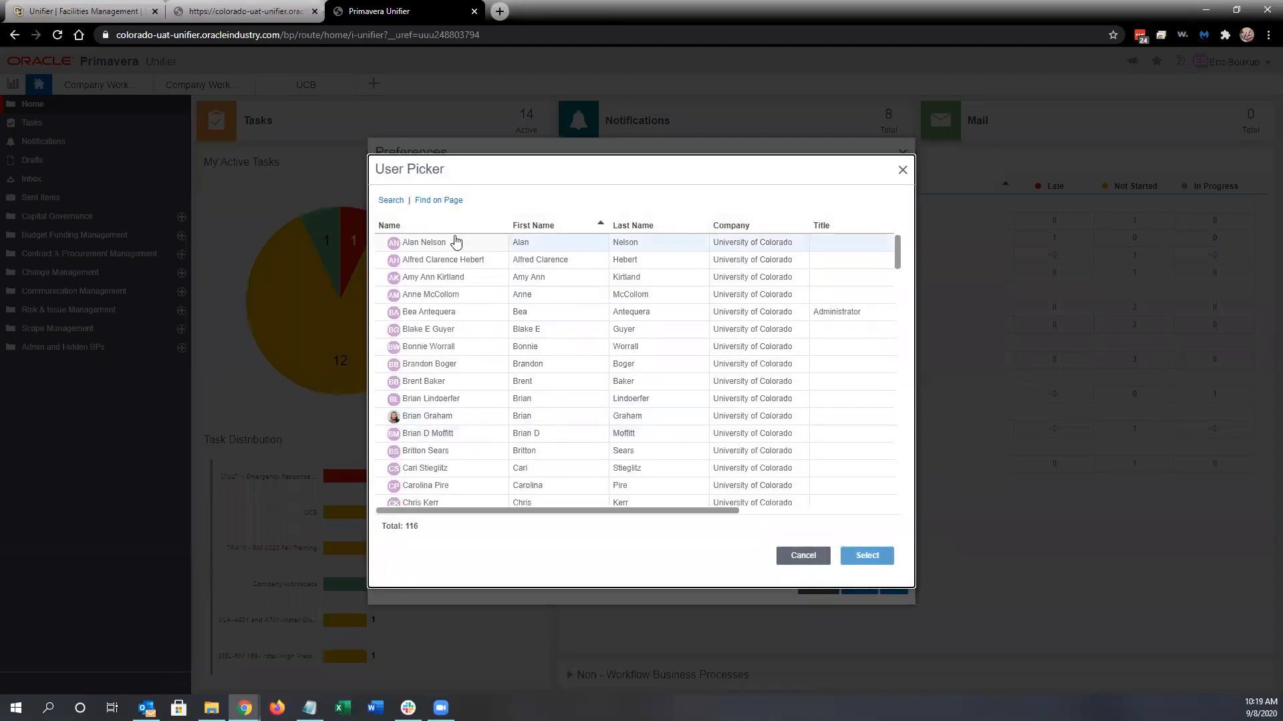
scroll(508, 320, "down", 4)
scroll(491, 357, "up", 4)
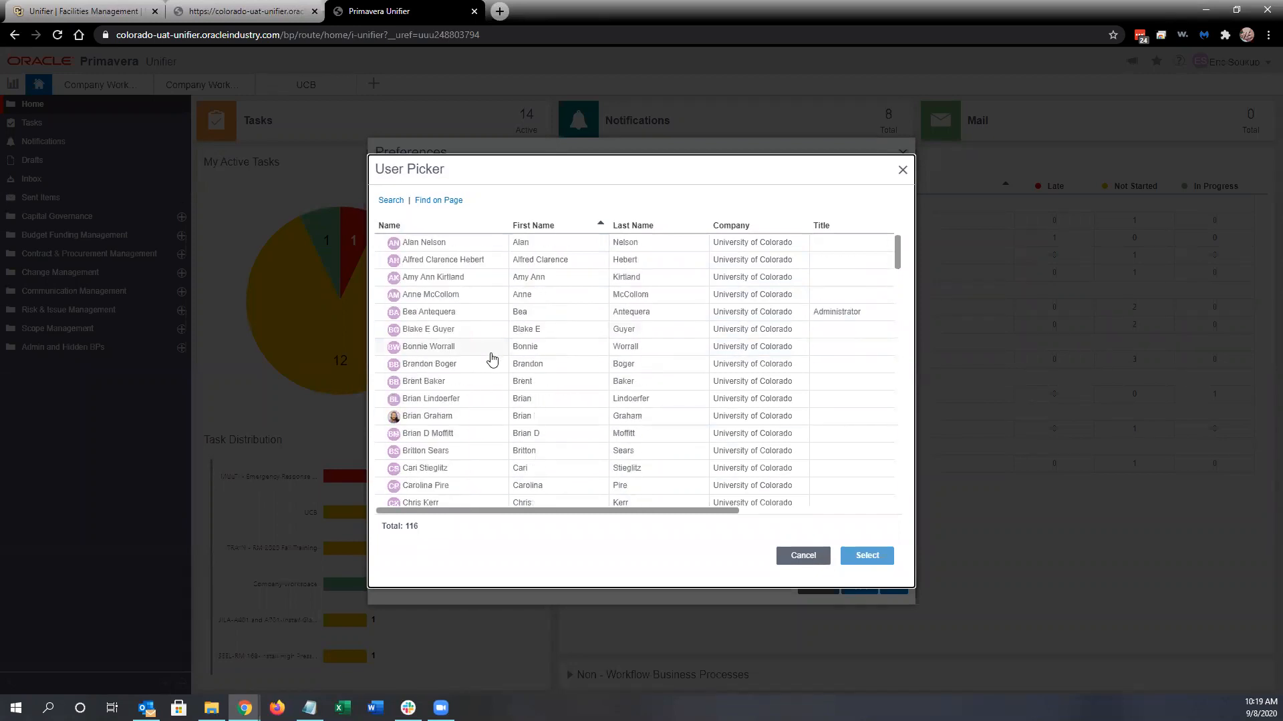
Step: Try picking a proxy by filtering the user list on part of the first name, and clear the chosen user from the entry
left_click(438, 202)
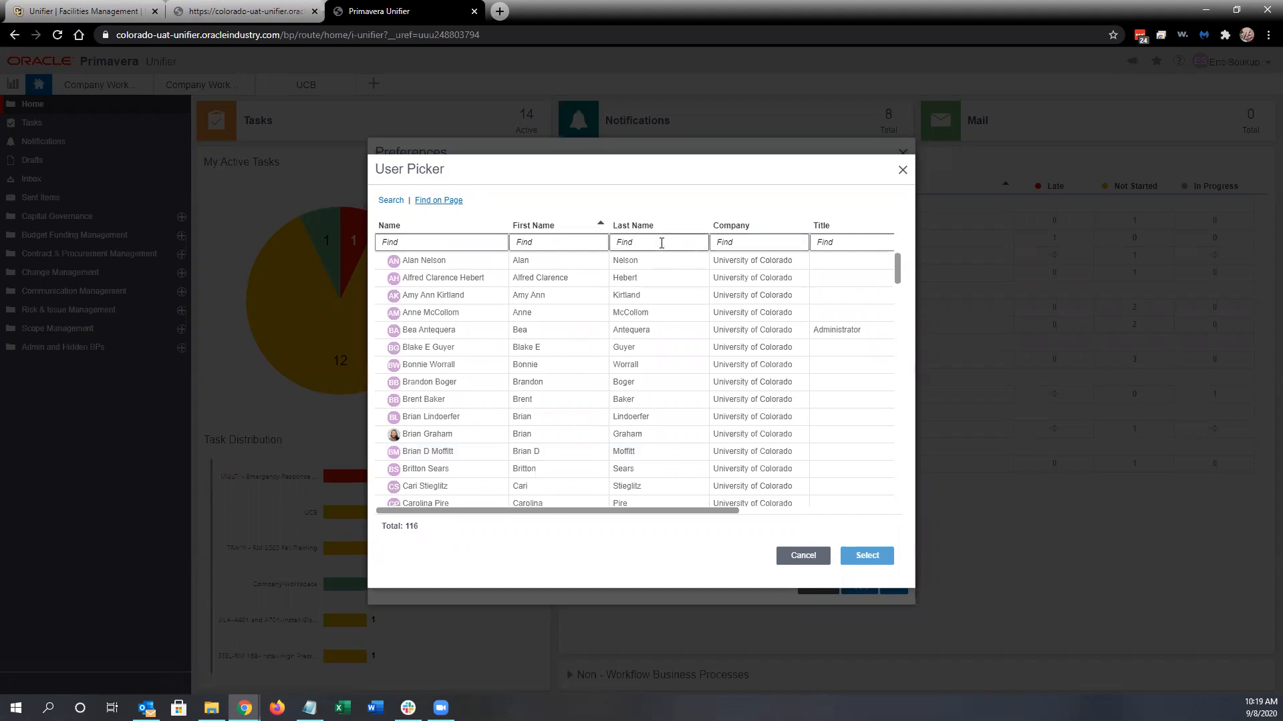
left_click(552, 243)
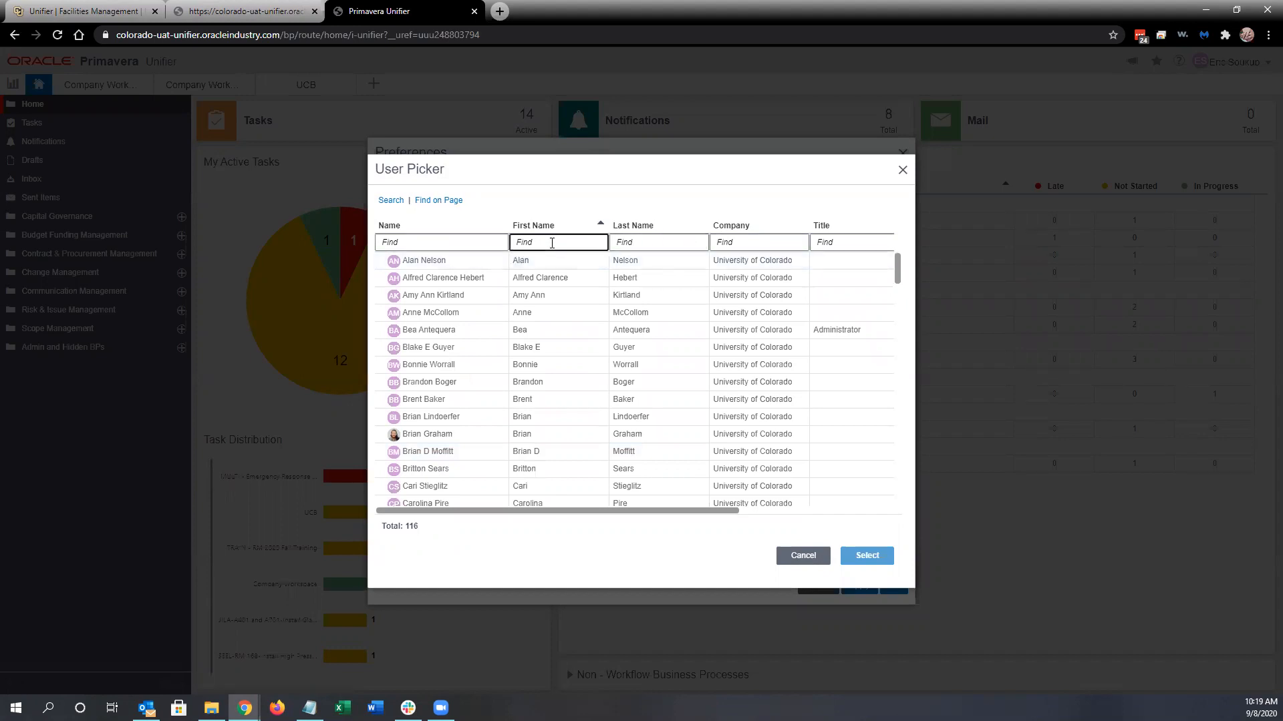
type("lan")
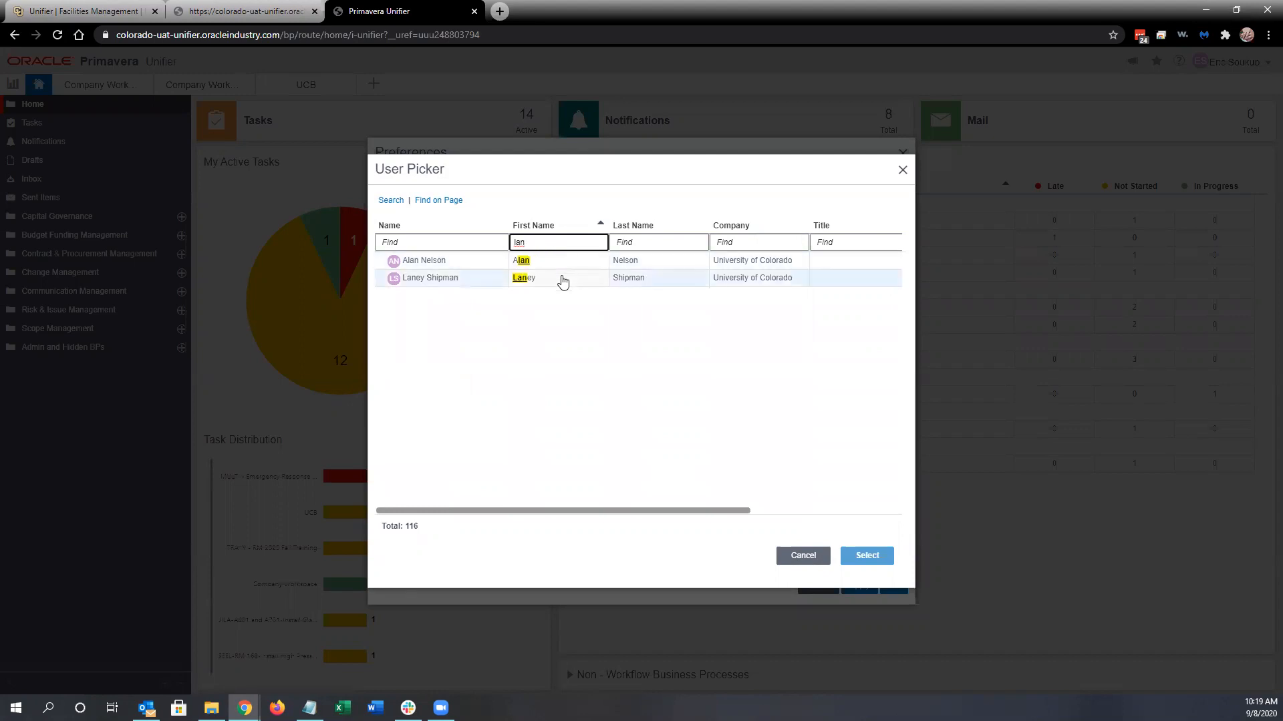
left_click(563, 282)
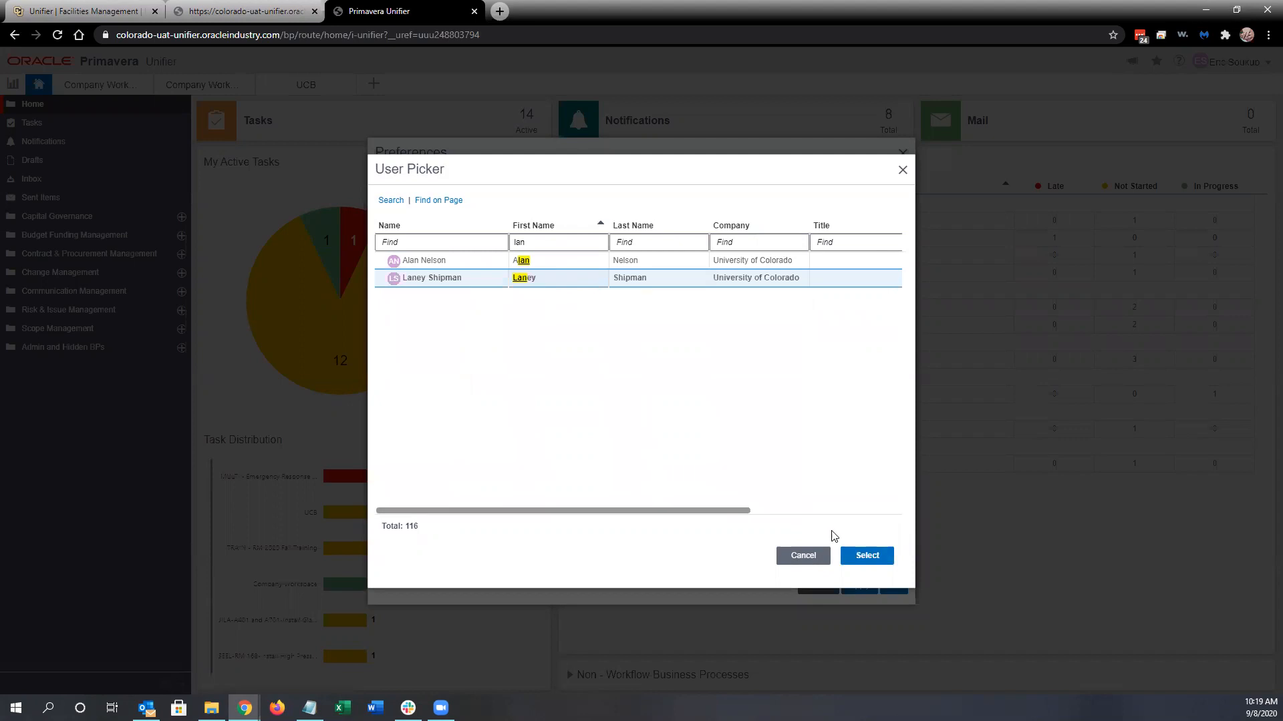
left_click(860, 558)
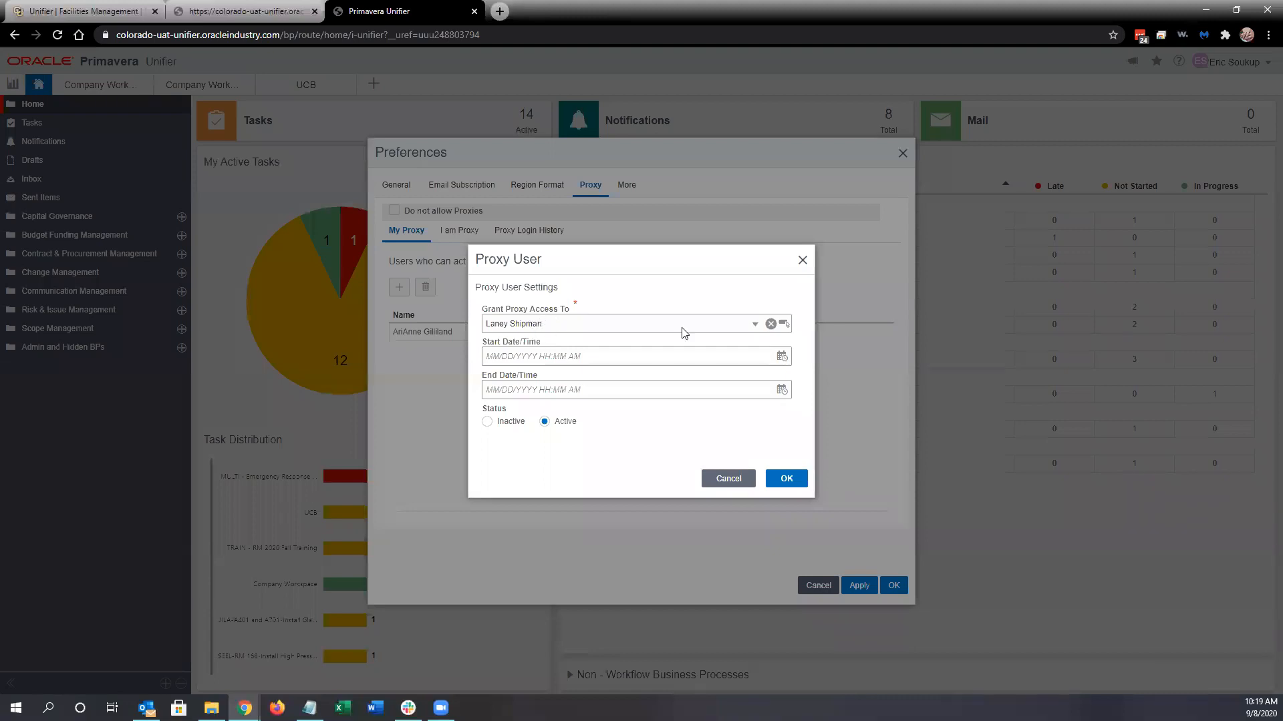
left_click(771, 325)
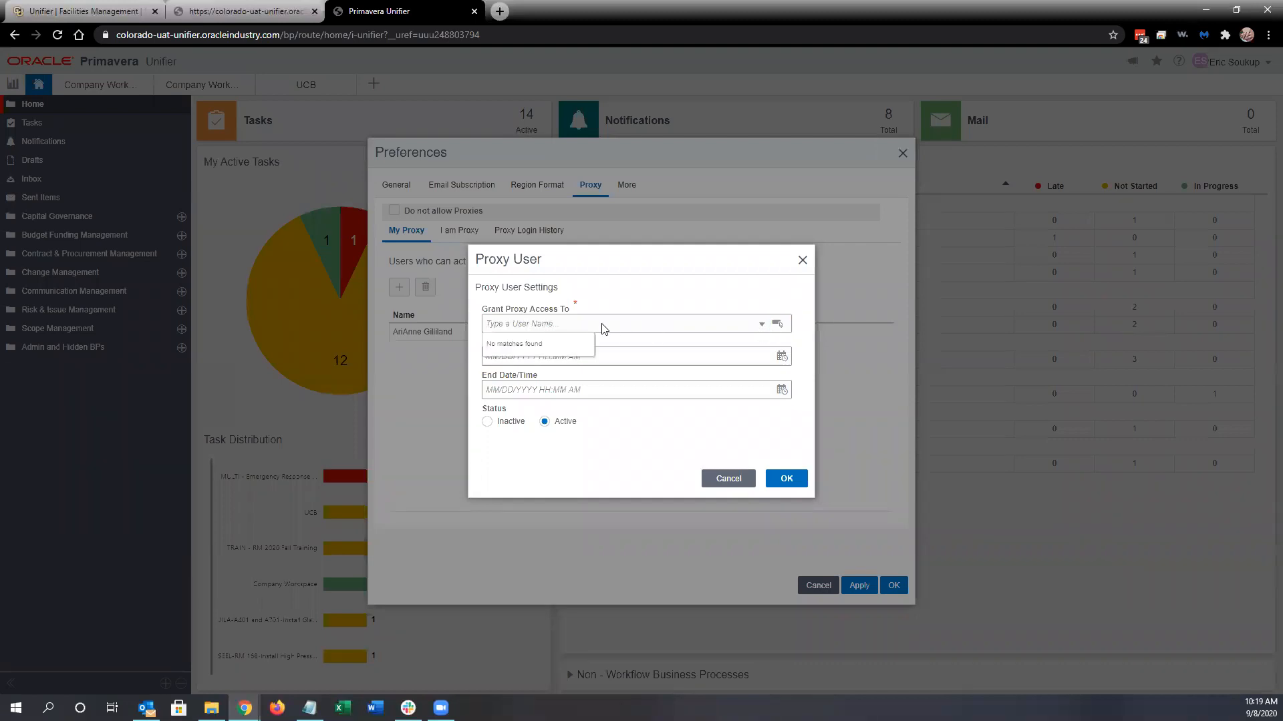
Step: Filter the user list by part of the proxy's name, choose the matching user, and confirm the new proxy entry
type("lan")
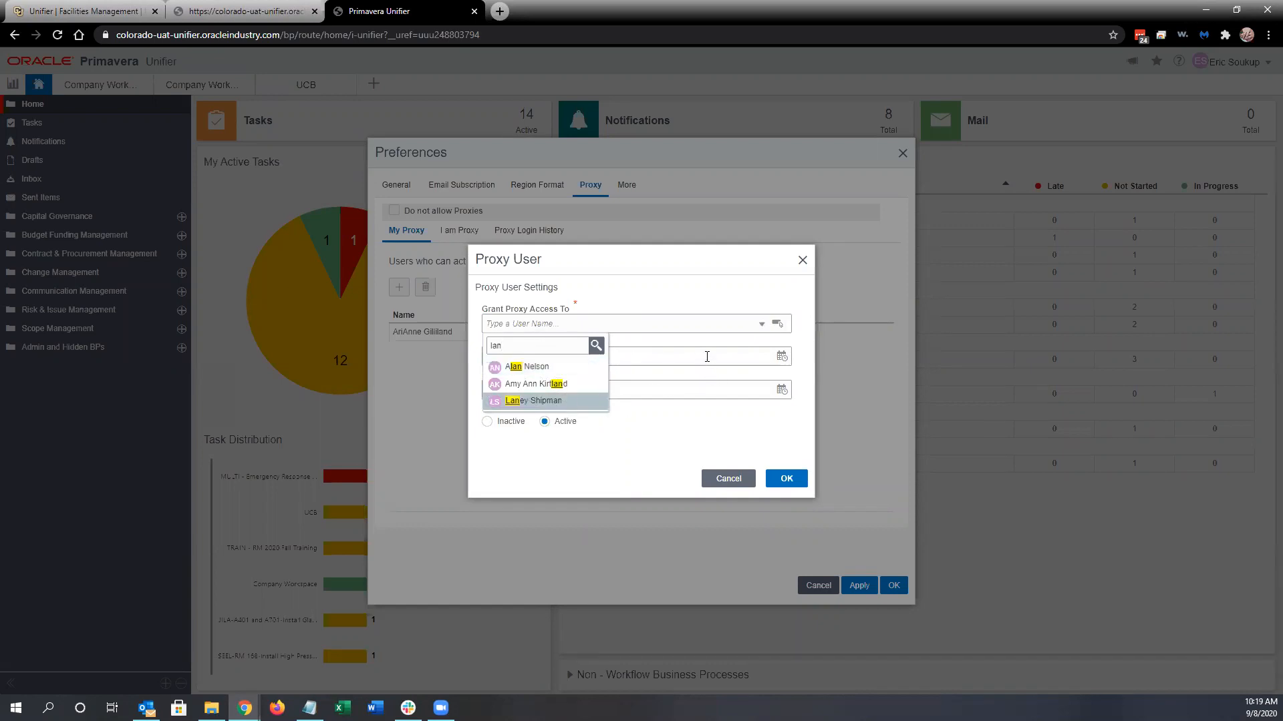
key("BackSpace")
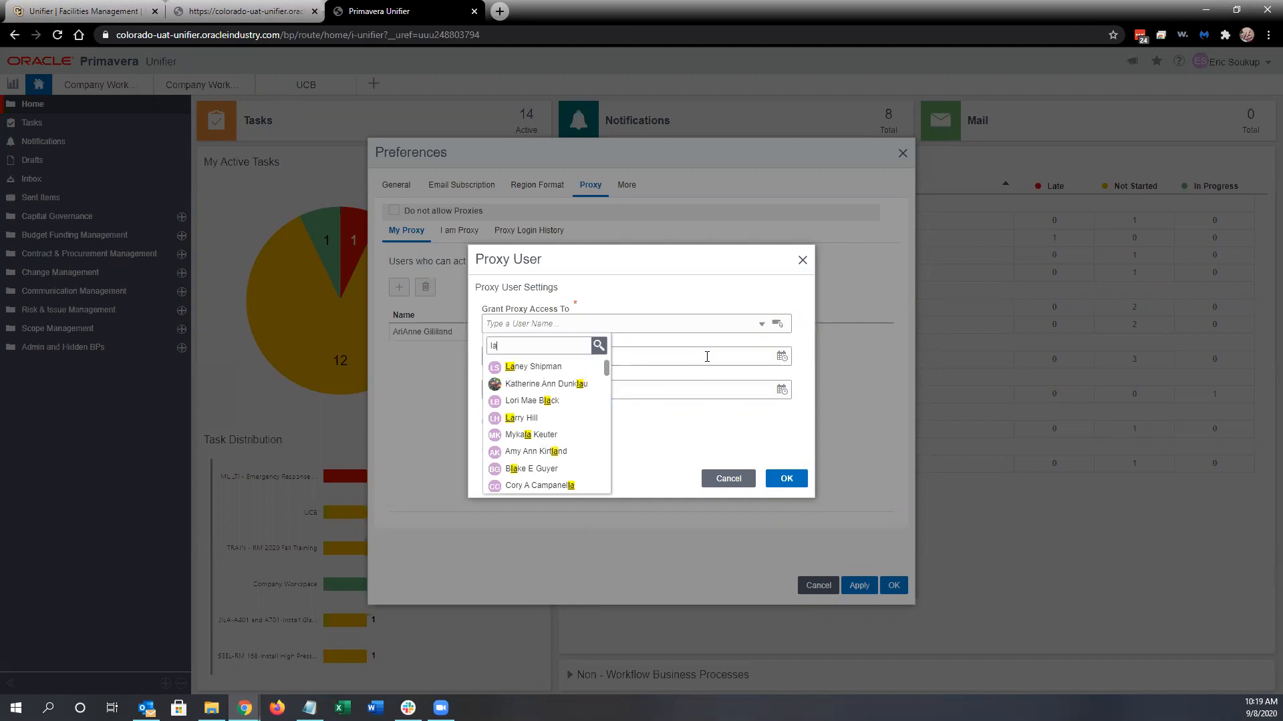
type("n")
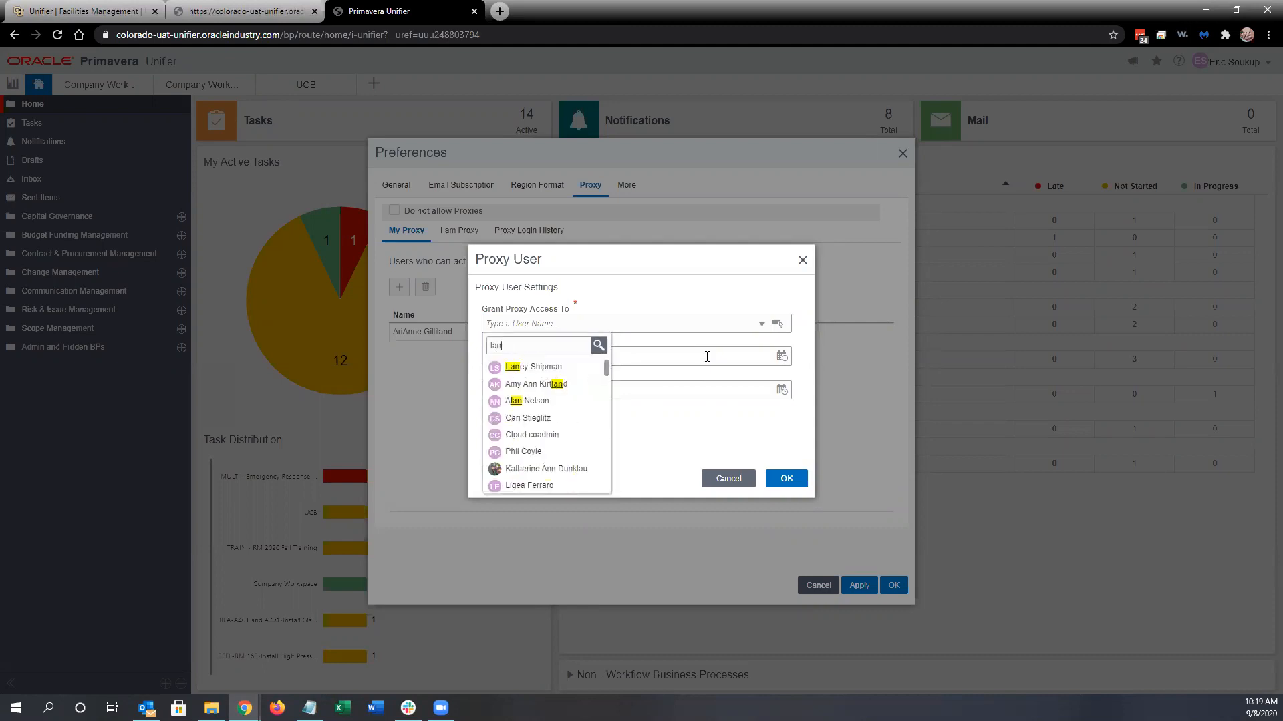
left_click(557, 373)
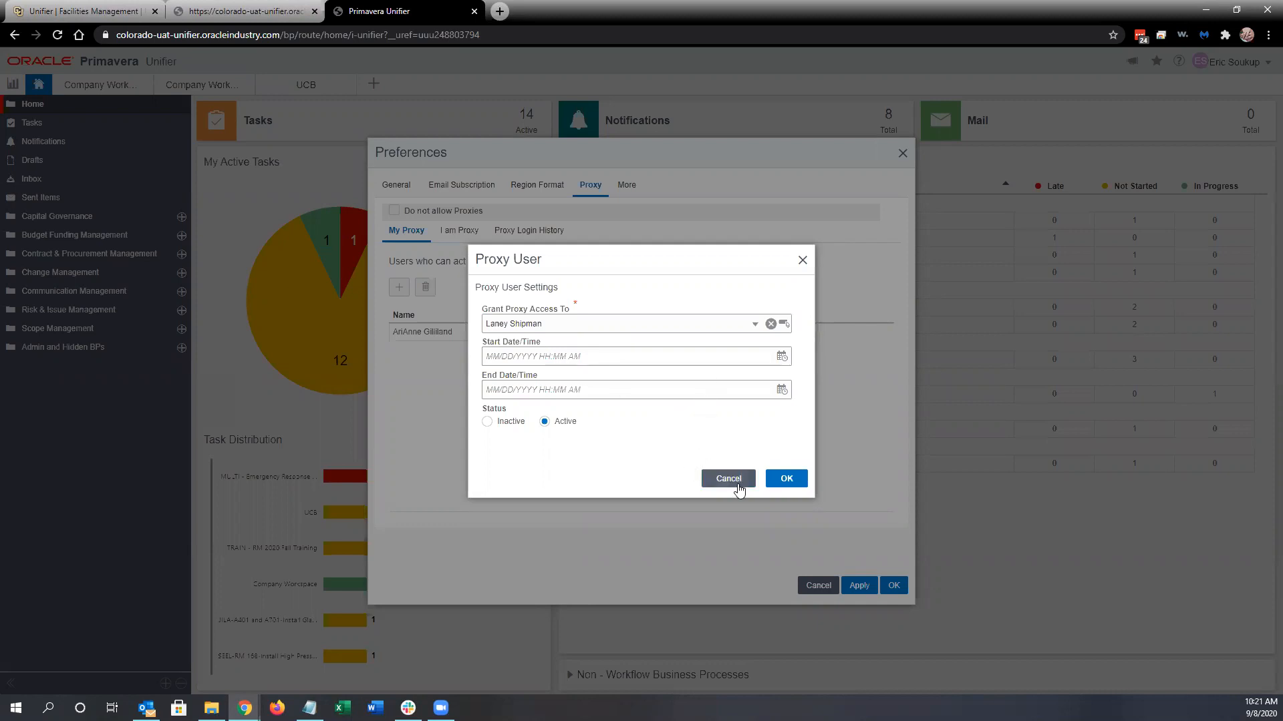
left_click(785, 479)
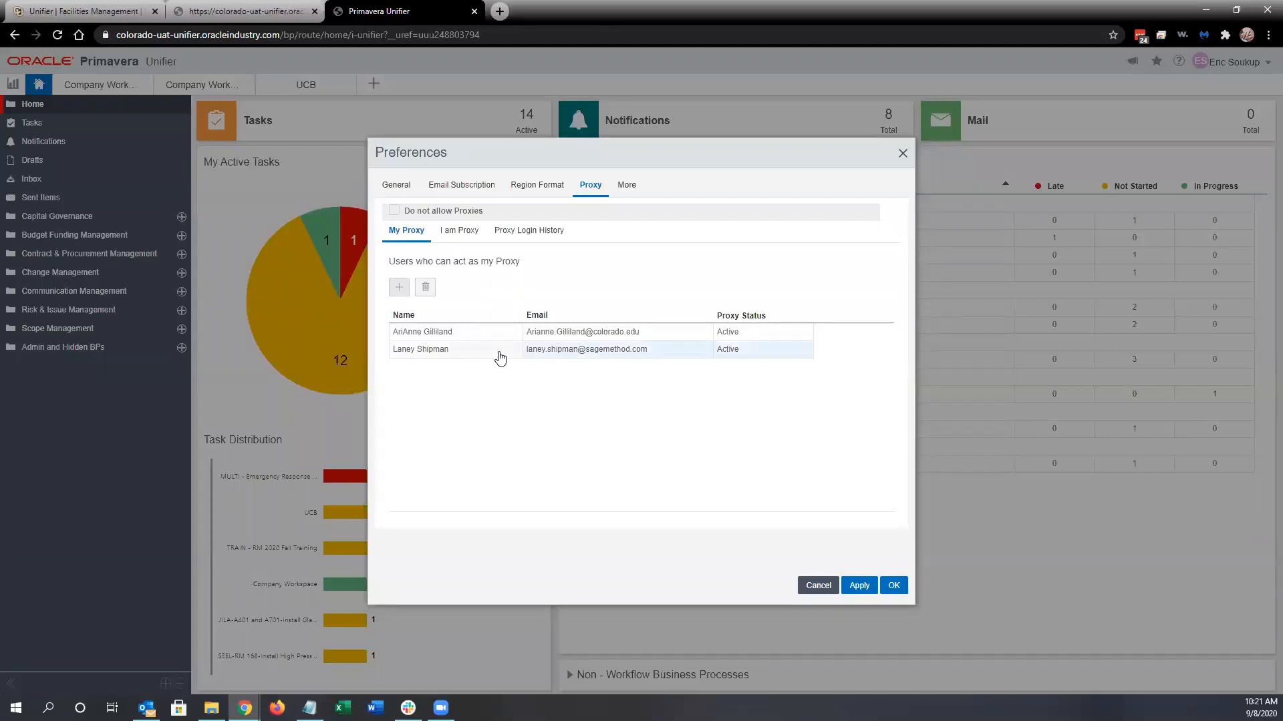
Step: Set the status of the newly added proxy user to Inactive
double_click(640, 357)
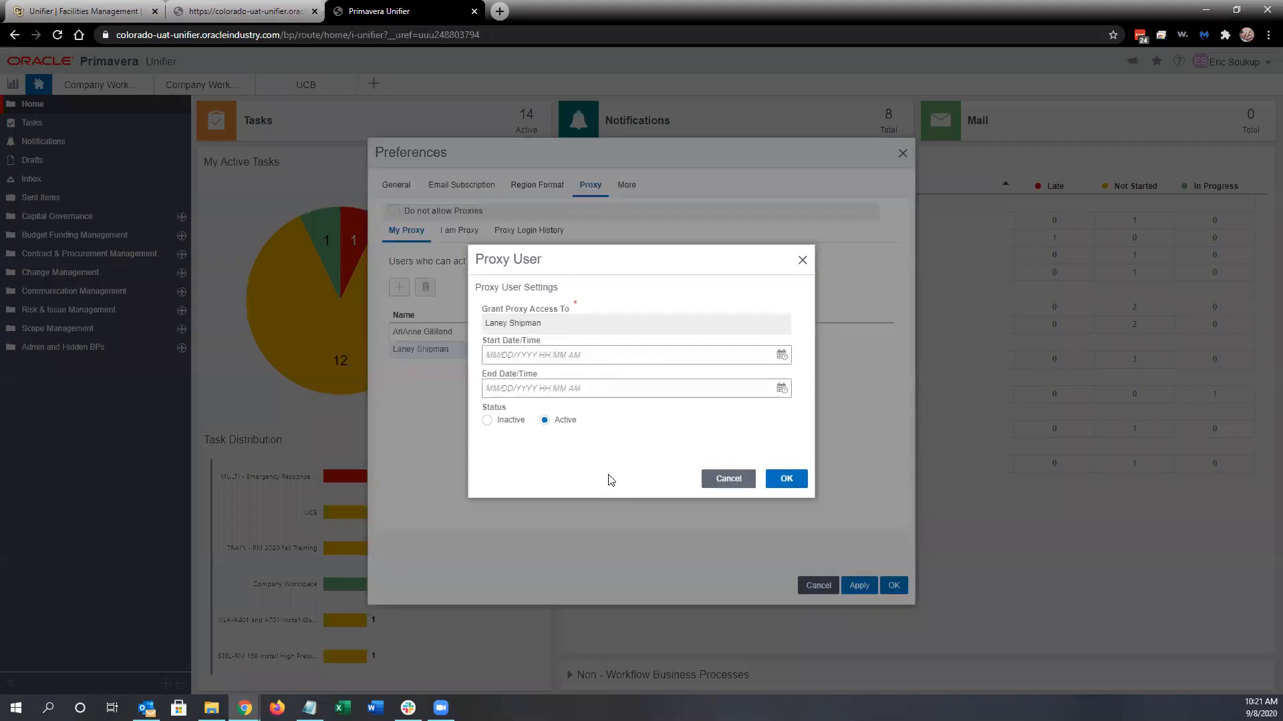
left_click(488, 426)
left_click(801, 485)
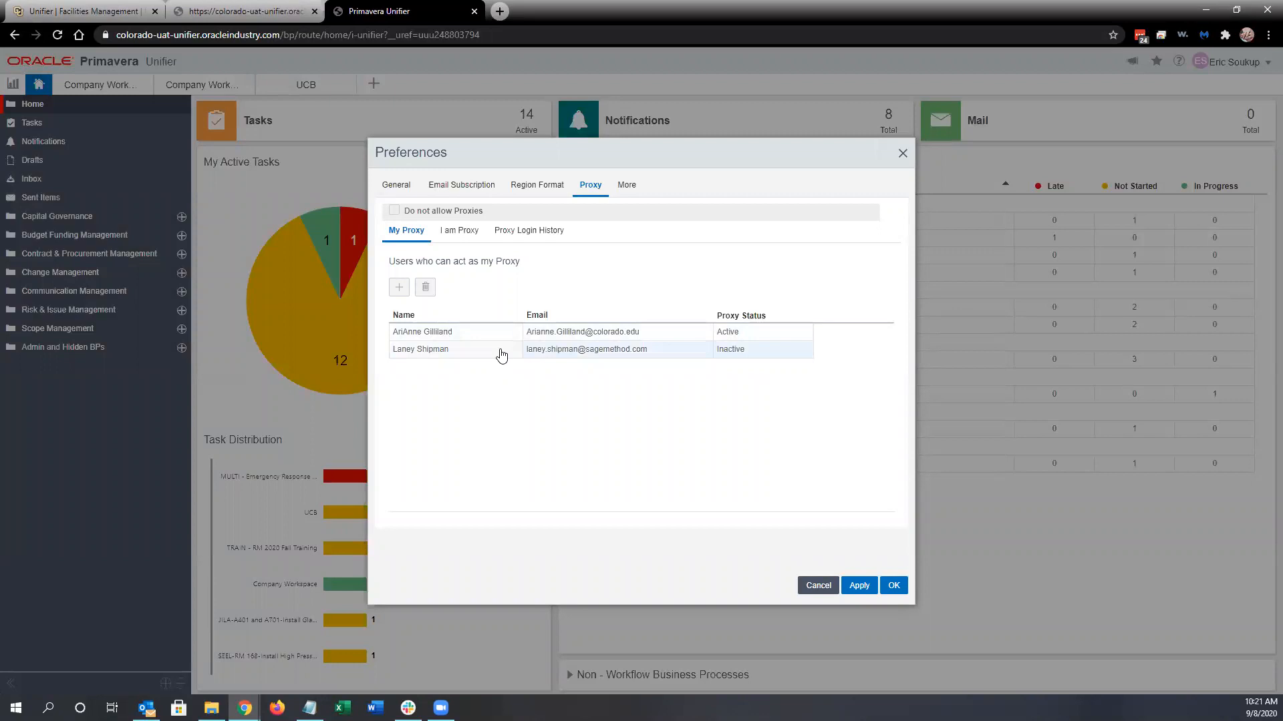
left_click(669, 350)
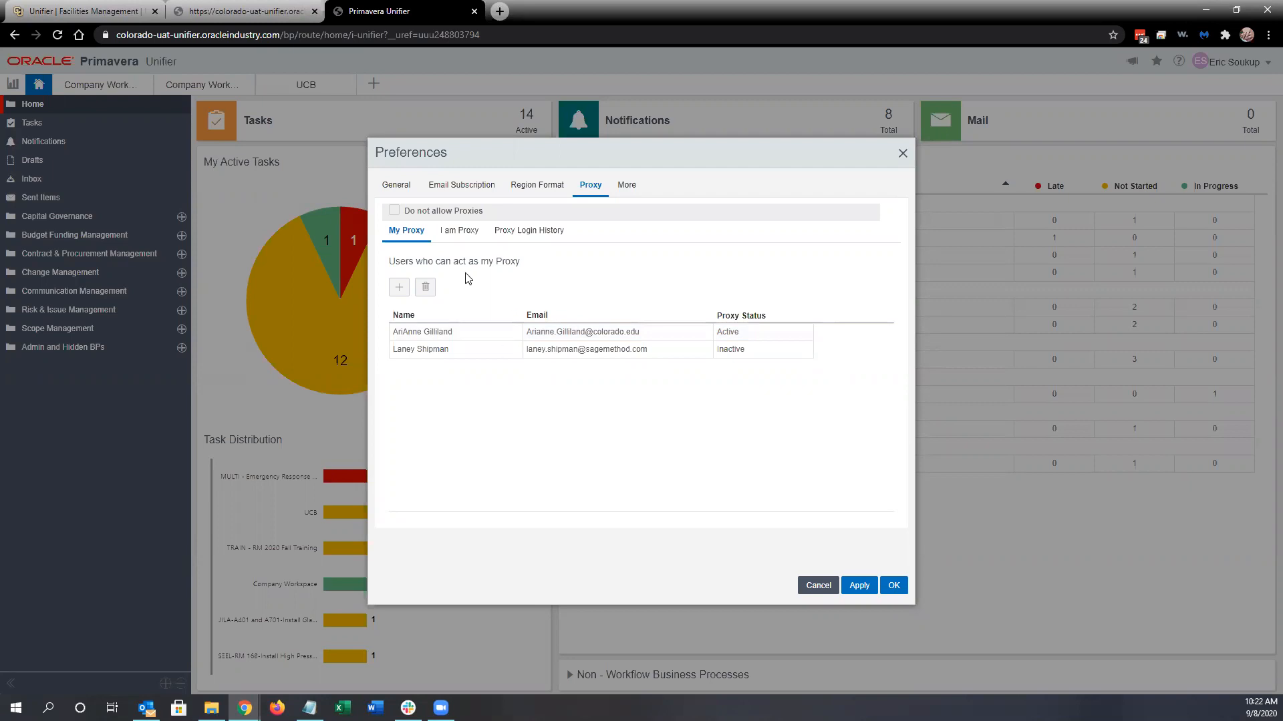
Step: Review the list of users the account can act for, the proxy login history, and the account's own proxies
left_click(459, 236)
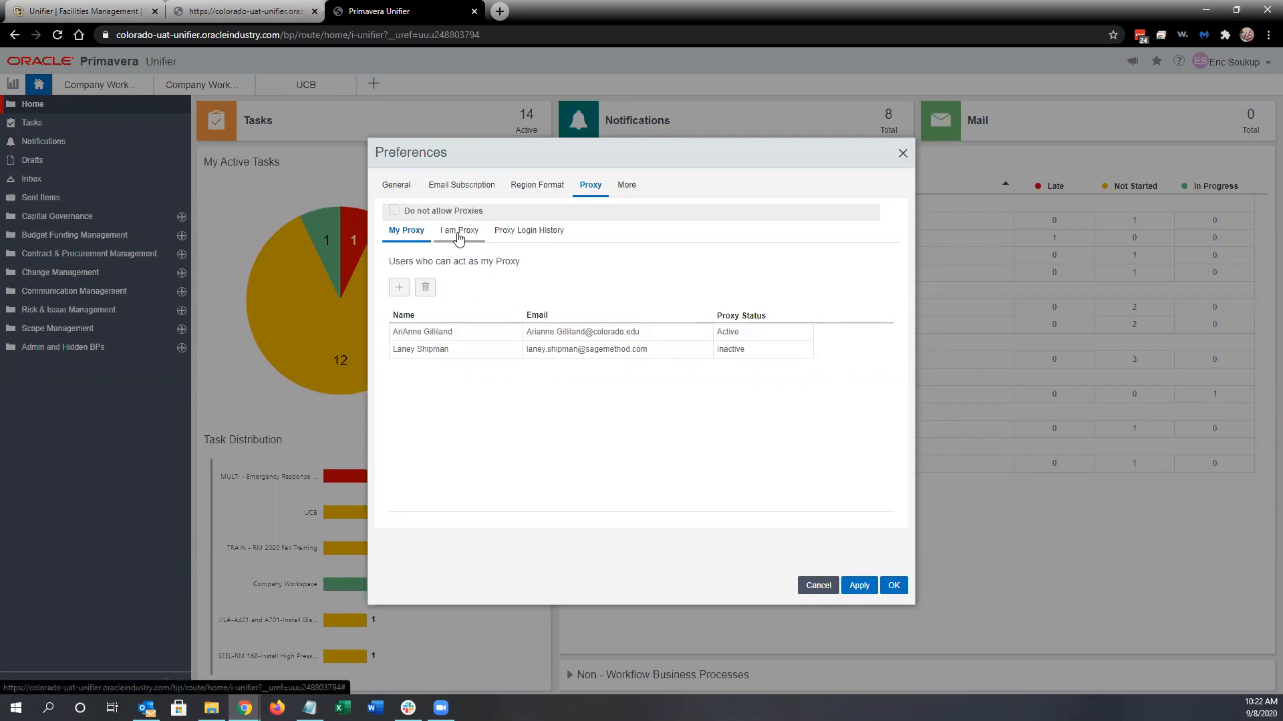
scroll(511, 383, "down", 3)
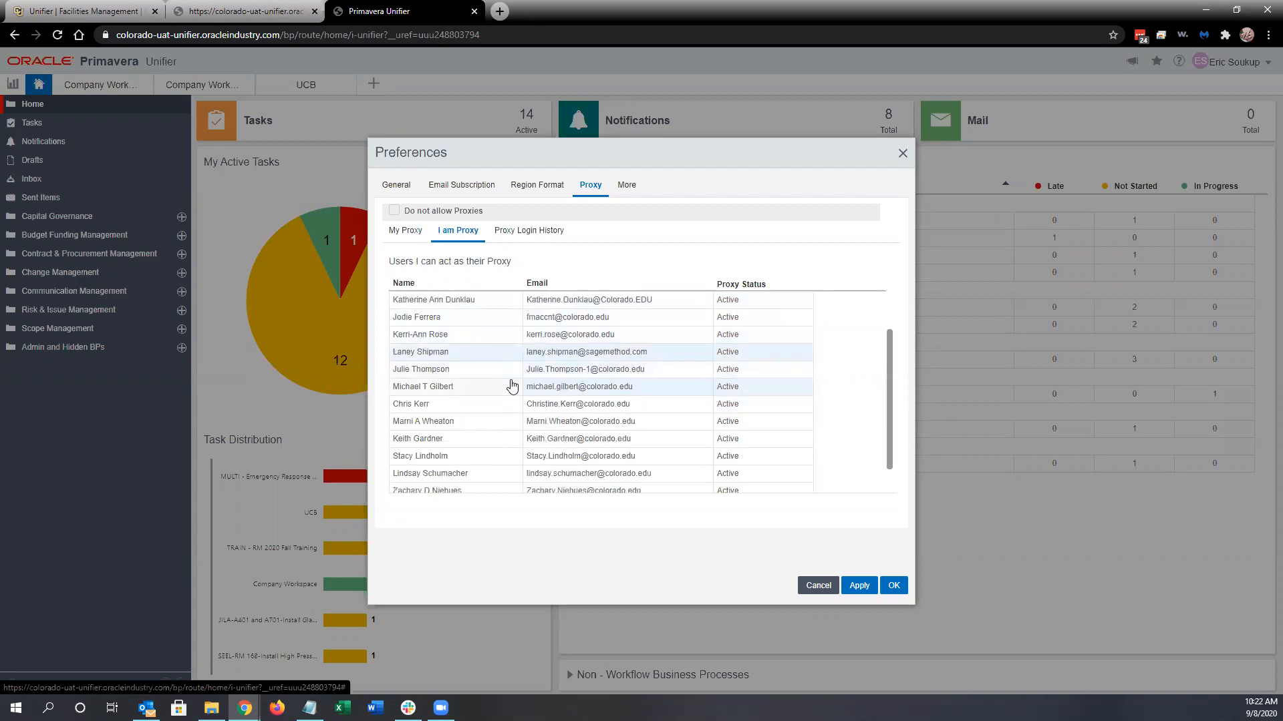
scroll(550, 462, "up", 3)
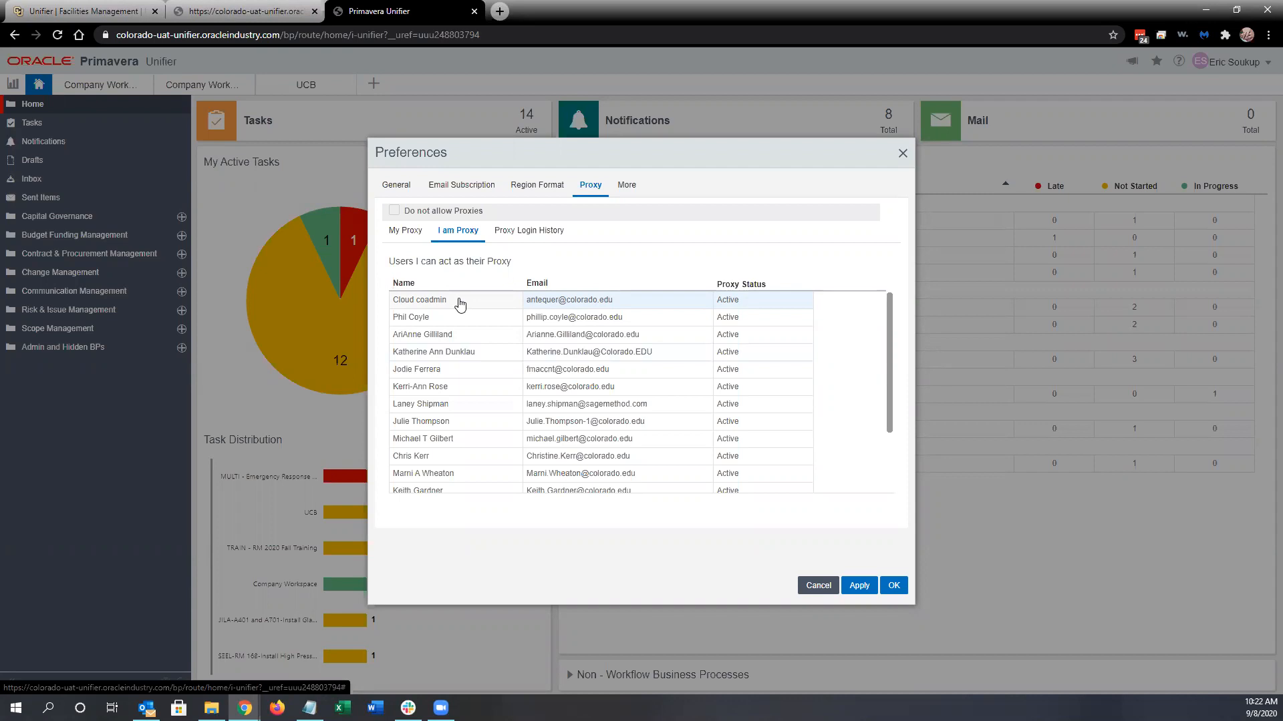
left_click(411, 230)
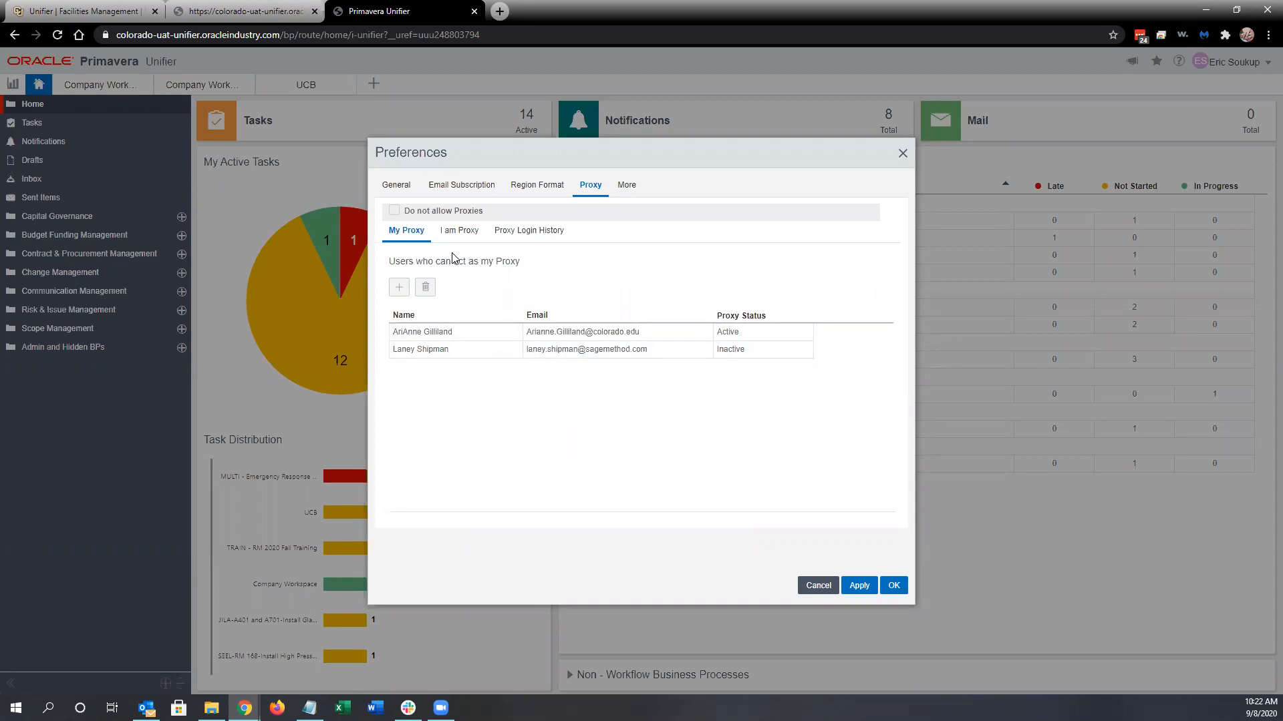
left_click(539, 238)
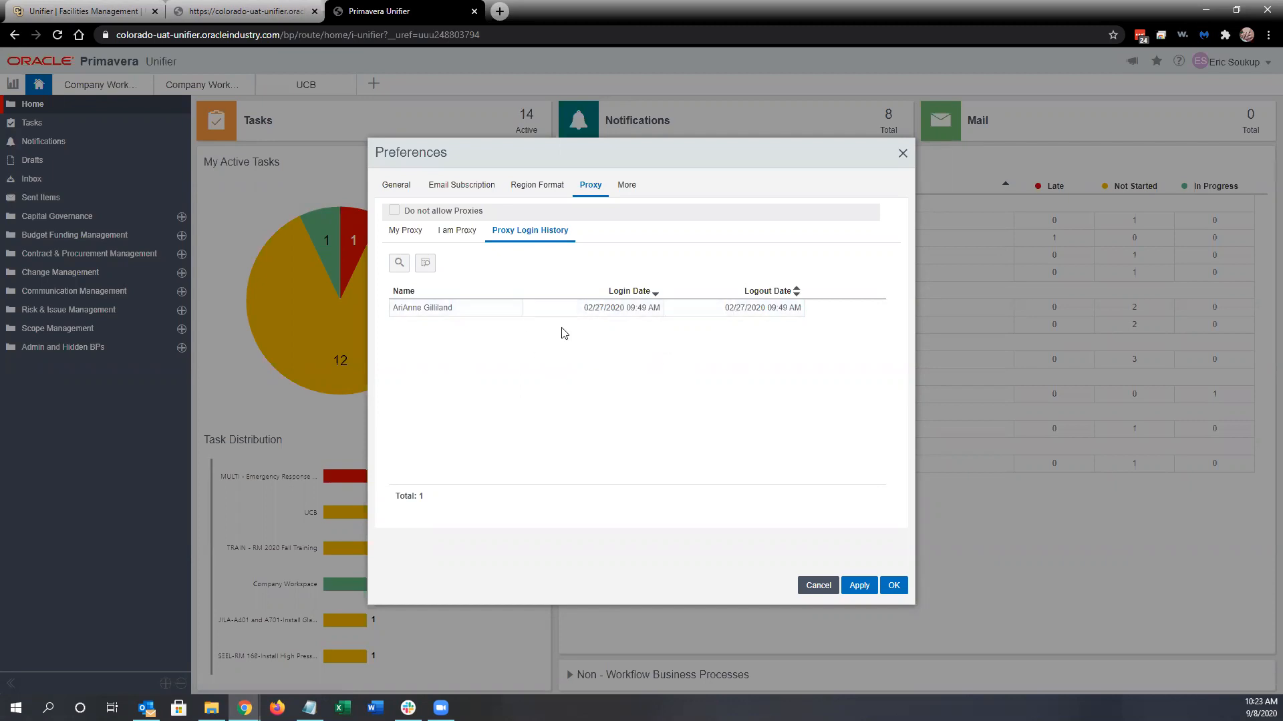
left_click(415, 242)
left_click(458, 234)
left_click(417, 236)
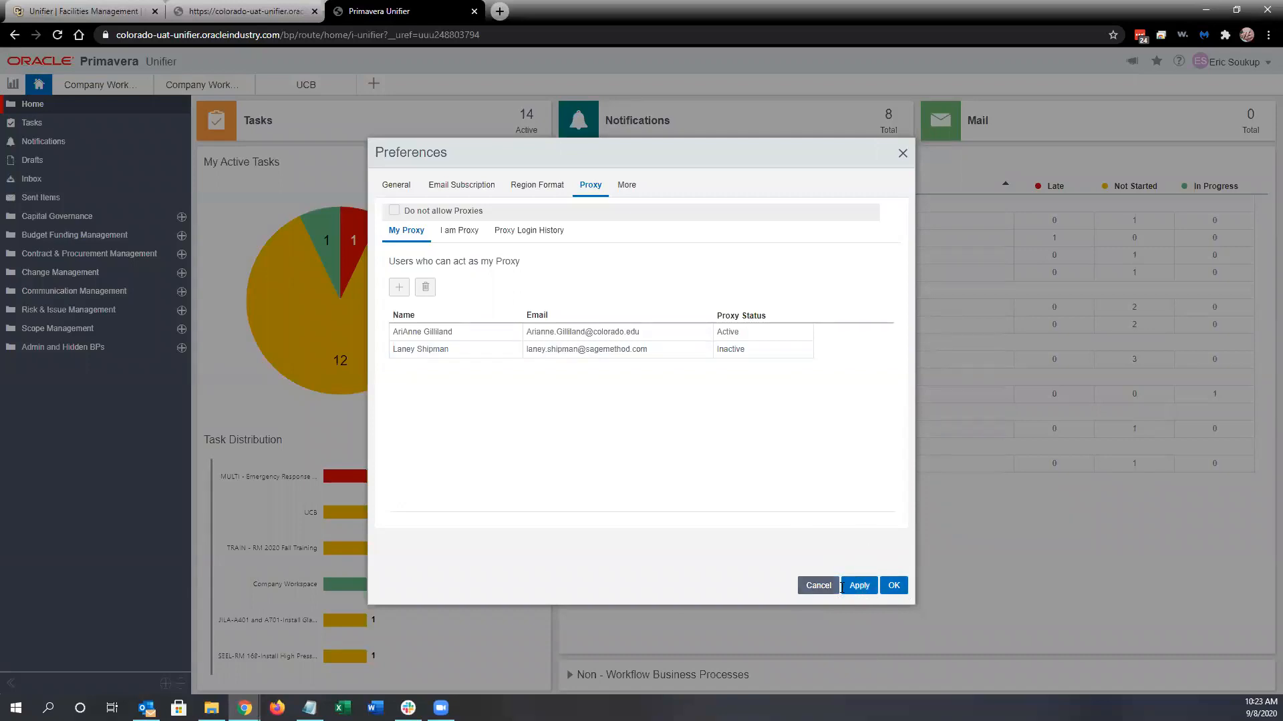
Step: Apply the proxy preference changes
left_click(907, 592)
left_click(866, 581)
left_click(859, 586)
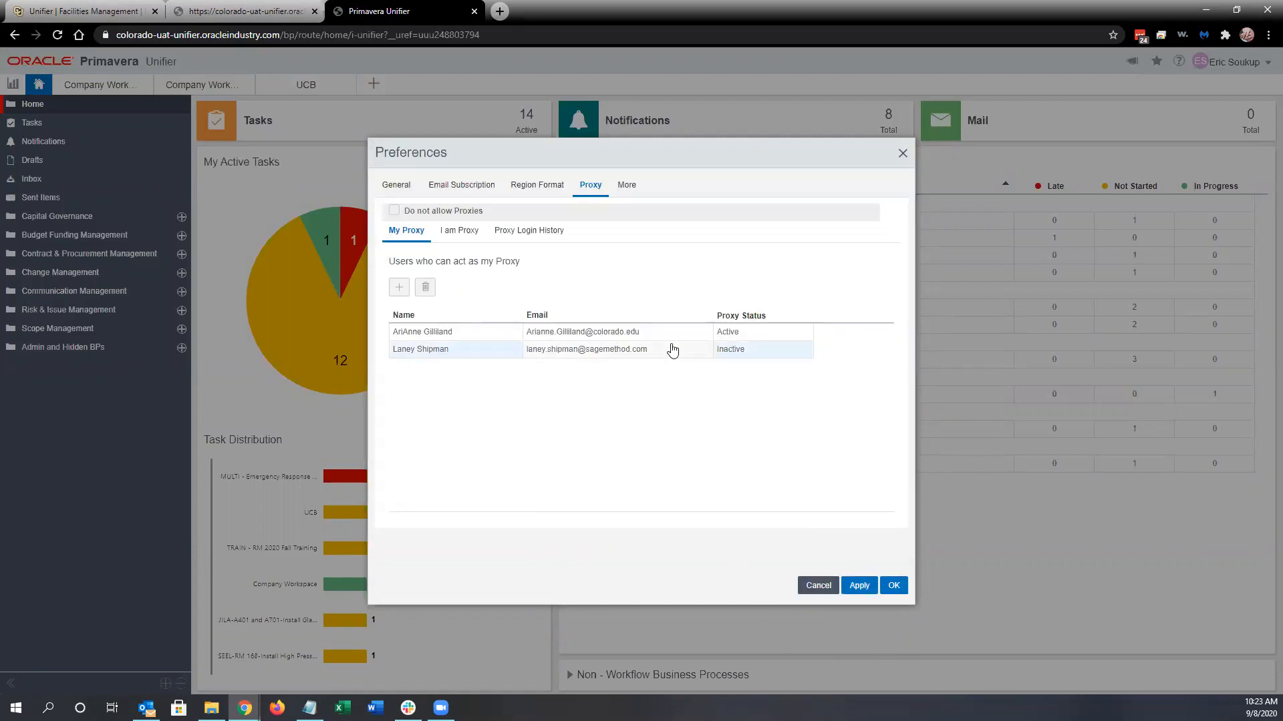
Step: Check the default viewer and default login view options, and save and close the preferences
left_click(626, 189)
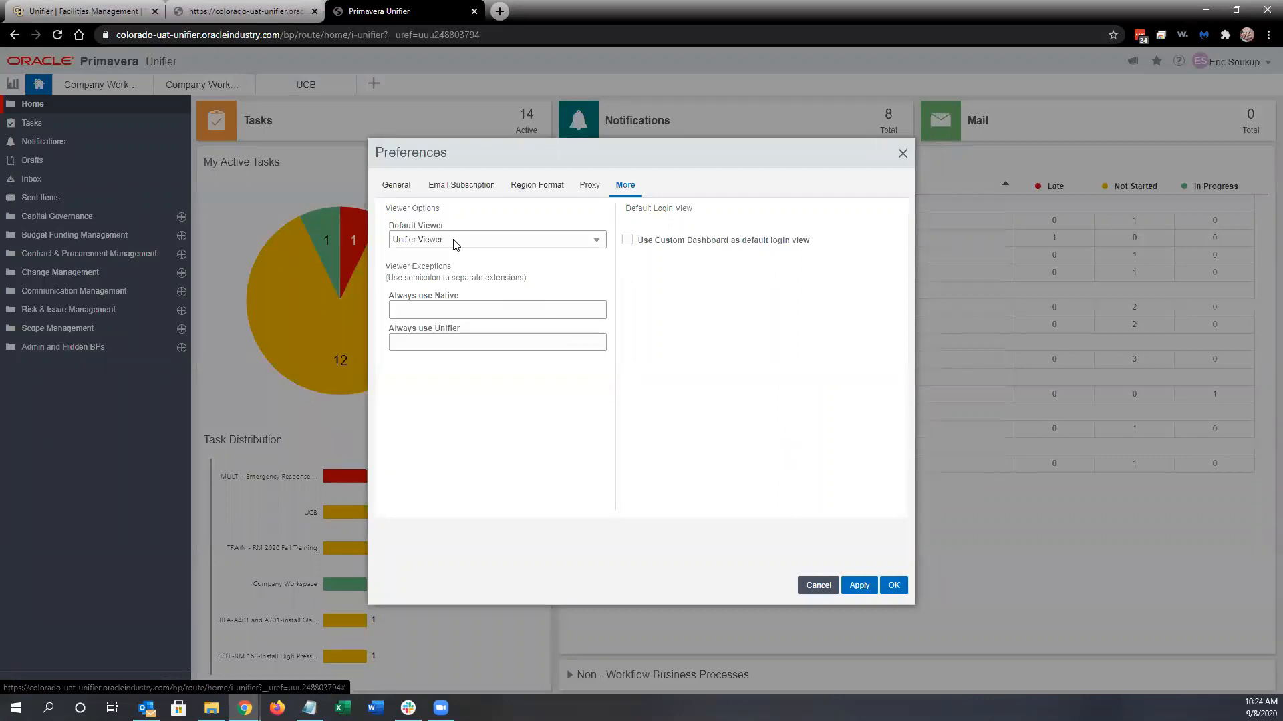
left_click(591, 187)
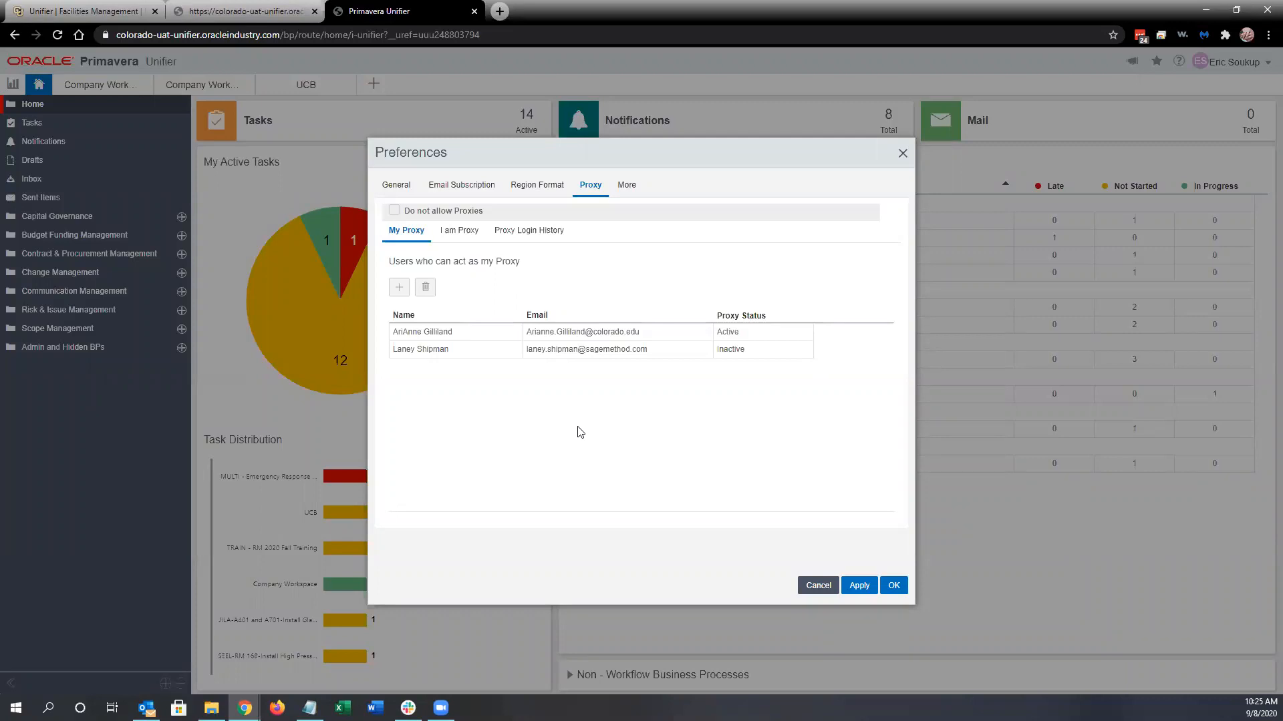
left_click(893, 586)
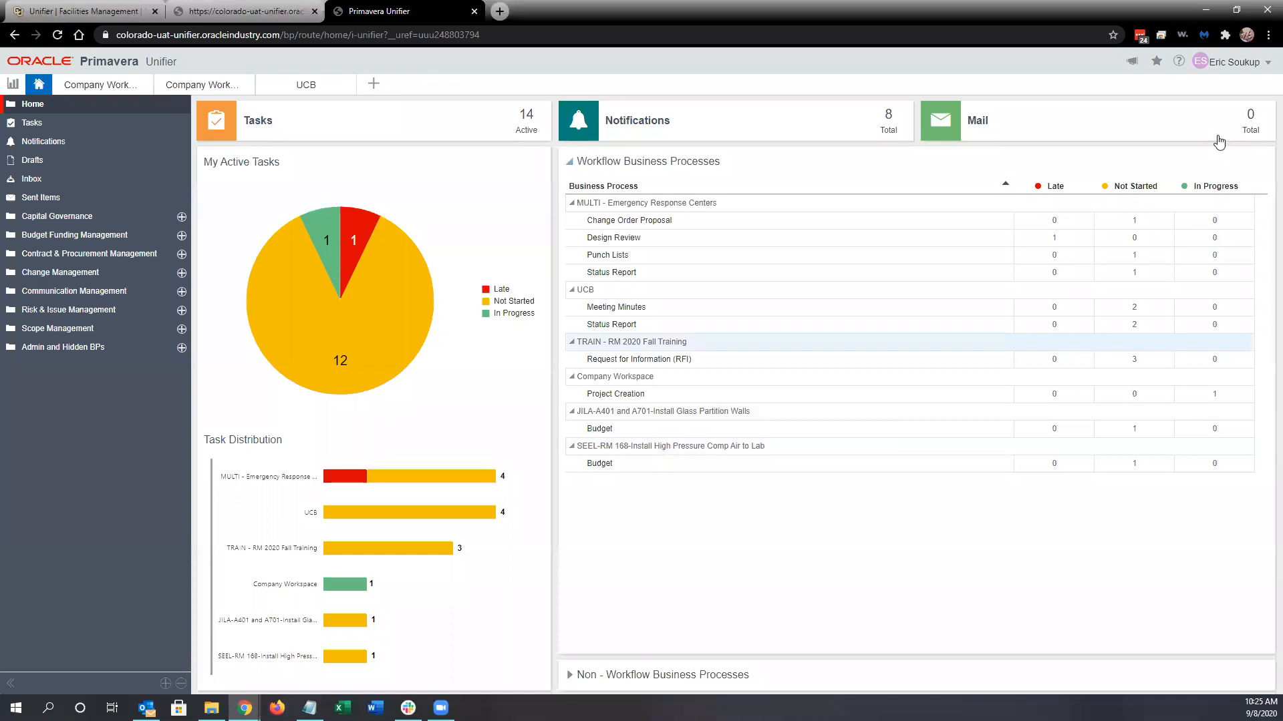
Step: Start a proxy session on behalf of a colleague from the Proxy For list
left_click(1233, 61)
mouse_move(1228, 139)
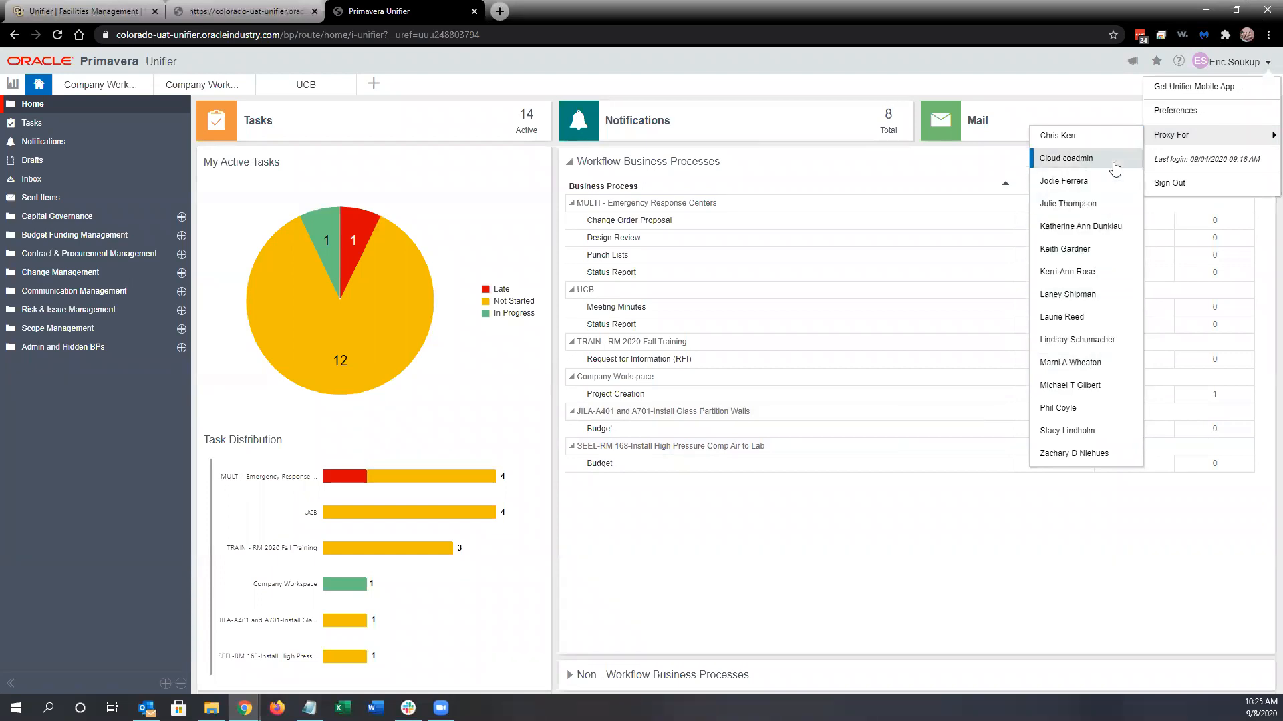
left_click(1097, 228)
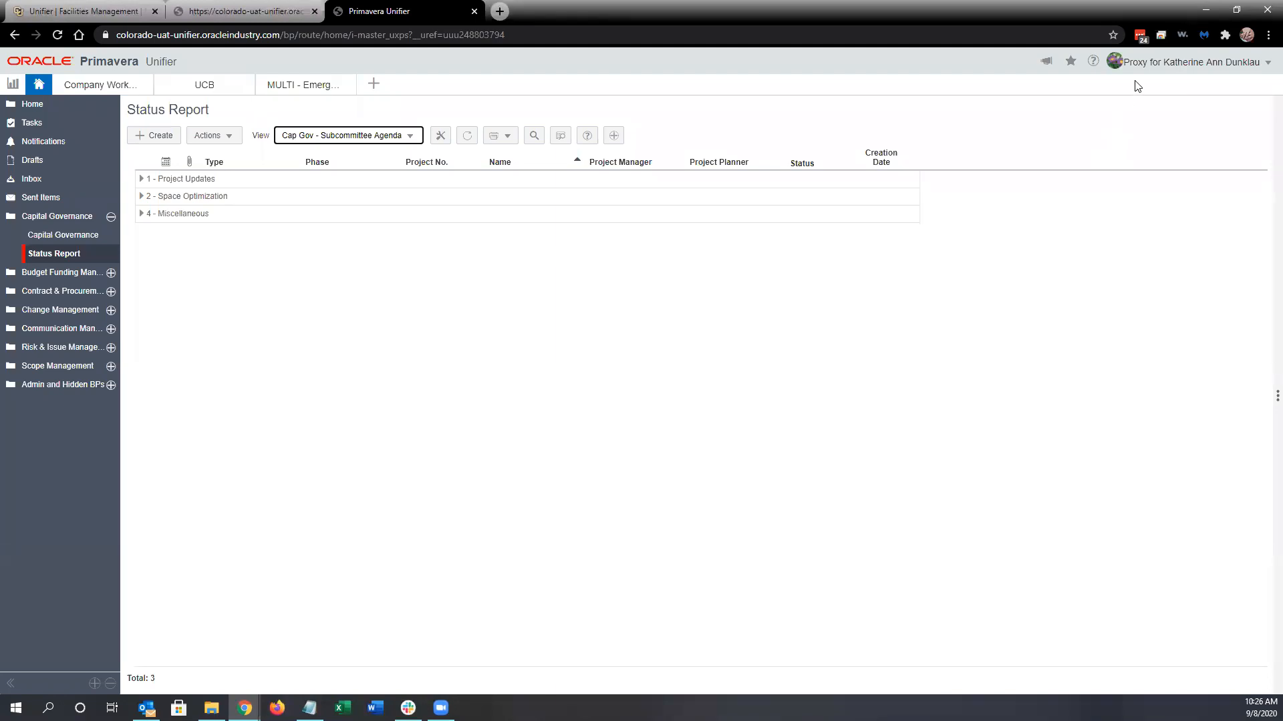
Step: Sign out of the proxy session to return to the original account, and check the options in its account menu
left_click(1180, 73)
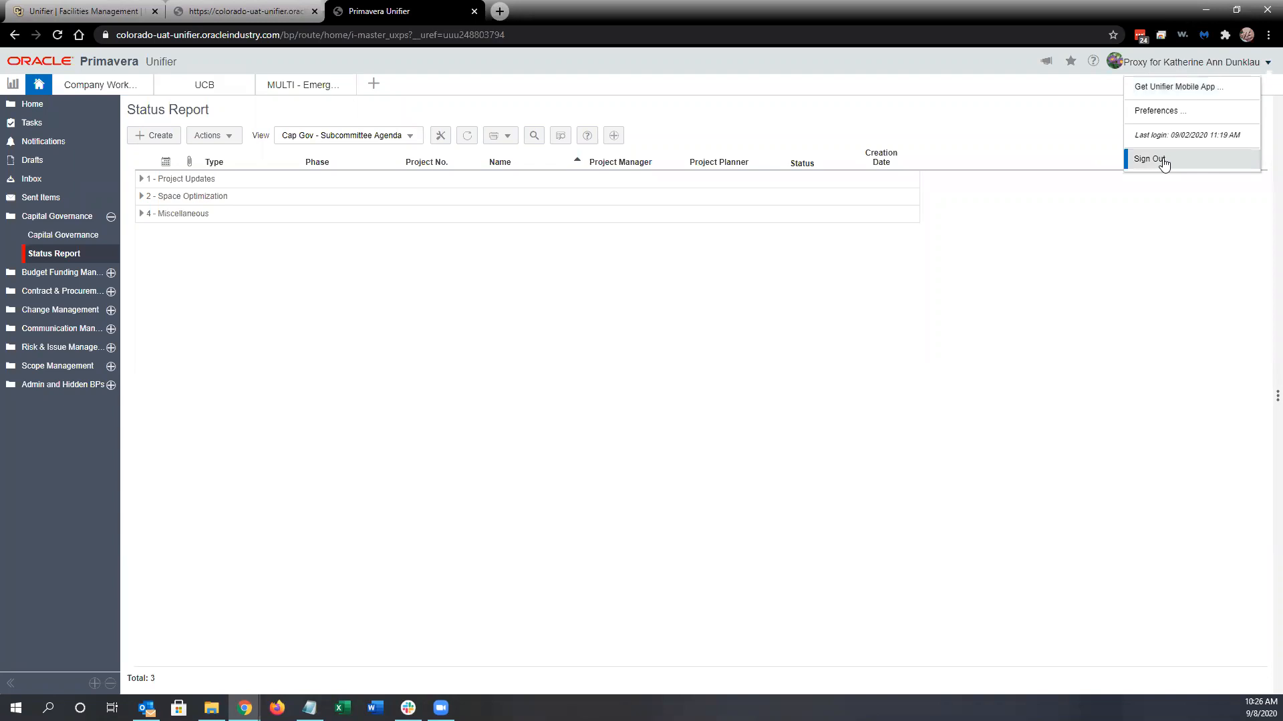
left_click(1164, 161)
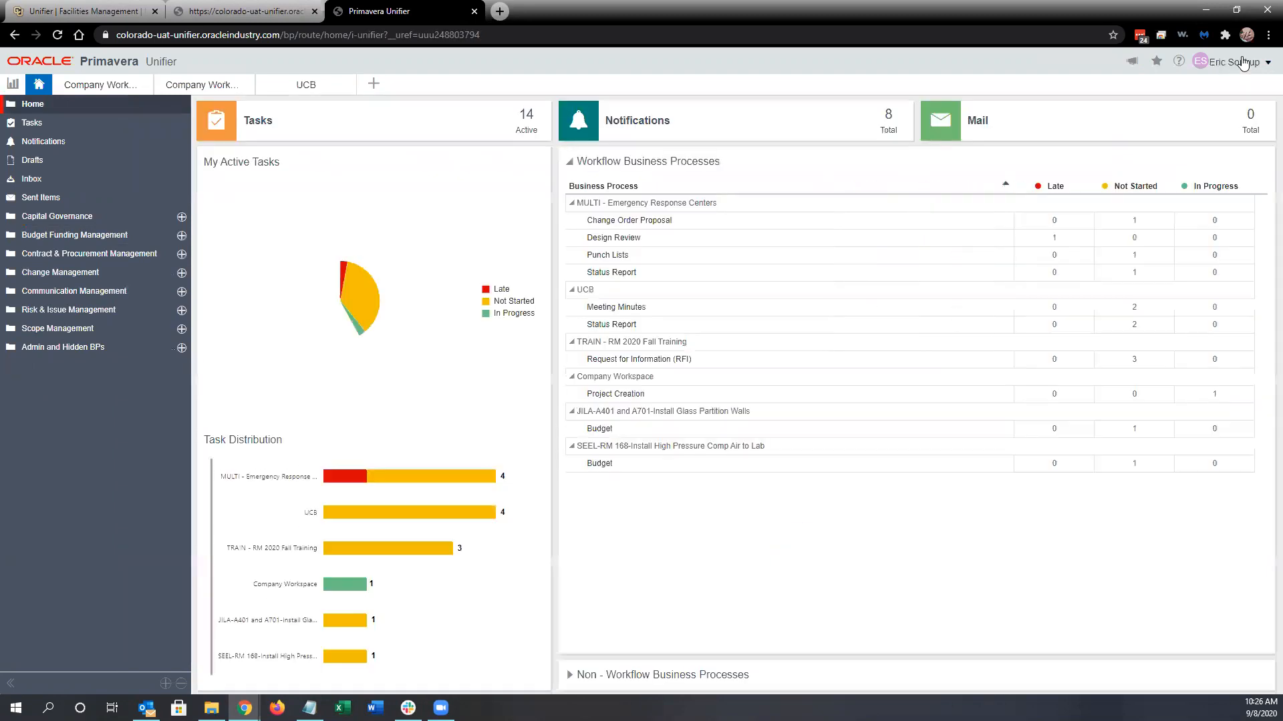
left_click(1241, 63)
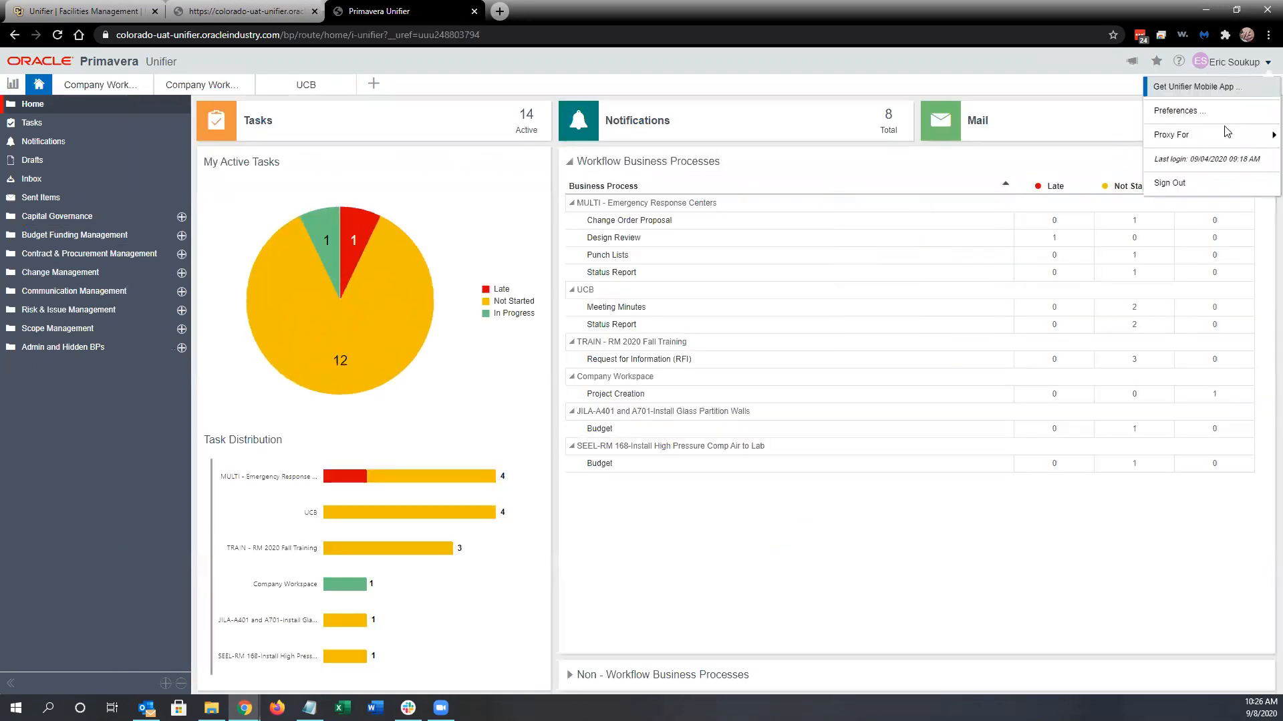
left_click(1200, 189)
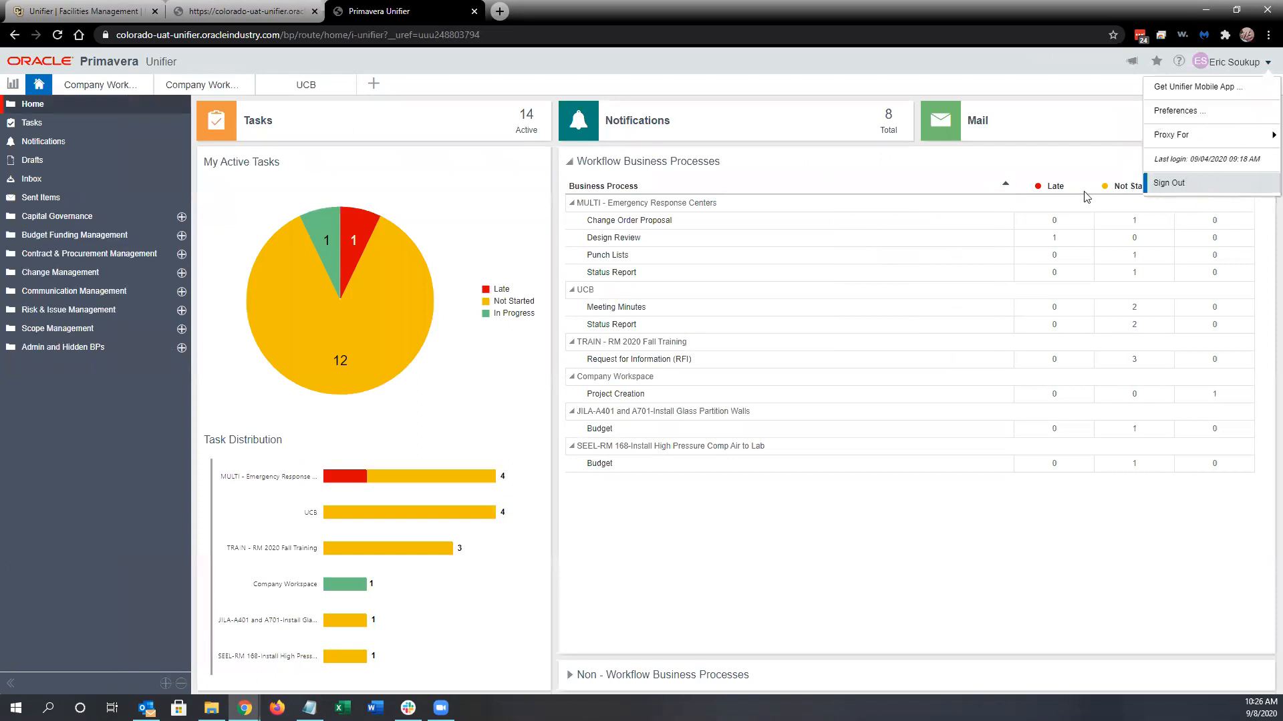
left_click(1067, 60)
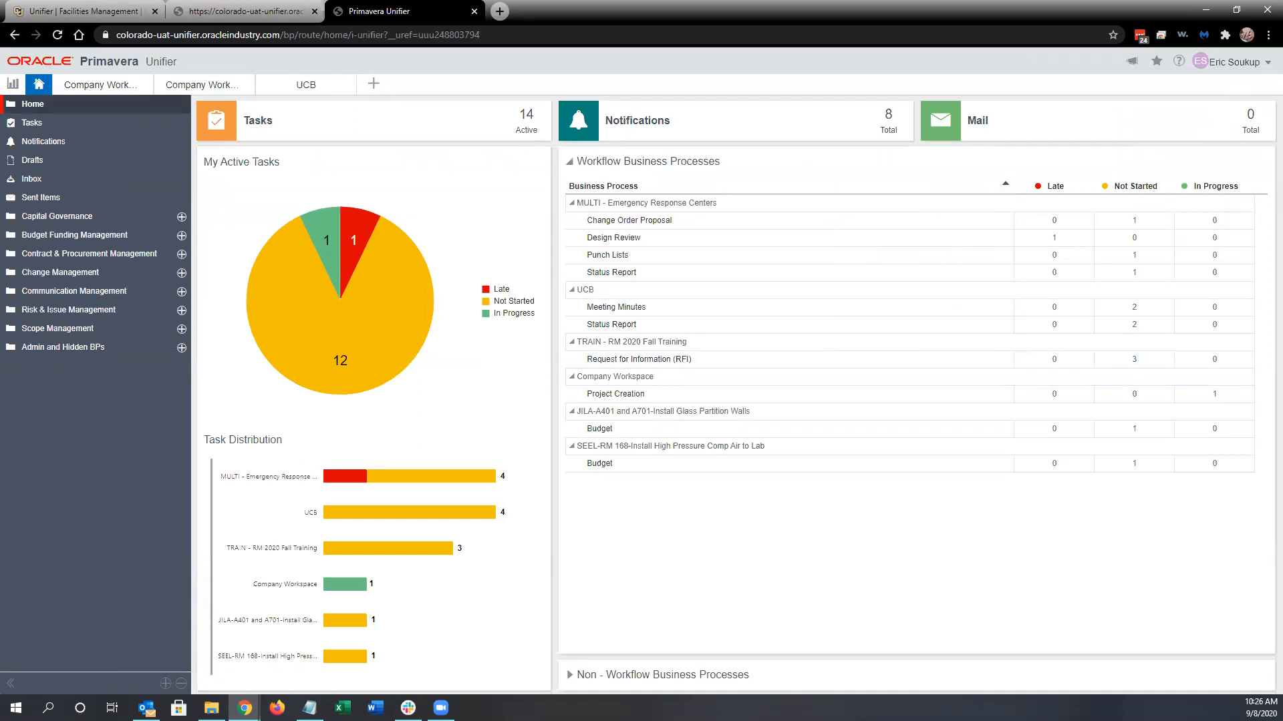
Step: Check the My Active Tasks chart, and open the MULTI - Emergency Response Centers tasks from its Not Started bar in Task Distribution
key("alt+Tab")
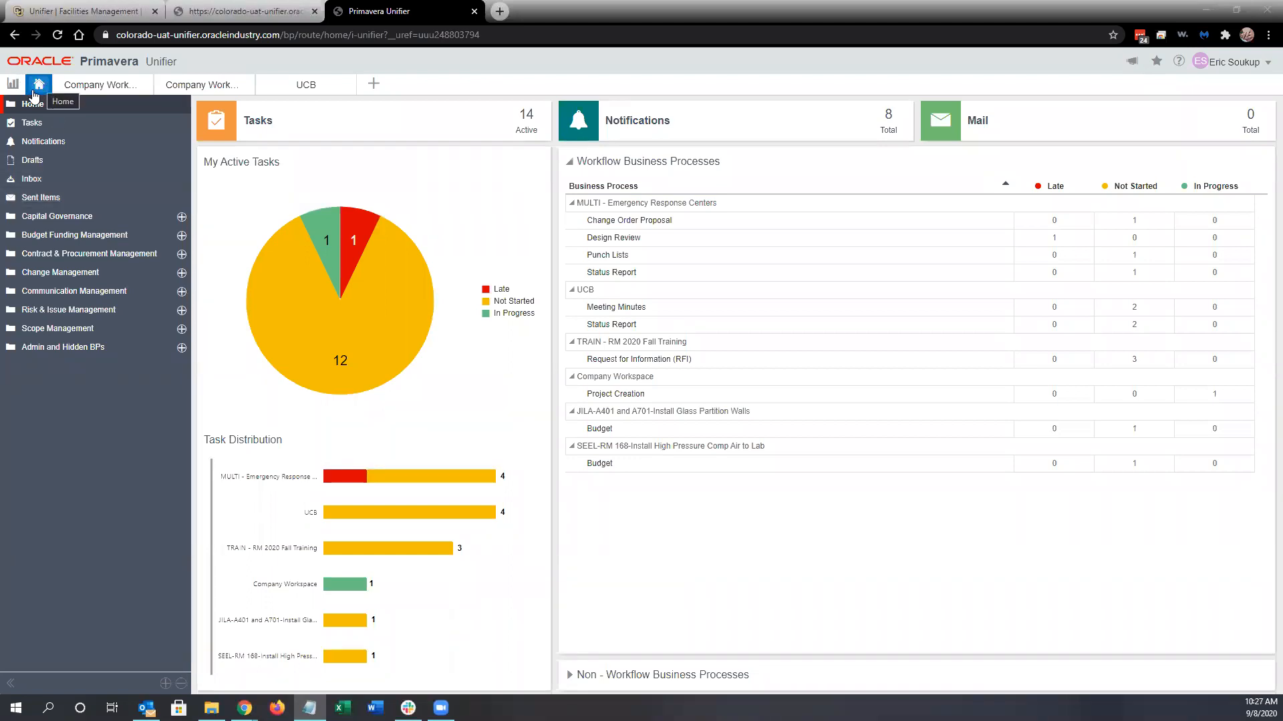
mouse_move(324, 286)
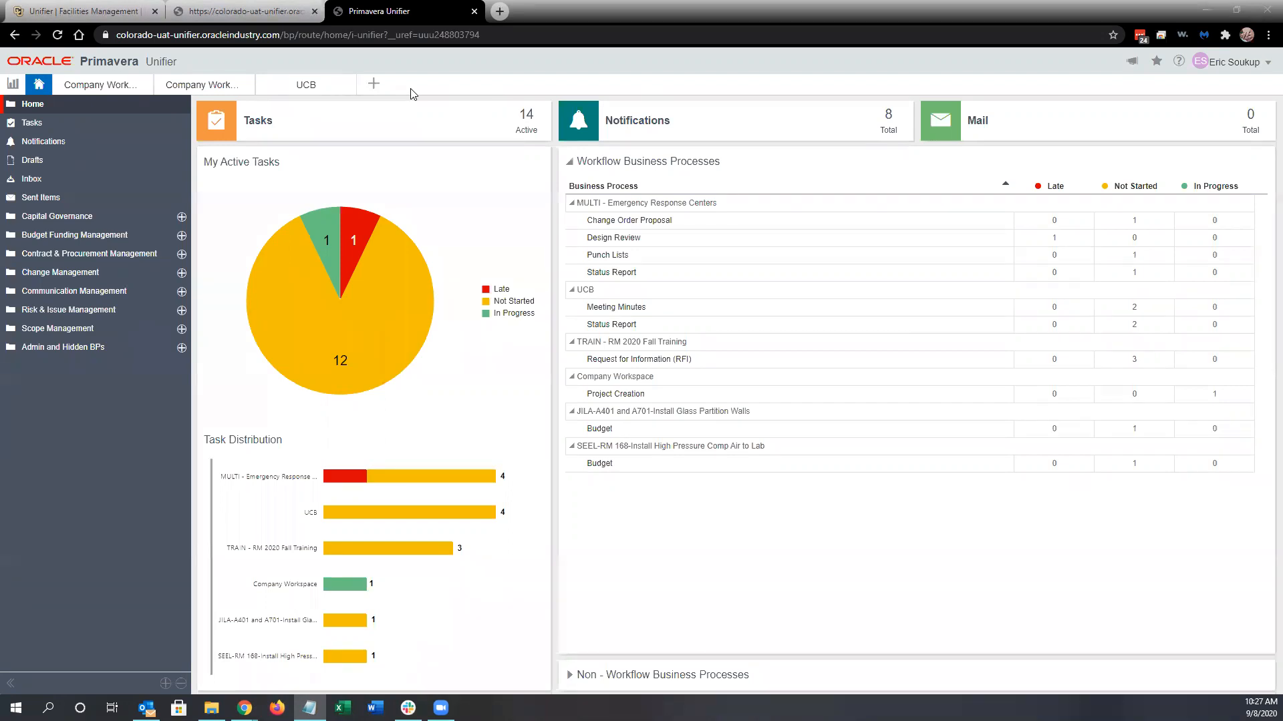
mouse_move(418, 270)
mouse_move(377, 356)
mouse_move(356, 292)
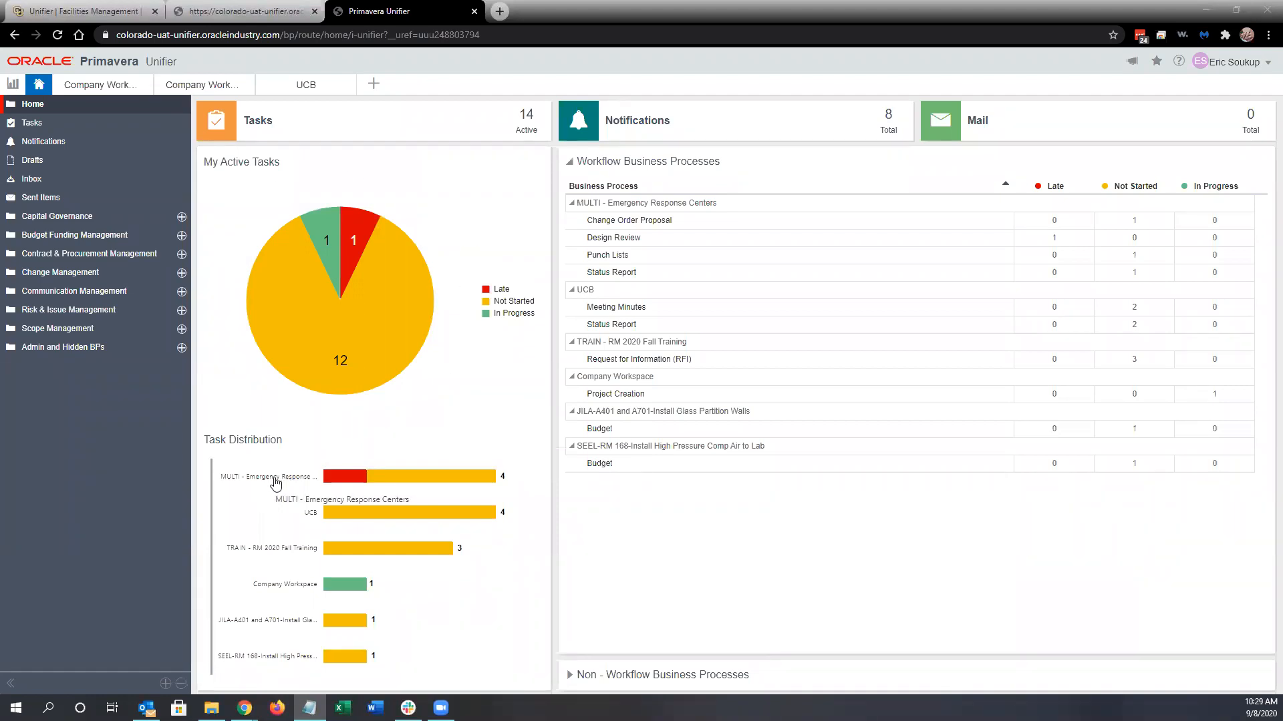
left_click(390, 477)
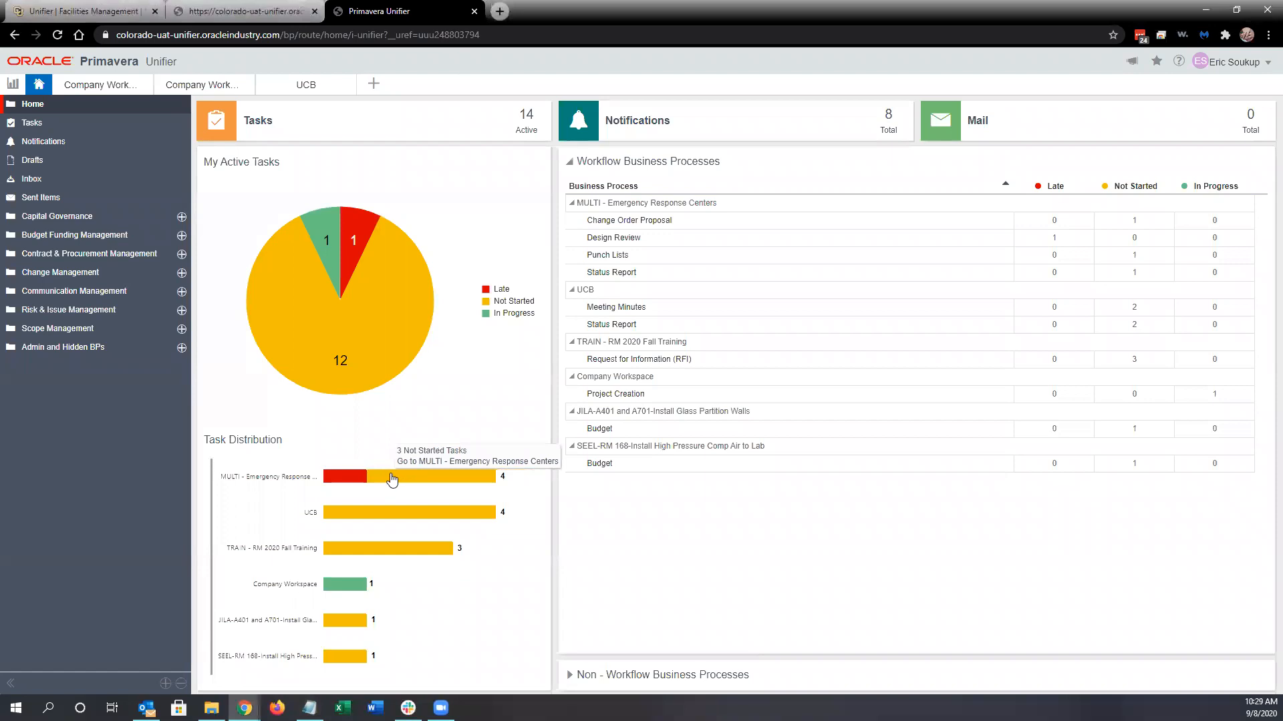
left_click(392, 479)
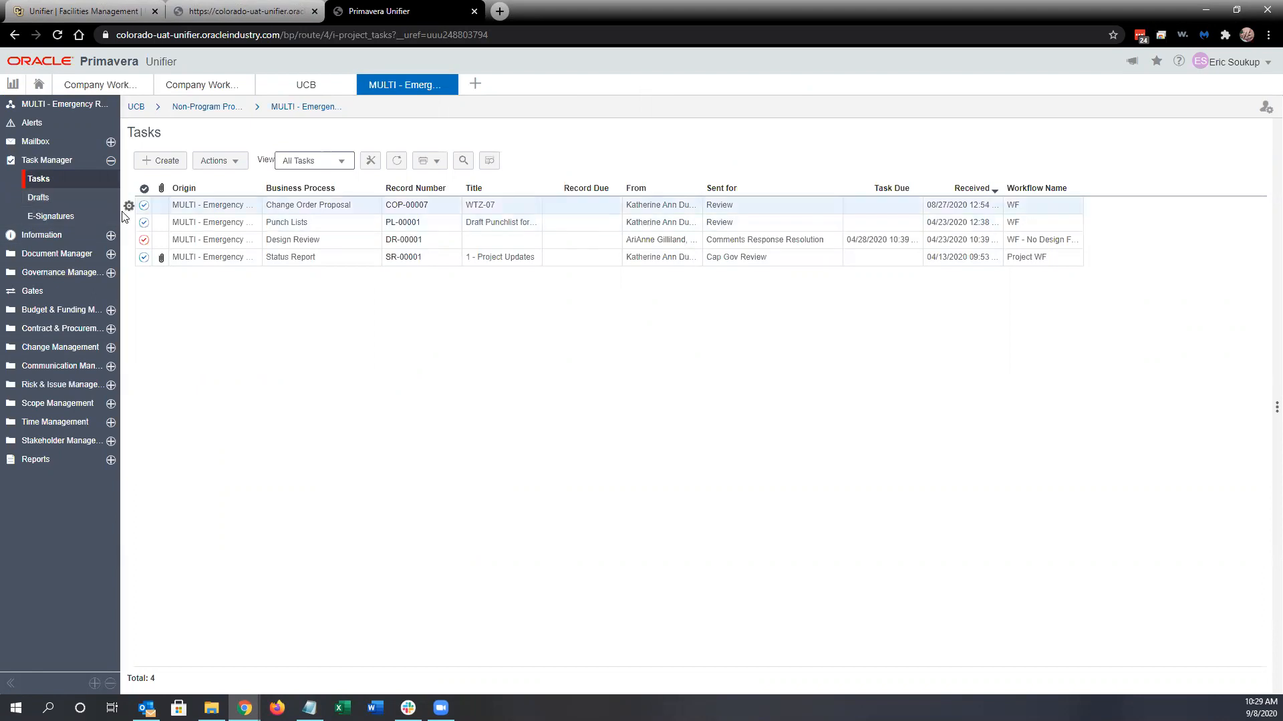
Step: Widen the project's navigation pane and expand the Budget & Funding Management group
left_click_drag(122, 215, 163, 214)
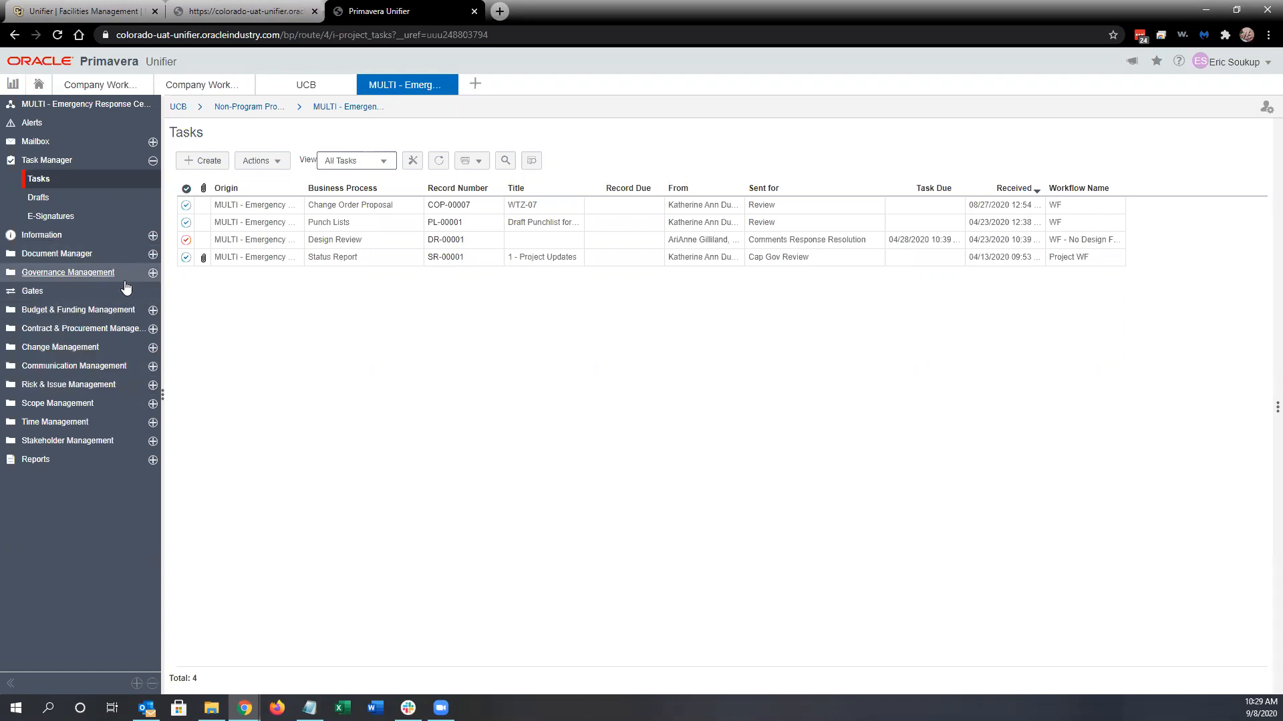
left_click(87, 317)
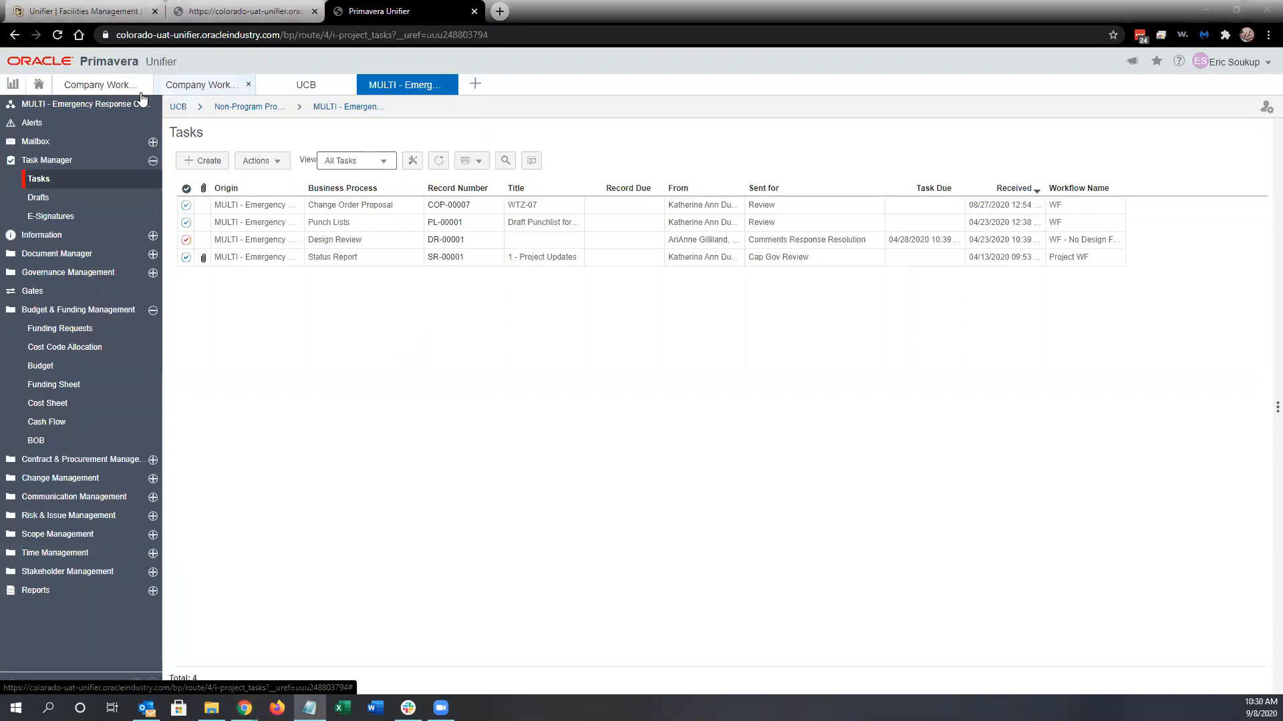
left_click(37, 89)
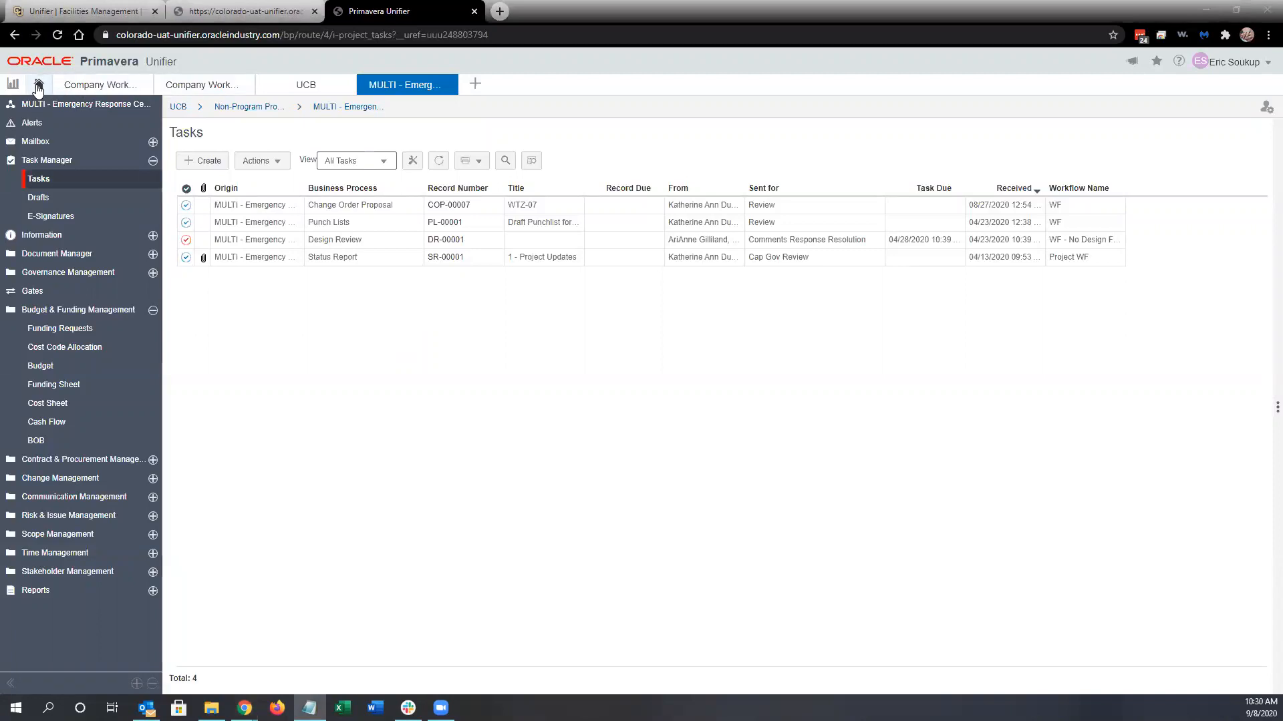
Step: Search the project locations for "UCB" and for "Multi", and clear the search each time
left_click(475, 89)
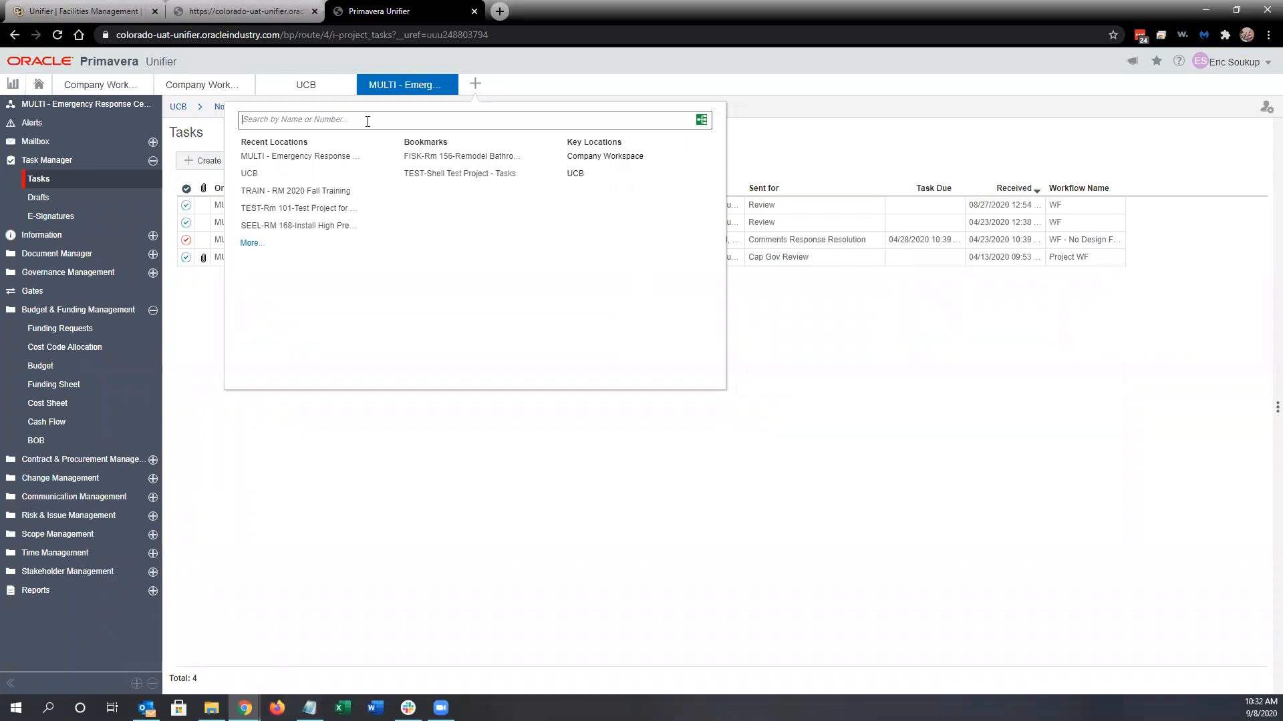
type("UCB")
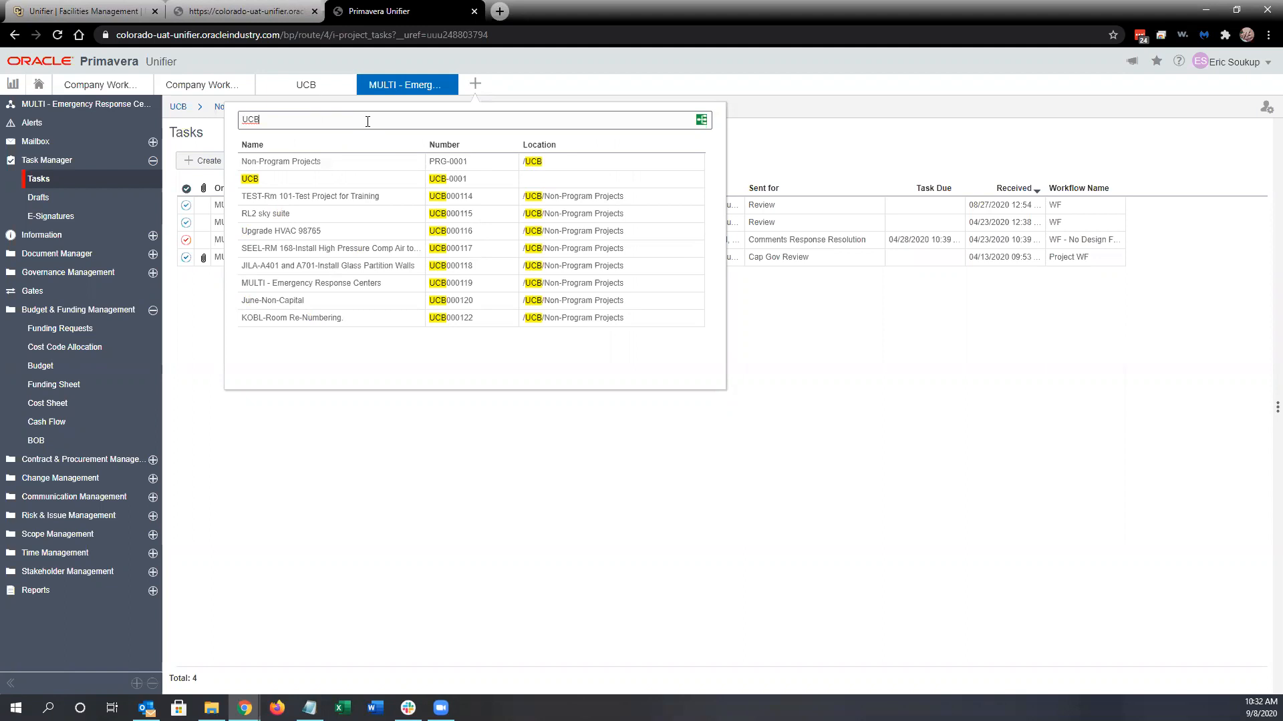
key("BackSpace")
key("BackSpace")
key("BackSpace")
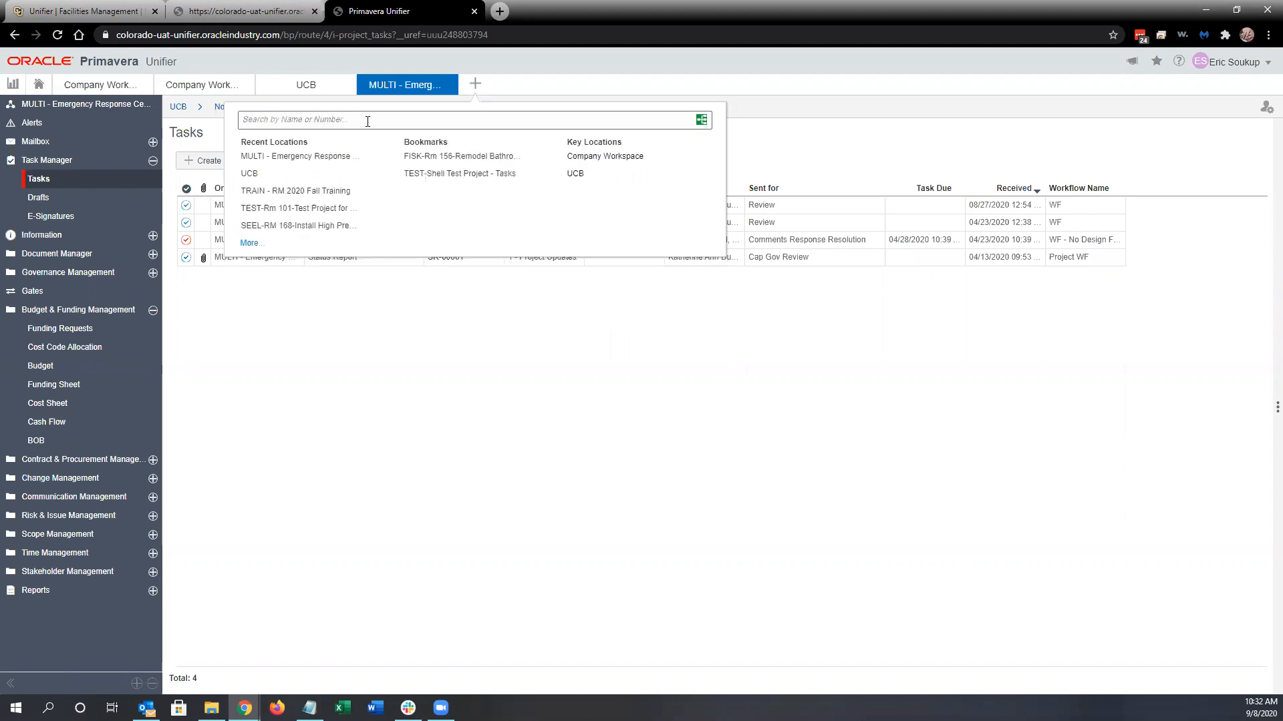
type("Multi")
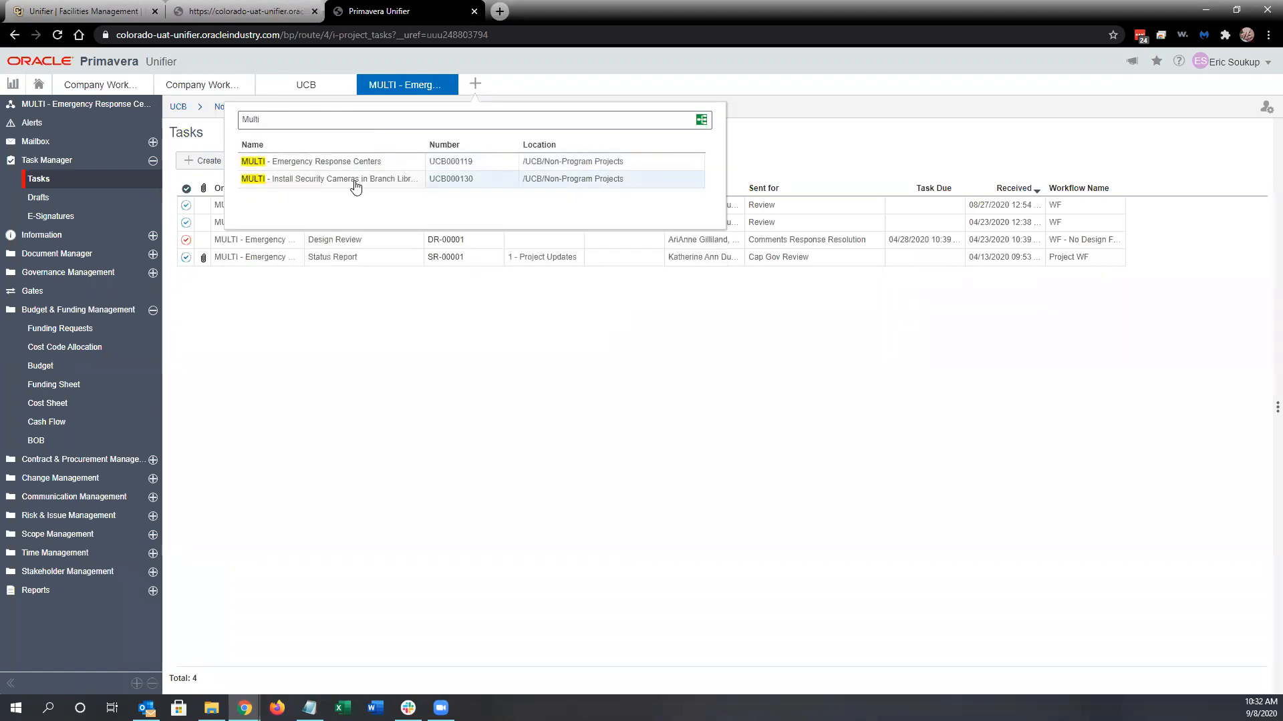
left_click_drag(247, 122, 244, 125)
key("BackSpace")
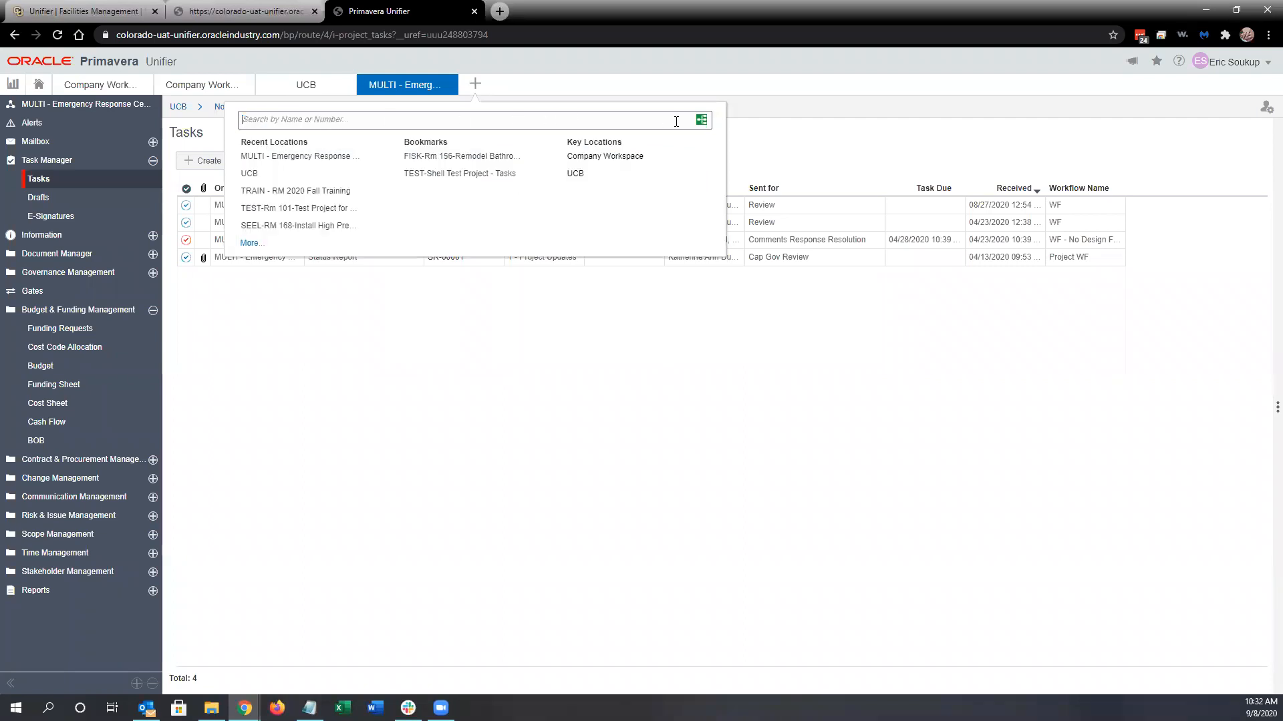
Step: Open the full list of all locations, and enlarge and reposition its window to show more rows
key("ctrl")
key("ctrl")
left_click(701, 122)
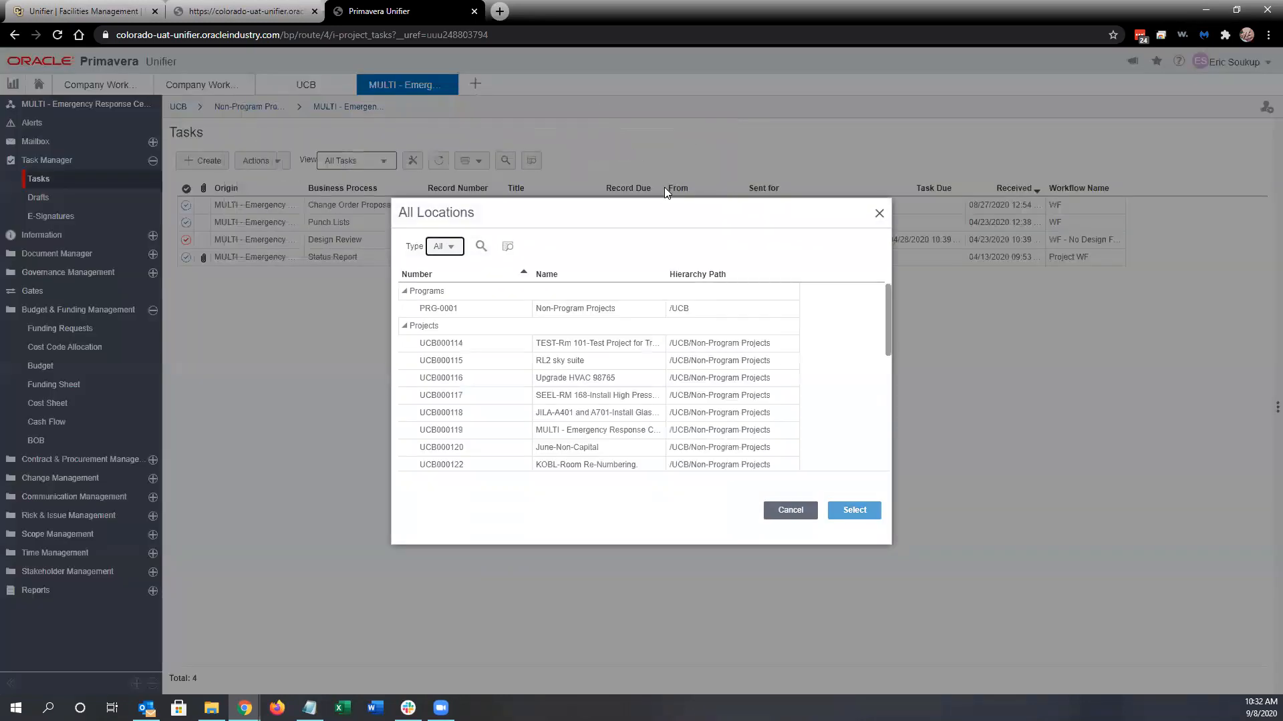
left_click_drag(665, 208, 442, 143)
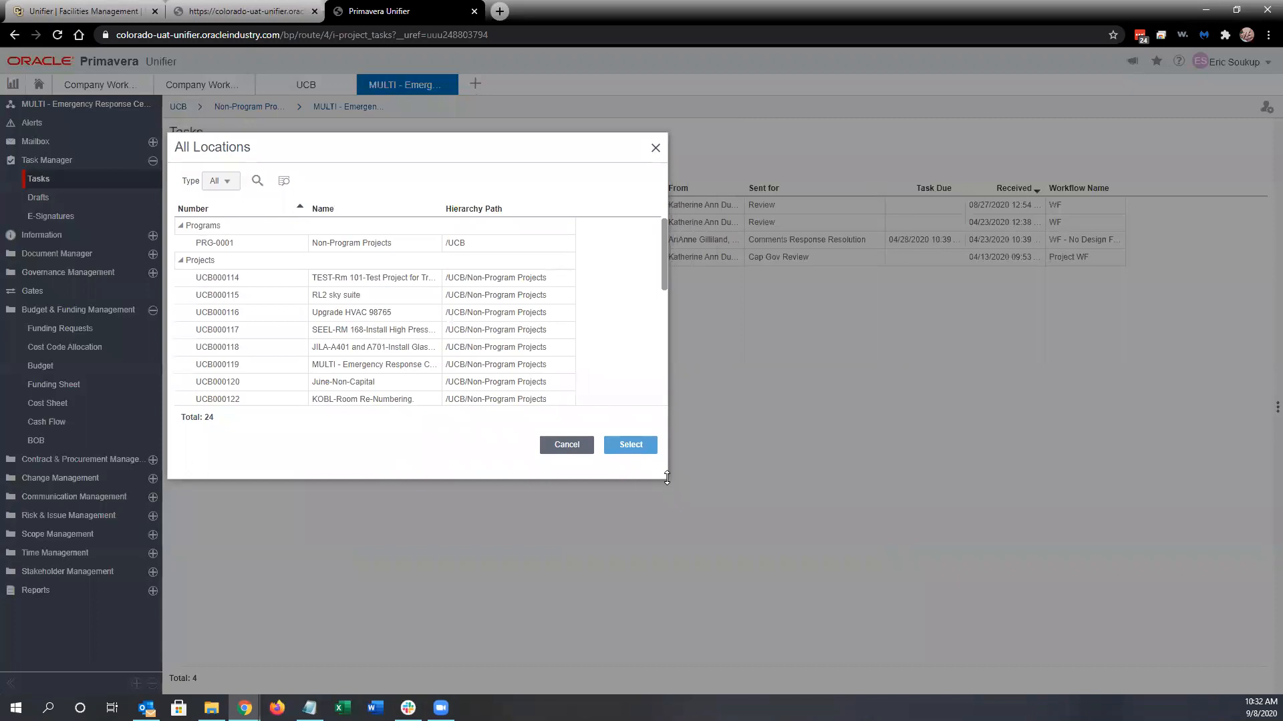
left_click_drag(665, 476, 1204, 593)
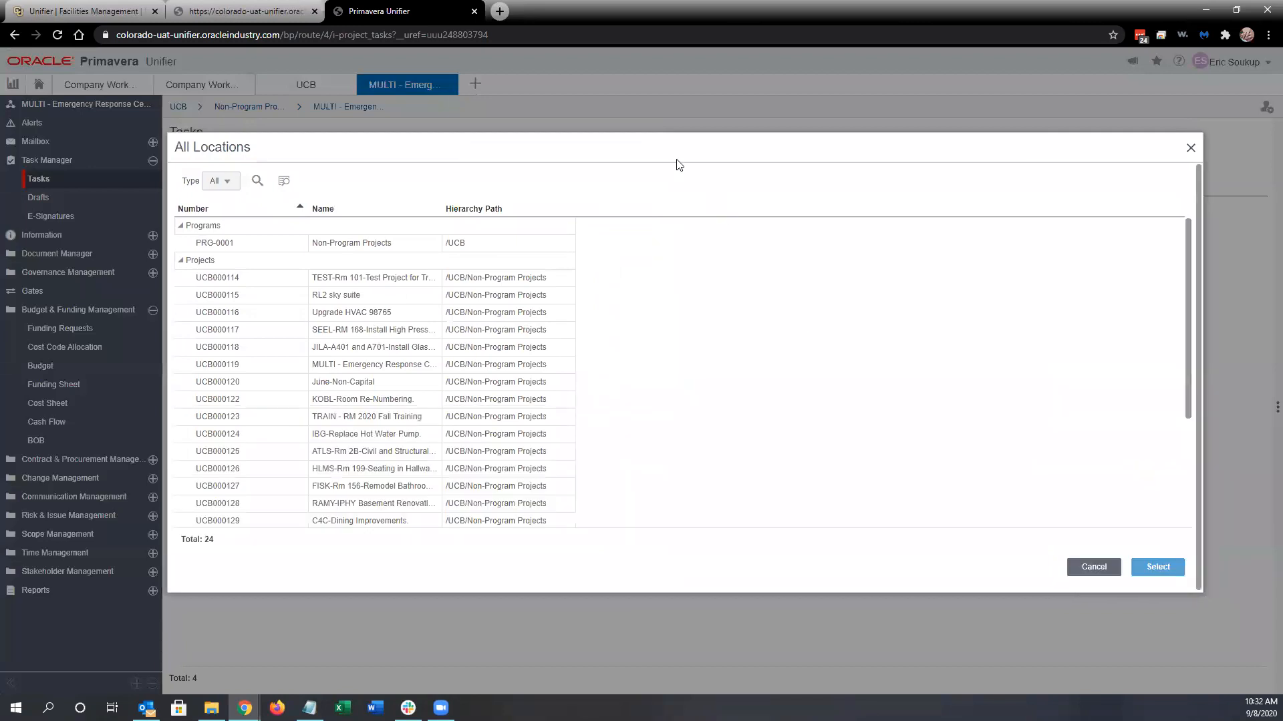
left_click_drag(664, 149, 645, 136)
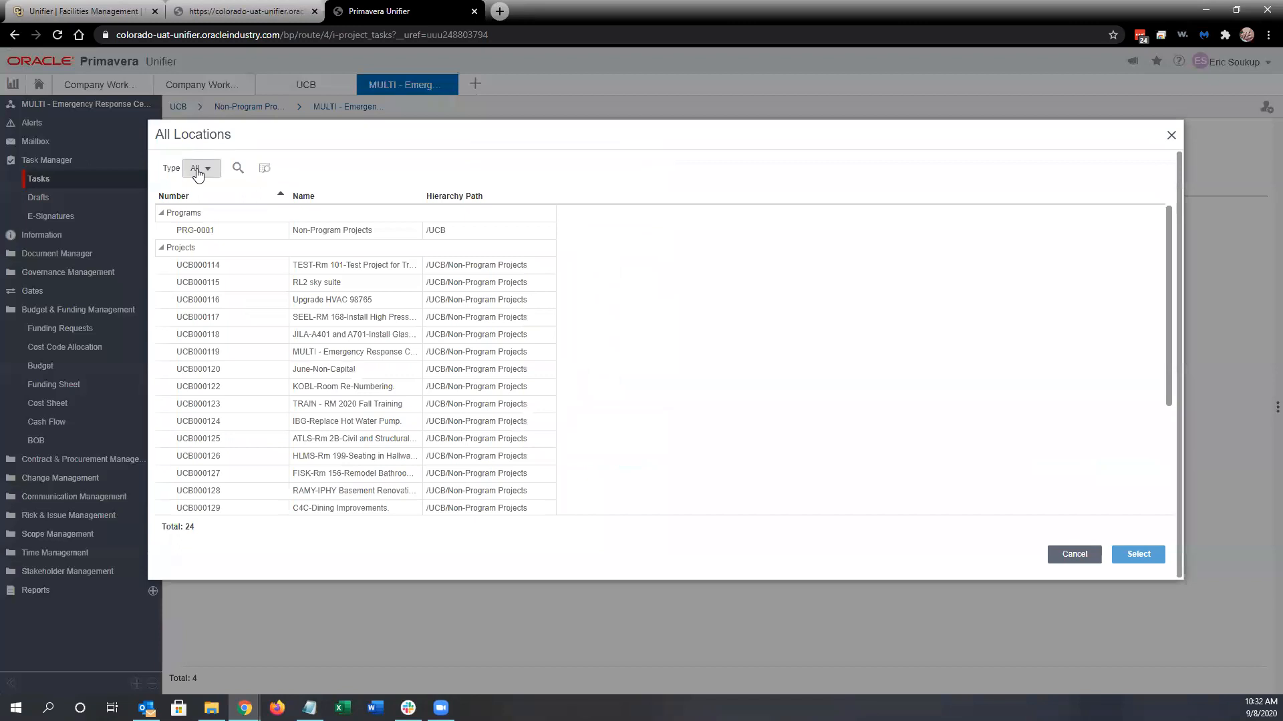
Step: Filter the All Locations list by the Projects type, and widen the window to show more project columns
left_click(202, 171)
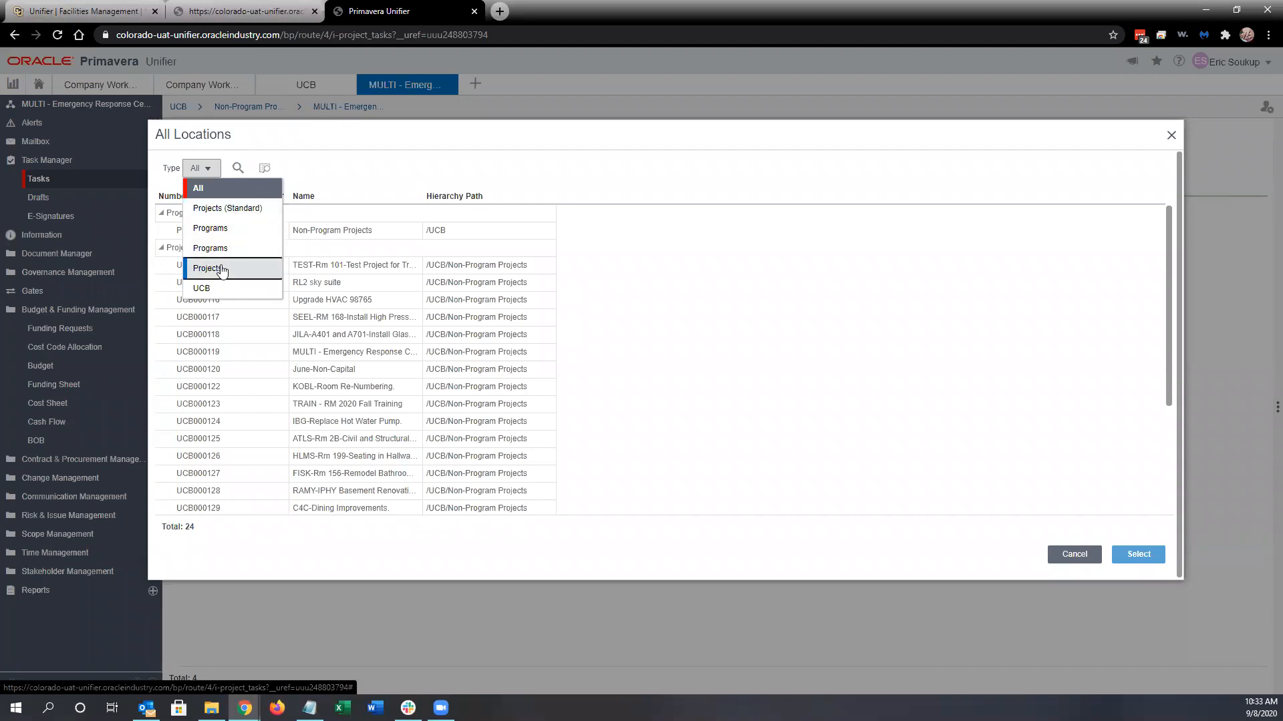
key("Return")
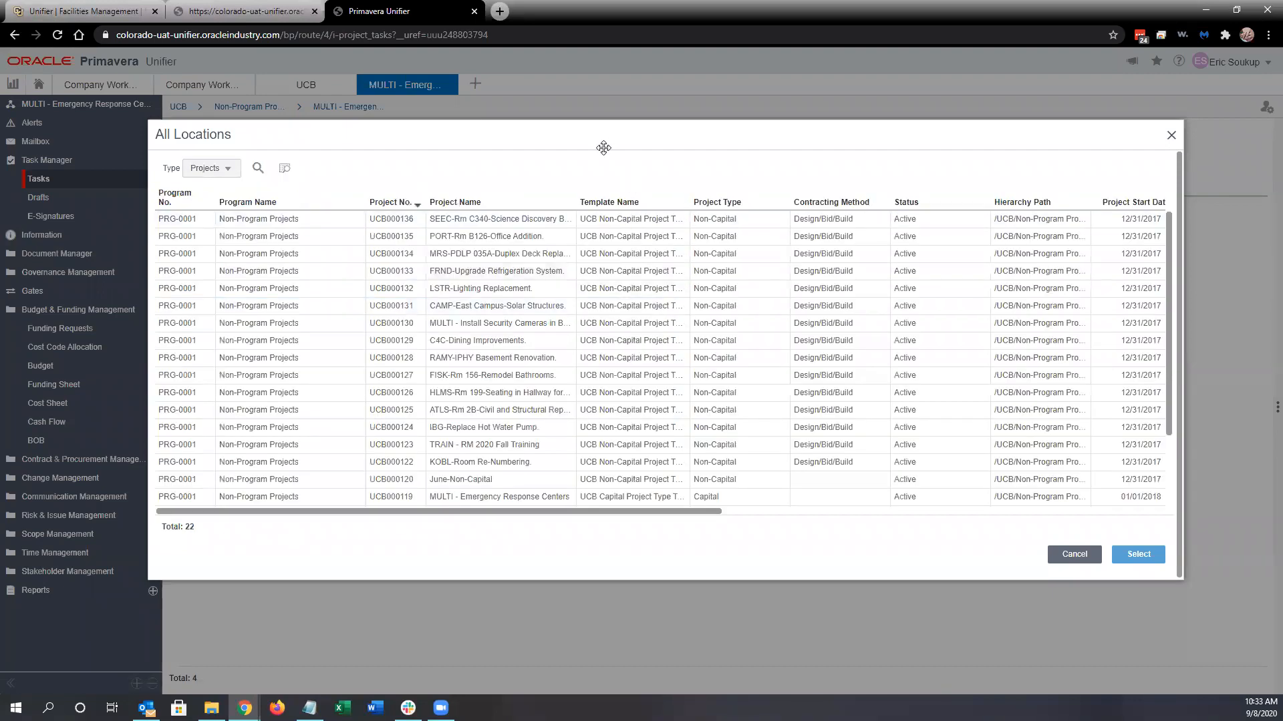
left_click_drag(555, 136, 495, 130)
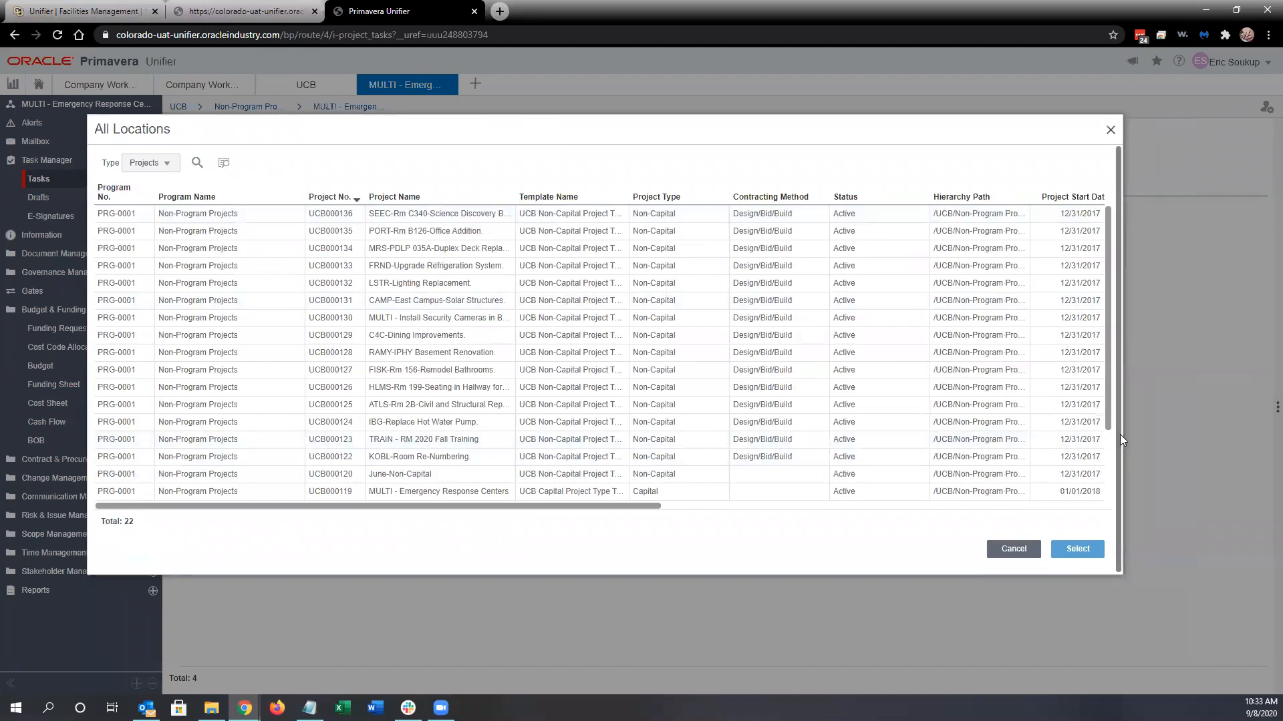
left_click_drag(1121, 434, 1227, 436)
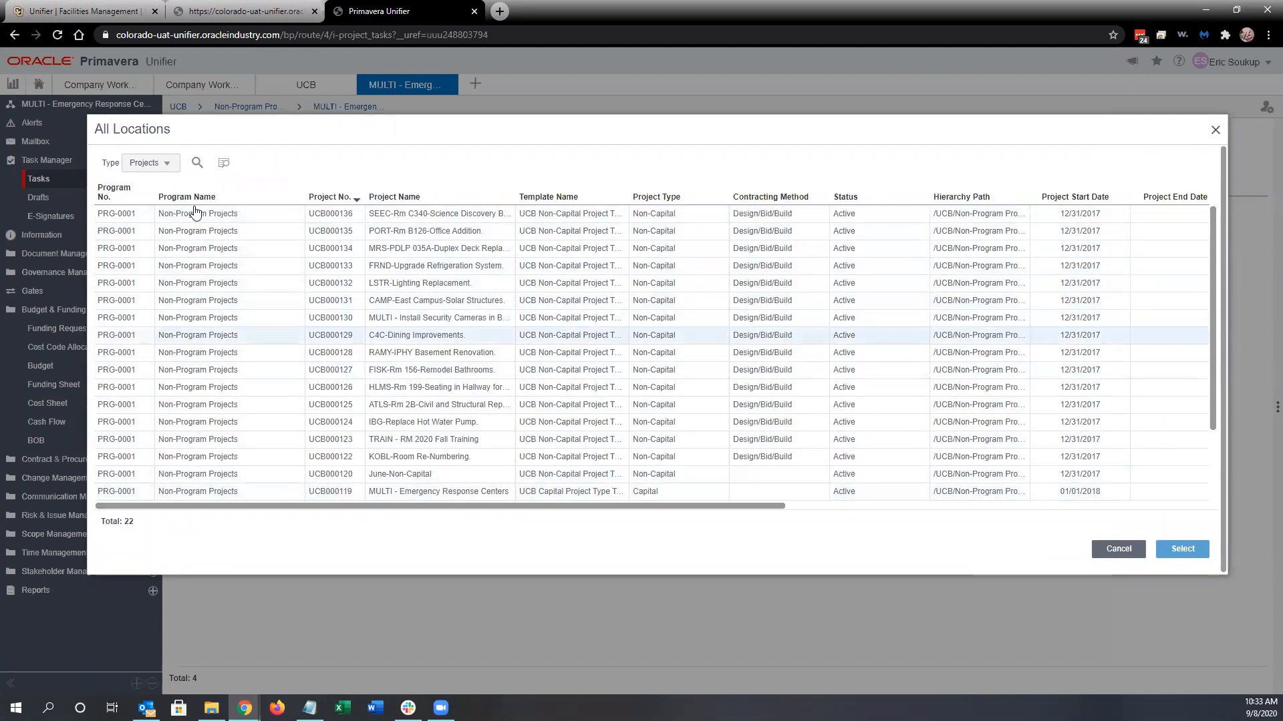
Step: Review the project list's columns, and open the FRND-Upgrade Refrigeration System project
left_click_drag(340, 508, 450, 519)
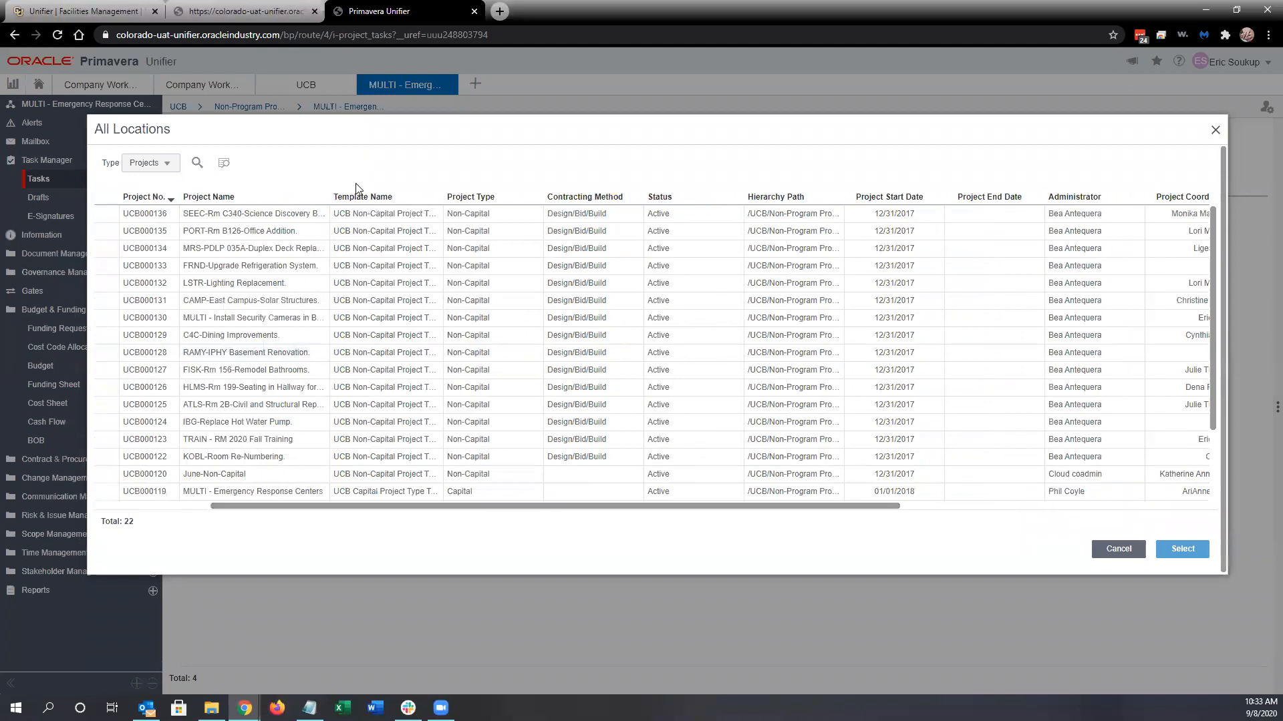
left_click_drag(393, 508, 762, 511)
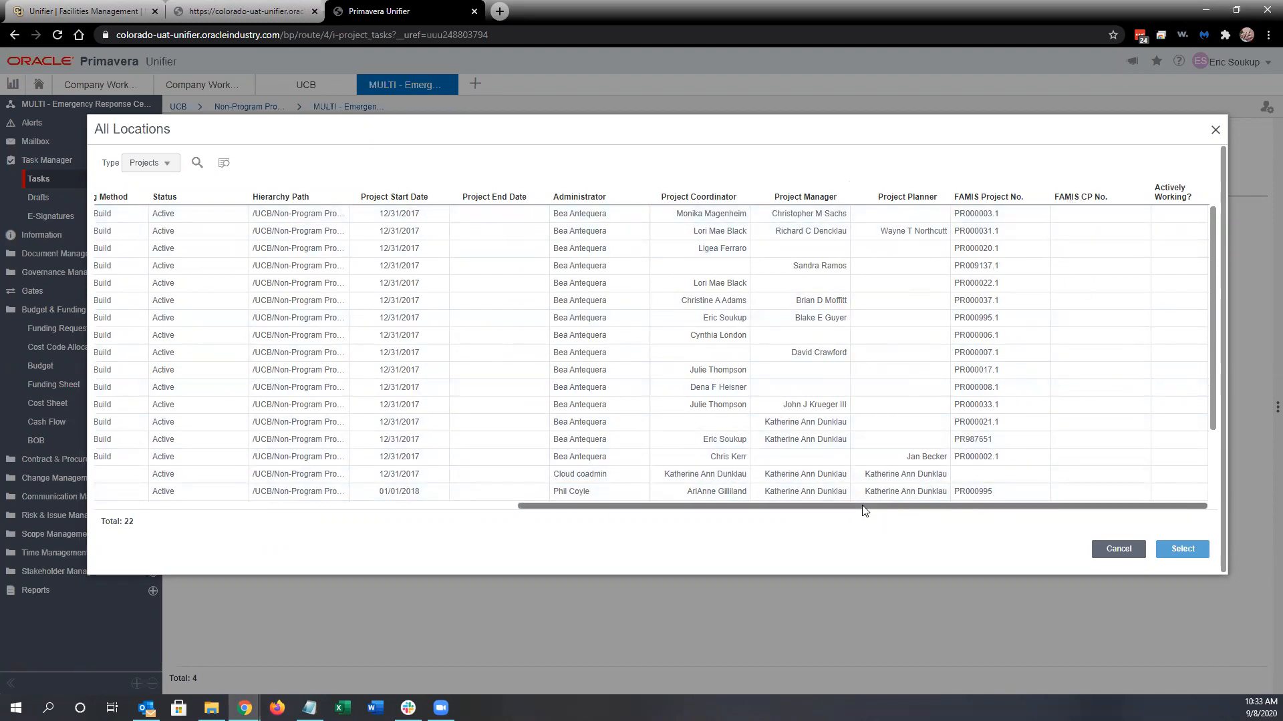
left_click_drag(855, 507, 671, 511)
left_click_drag(452, 522, 214, 518)
left_click(332, 270)
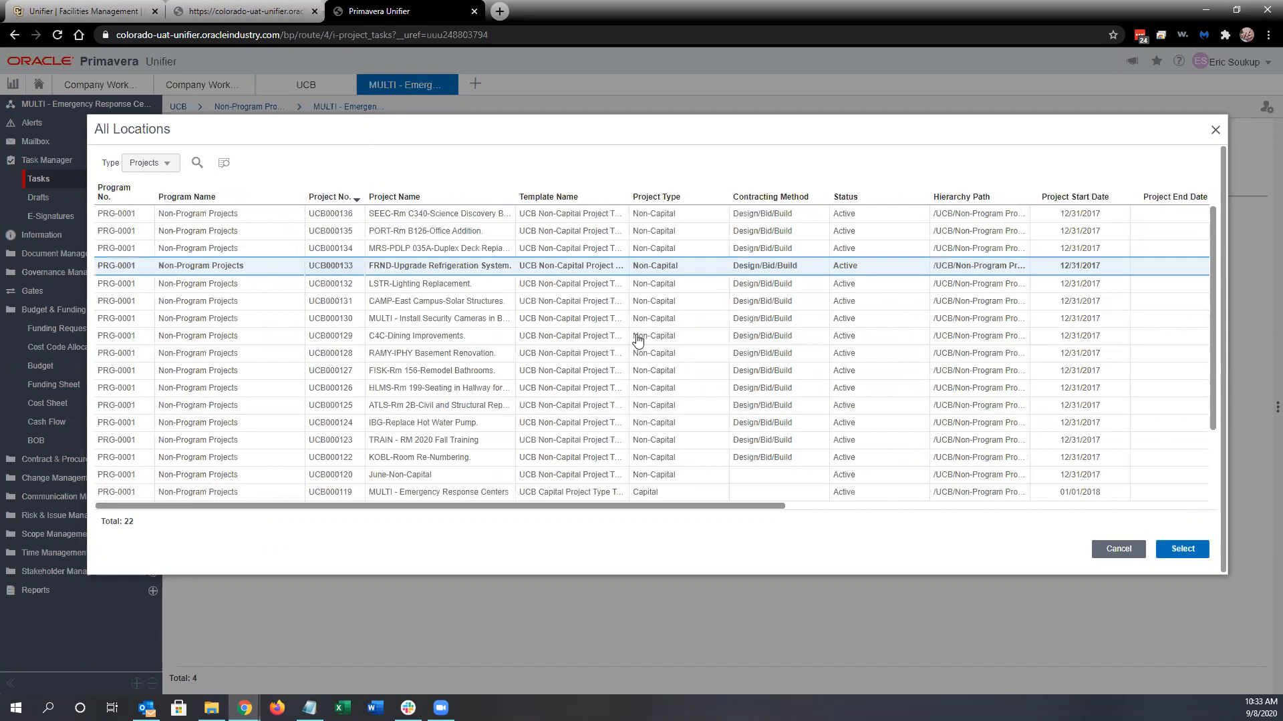
double_click(432, 268)
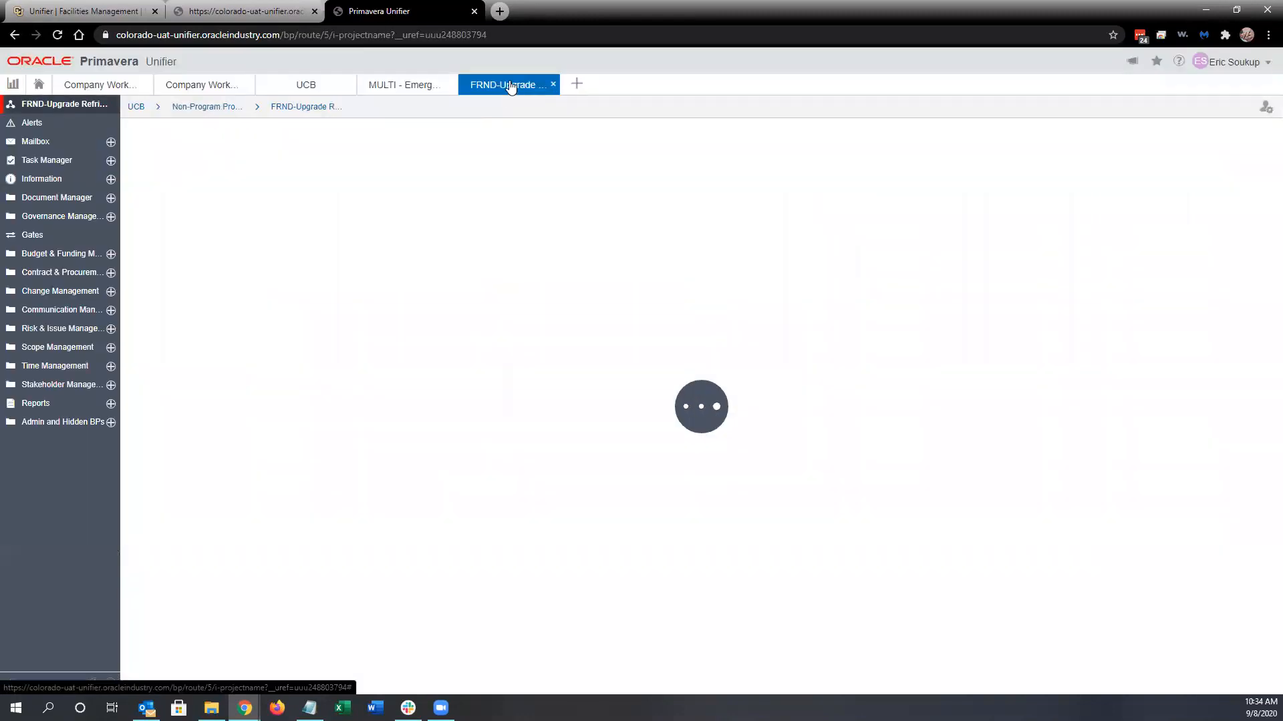
Step: Switch to the MULTI - Emergency Response Centers project and back, and close the FRND-Upgrade Refrigeration System project
left_click(413, 87)
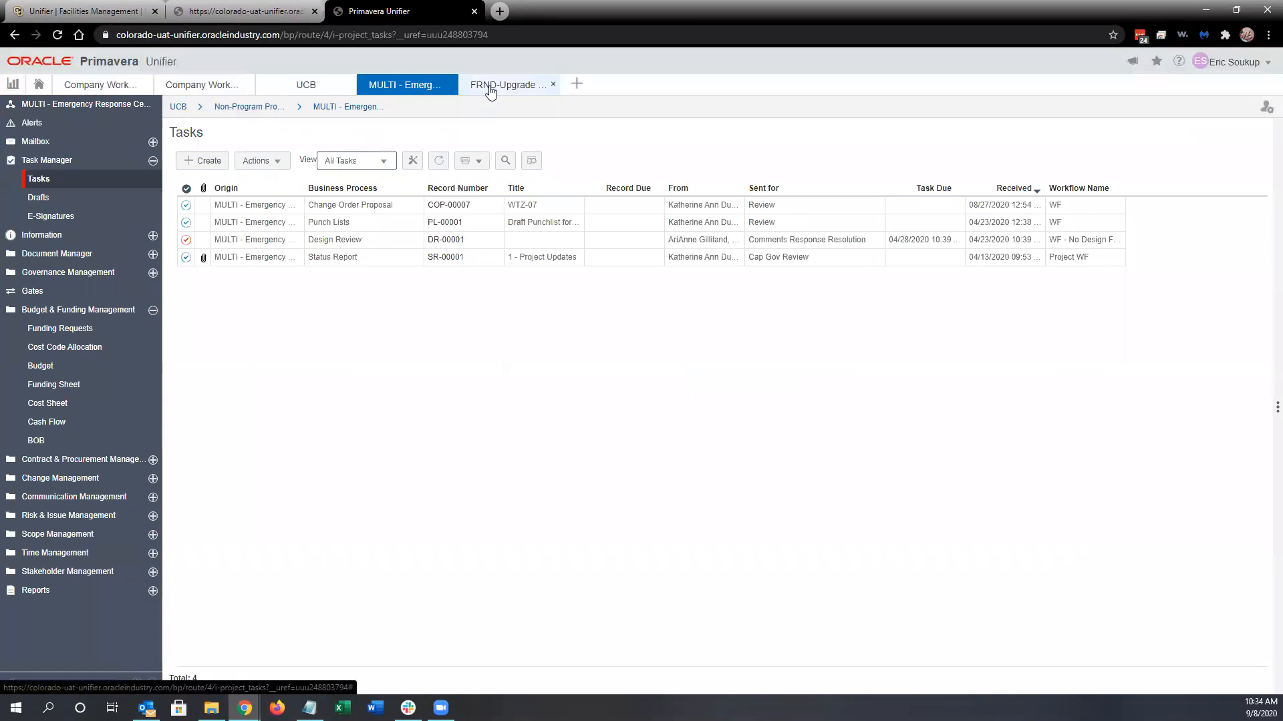
left_click(491, 85)
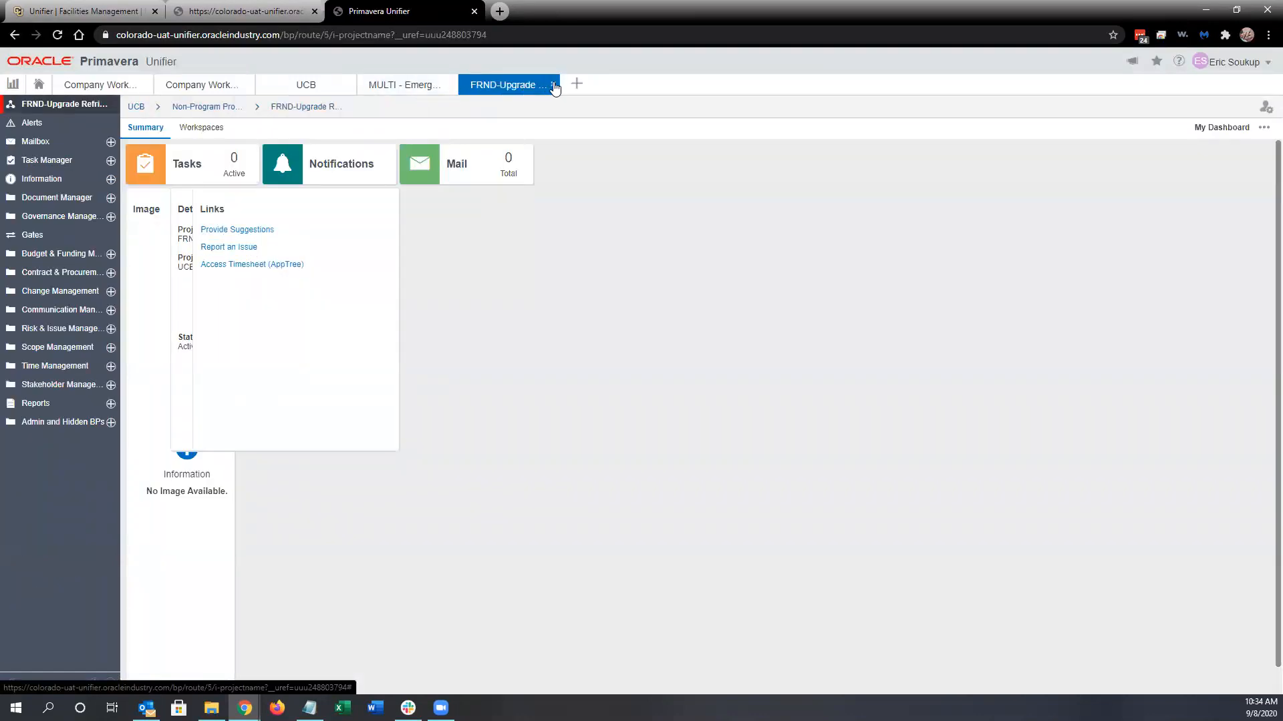
left_click(553, 86)
Step: Reopen the FRND-Upgrade Refrigeration System project from the recent locations, and widen its navigation pane
left_click(475, 84)
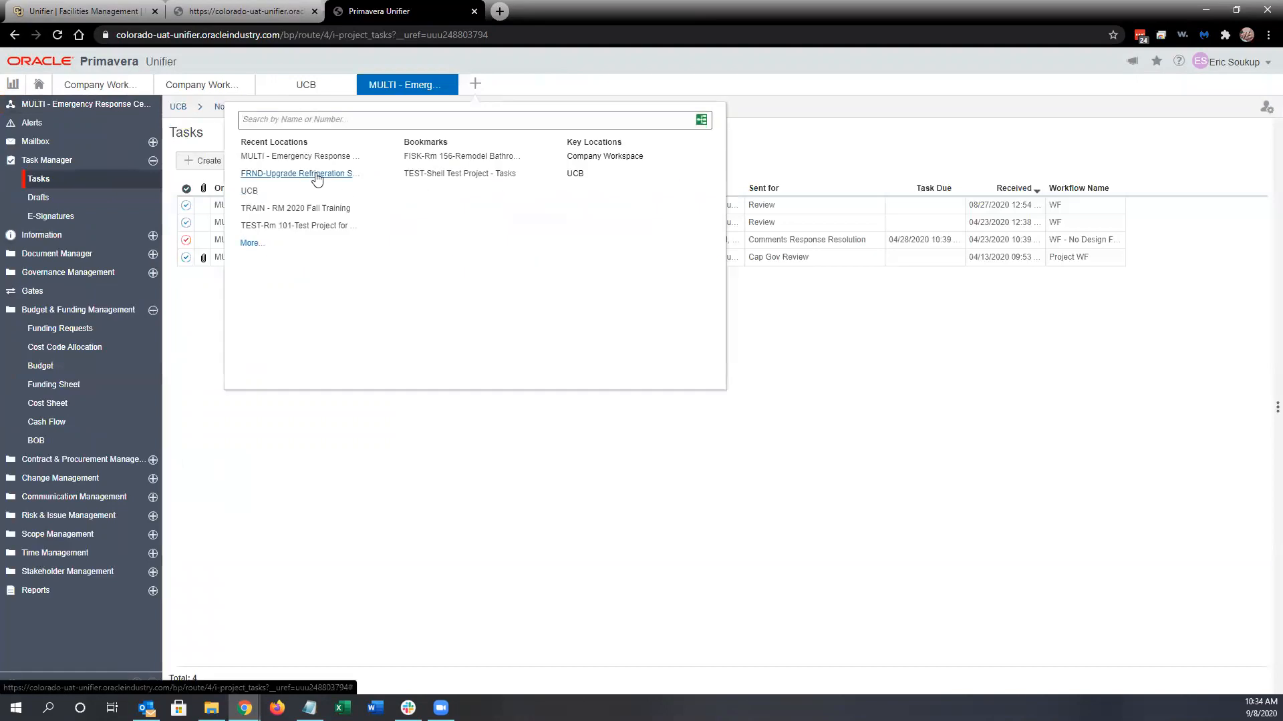
left_click(320, 175)
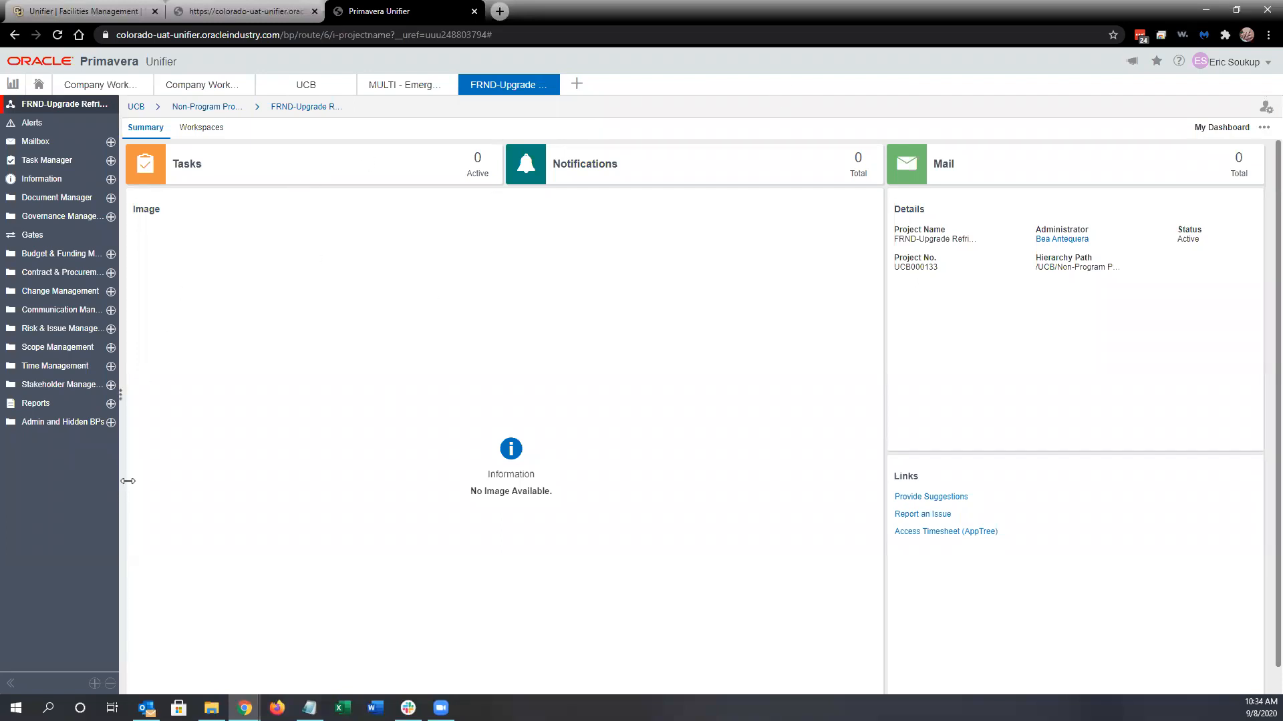
left_click_drag(128, 481, 177, 481)
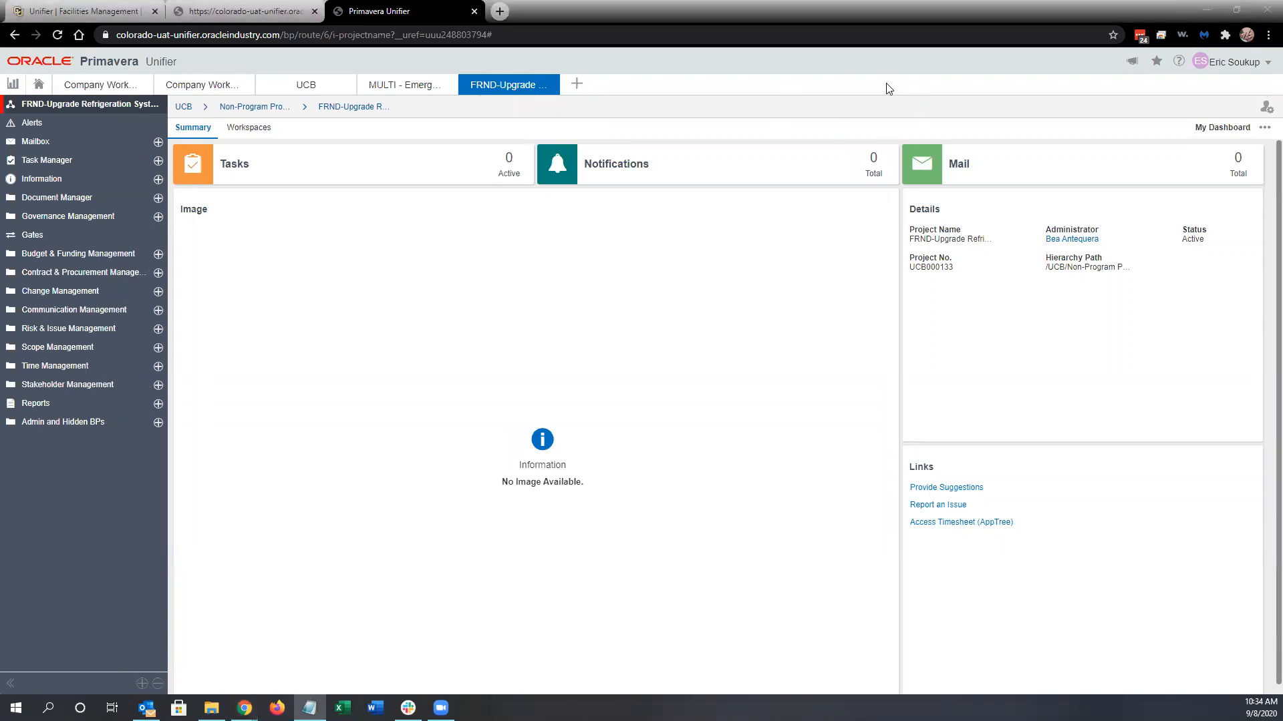
Step: Bookmark the FRND-Upgrade Refrigeration System project's home page, rearranging part of the proposed bookmark name before adding it
left_click(1157, 66)
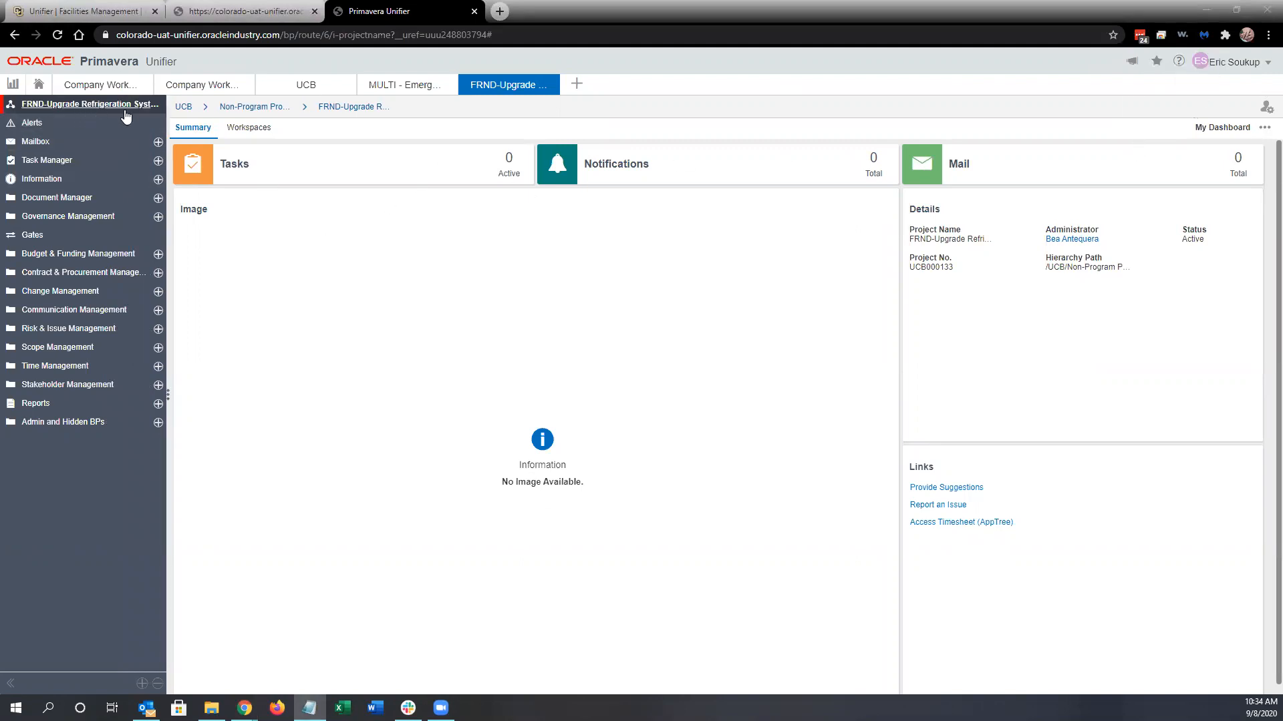
left_click(1160, 62)
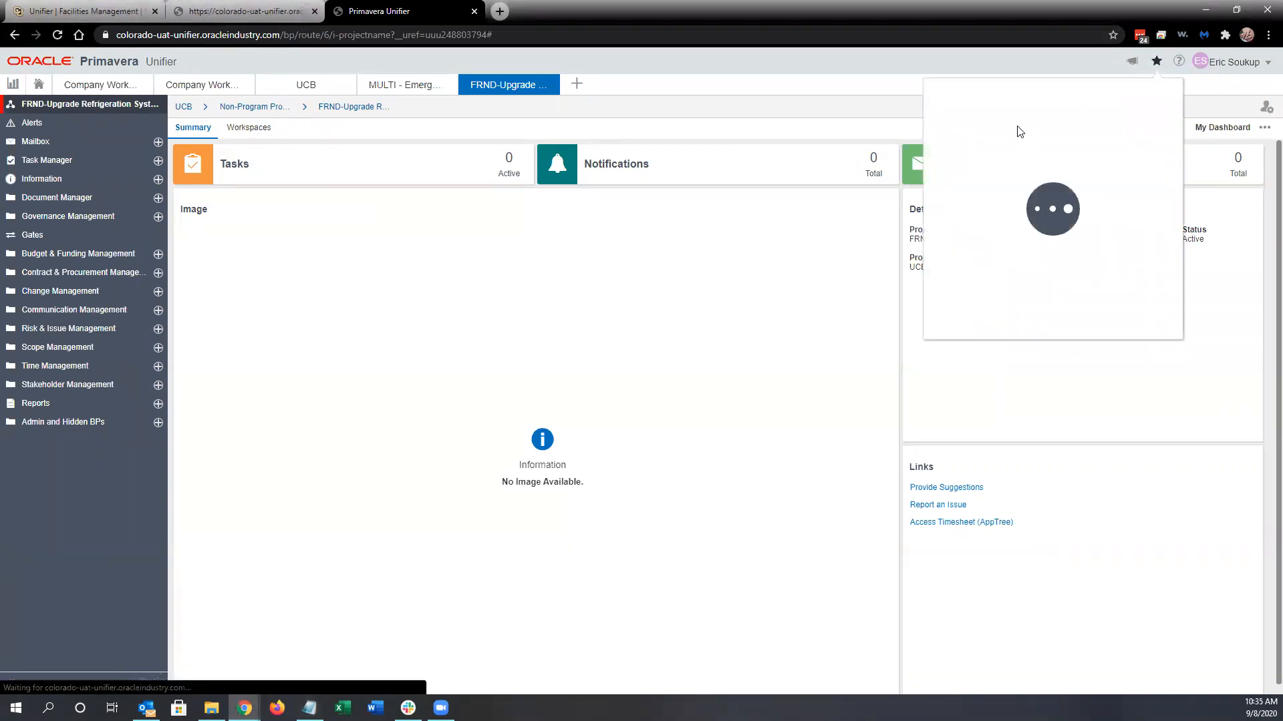
left_click(1000, 107)
left_click_drag(1066, 108, 1148, 119)
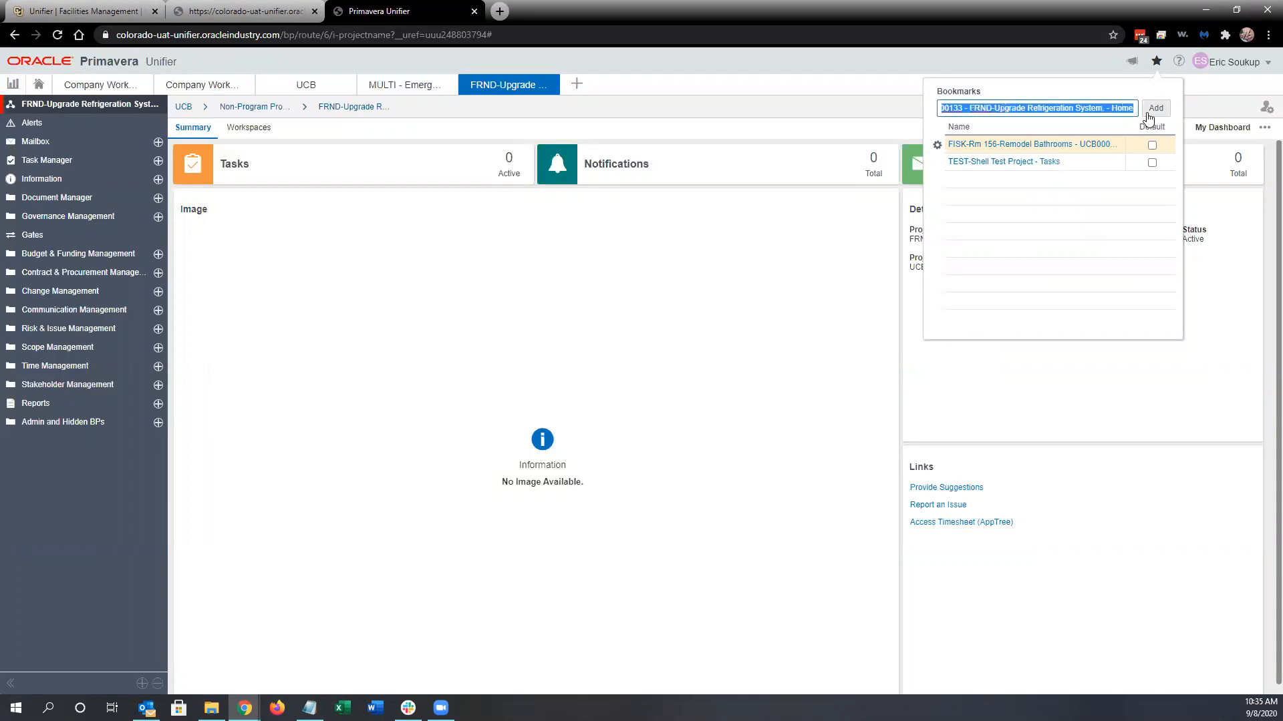
left_click(1101, 108)
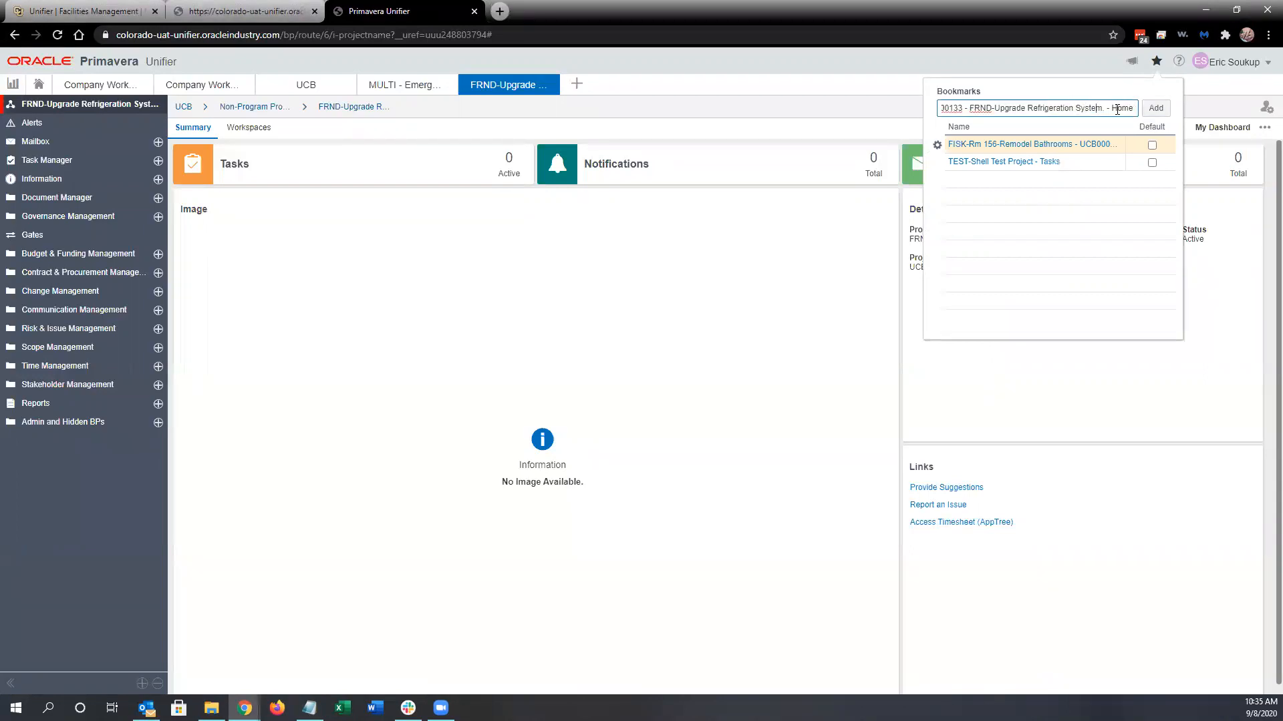
left_click_drag(991, 108, 1144, 116)
left_click(1096, 107)
left_click(1122, 108)
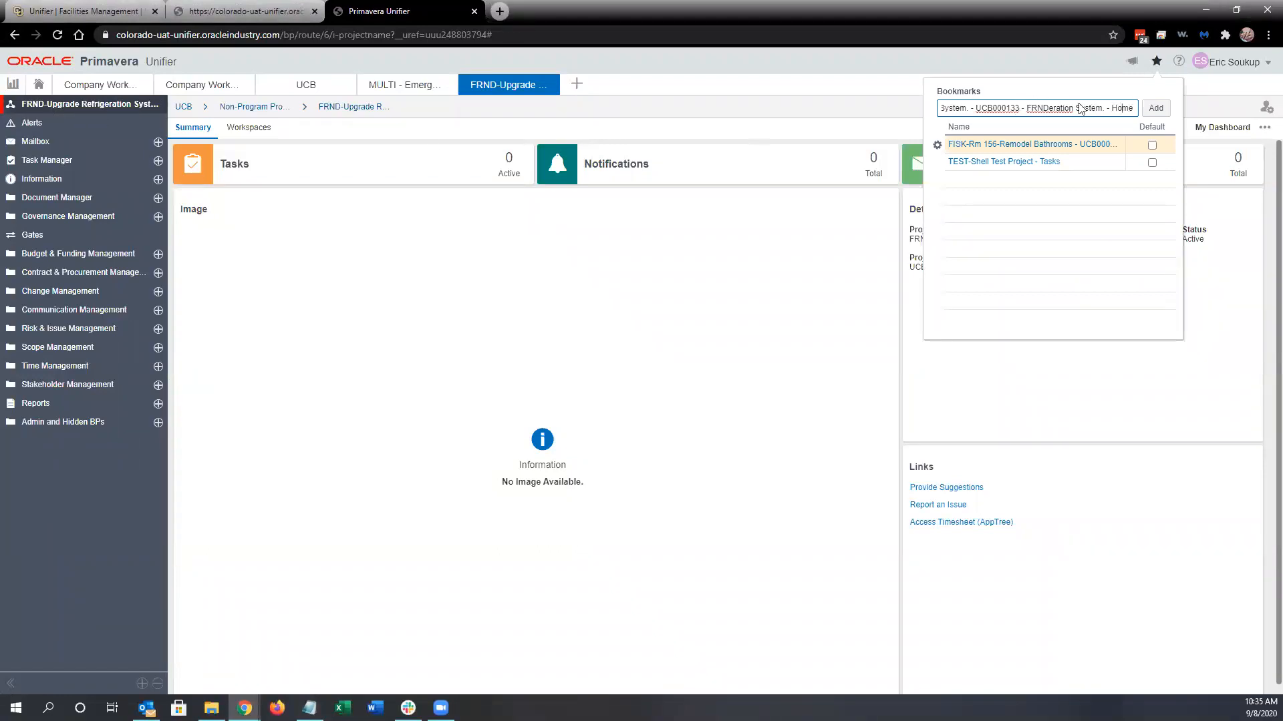
left_click(1156, 109)
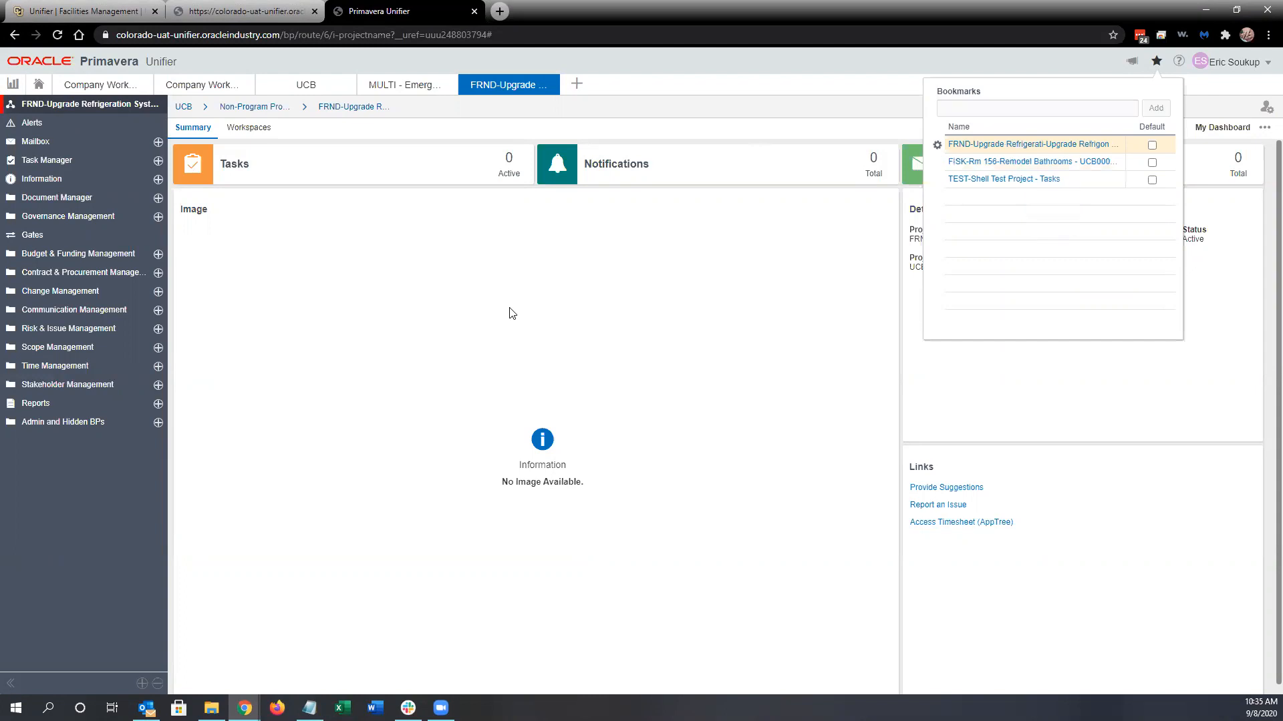
Step: Expand the Communication Management group and open the project's Request for Information (RFI) log
left_click(95, 317)
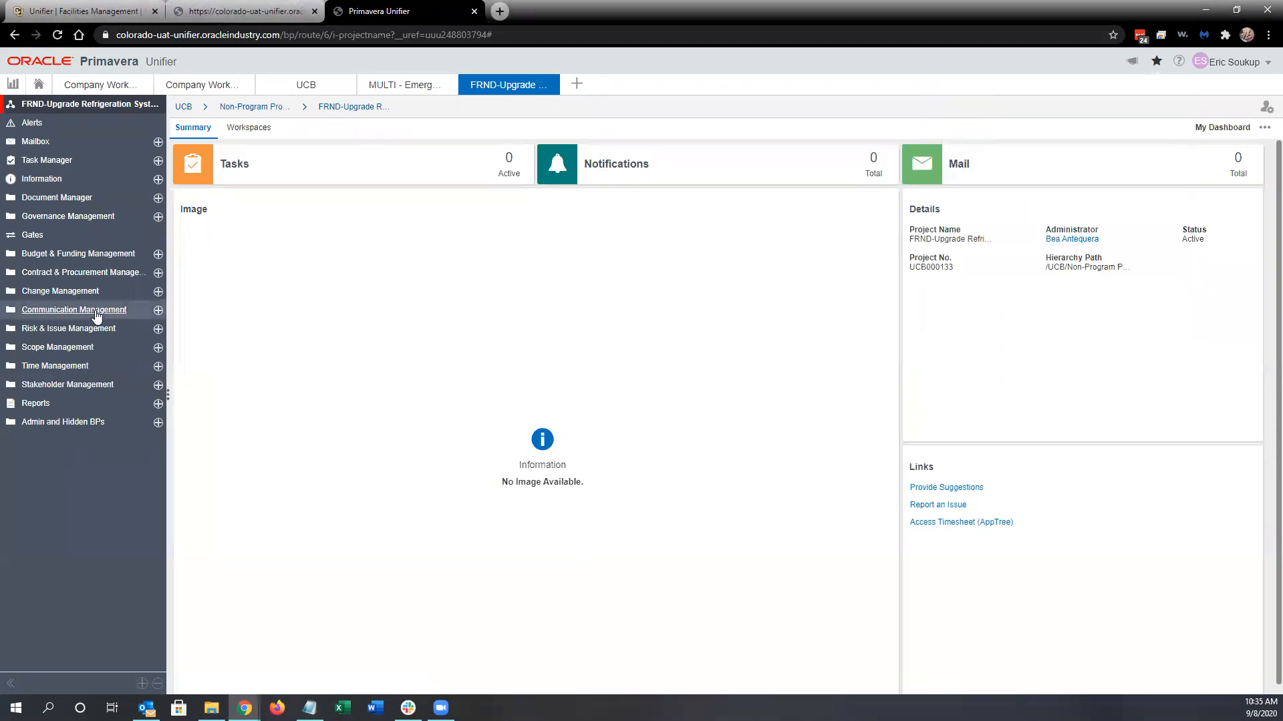
left_click(96, 317)
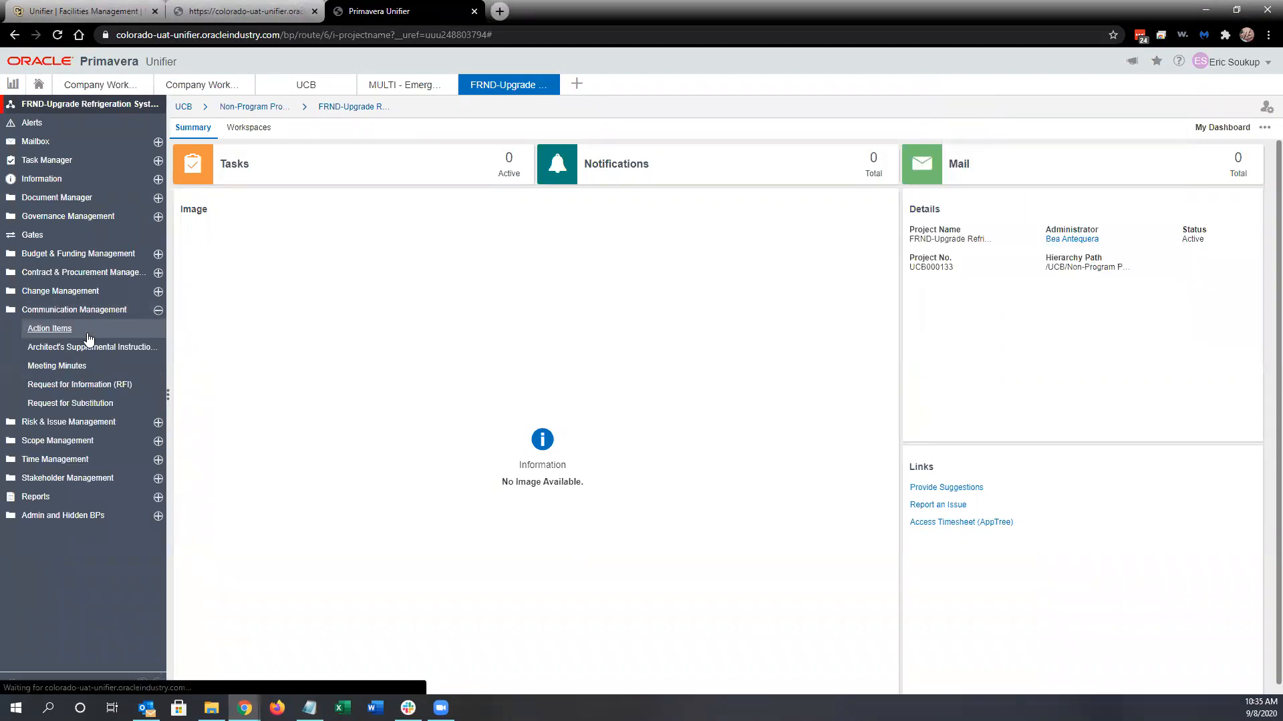
left_click(147, 389)
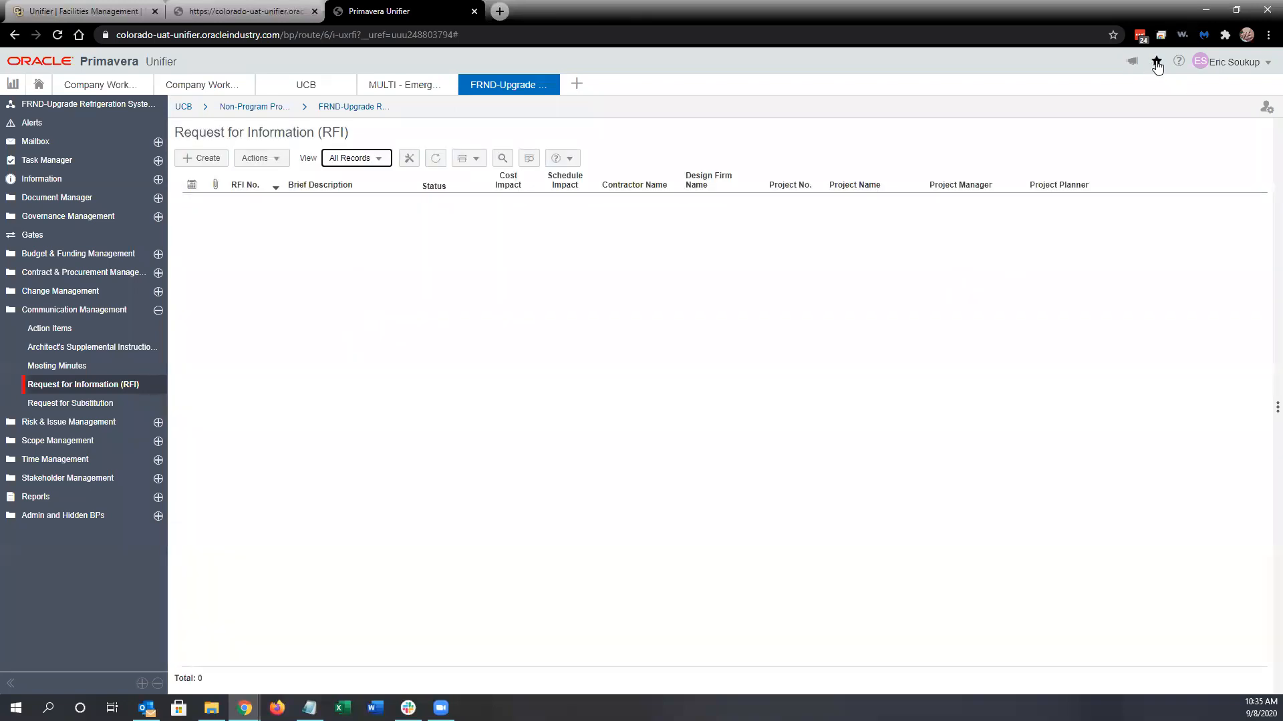
Step: Add a bookmark for the project's Request for Information (RFI) log
left_click(1156, 62)
left_click_drag(1096, 107, 1126, 110)
left_click(1123, 112)
left_click(1154, 108)
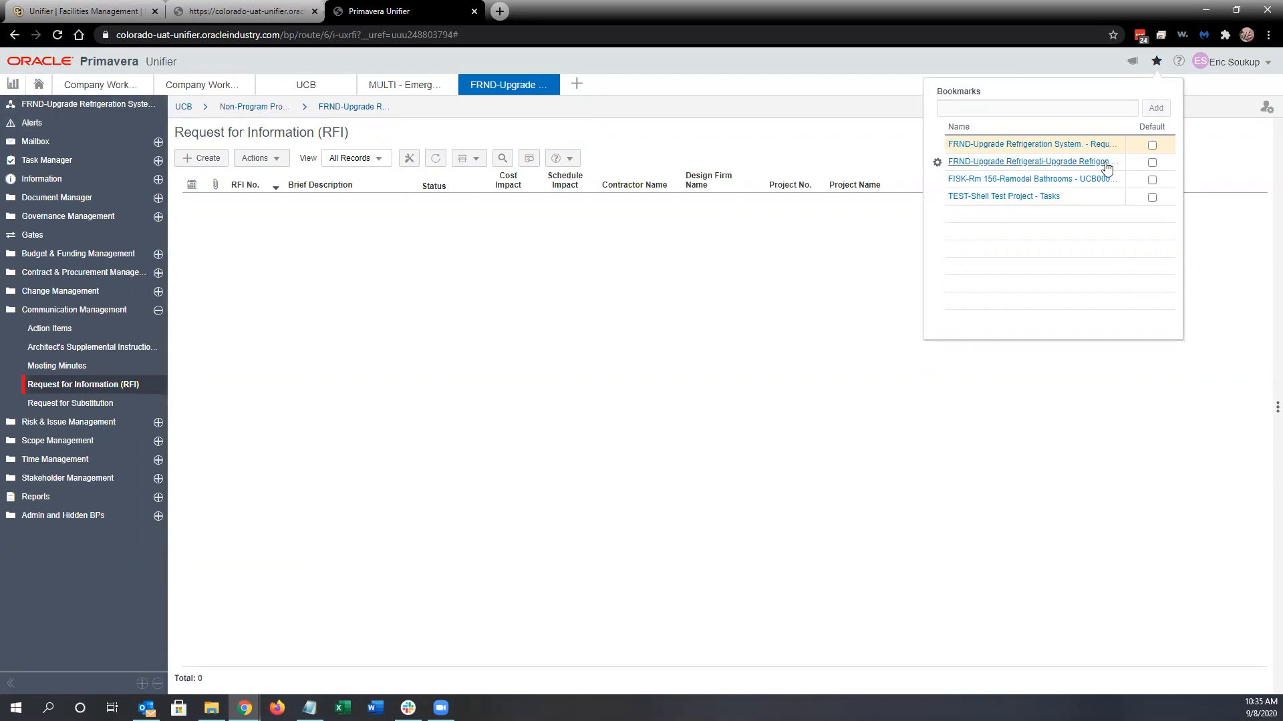
Step: Check the options available for the new RFI bookmark, and close the bookmarks list
left_click(937, 146)
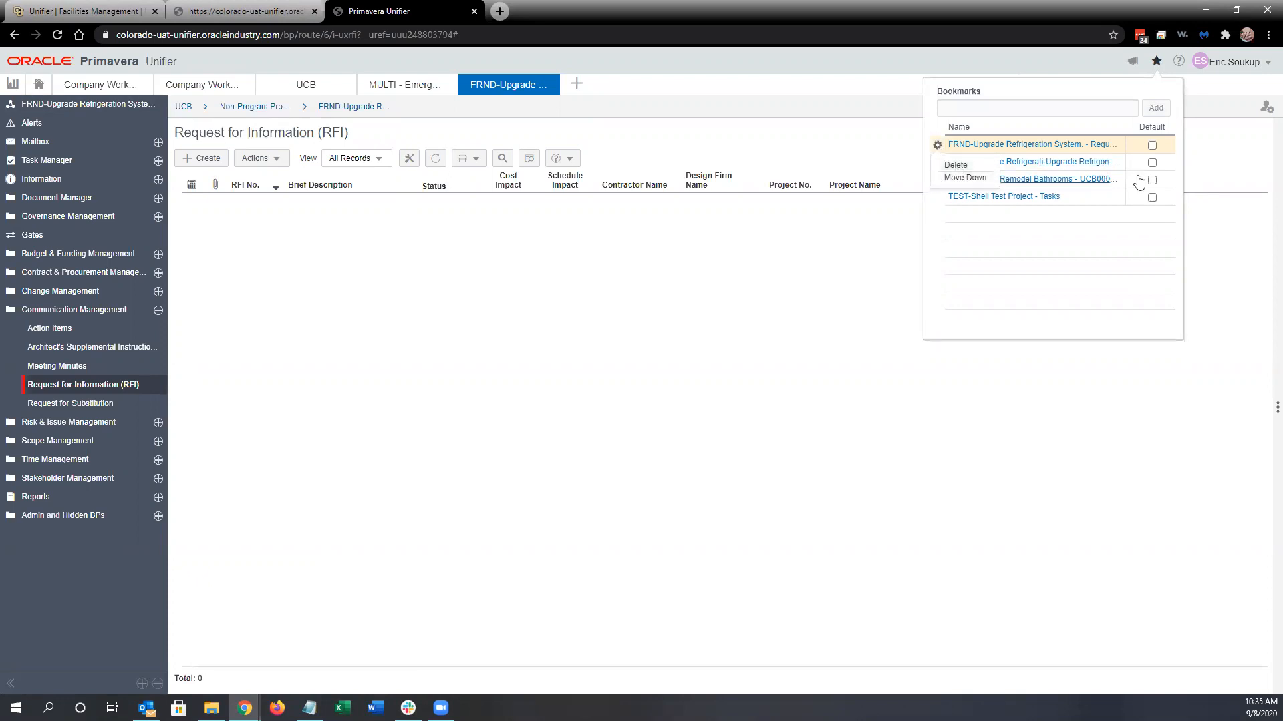
left_click(1092, 214)
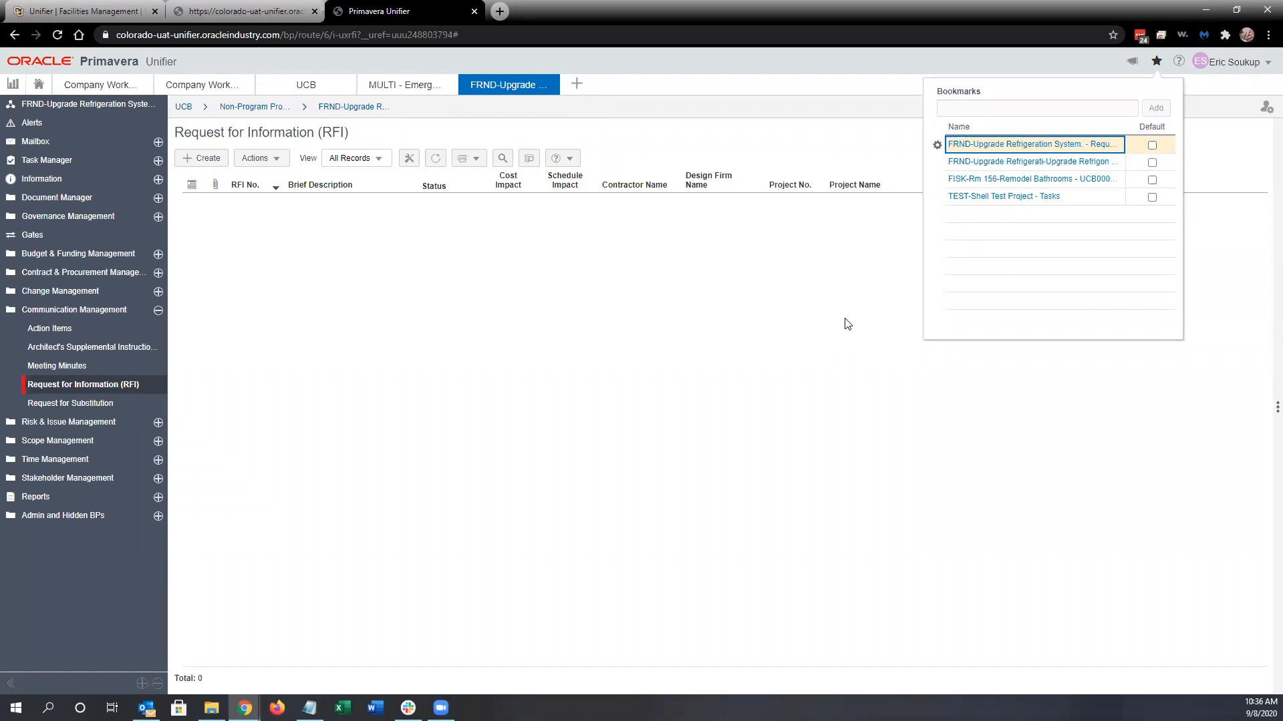
left_click(835, 282)
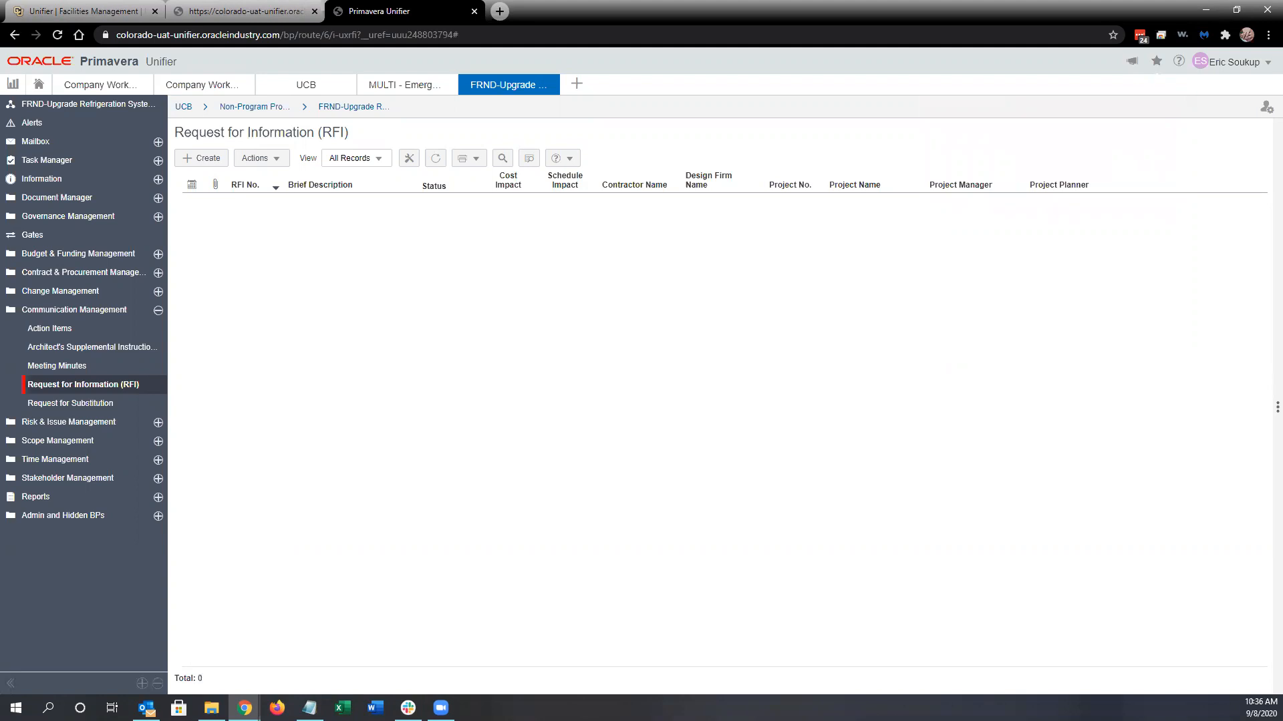
Step: Switch to the MULTI - Emergency Response Centers project, show its task list and collapse the Budget & Funding Management group
key("alt+Tab")
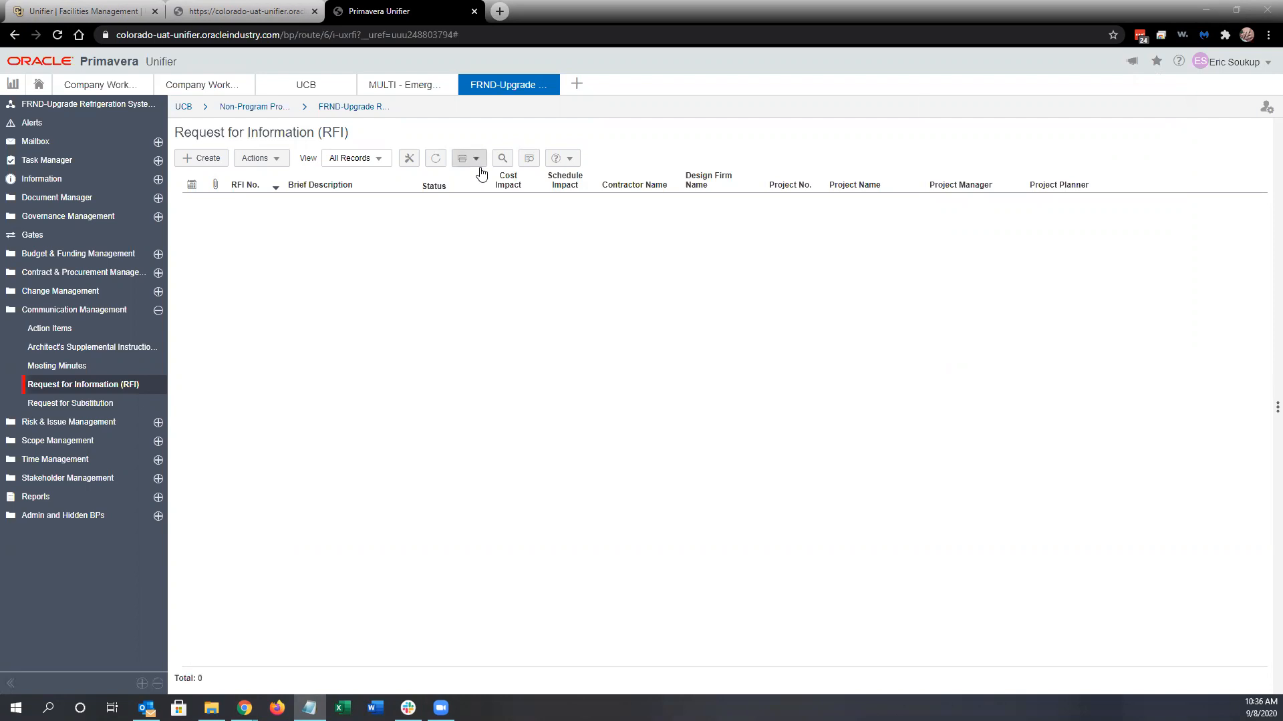
left_click(412, 87)
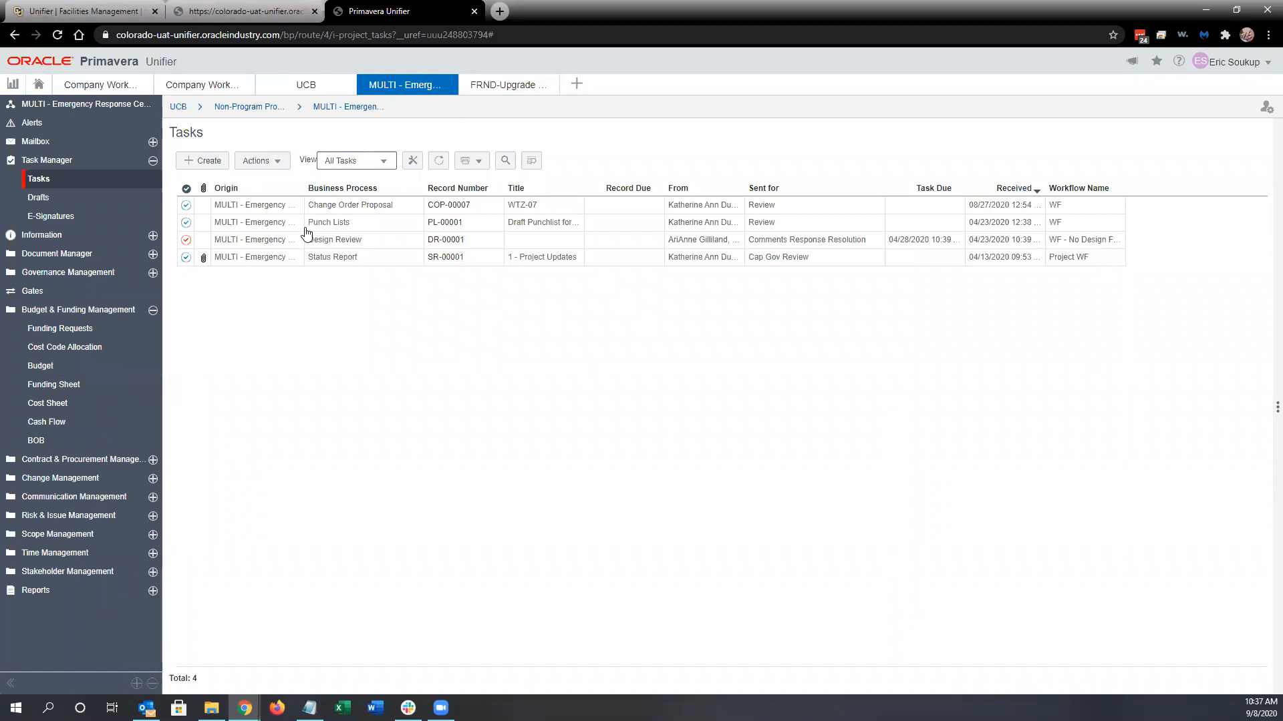
left_click(84, 182)
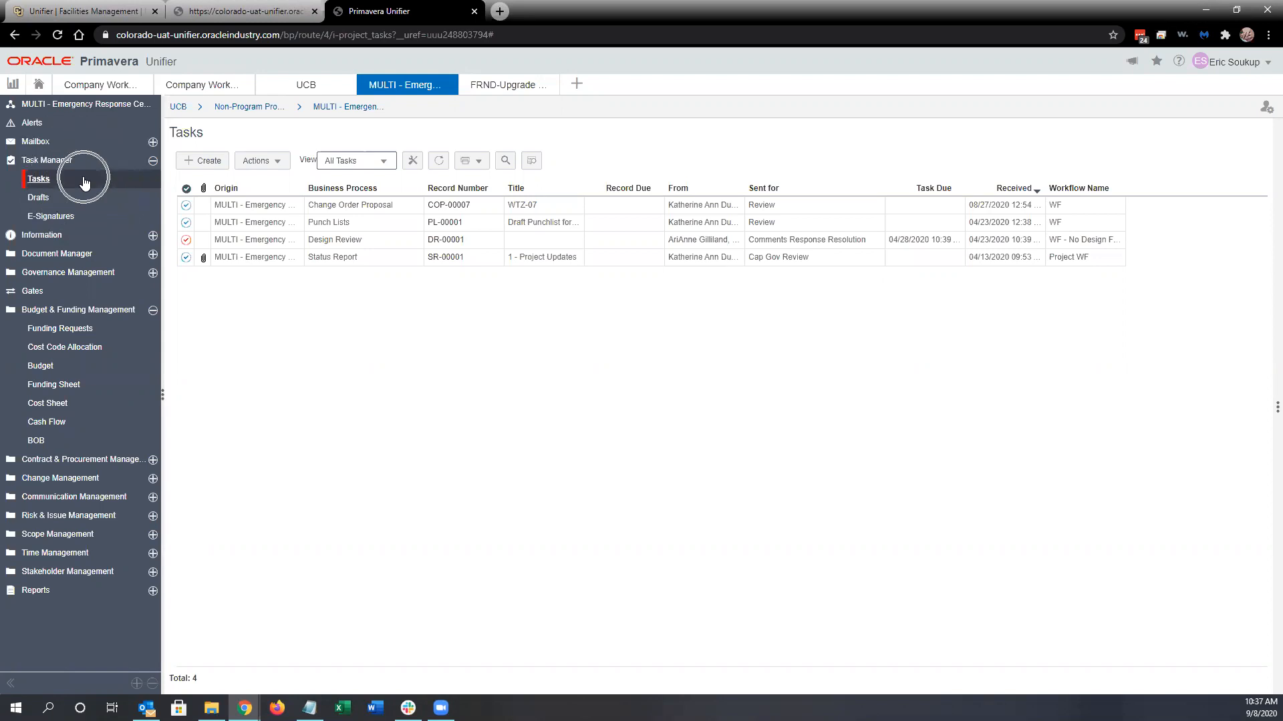
left_click(74, 310)
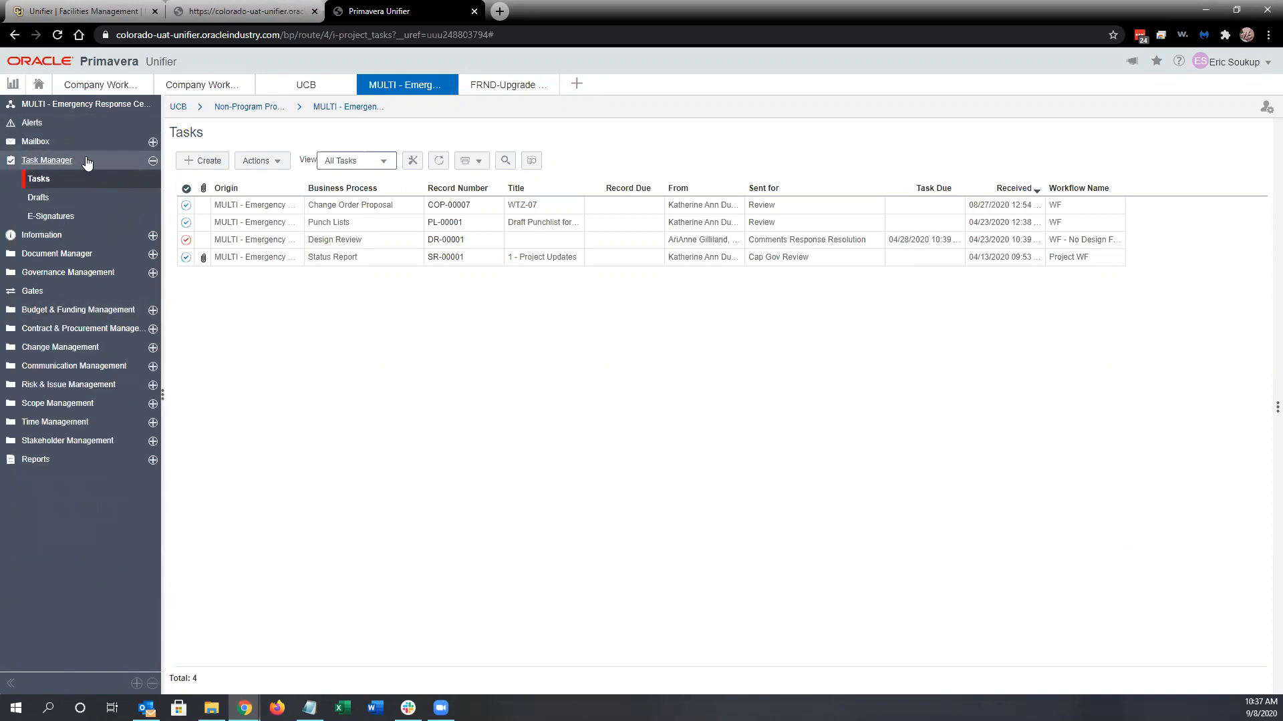
left_click(111, 163)
left_click(110, 163)
left_click(65, 183)
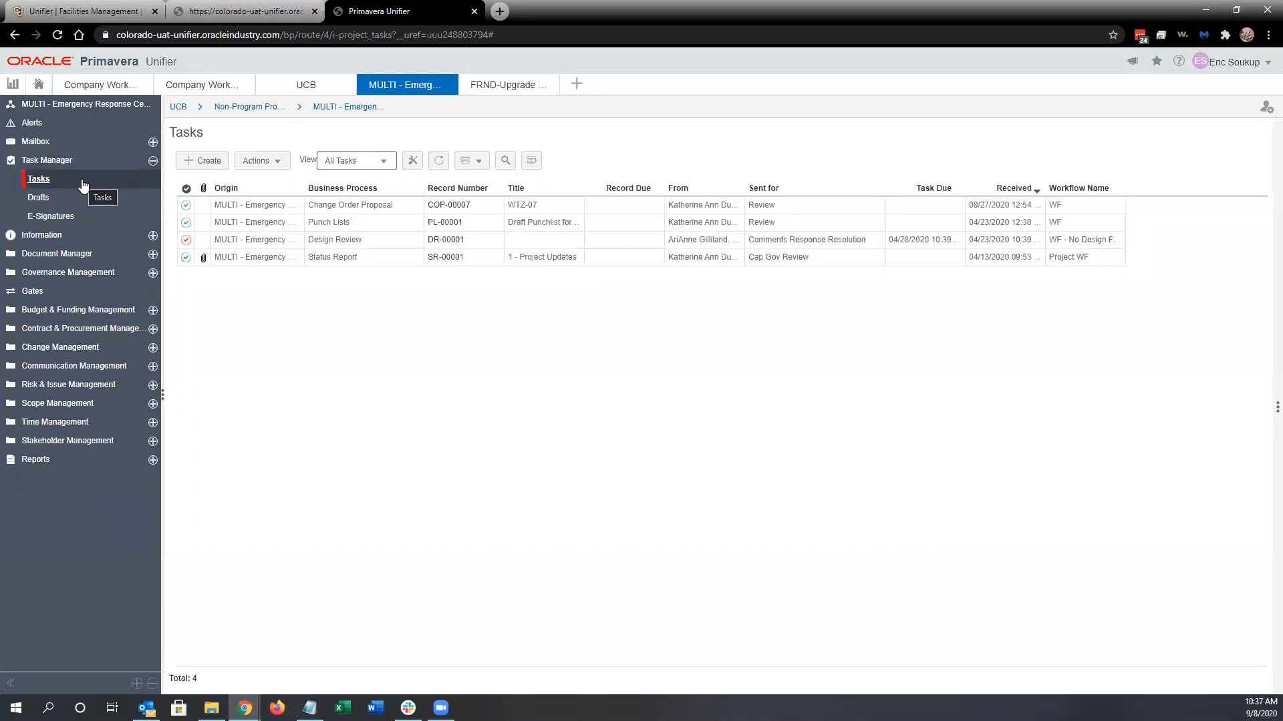
Step: Check the Construction Agreements draft in the project's Drafts log, and return to the Tasks log
left_click(72, 197)
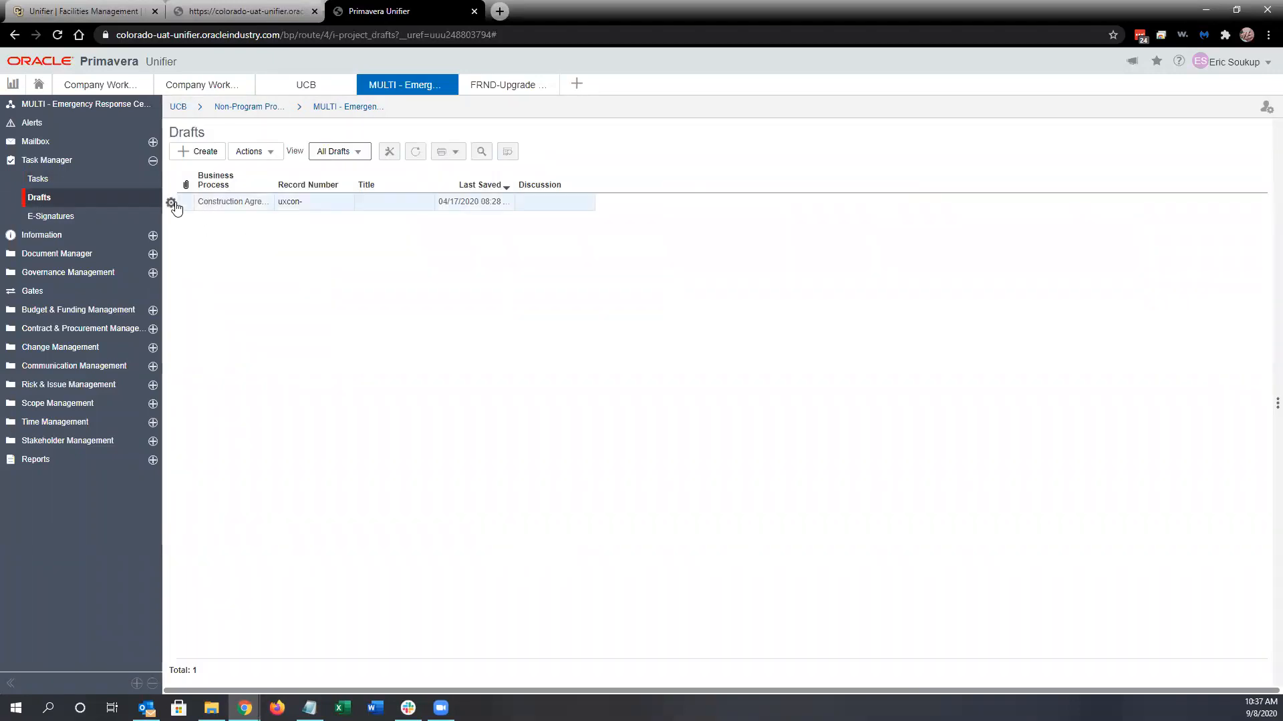
left_click(172, 203)
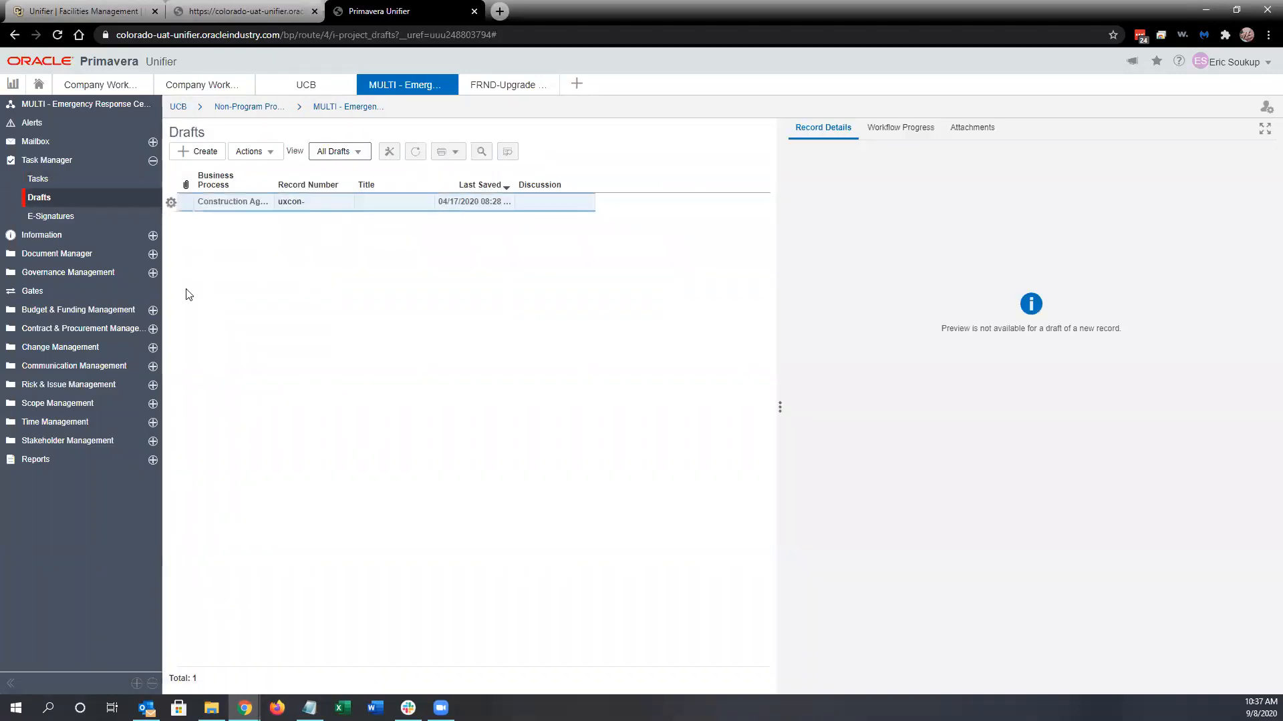
left_click(111, 184)
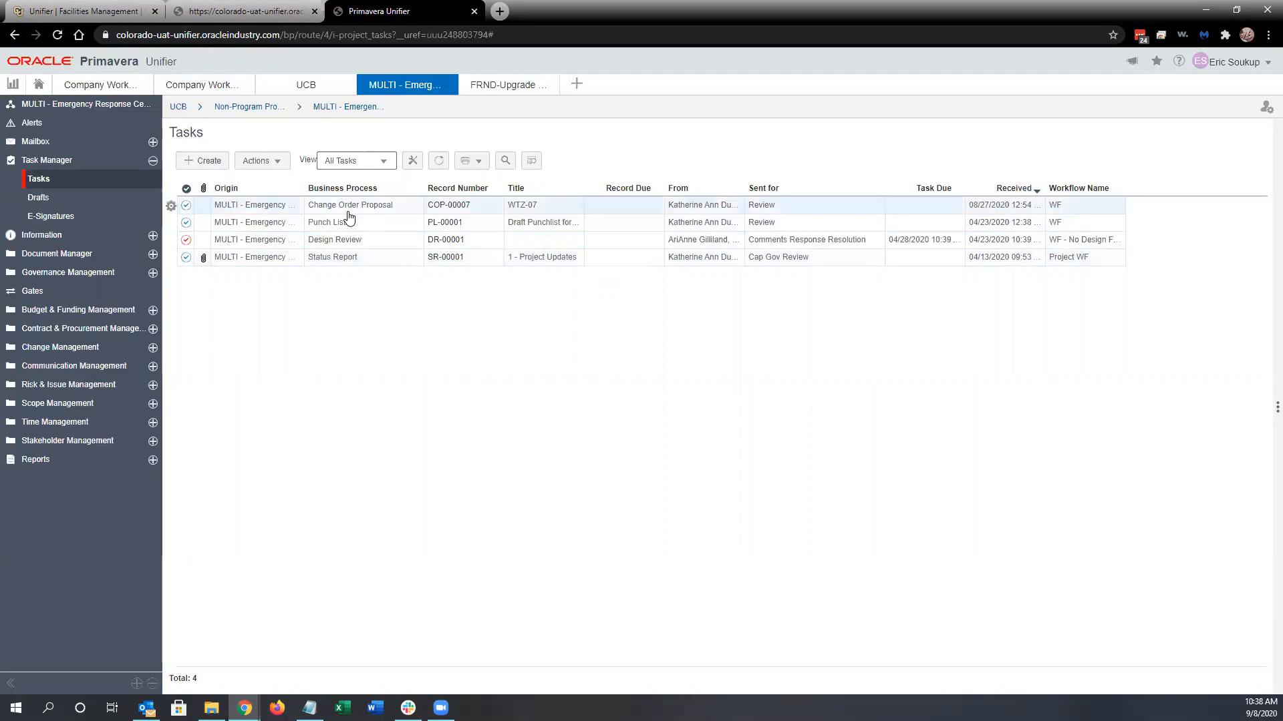
Step: Browse the business processes offered for a new record from the Tasks log, and close the dialog without creating one
left_click(213, 164)
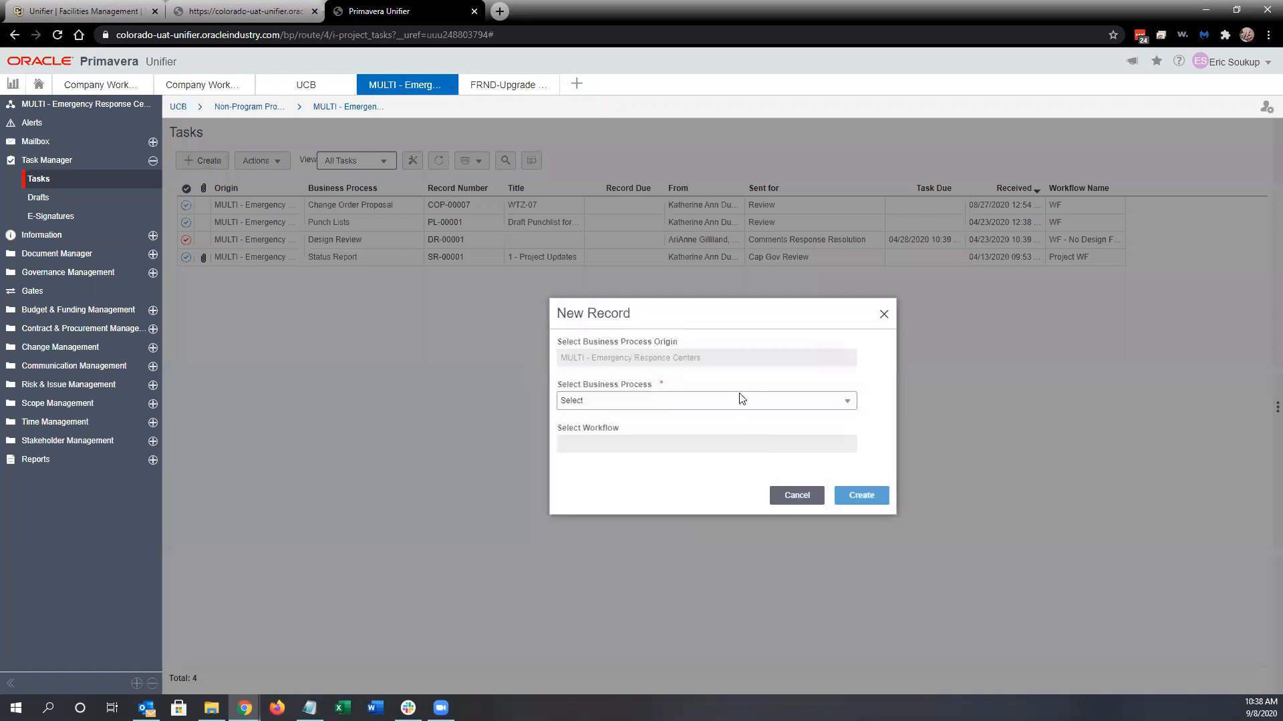
left_click(741, 399)
scroll(655, 521, "down", 3)
scroll(652, 525, "down", 3)
scroll(645, 511, "down", 3)
scroll(645, 511, "up", 6)
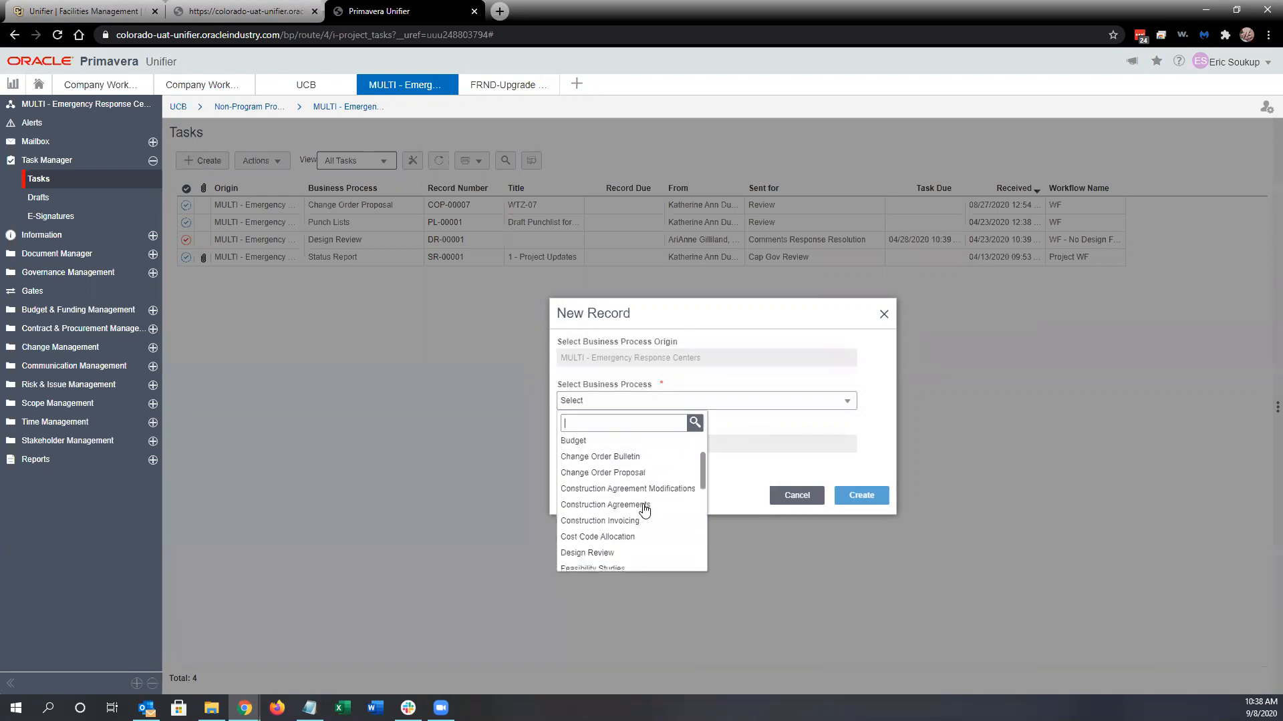
scroll(644, 511, "up", 2)
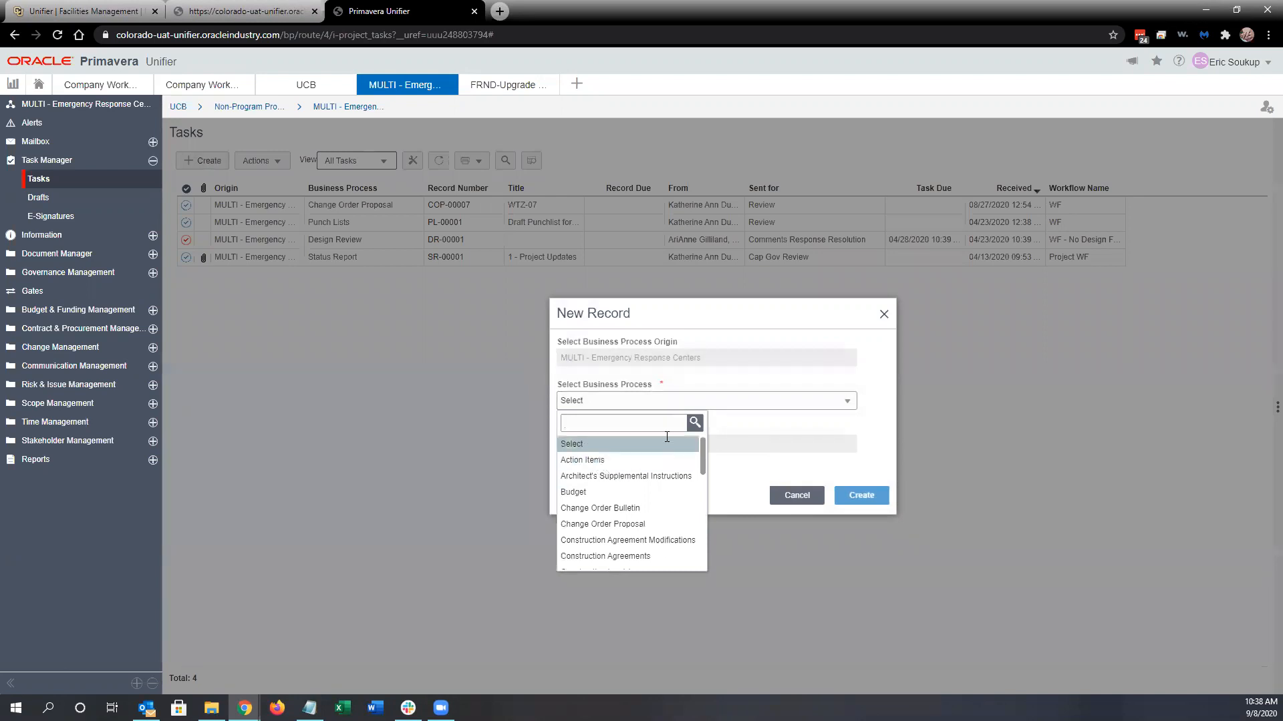
left_click(884, 321)
left_click(883, 318)
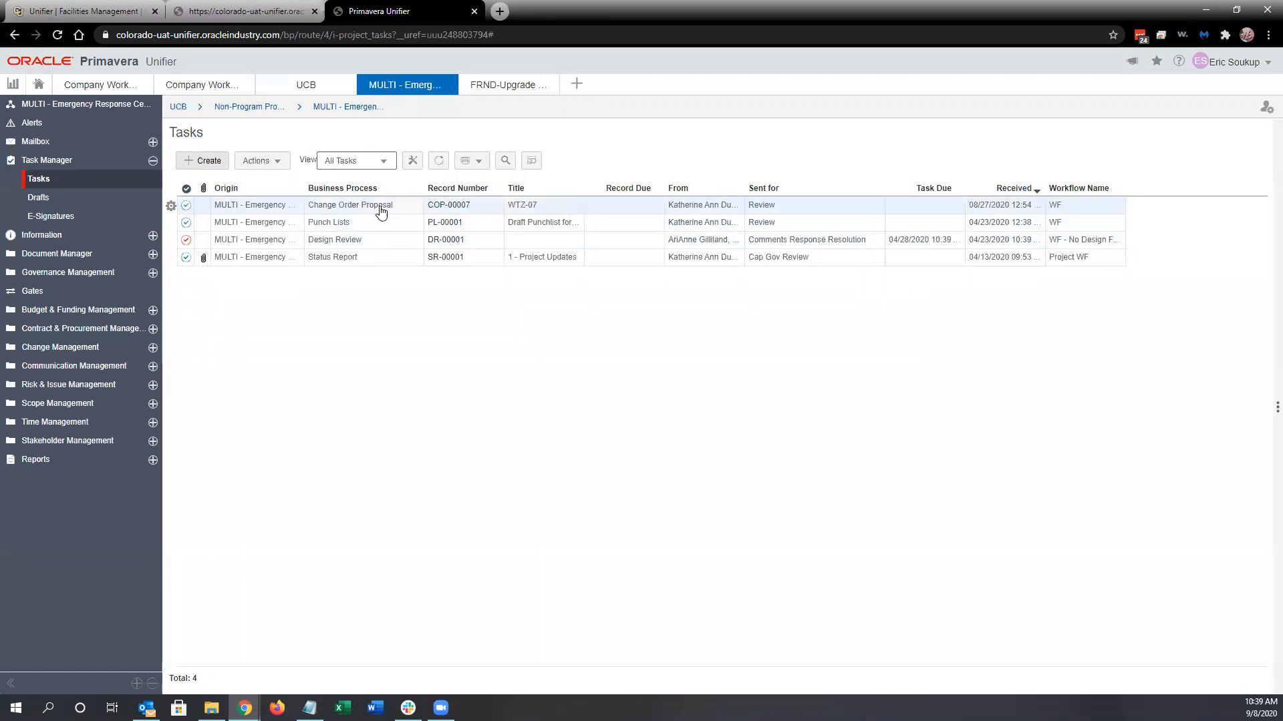
Step: Open the Change Order Proposal task COP-00007 and examine its task details and project information
left_click(455, 206)
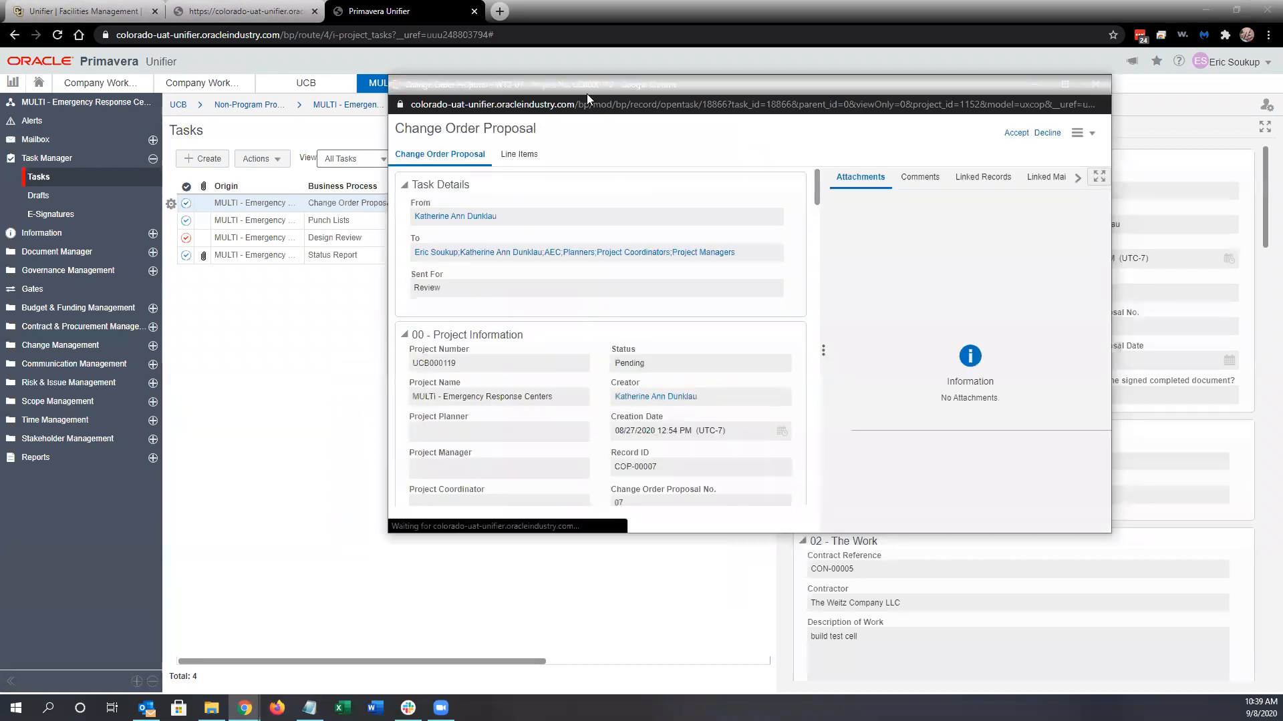
left_click_drag(587, 94, 489, 255)
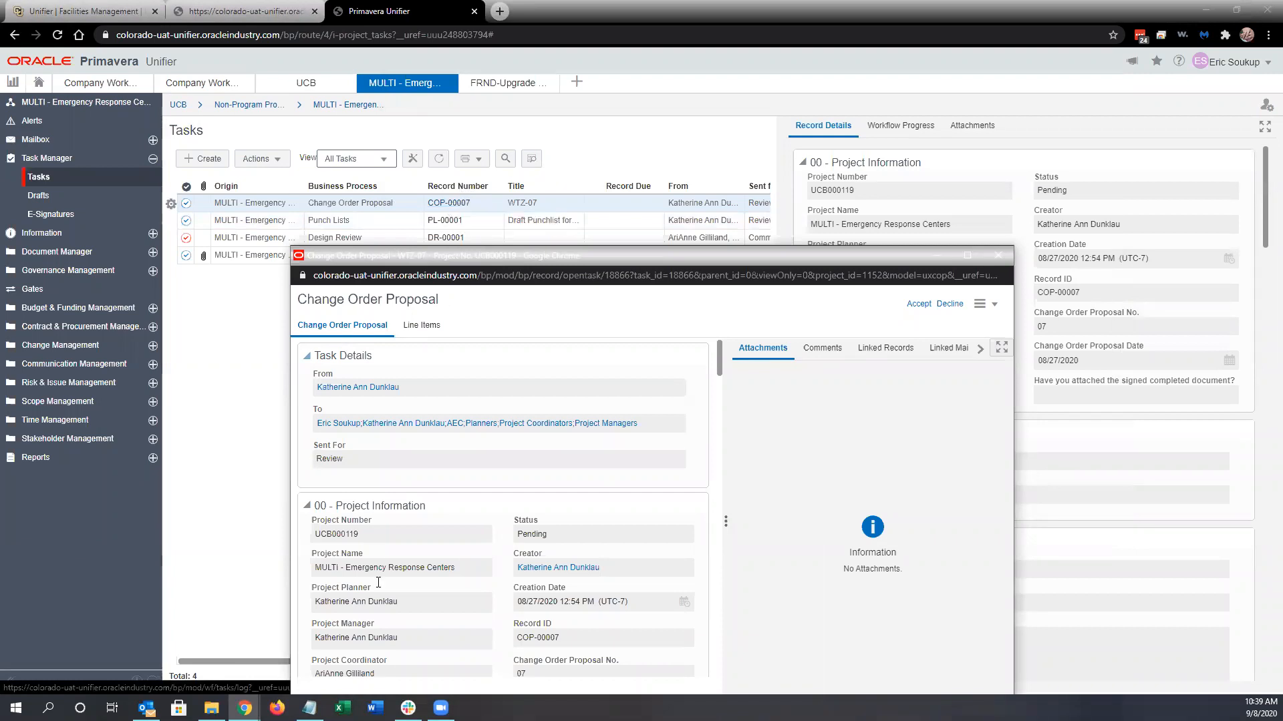
scroll(435, 592, "down", 2)
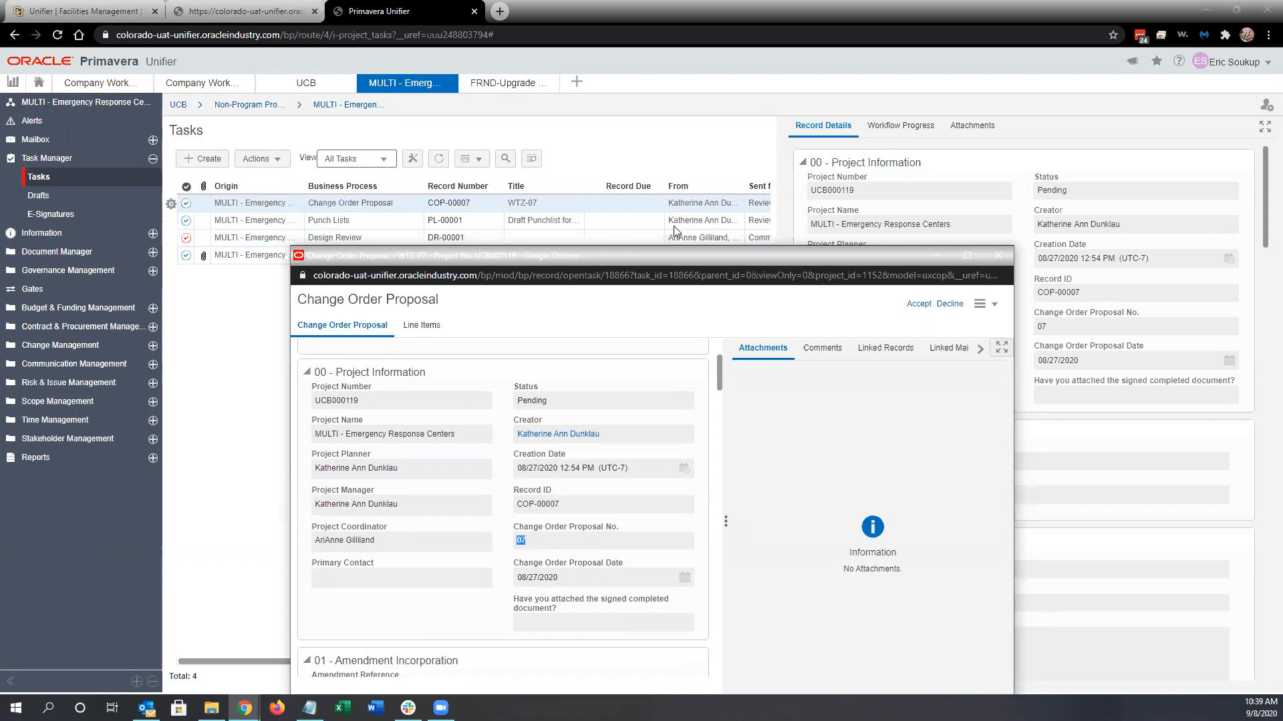
left_click_drag(674, 255, 873, 101)
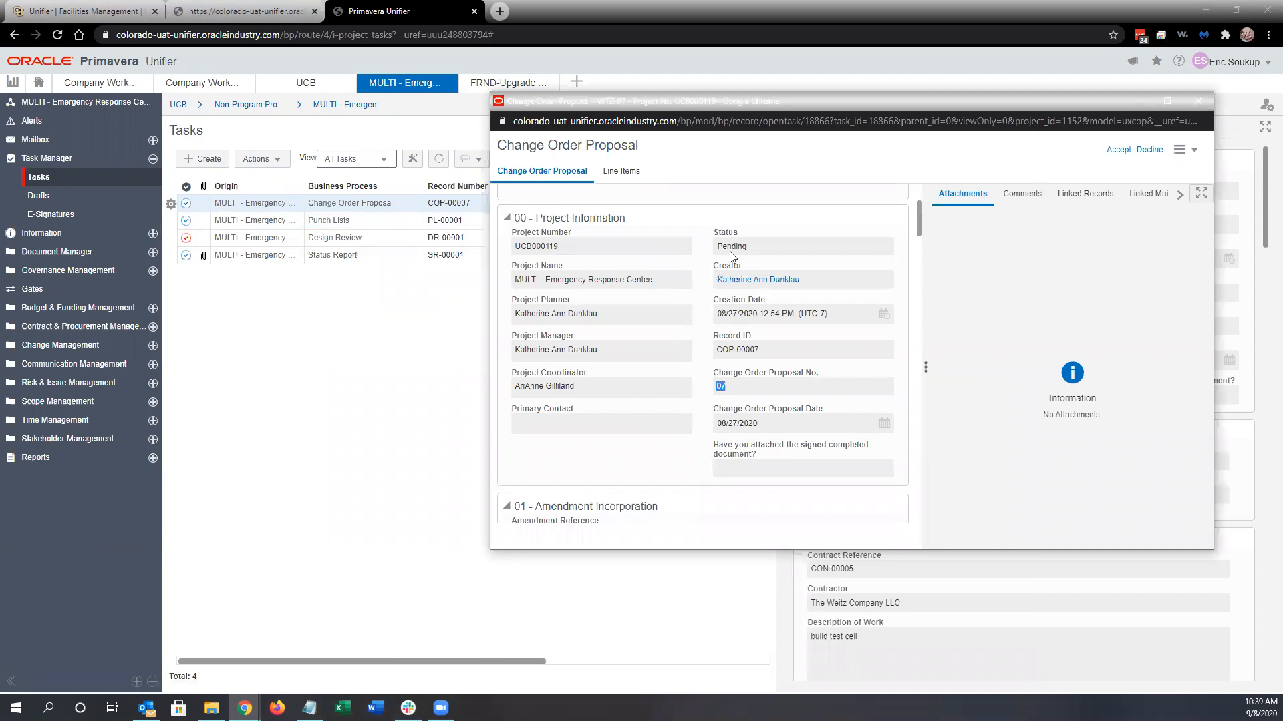
left_click_drag(683, 110, 456, 118)
left_click(597, 387)
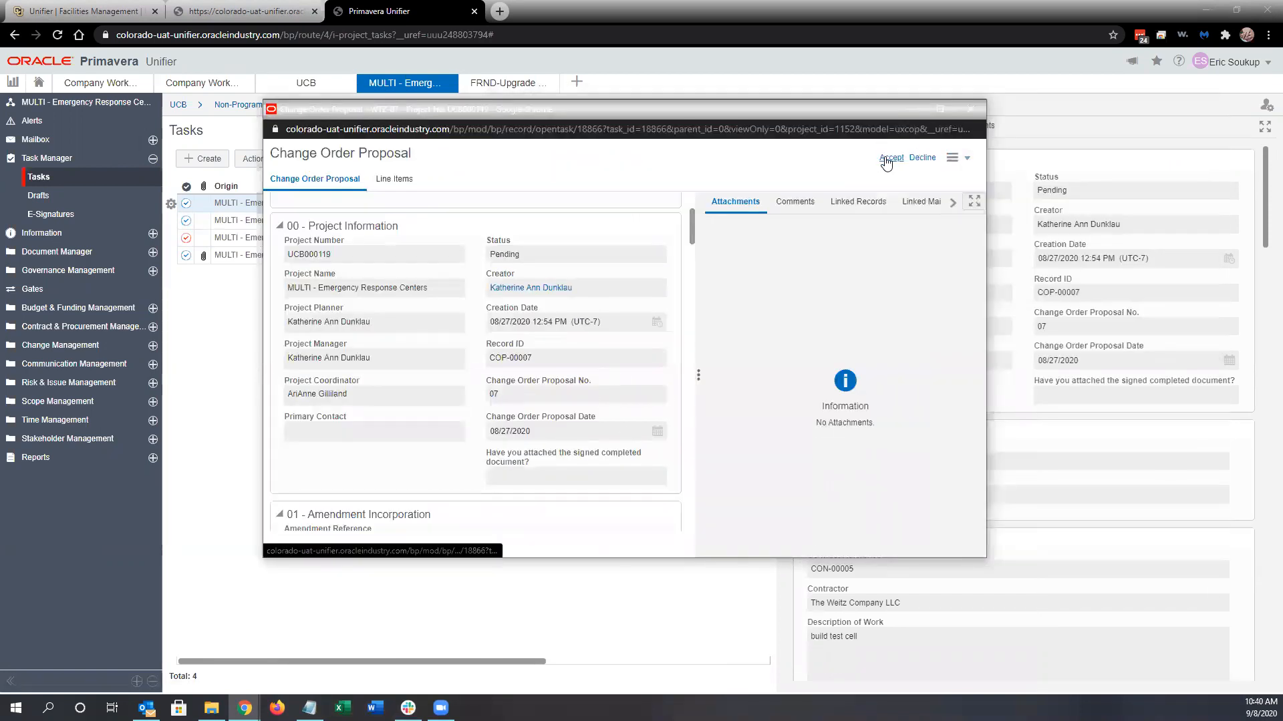
Step: Try to decline the Change Order Proposal task COP-00007
left_click(923, 158)
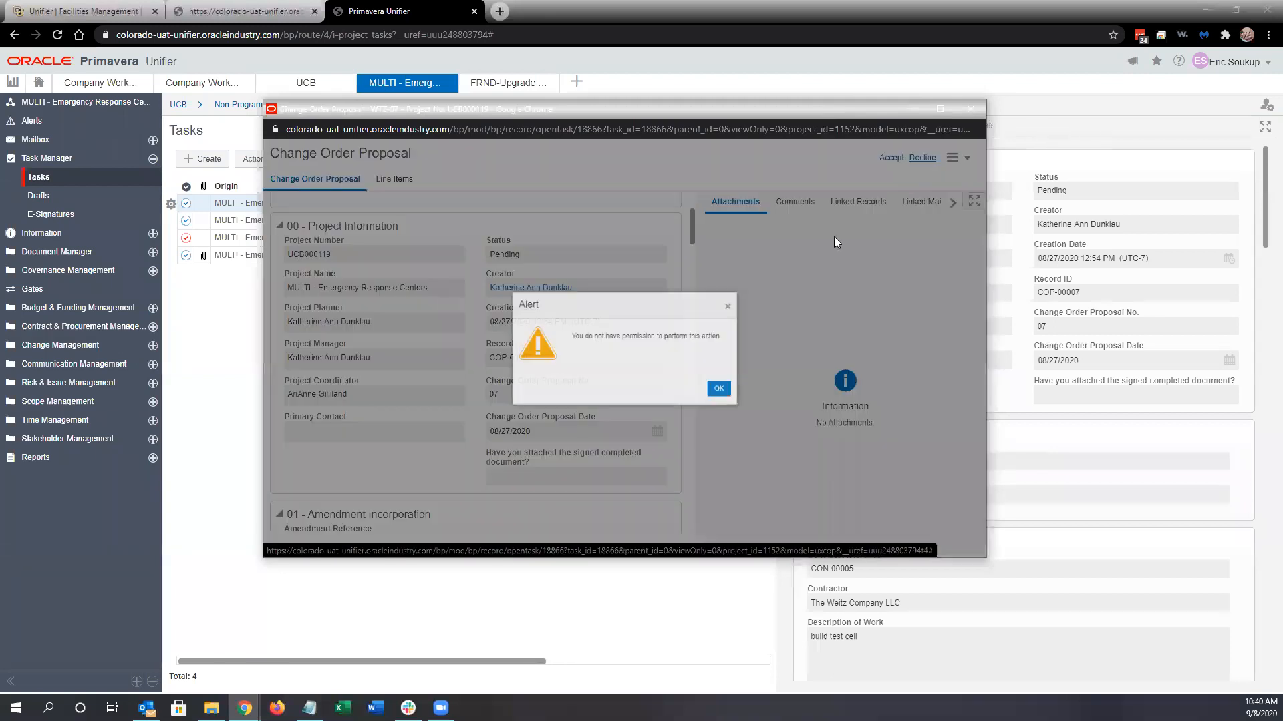
left_click_drag(562, 333, 746, 337)
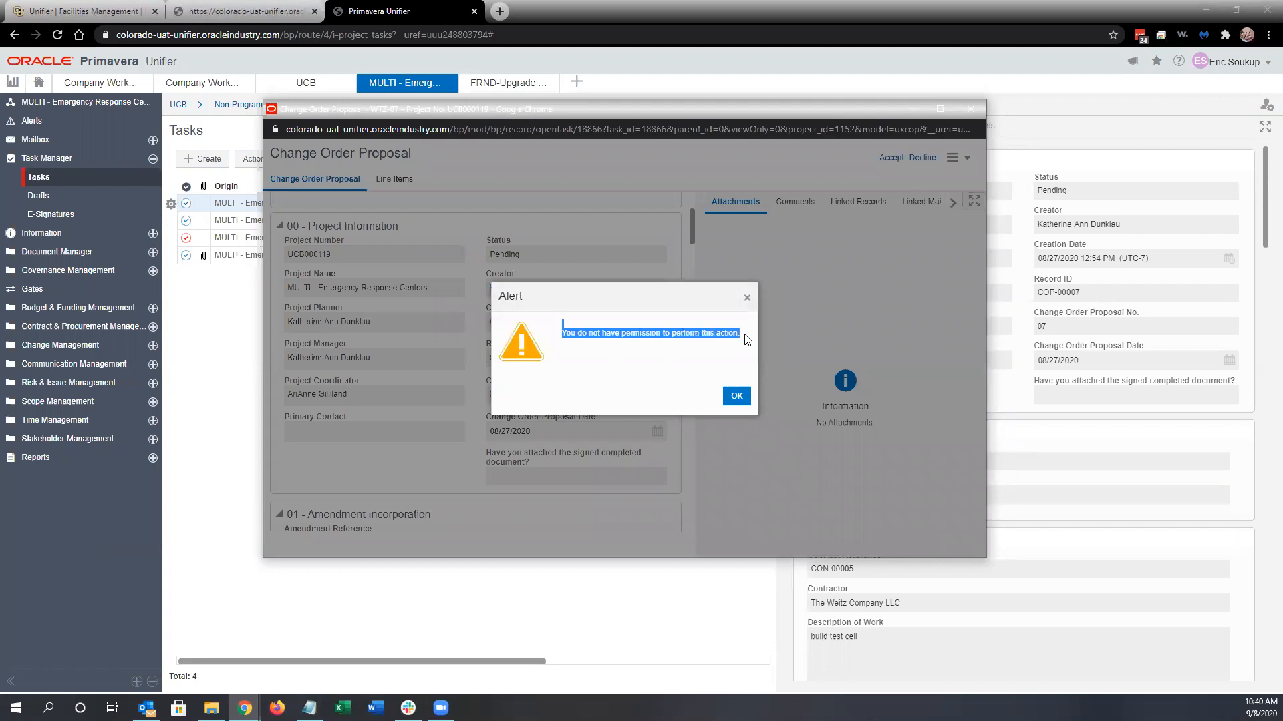
left_click(747, 337)
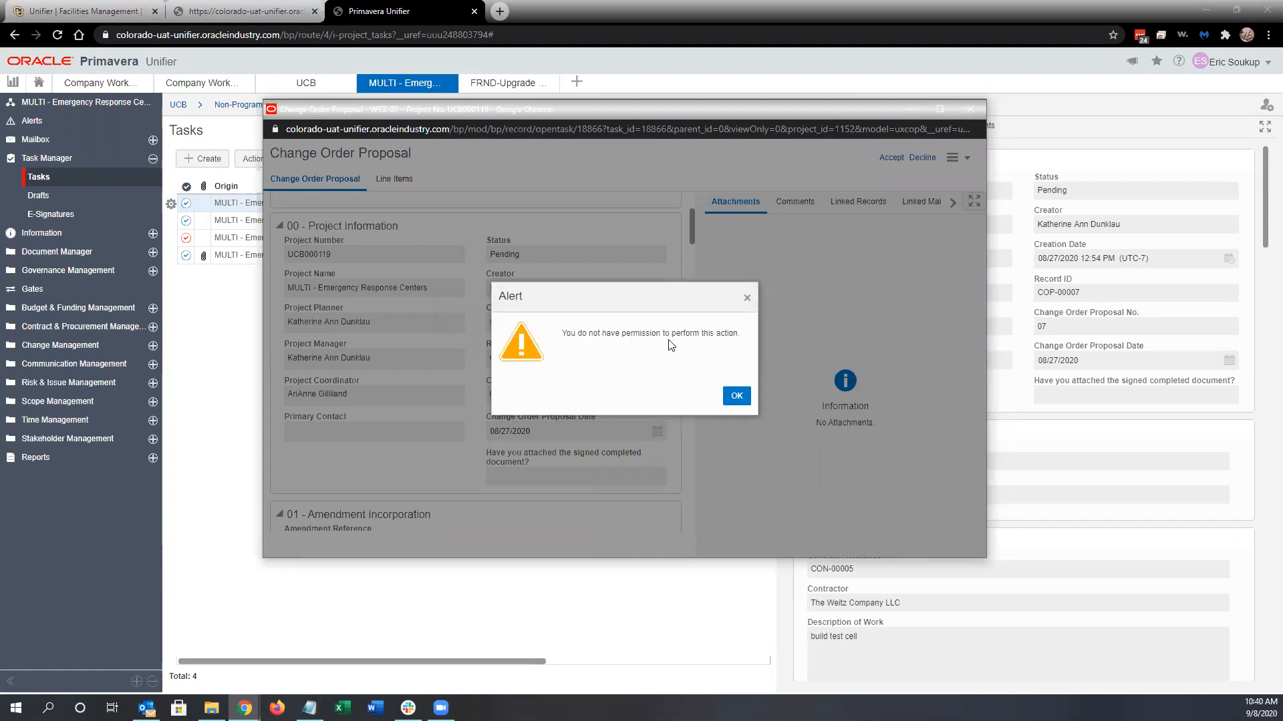
left_click(735, 397)
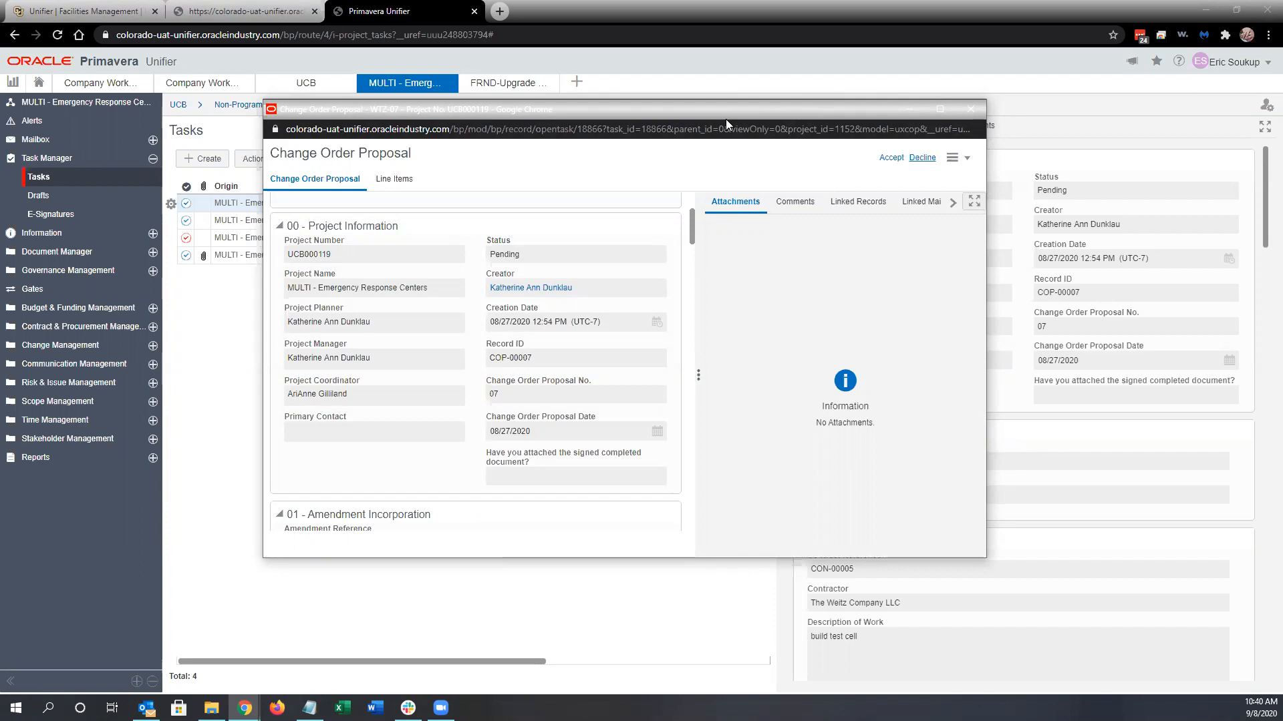
Step: Review the change order proposal's cost and contract time sections, and close the record window
left_click_drag(726, 119, 696, 140)
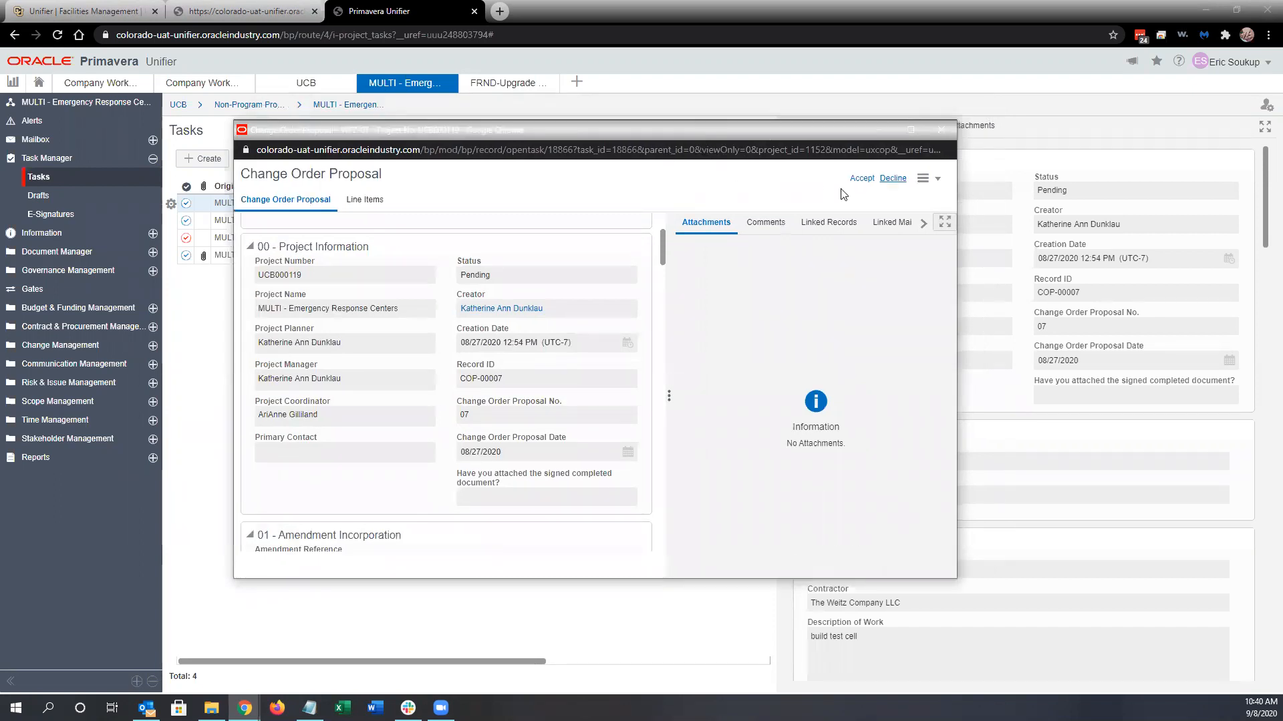
scroll(570, 350, "down", 5)
scroll(570, 350, "down", 10)
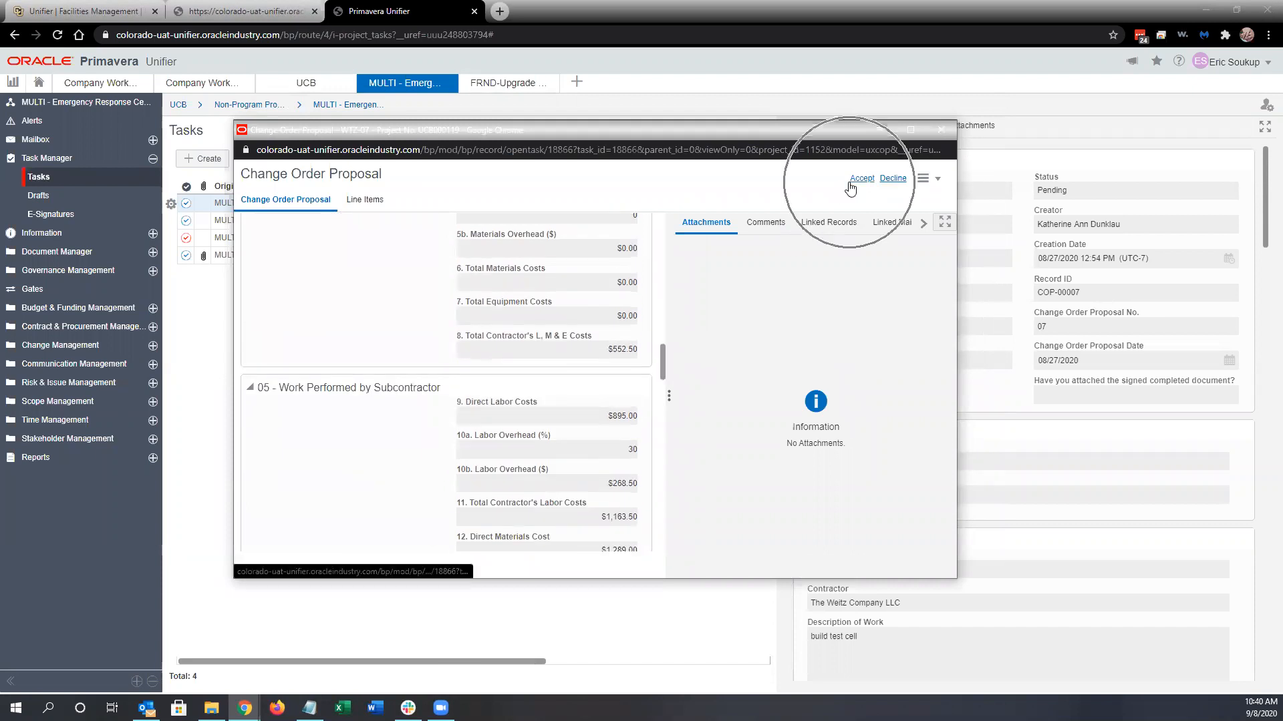
scroll(523, 394, "down", 5)
scroll(474, 501, "down", 10)
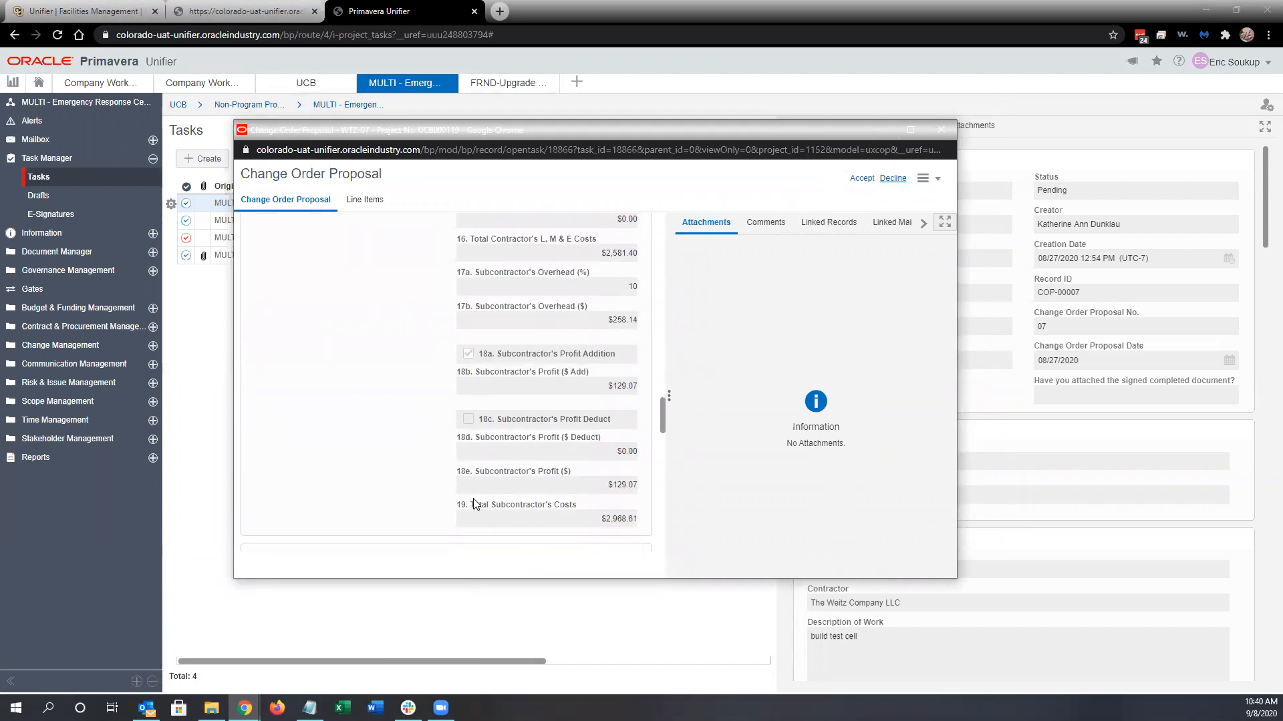
scroll(473, 503, "down", 3)
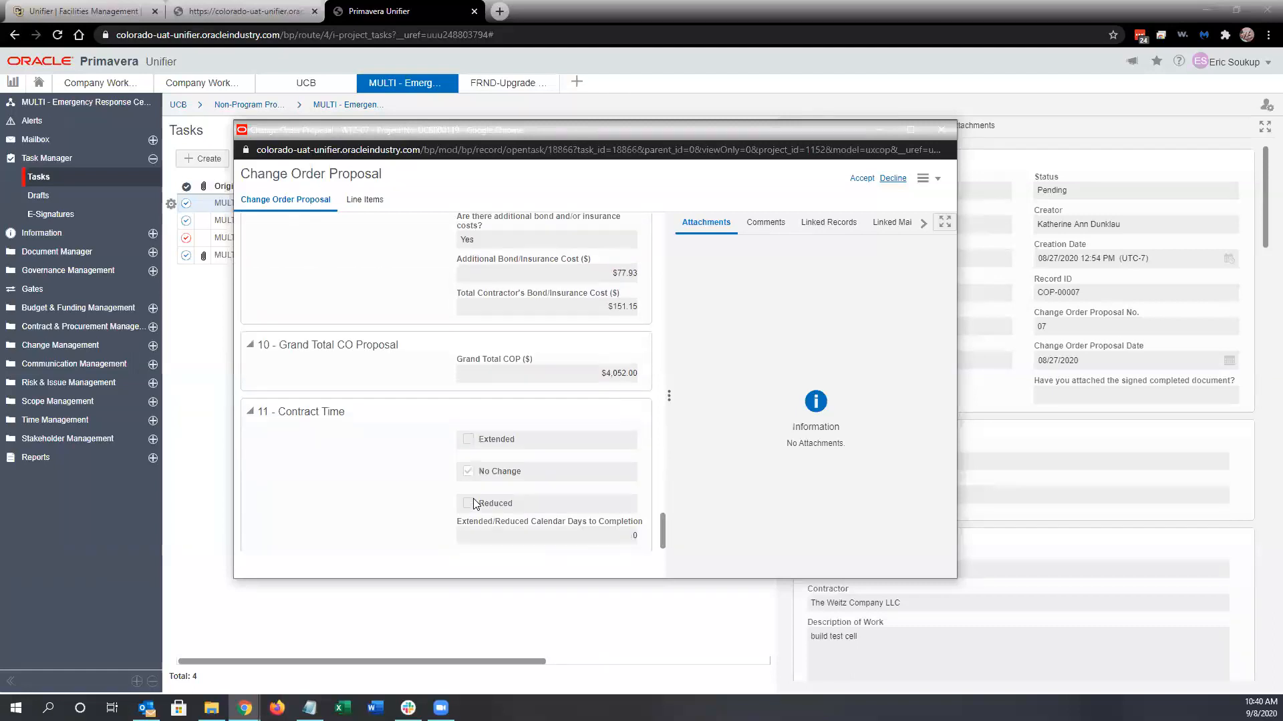
scroll(473, 501, "up", 20)
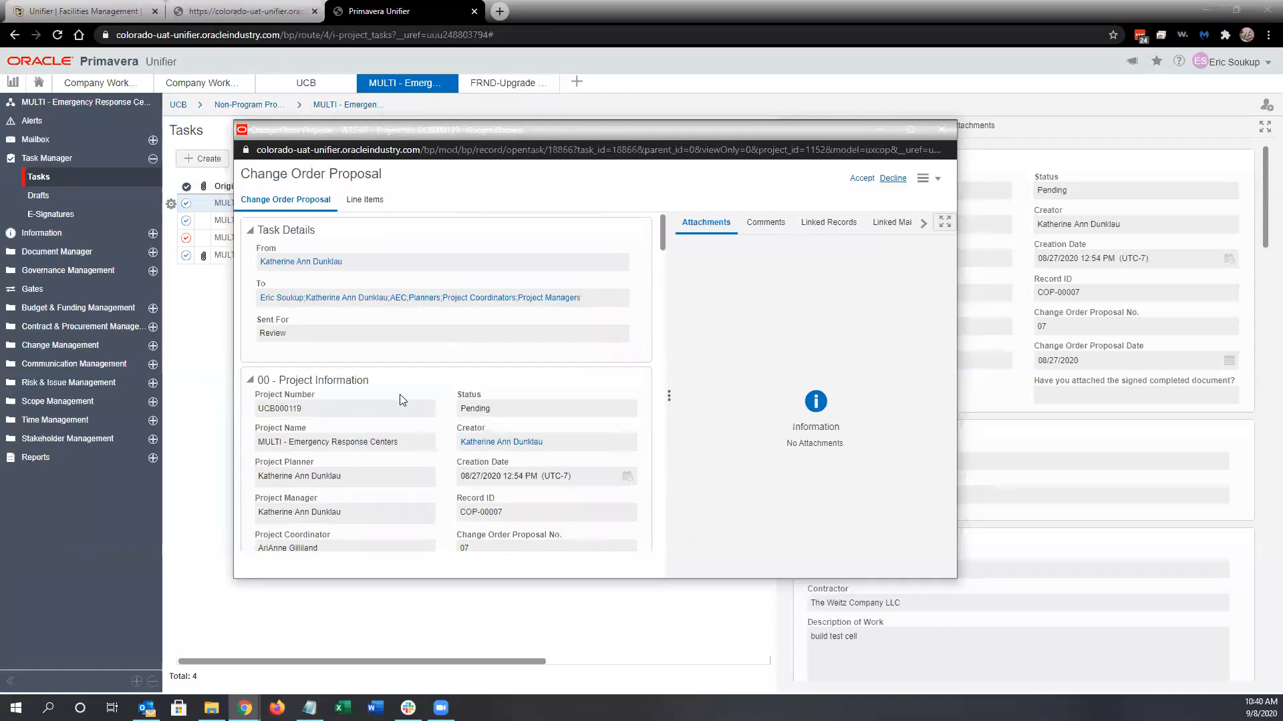
left_click(941, 130)
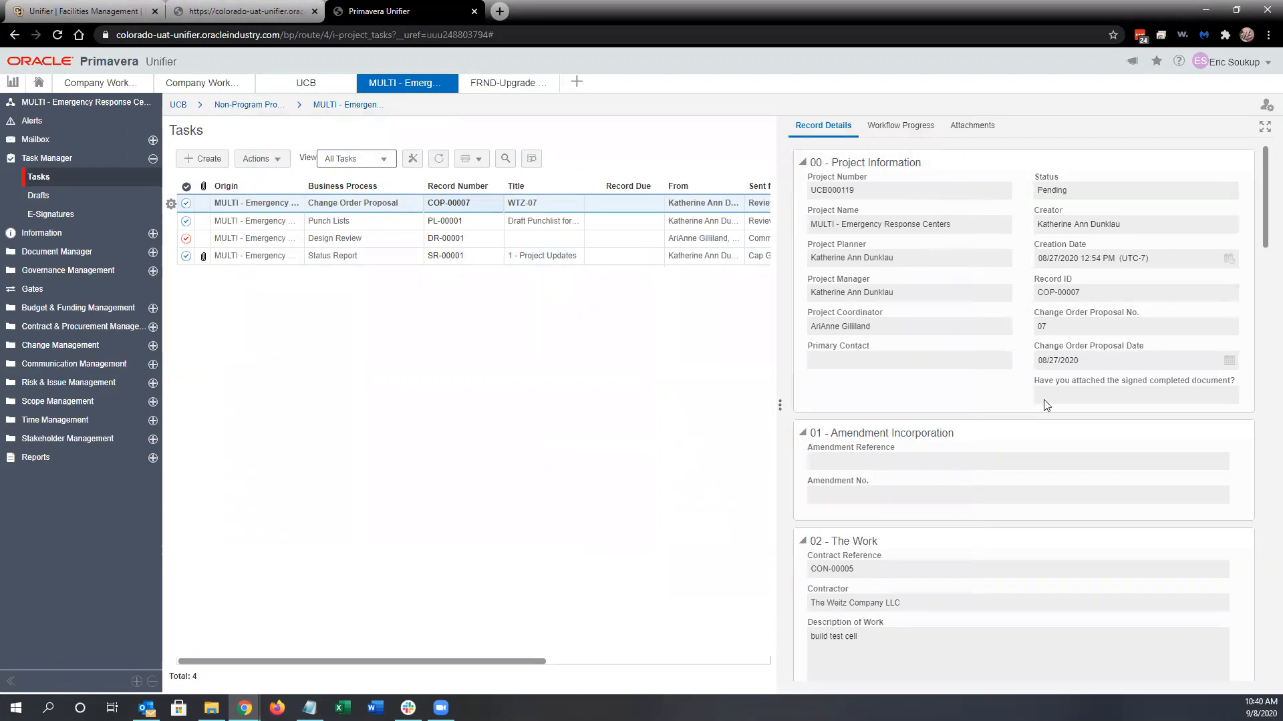
Step: Expand the Change Management group and open the project's Change Order Proposal log
left_click_drag(1057, 326, 1024, 328)
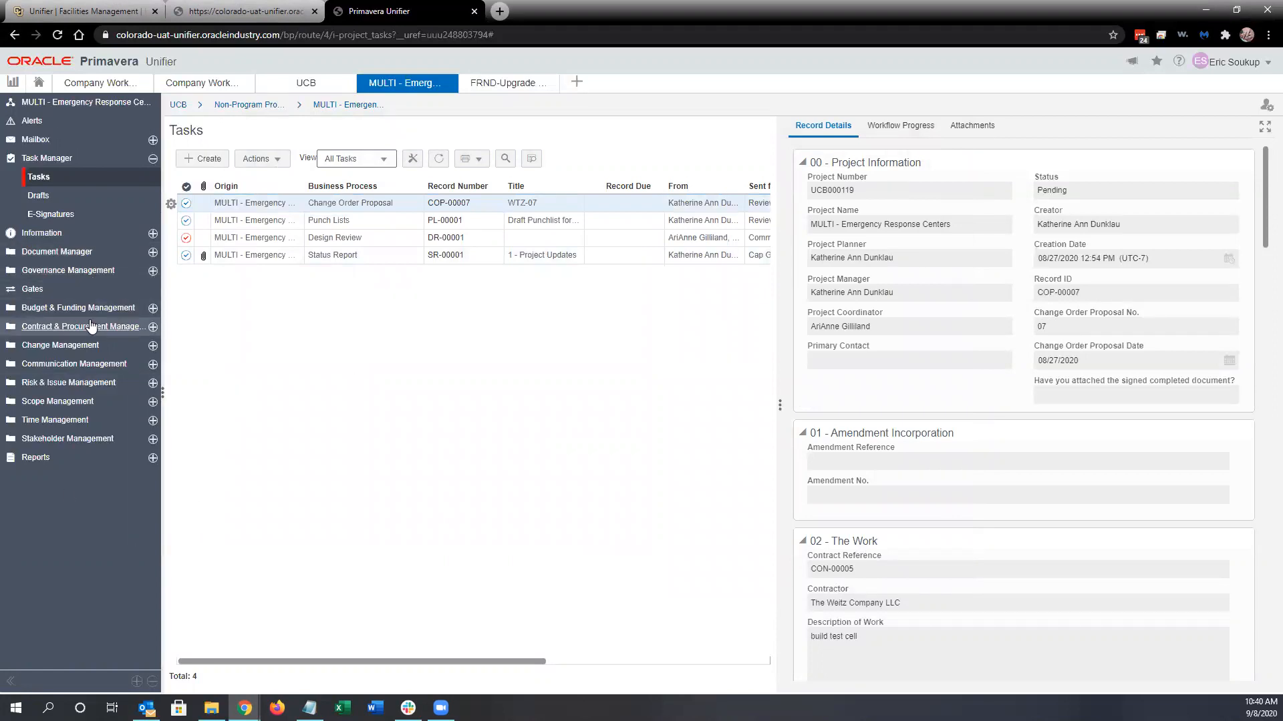
left_click(114, 349)
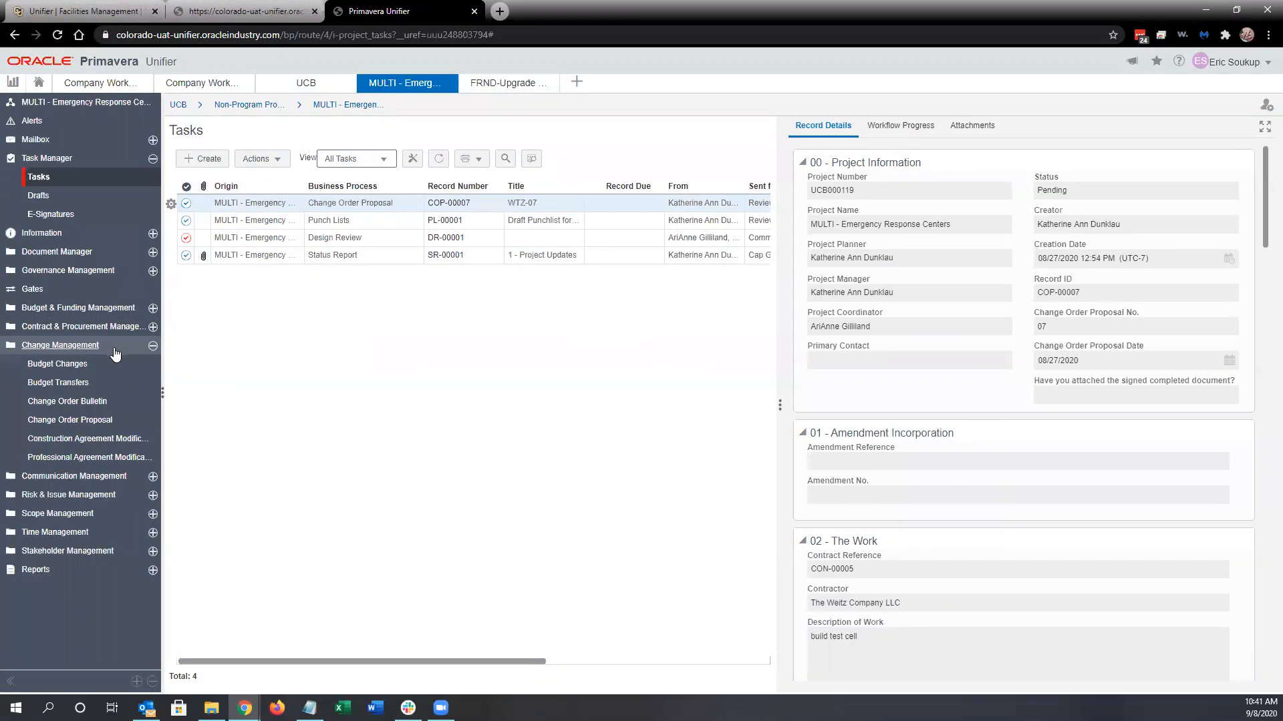
left_click(115, 425)
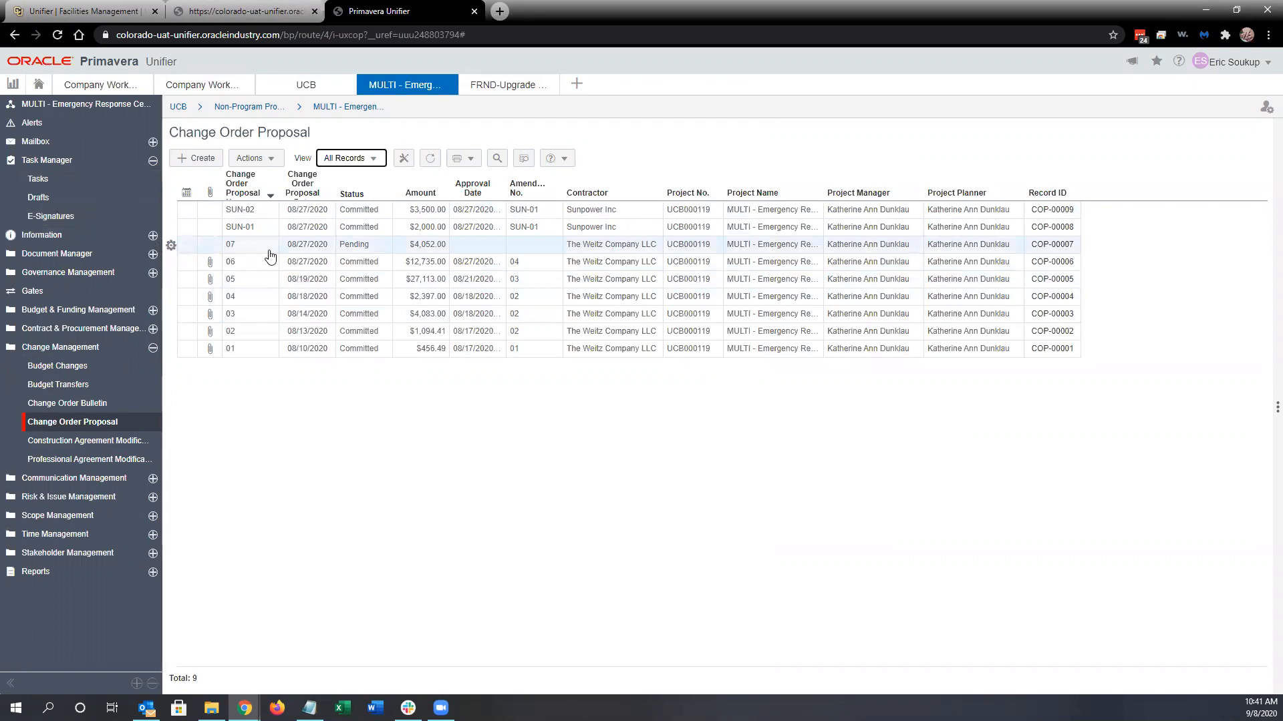
left_click(90, 423)
Step: View change order proposal 07 from the log, close its window and collapse the Change Management group
double_click(312, 248)
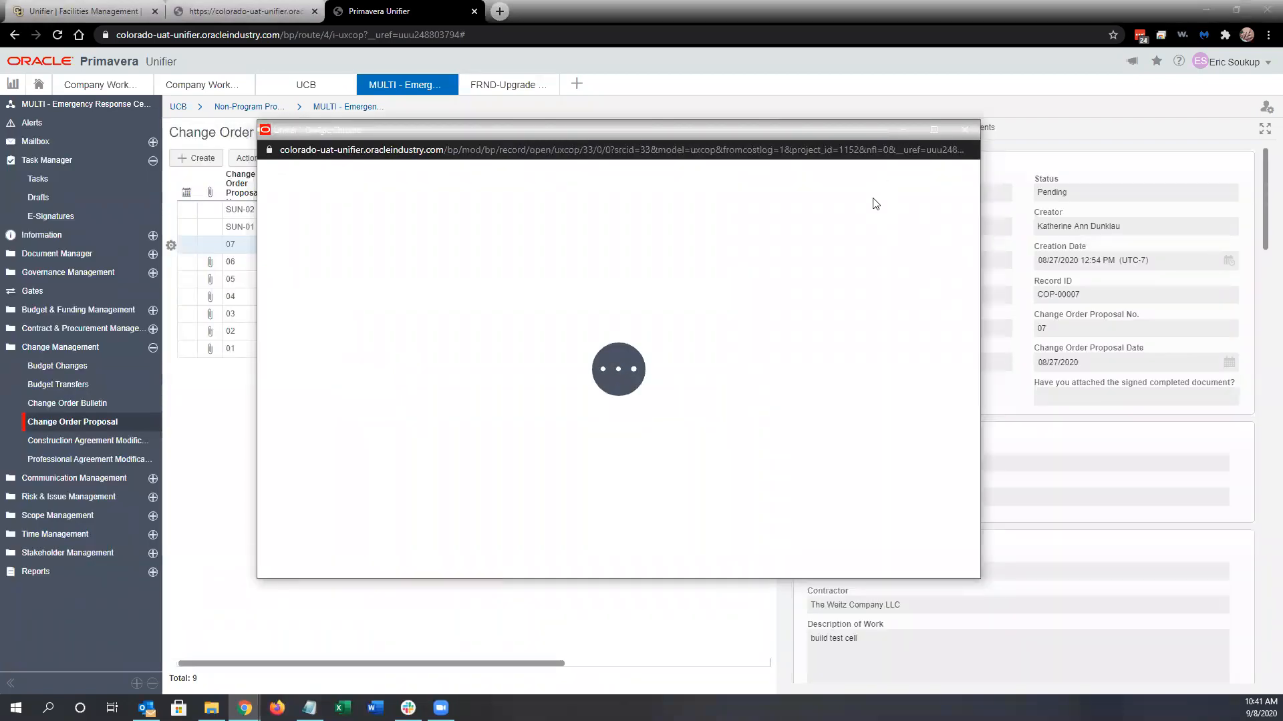
left_click(883, 185)
left_click(884, 185)
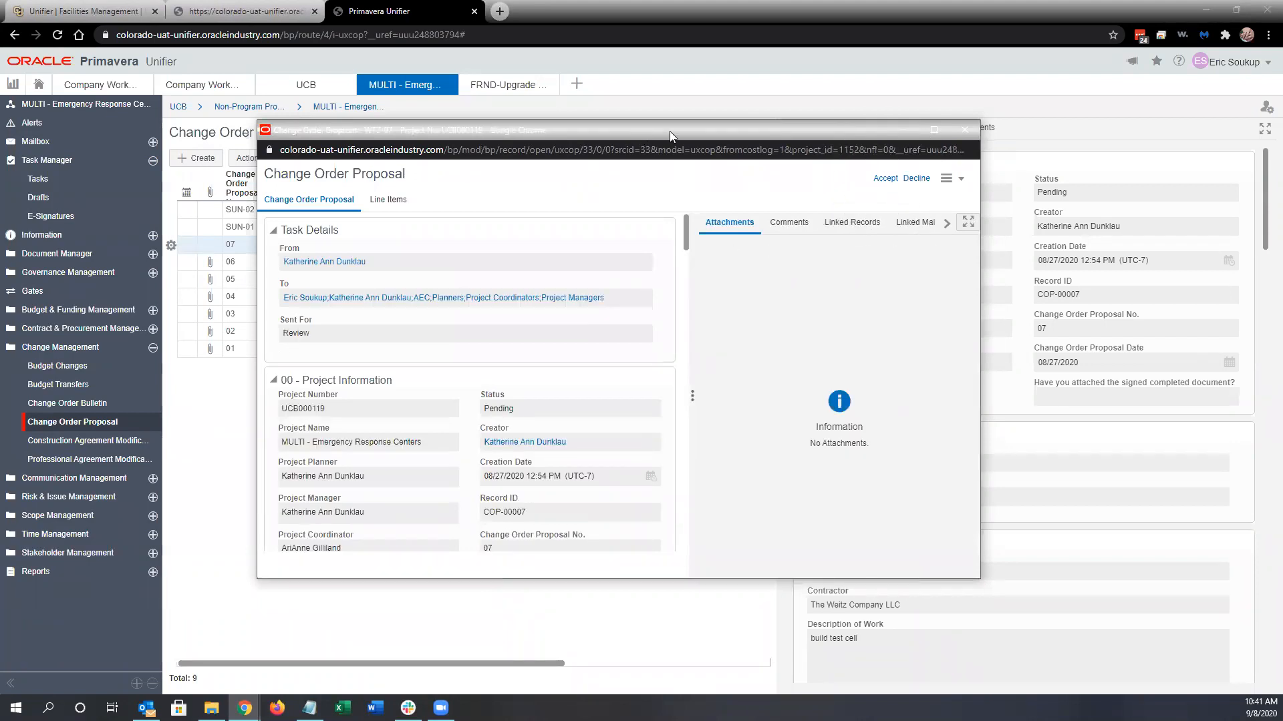
left_click_drag(669, 131, 878, 106)
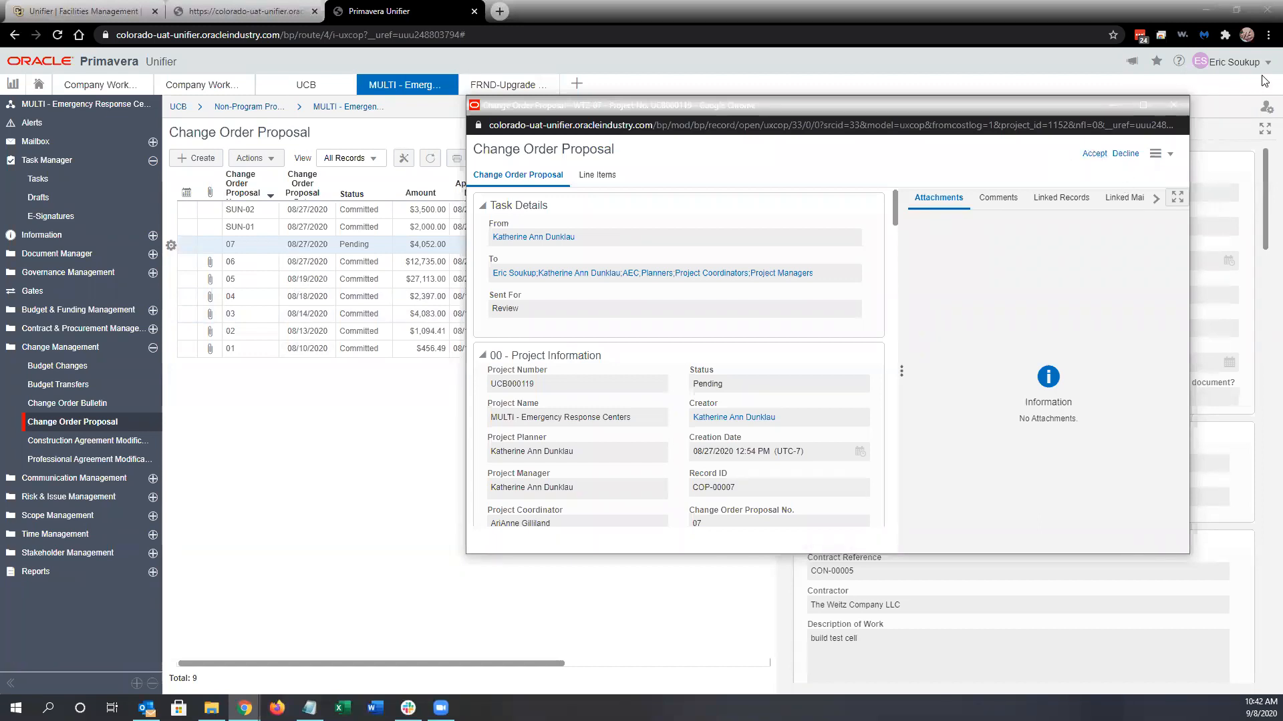
left_click(1175, 107)
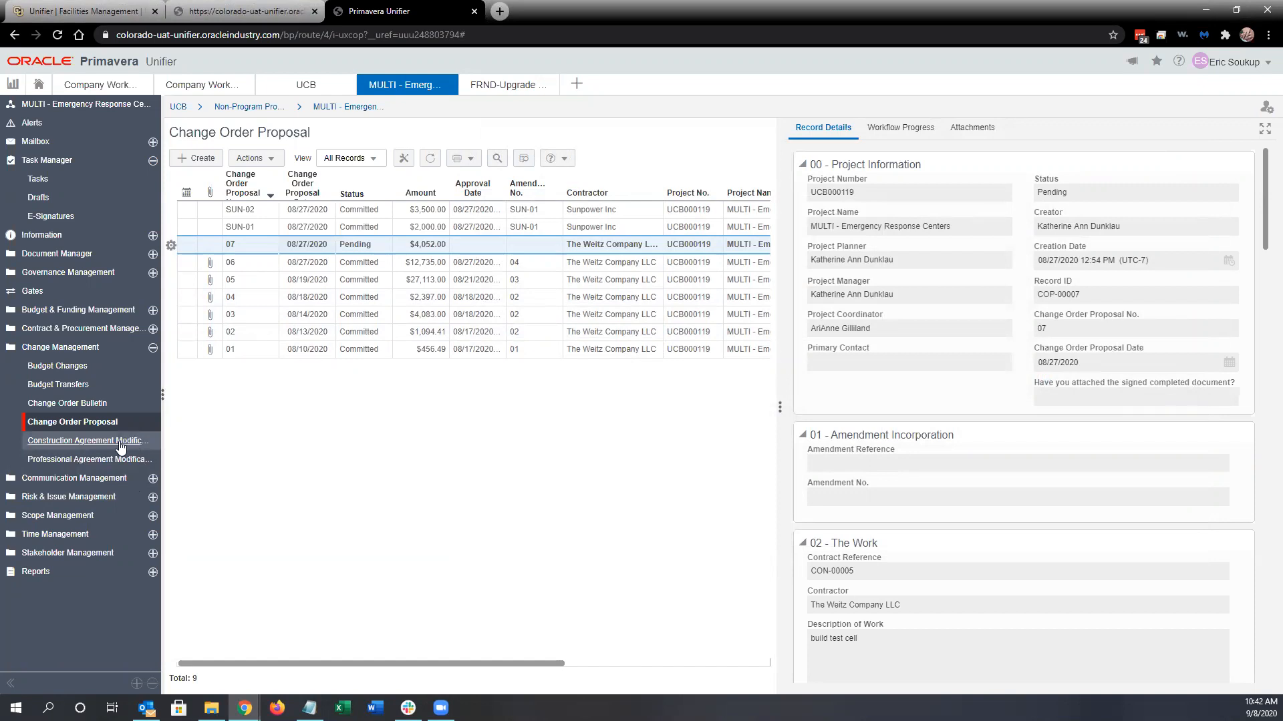
left_click(98, 348)
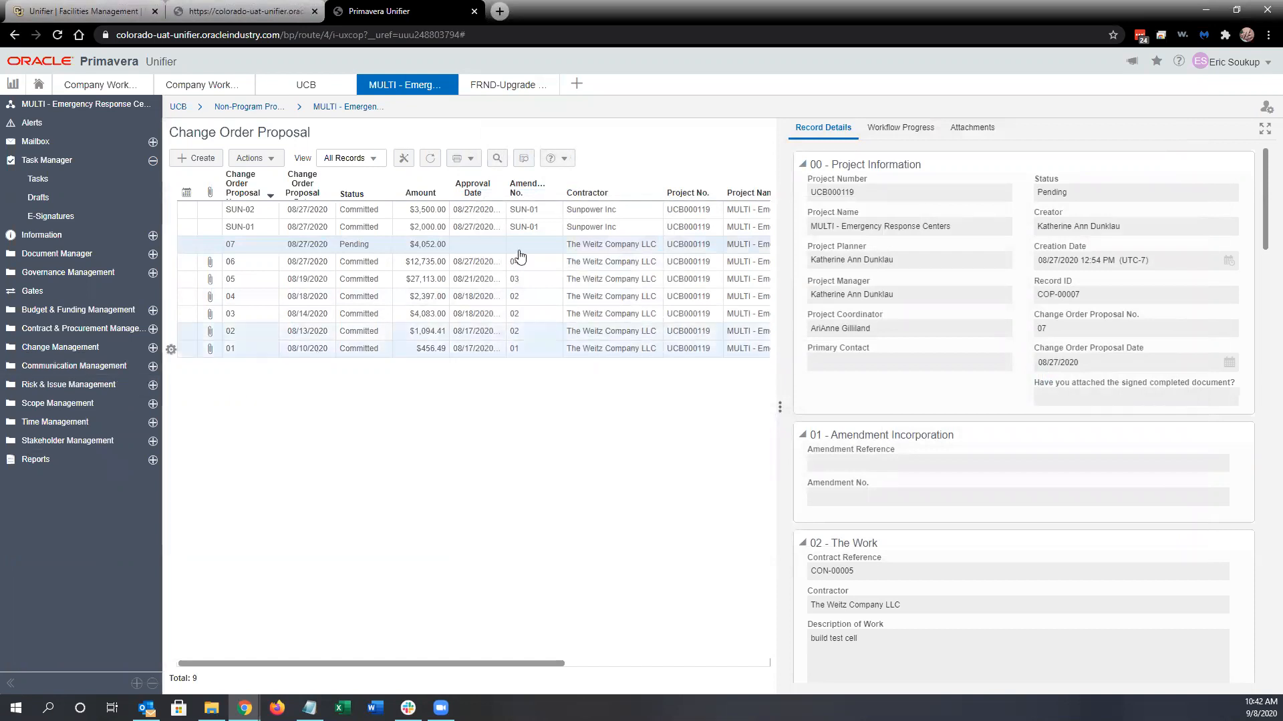
Step: Search the projects for "train", open TRAIN - RM 2020 Fall Training and widen its navigation pane to show full group names
left_click(577, 86)
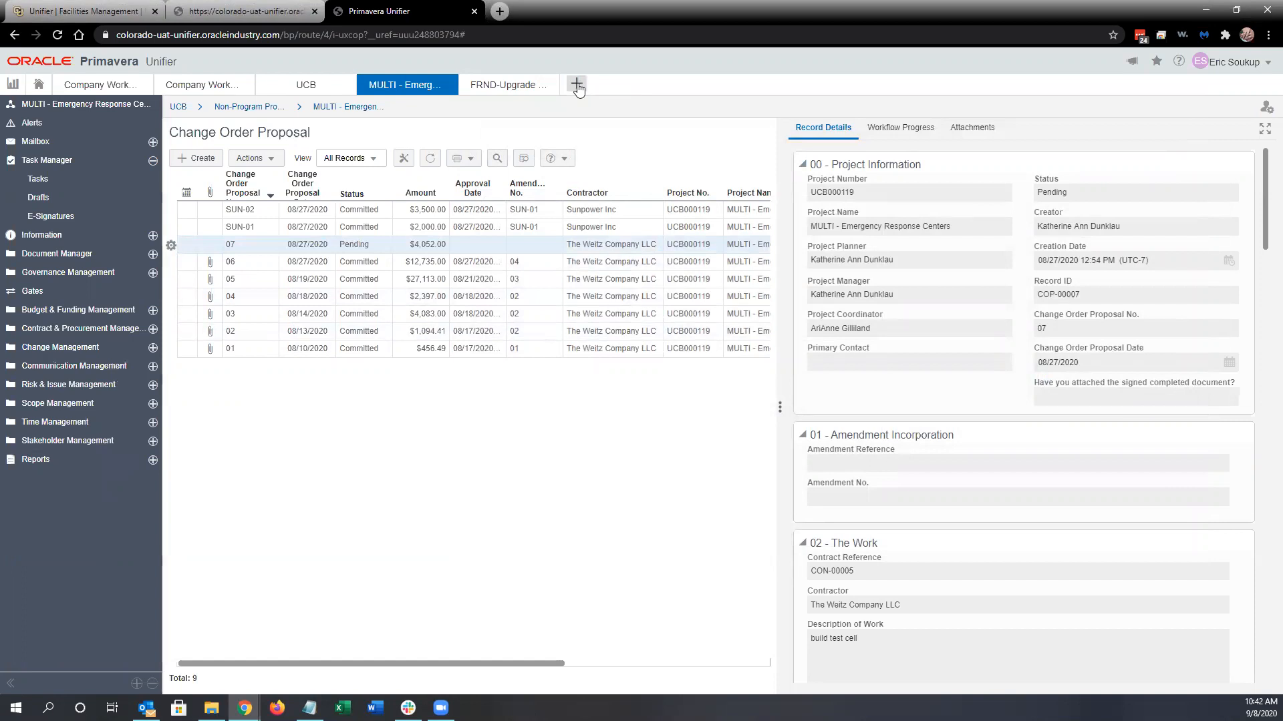
type("train")
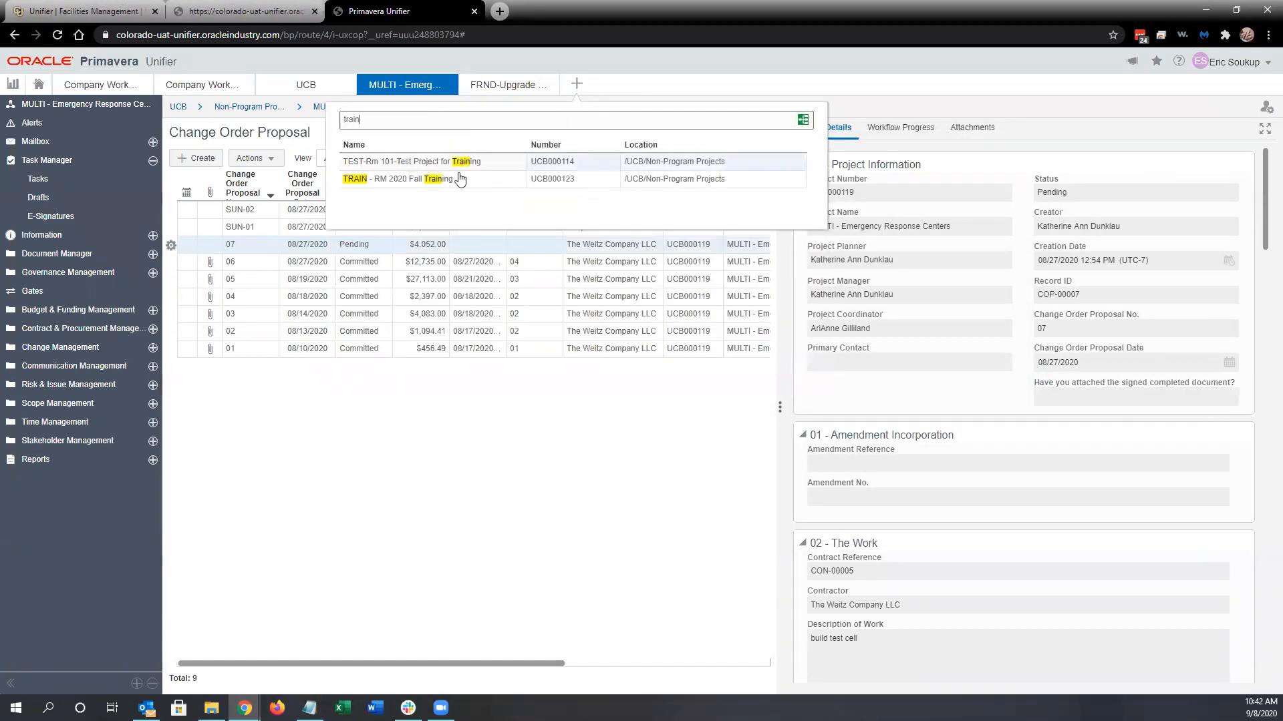
left_click(439, 179)
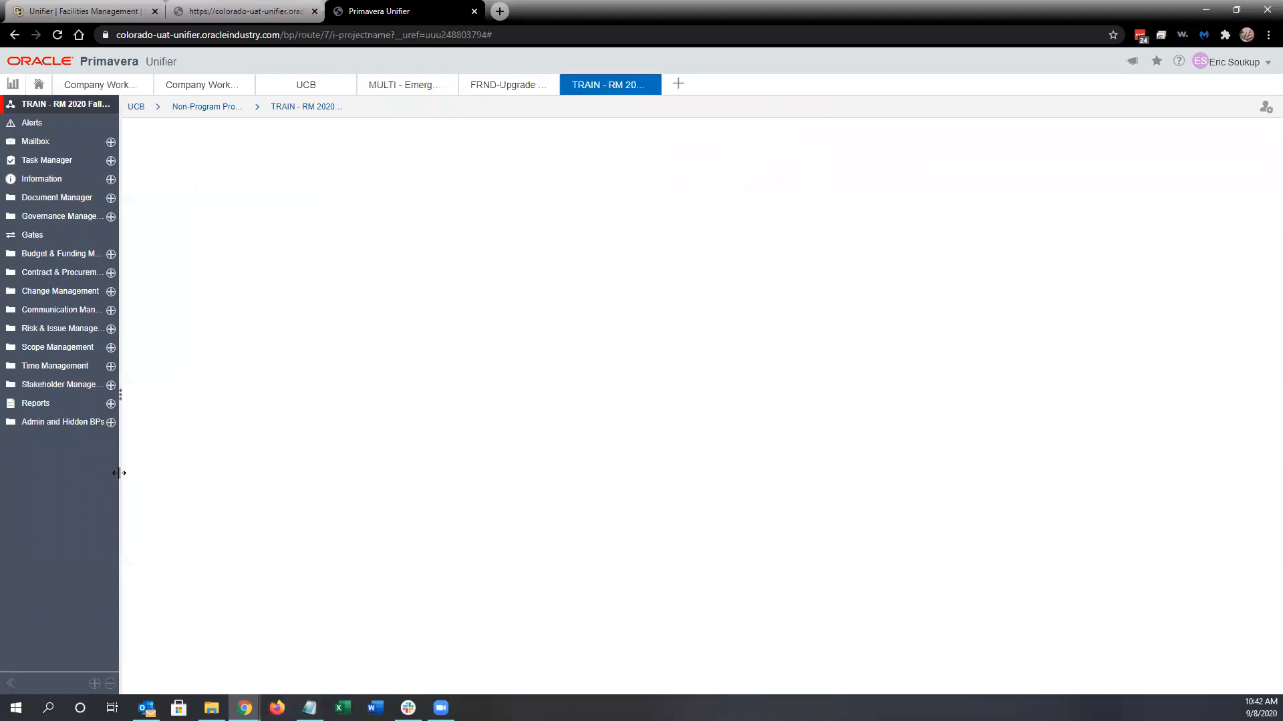
left_click_drag(119, 473, 188, 469)
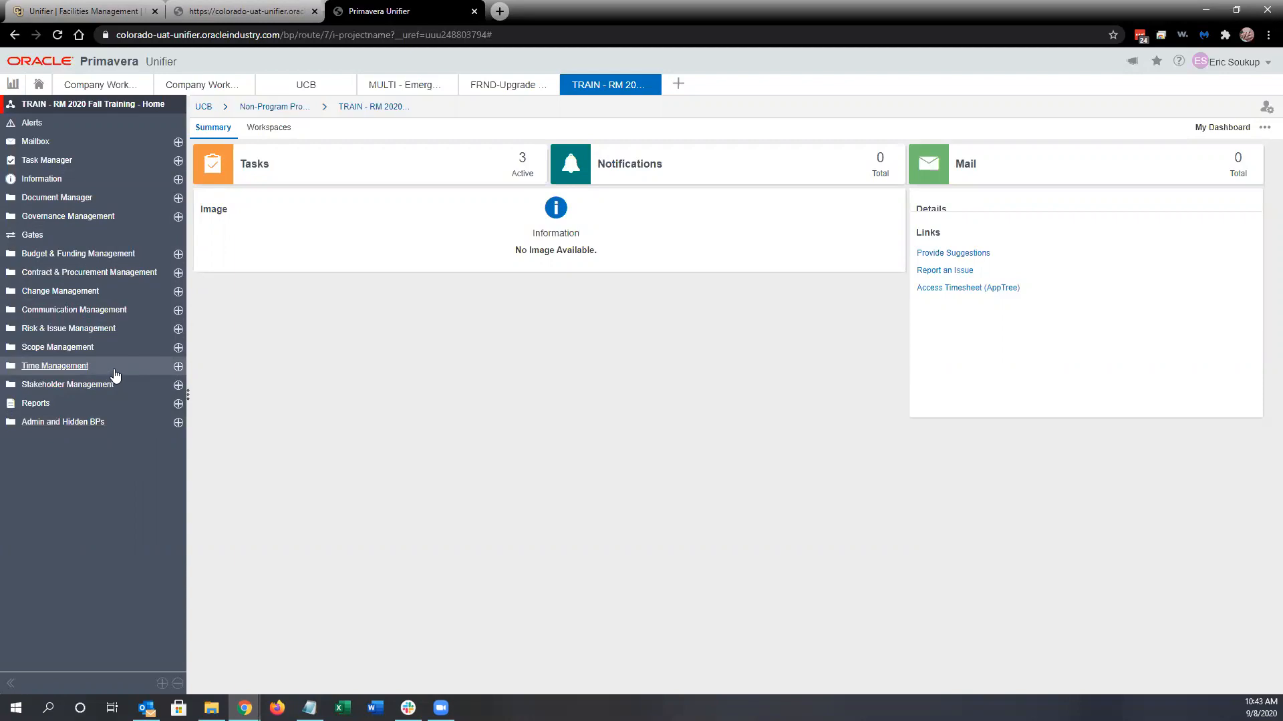
Step: Expand the Communication Management group and browse the business processes under Change Management and Contract & Procurement Management, collapsing those two again
left_click(138, 312)
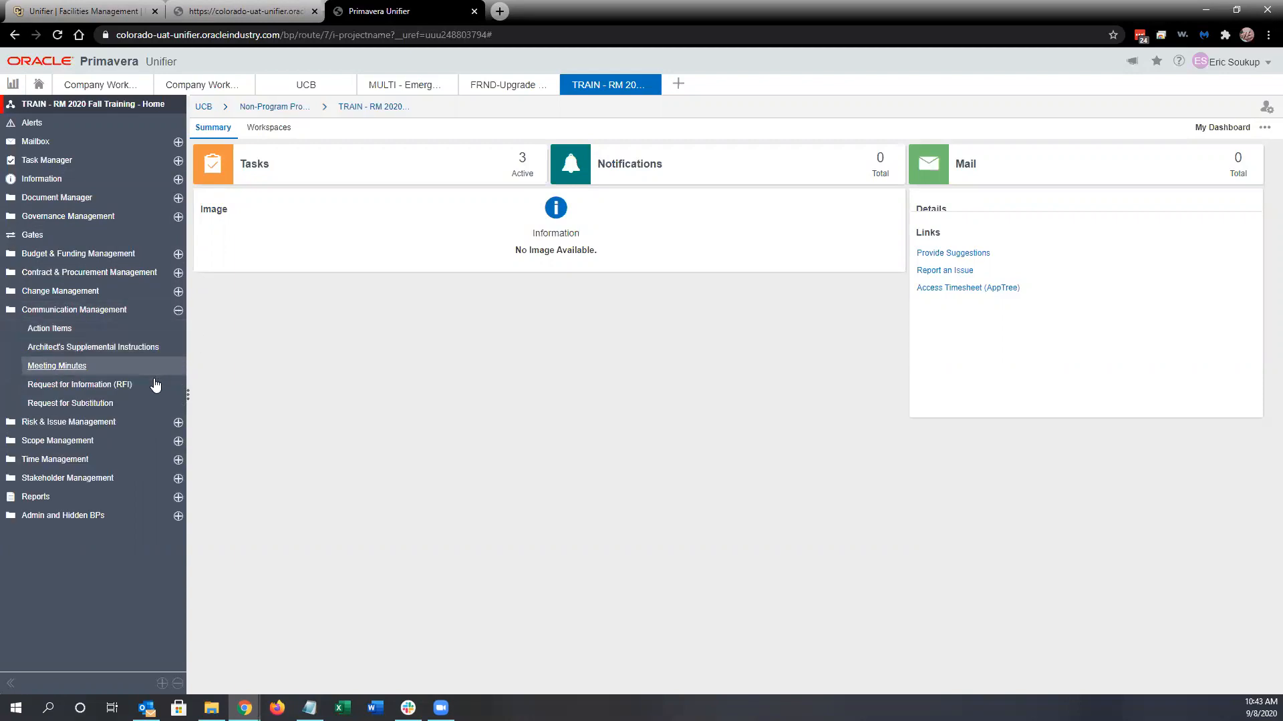
left_click(174, 293)
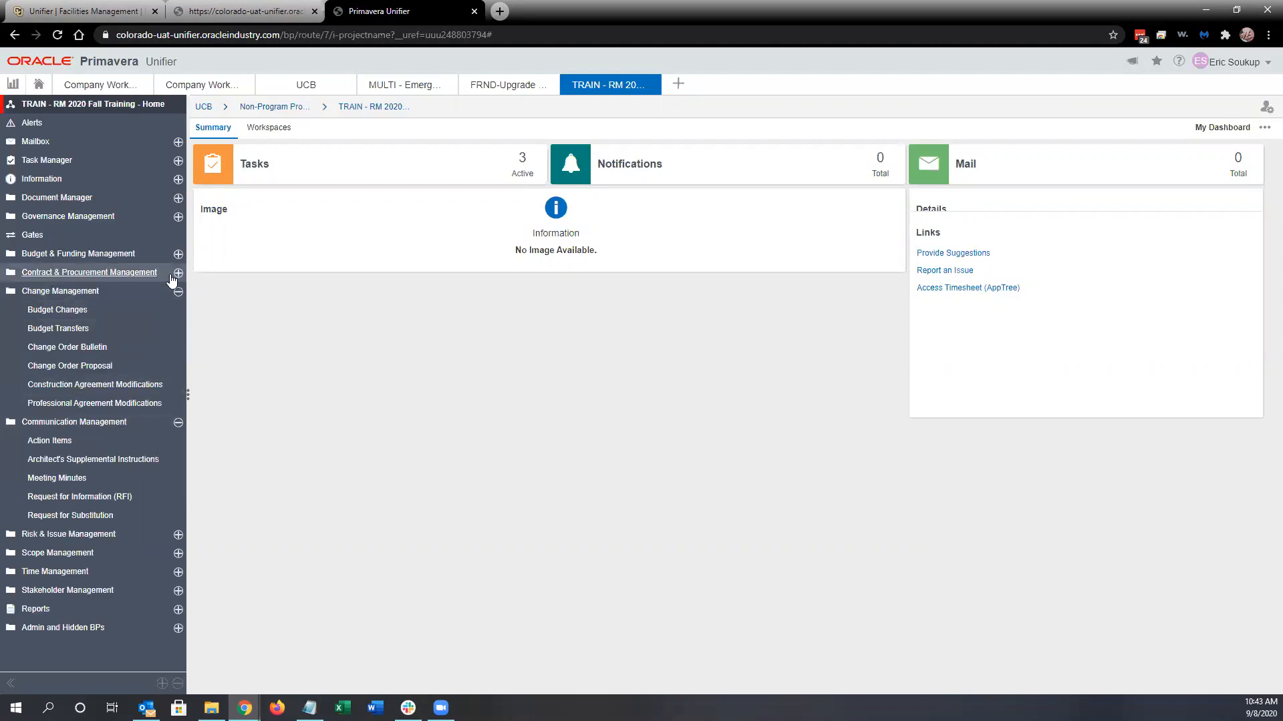
left_click(175, 273)
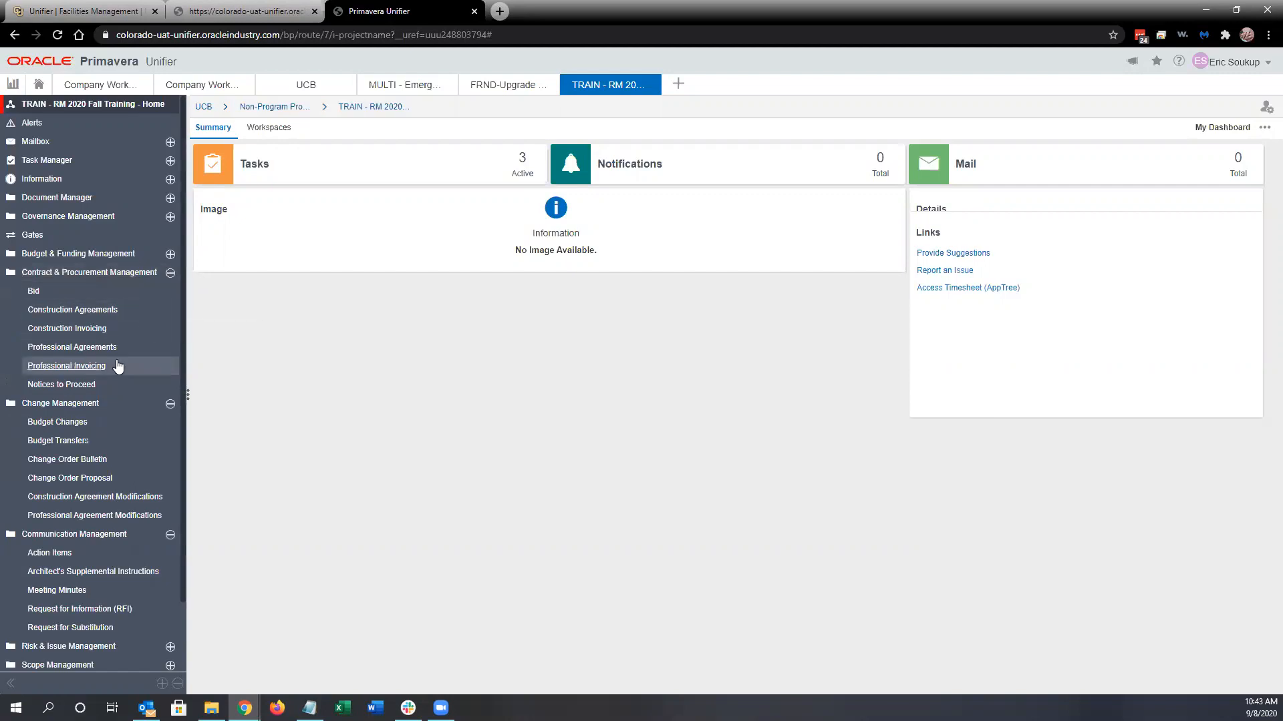
left_click(170, 273)
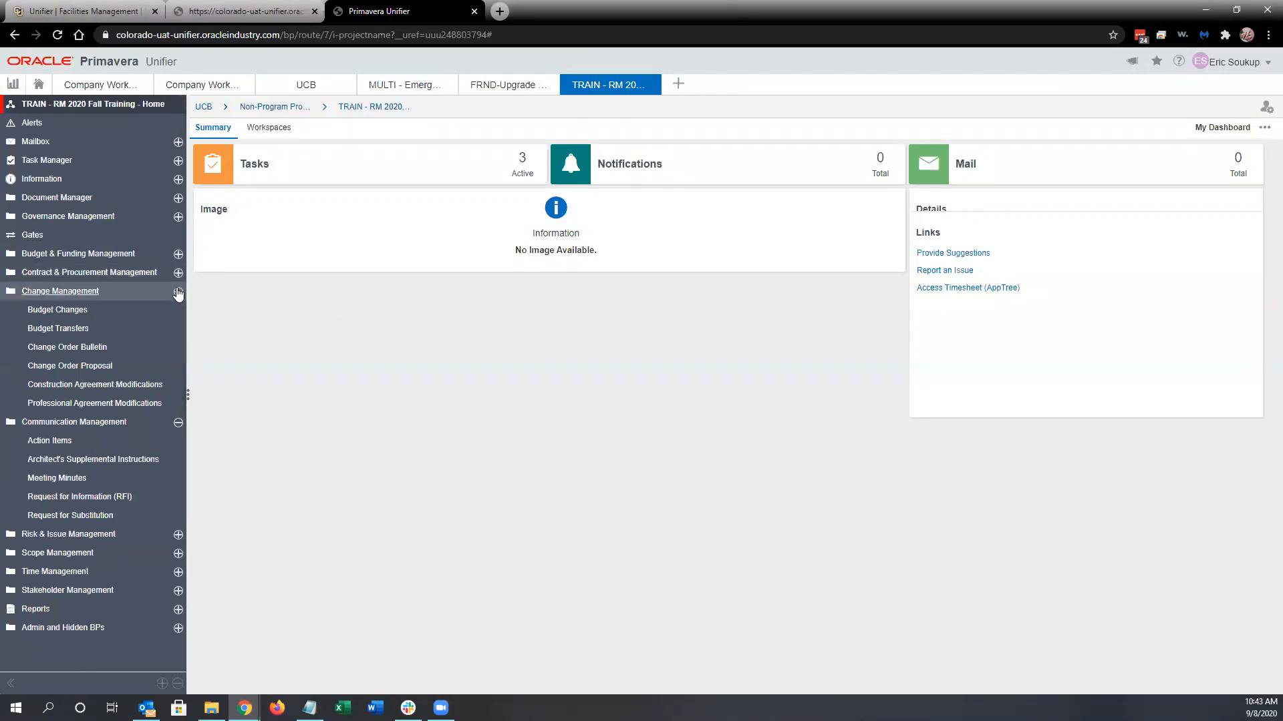
left_click(177, 292)
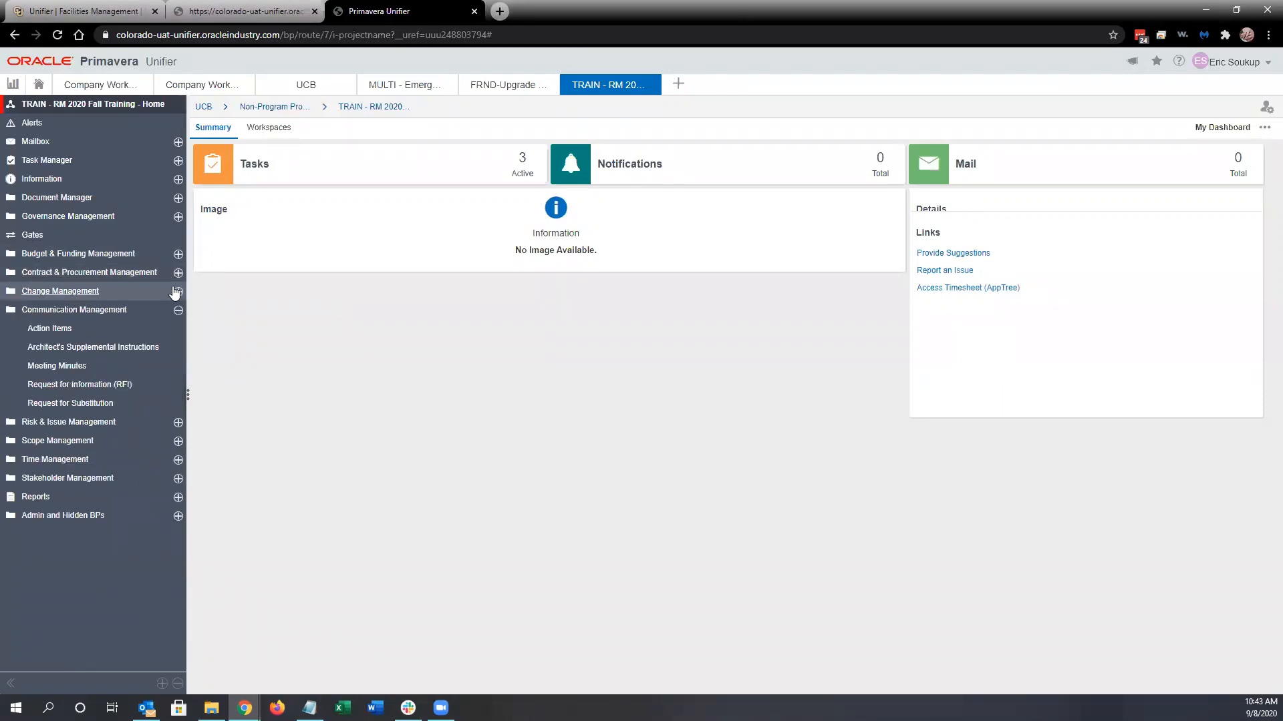
Step: Open the Request for Information (RFI) log, start creating a new RFI record and maximize its window
left_click(142, 387)
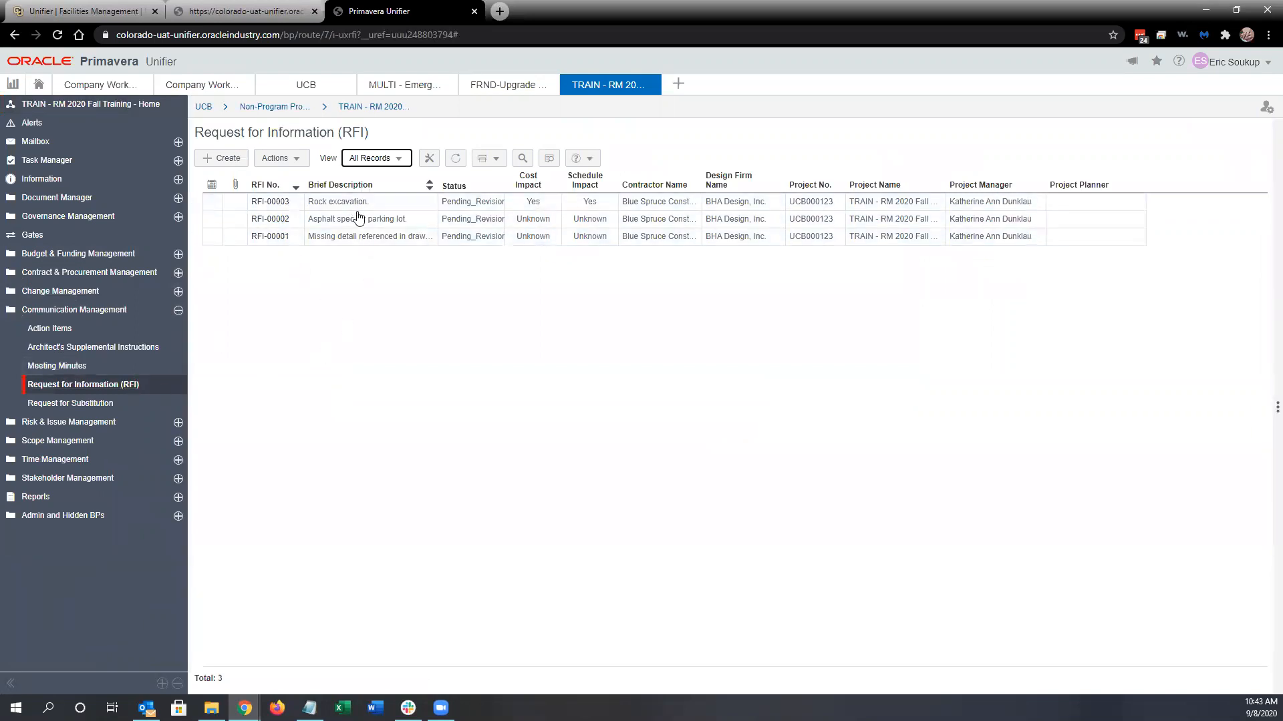
left_click(225, 160)
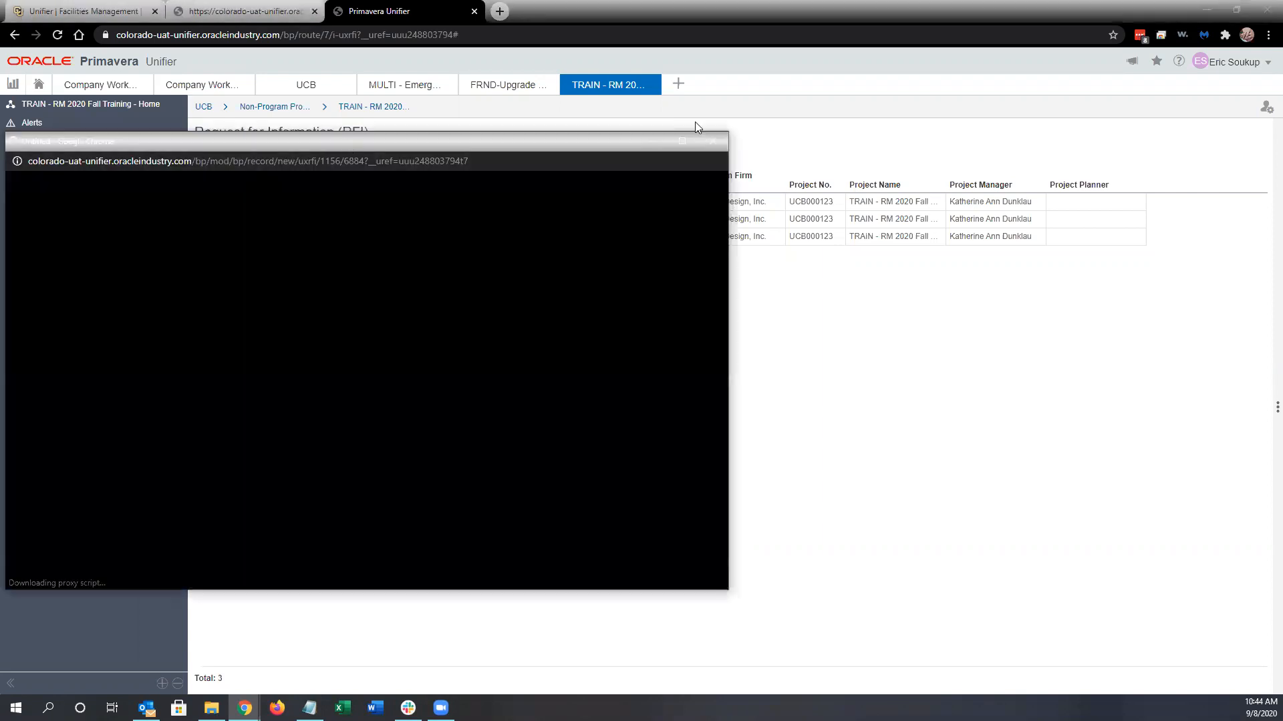
left_click_drag(349, 142, 708, 121)
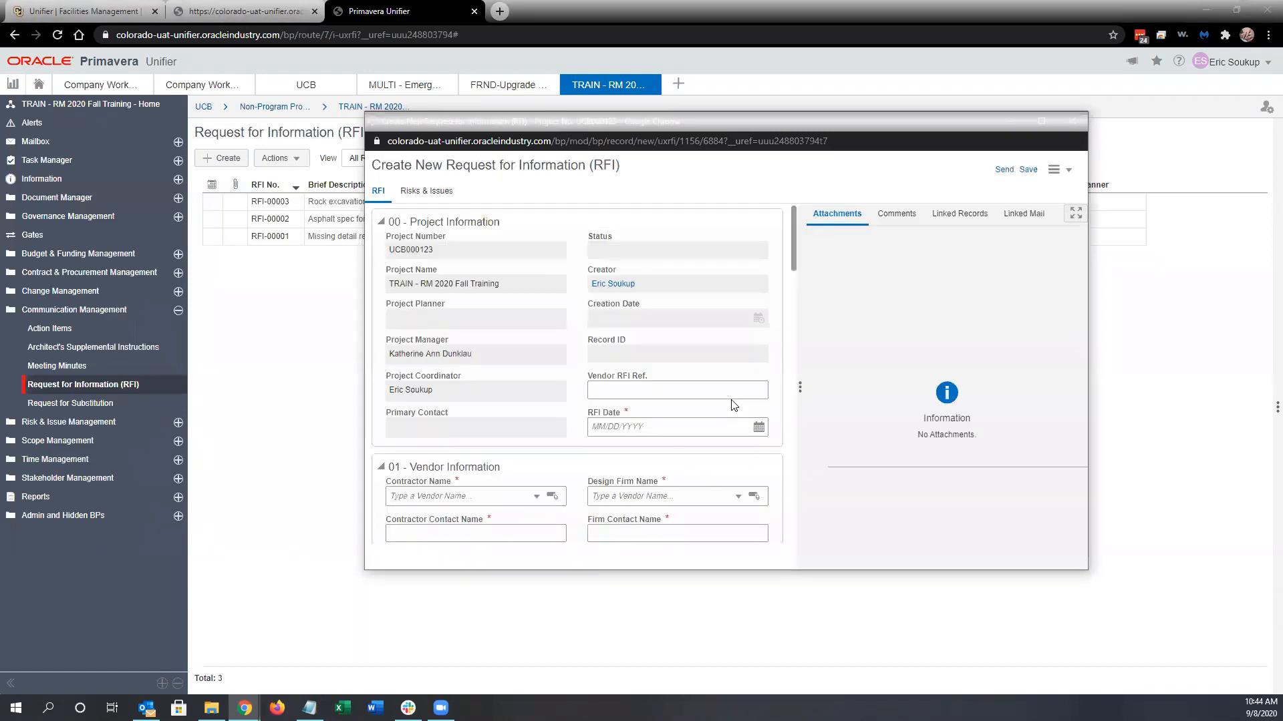
left_click_drag(563, 121, 737, 87)
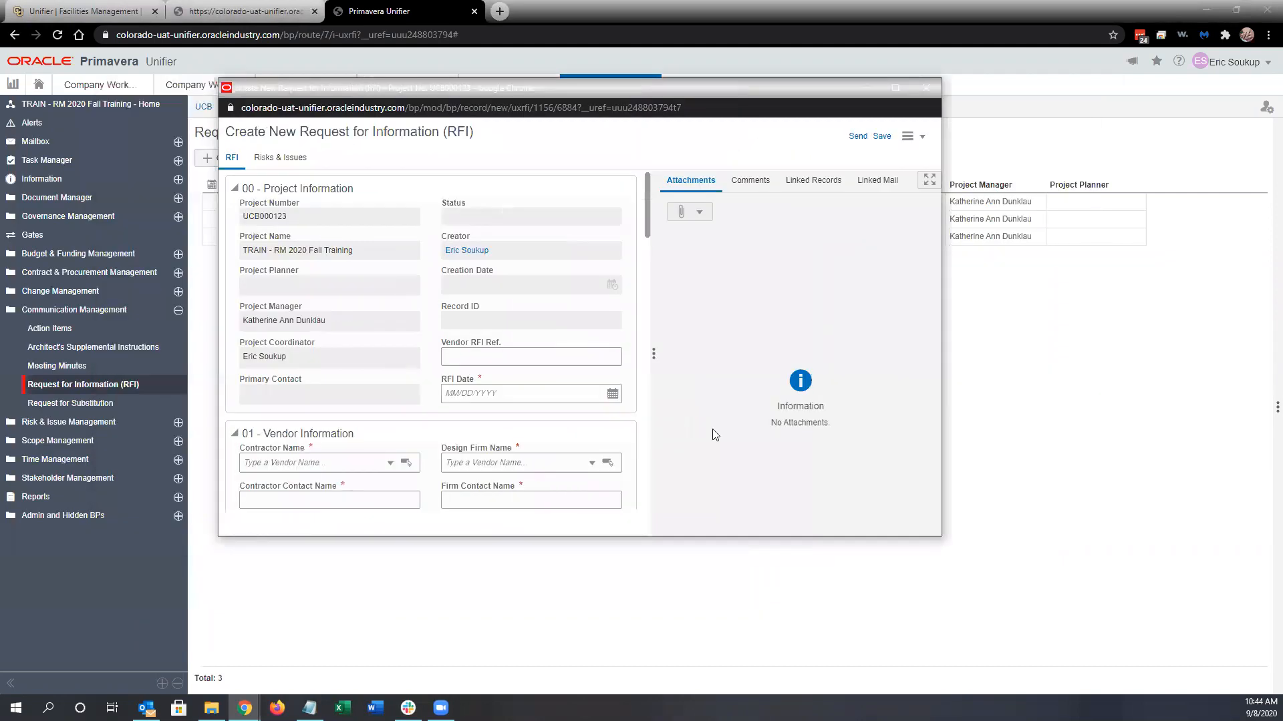
left_click(896, 88)
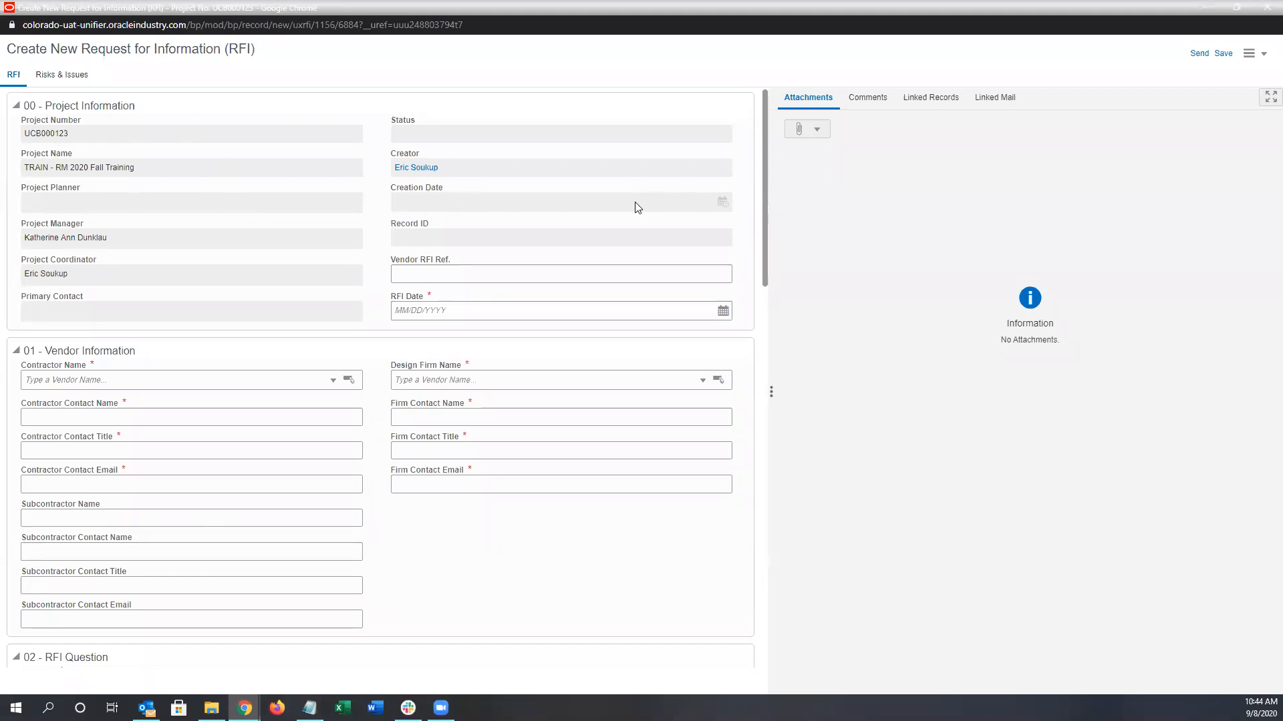
Step: Examine the editable and read-only fields of the Project Information section, including the Vendor RFI Ref. and RFI Date fields
scroll(636, 203, "down", 1)
left_click(433, 208)
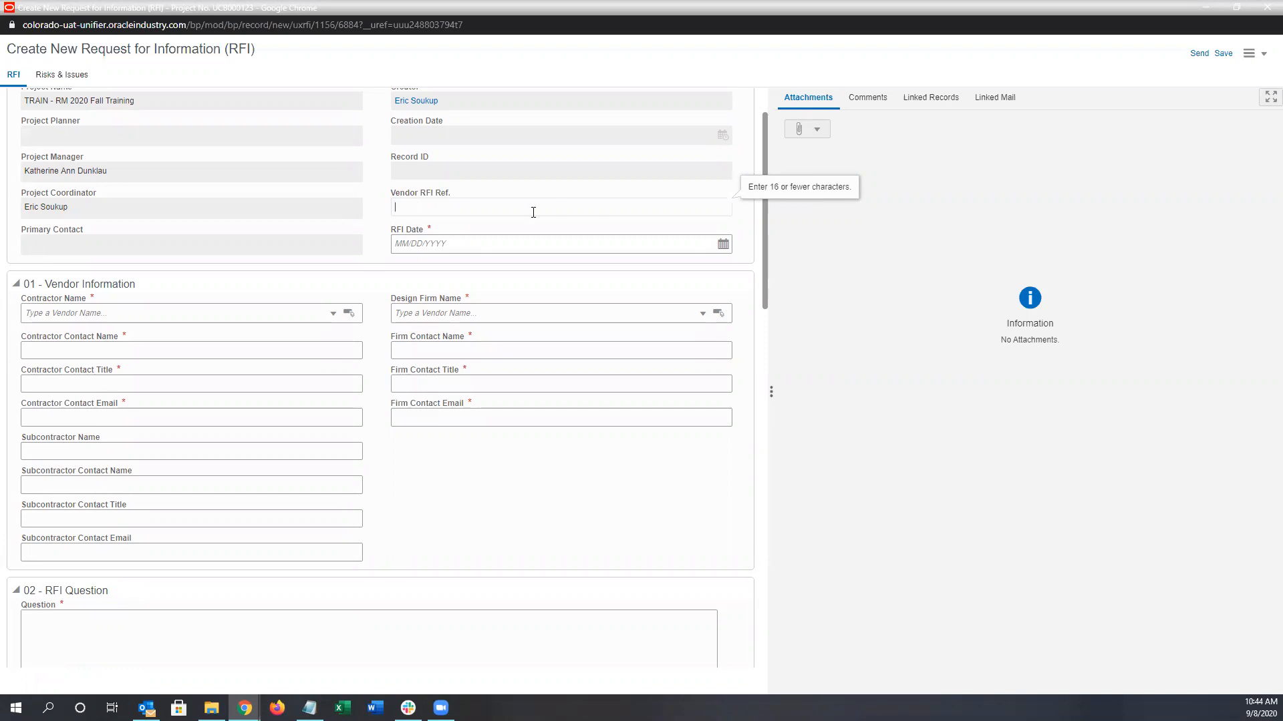
key("Tab")
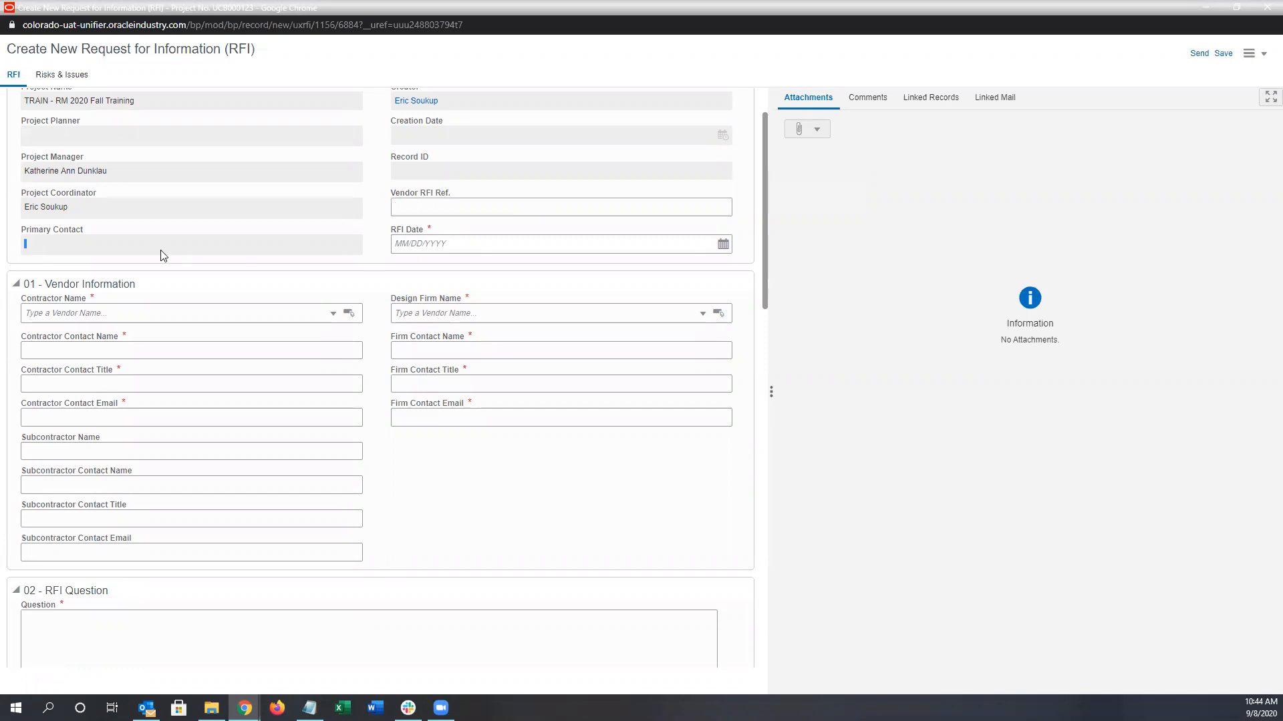
key("Tab")
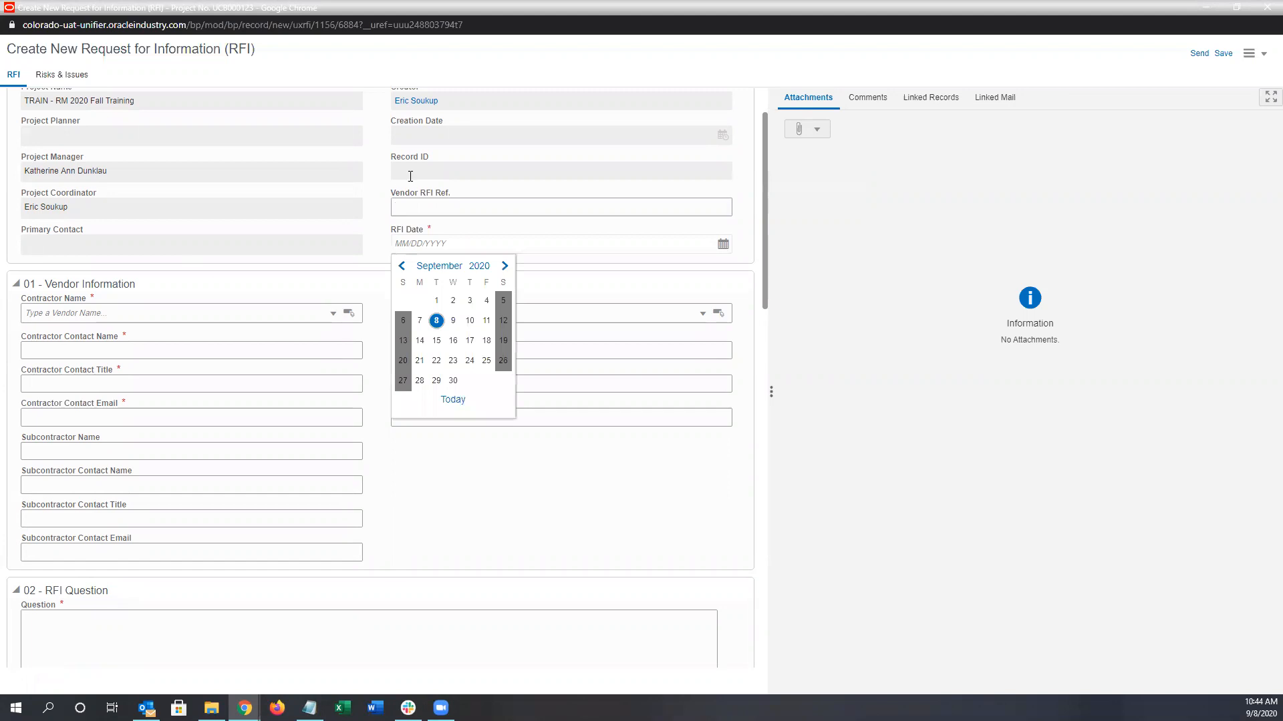
scroll(413, 194, "up", 1)
scroll(454, 227, "down", 2)
scroll(461, 200, "up", 2)
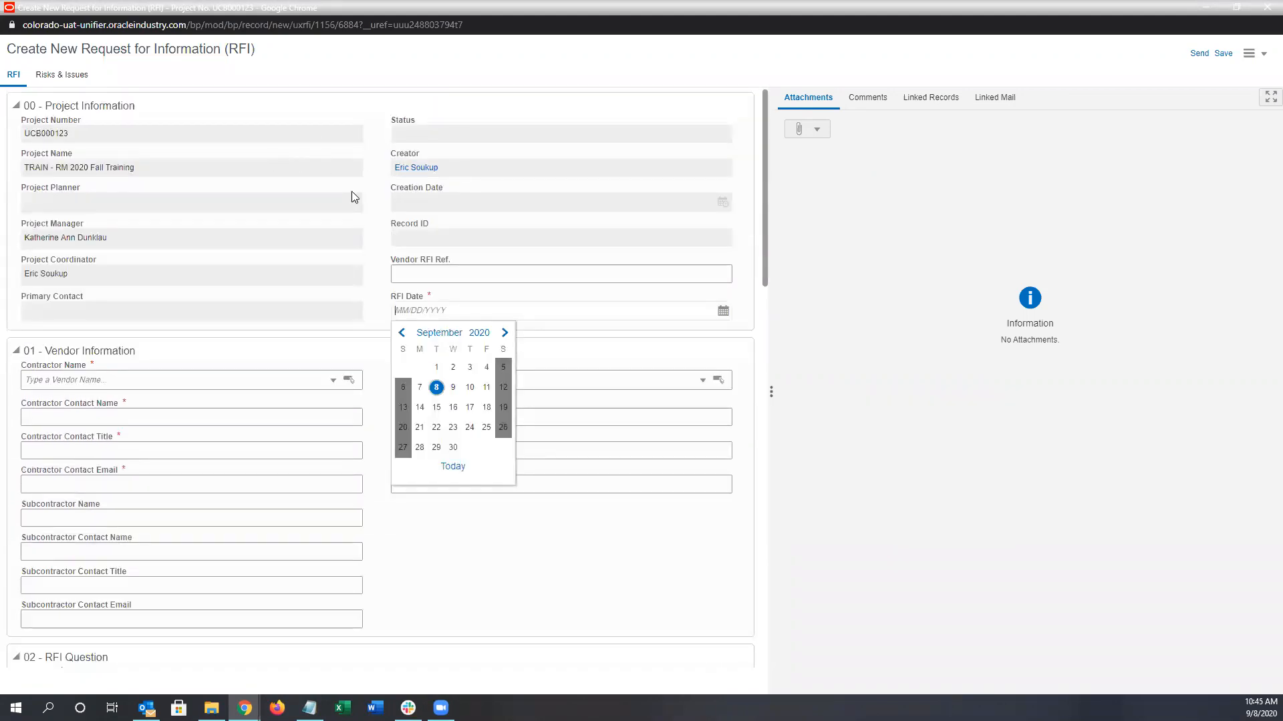
scroll(348, 233, "down", 2)
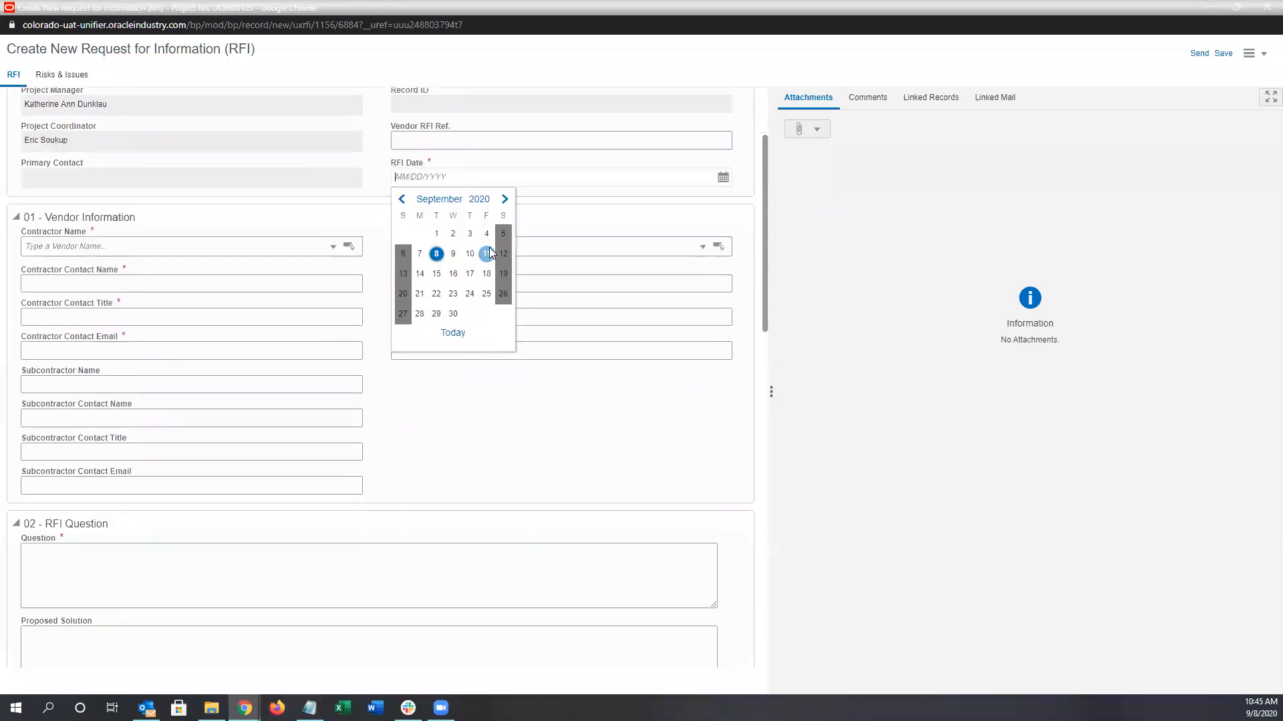
scroll(558, 185, "up", 2)
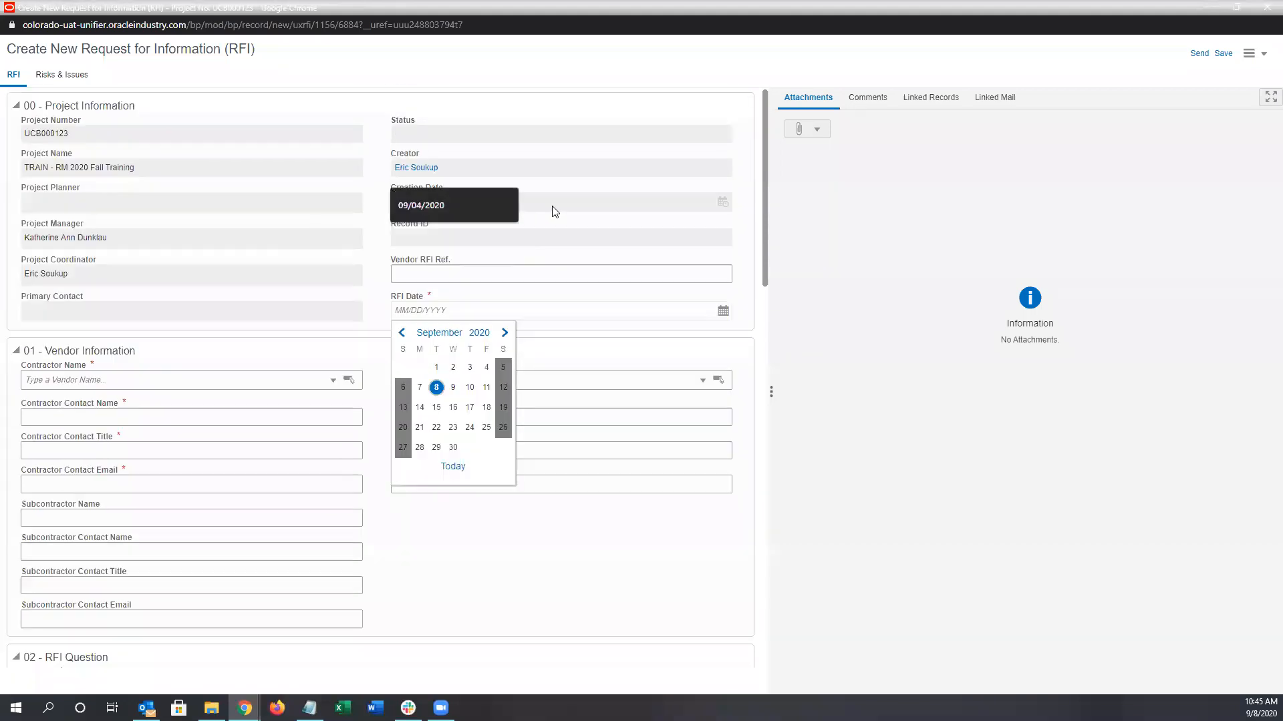
Step: Examine the required contractor and design firm contact fields in the Vendor Information section
left_click(257, 386)
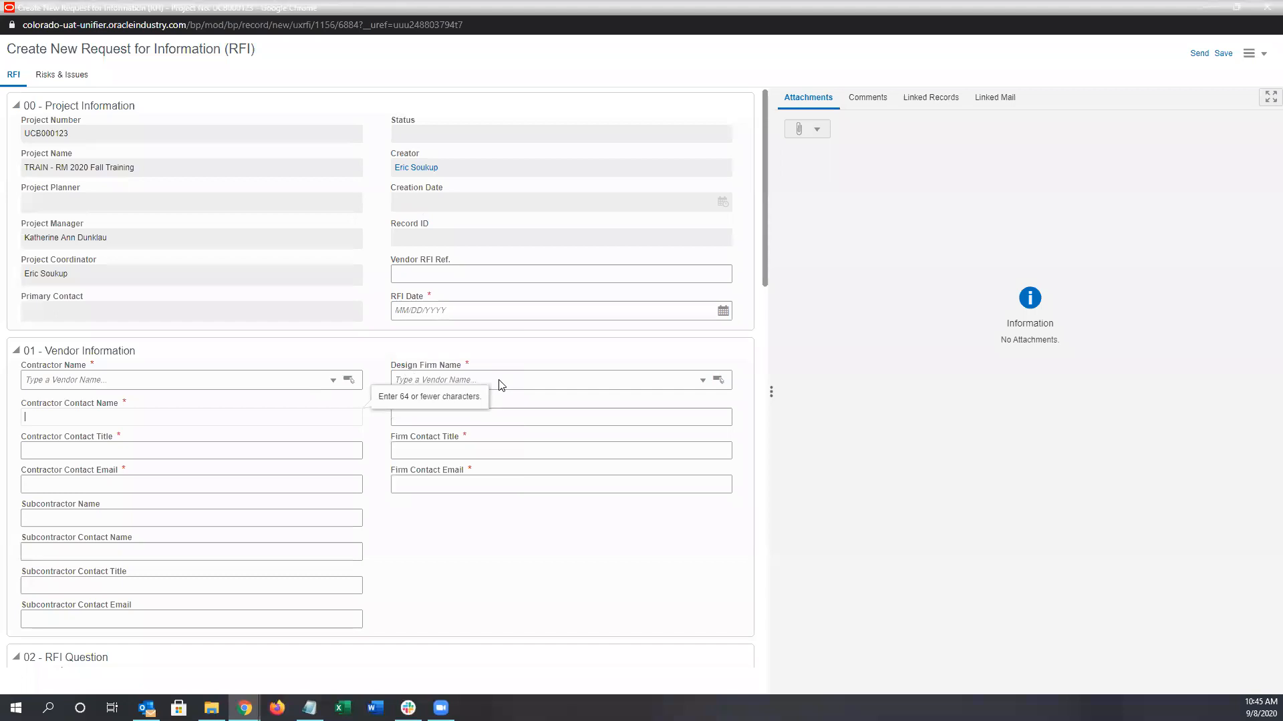
left_click(460, 410)
key("Tab")
key("Tab")
key("Tab")
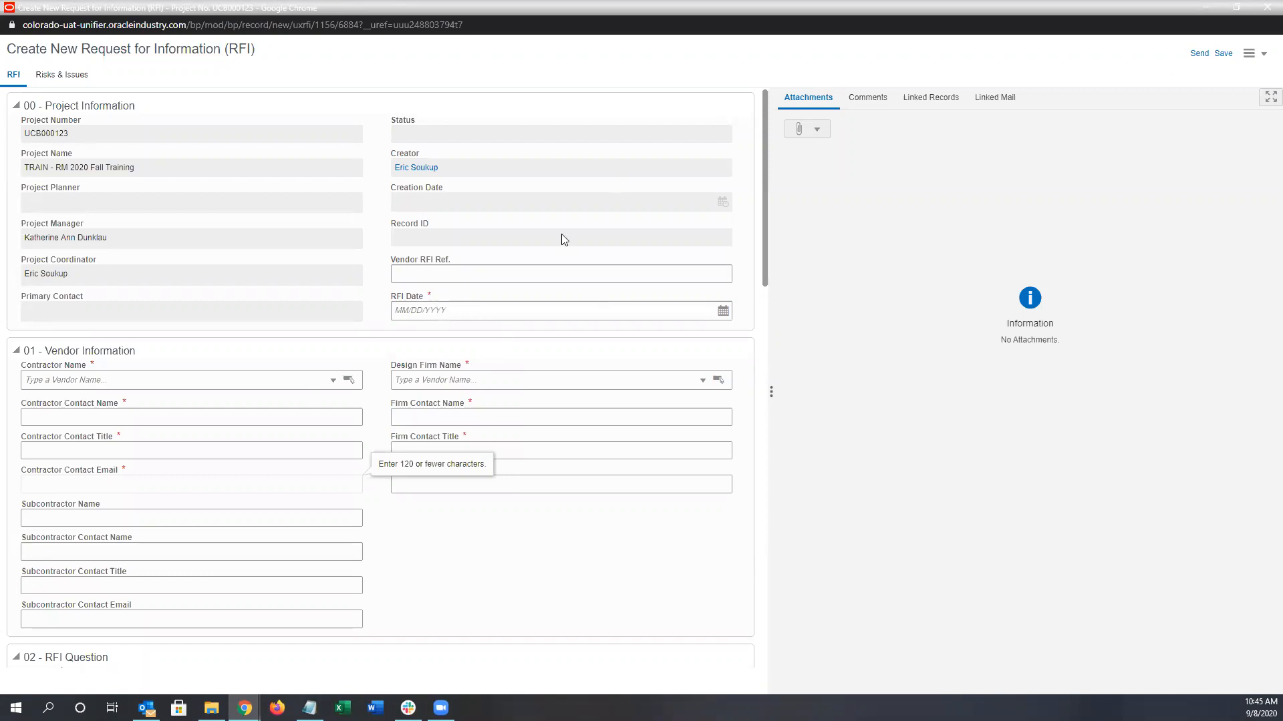
scroll(512, 375, "down", 1)
left_click(451, 481)
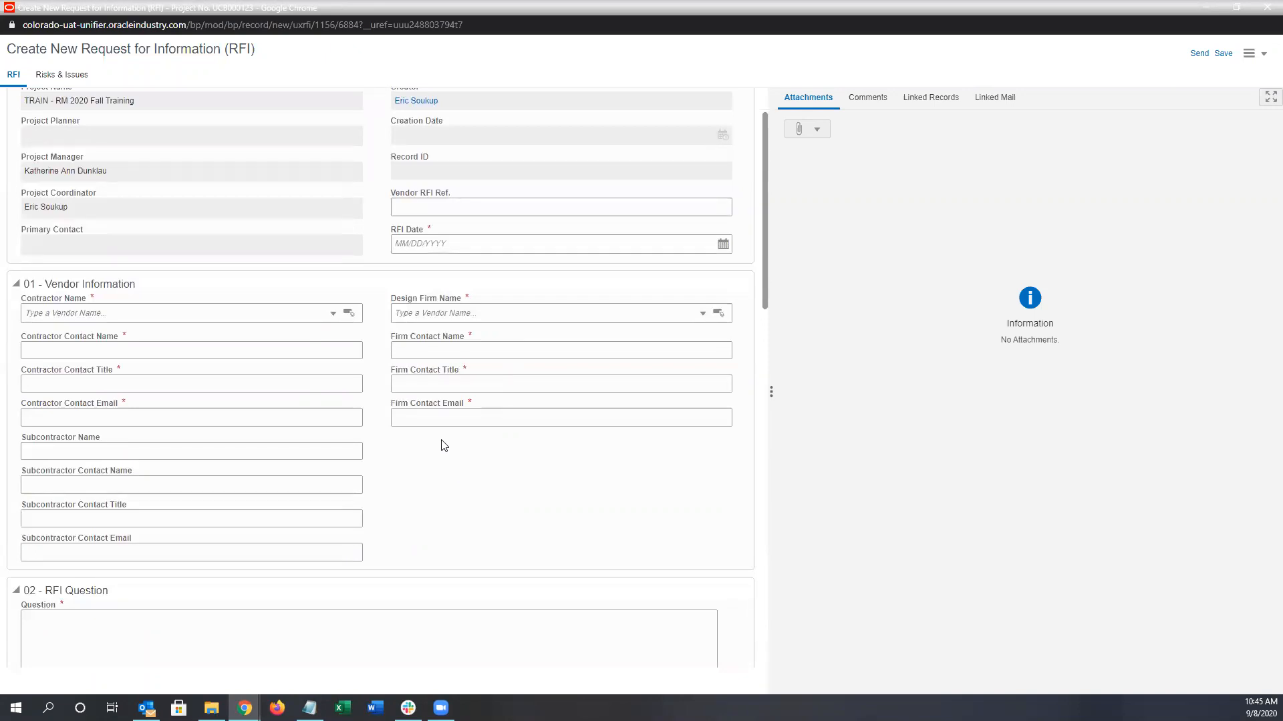
scroll(401, 414, "up", 1)
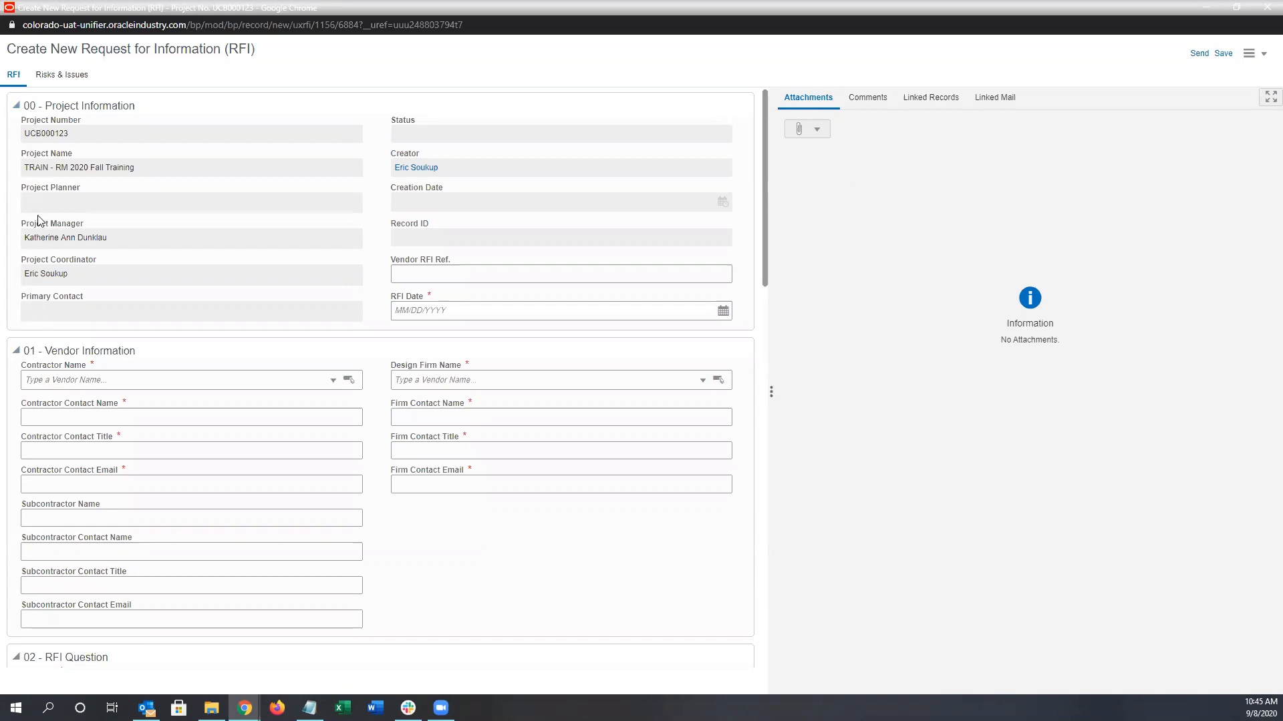
Step: Collapse the RFI Question and Vendor Information sections of the new RFI form
scroll(30, 357, "down", 4)
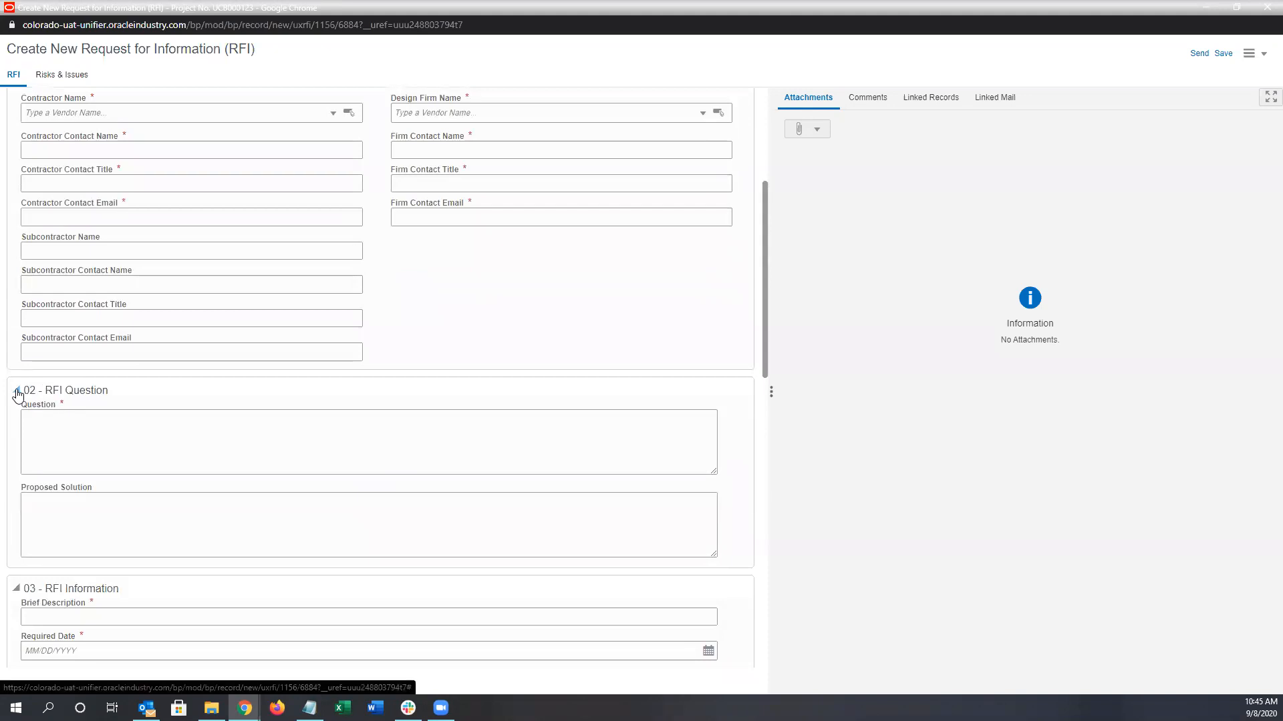
left_click(17, 391)
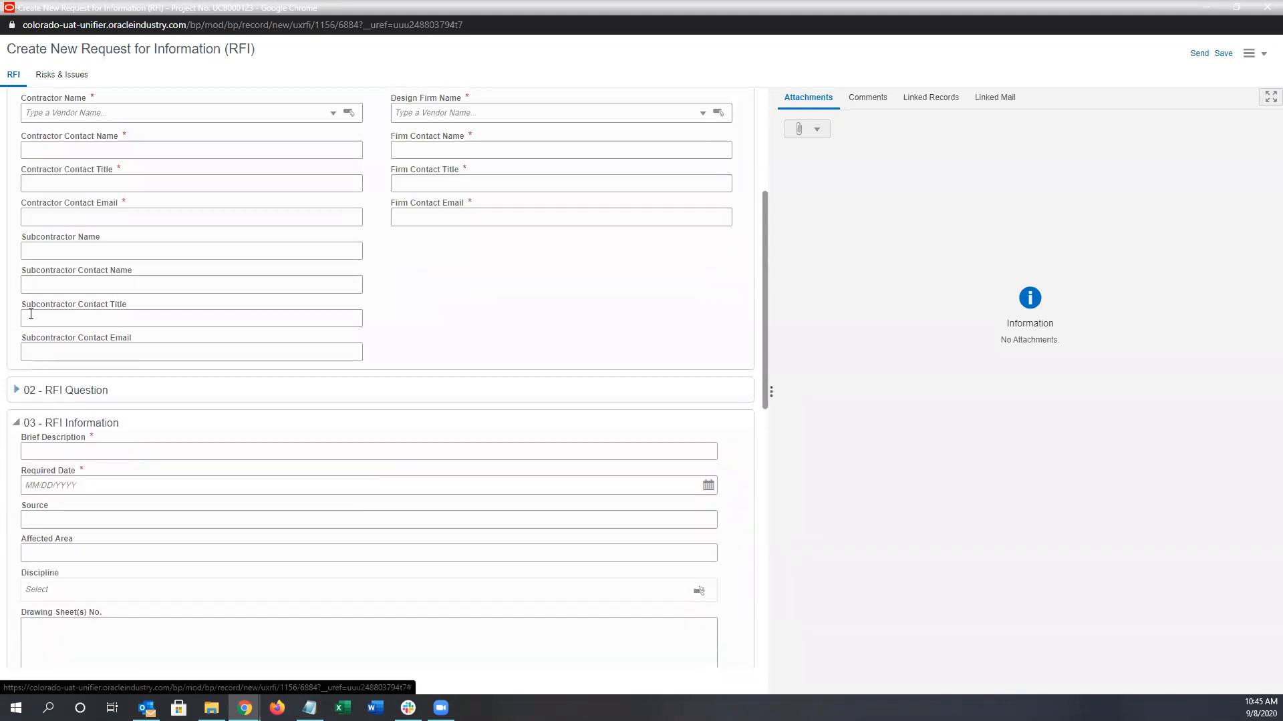
scroll(41, 289, "up", 3)
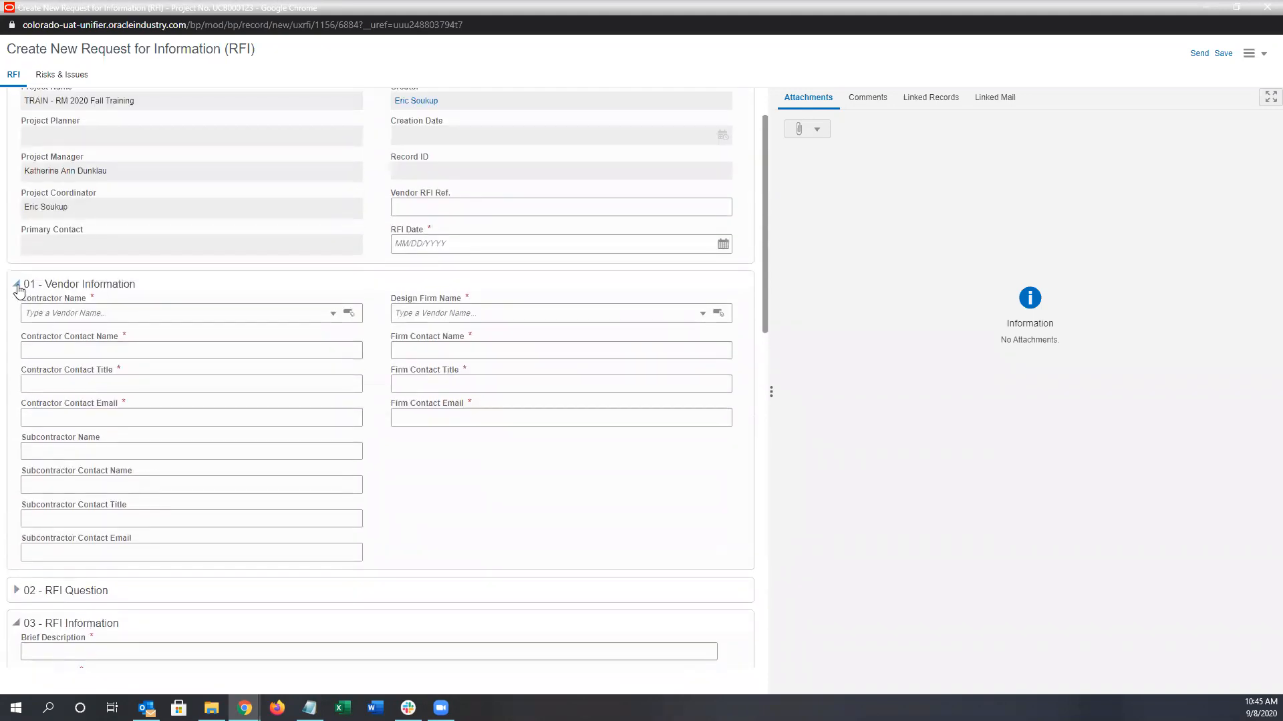
left_click(17, 286)
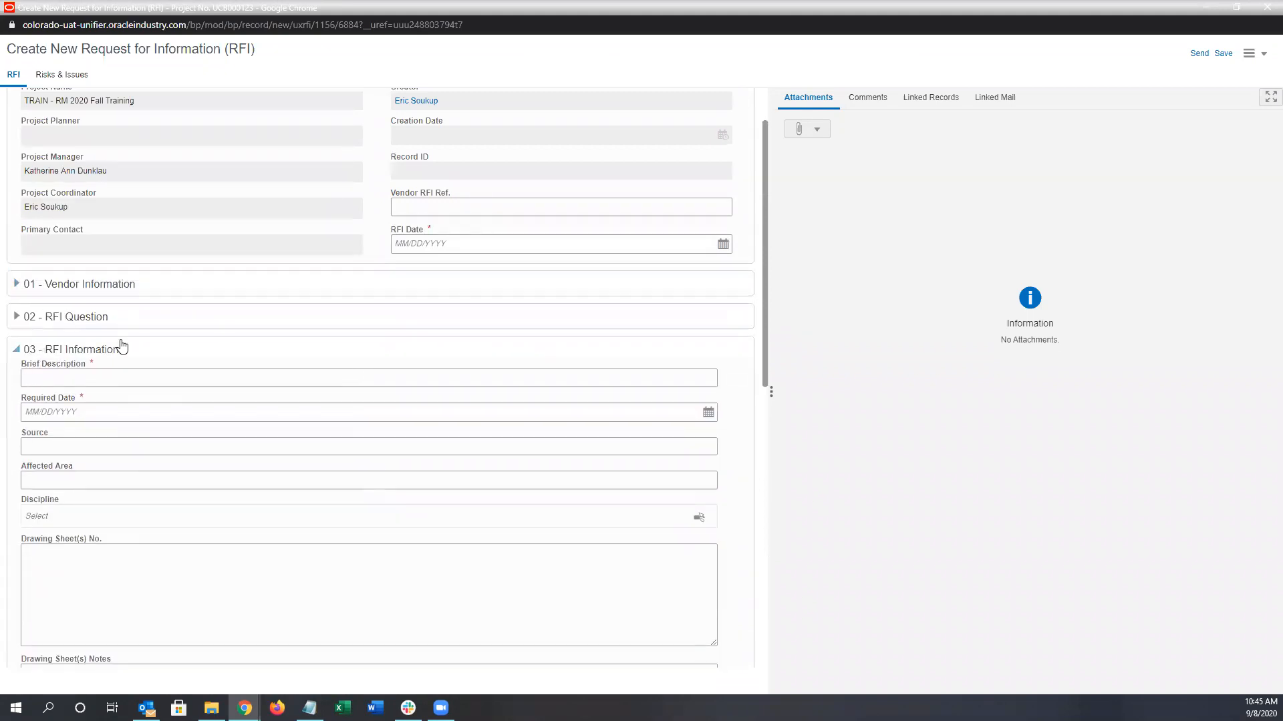
Step: Look through the RFI Information section and expand the RFI Question and Vendor Information sections again
scroll(121, 344, "down", 1)
scroll(114, 345, "down", 1)
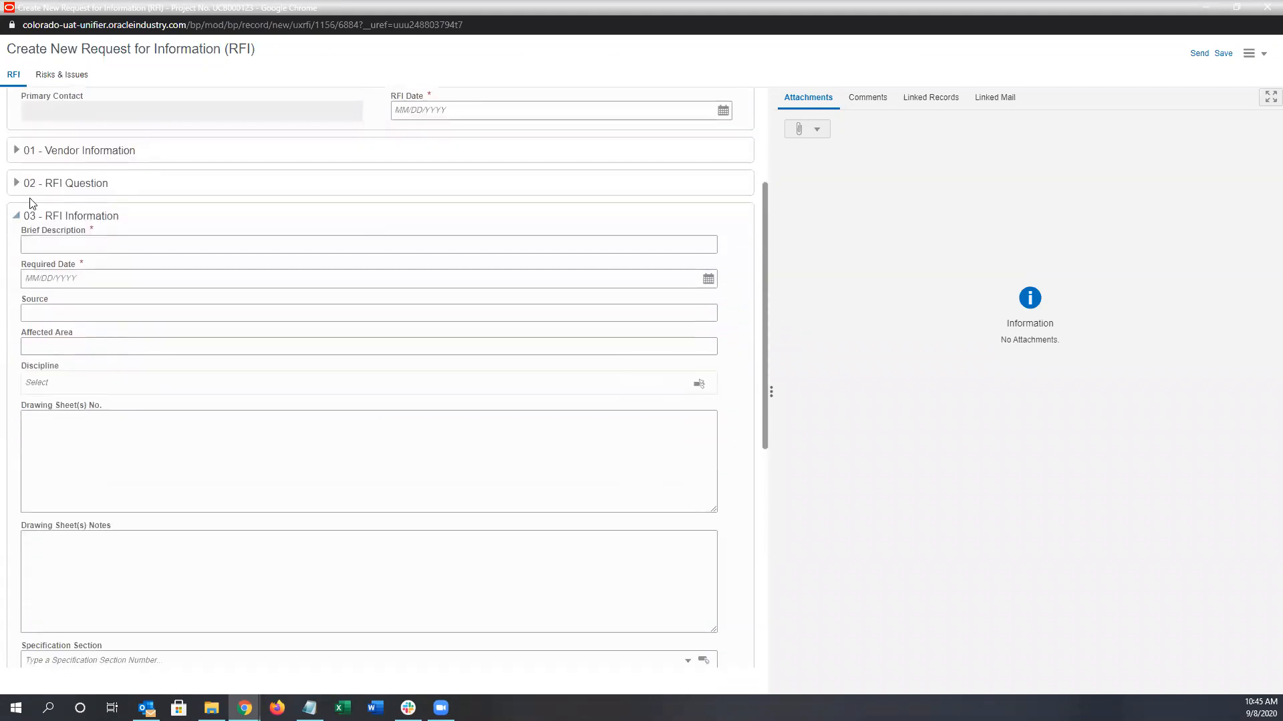
scroll(31, 251, "down", 1)
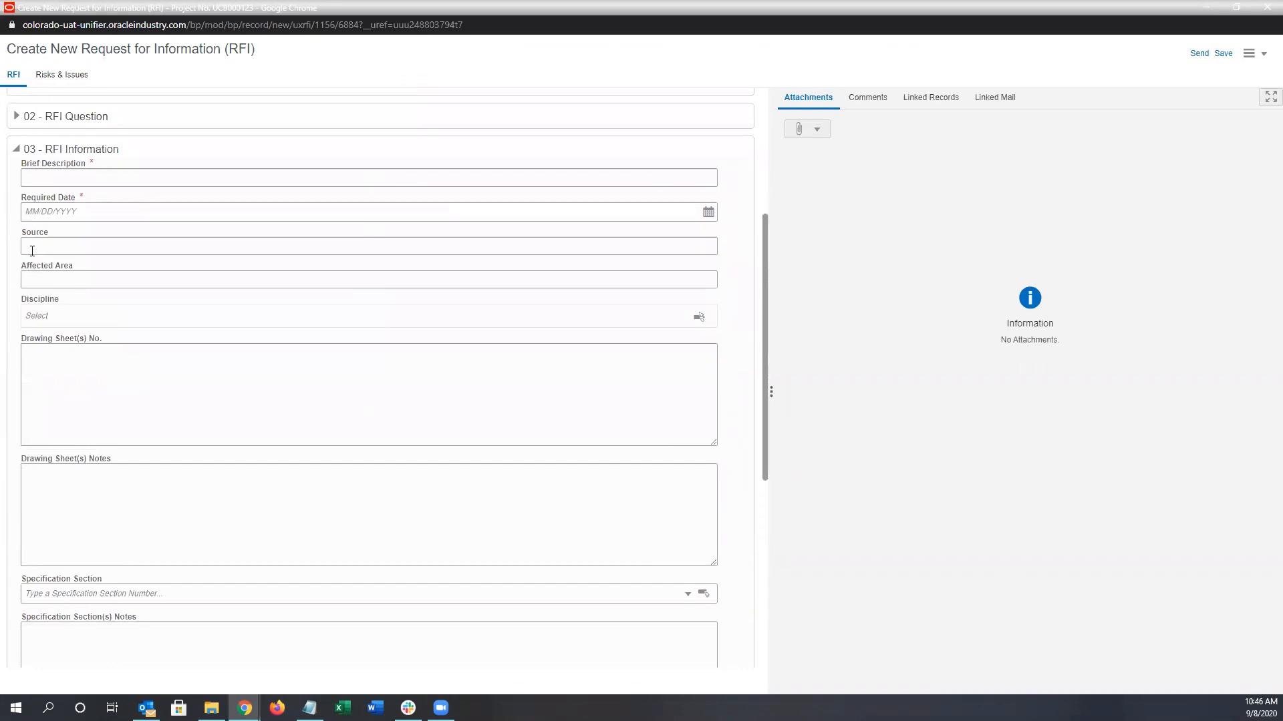
scroll(31, 252, "down", 4)
scroll(31, 257, "up", 6)
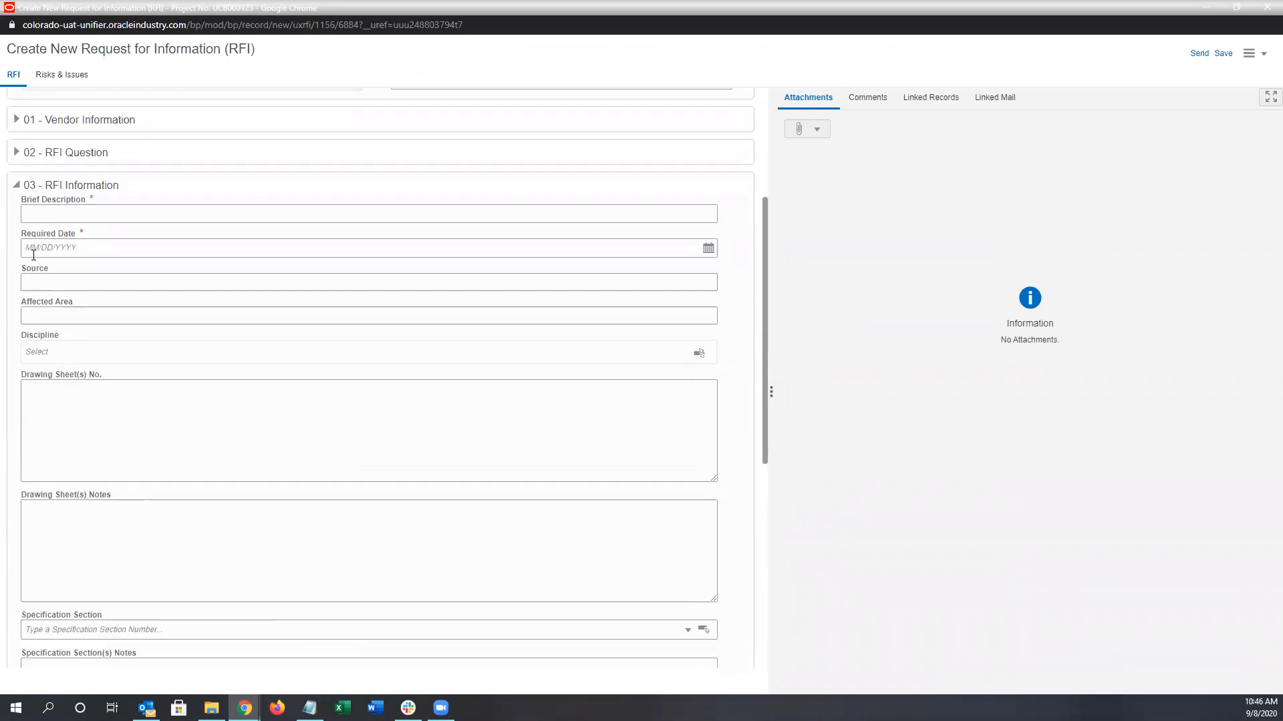
left_click(18, 251)
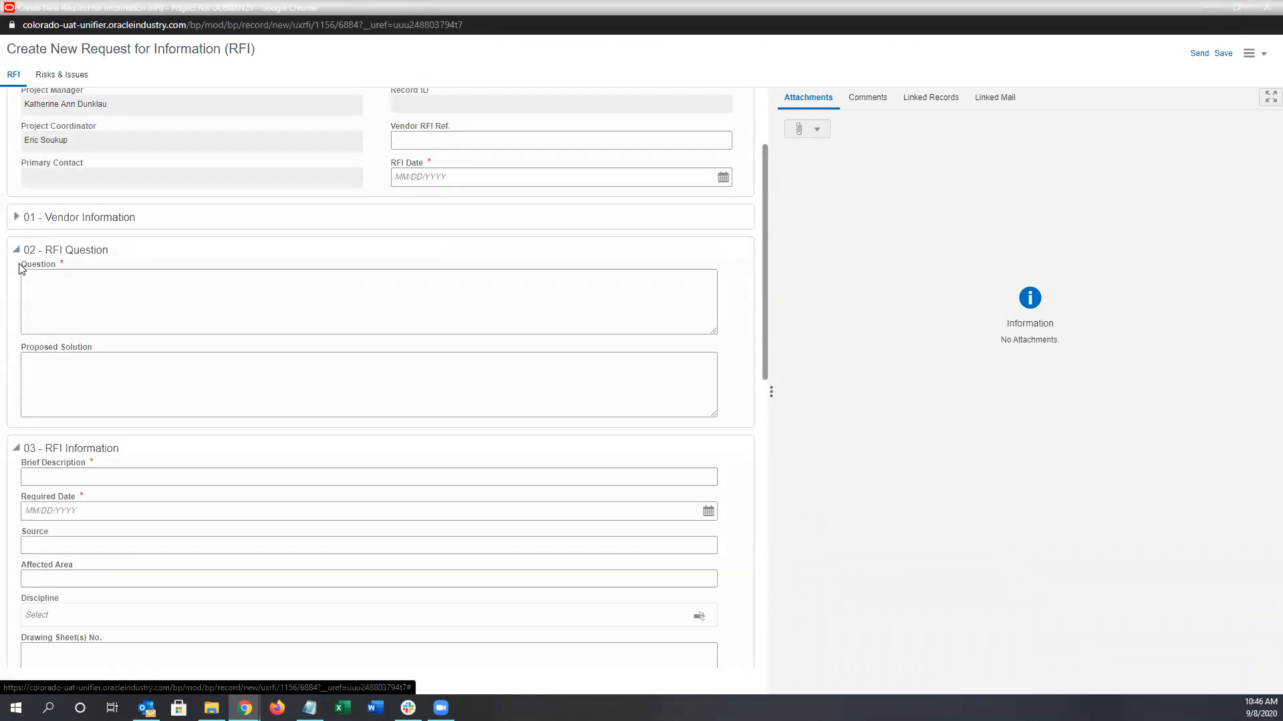
left_click(13, 217)
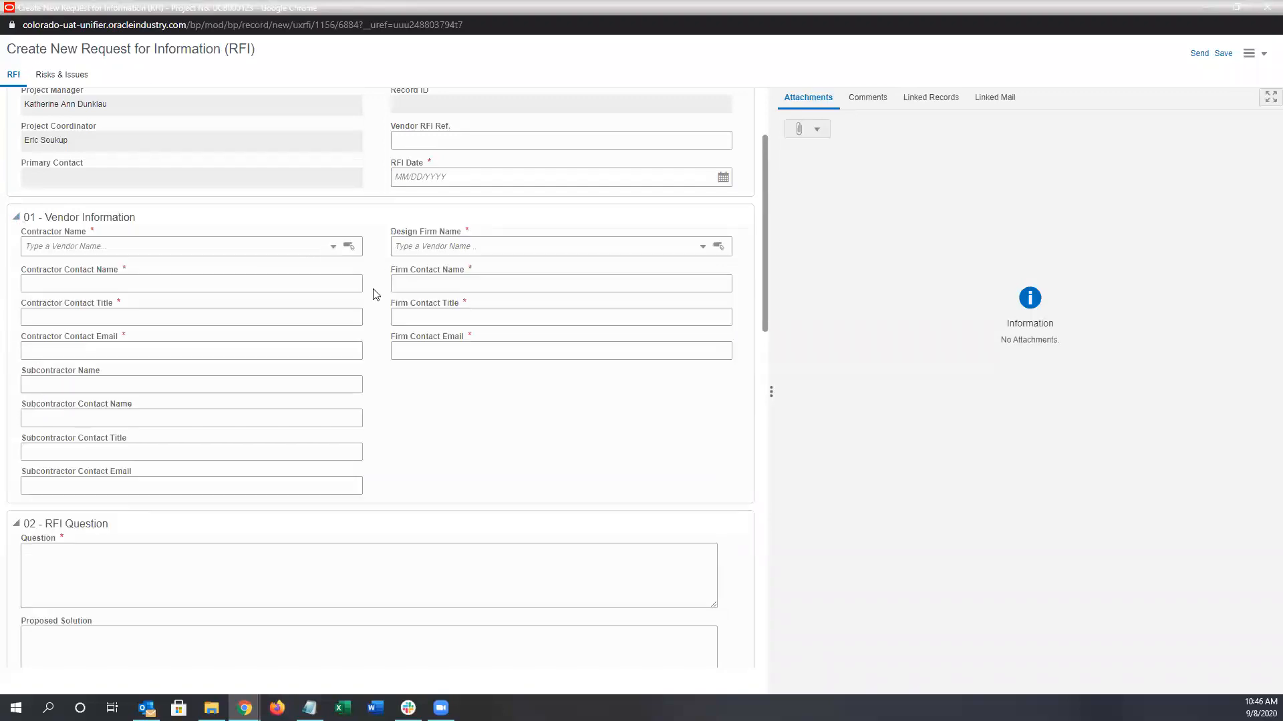
Step: Set the RFI Date in the Project Information section to 09/23/2020
scroll(371, 301, "up", 2)
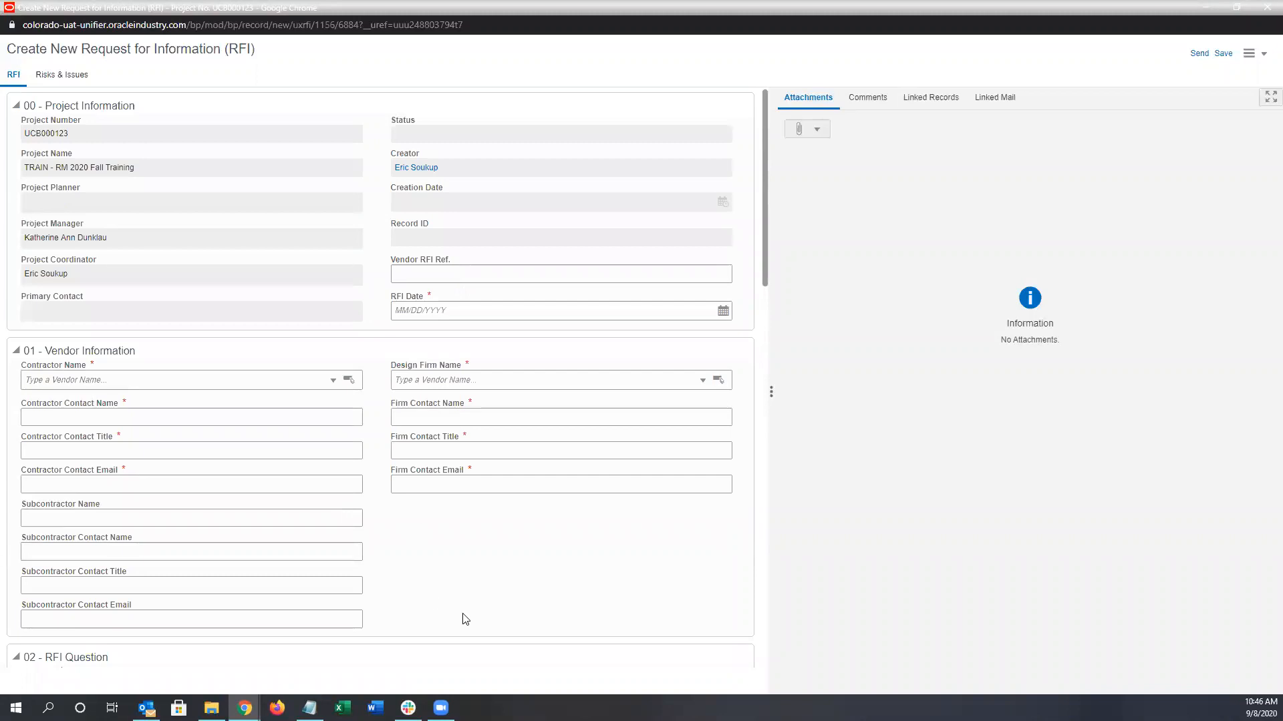
left_click(457, 273)
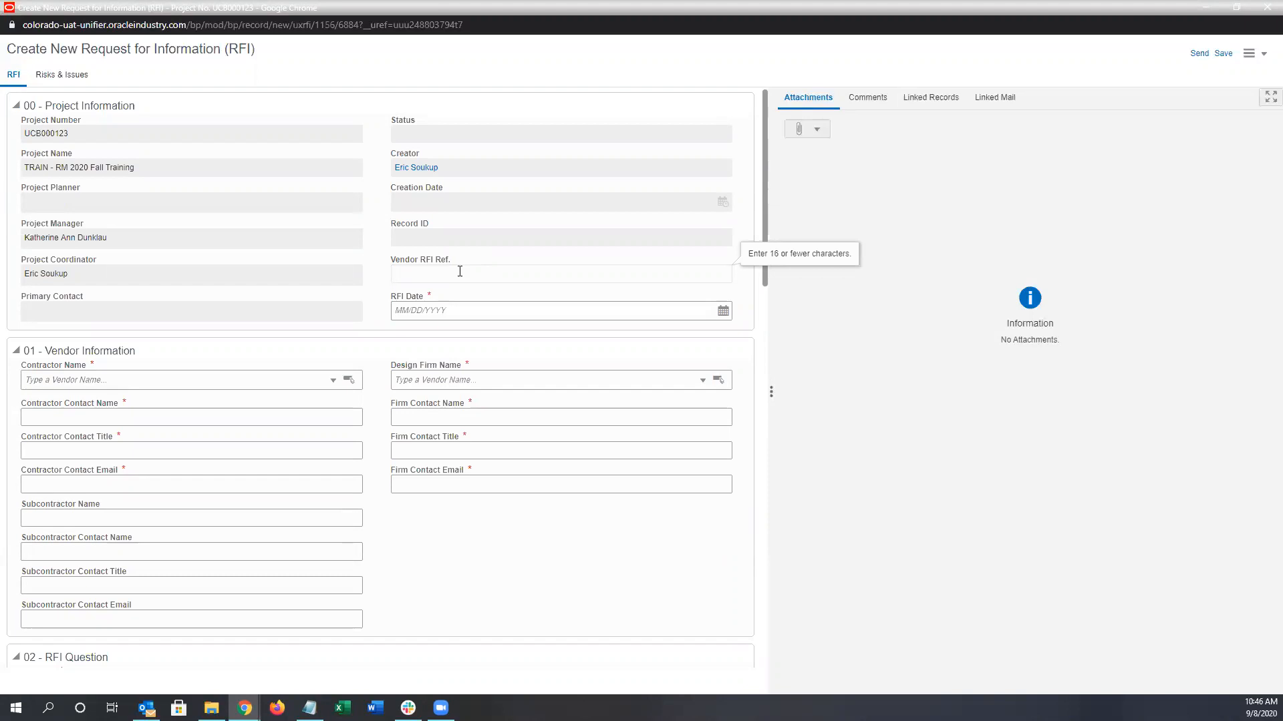
scroll(477, 311, "down", 1)
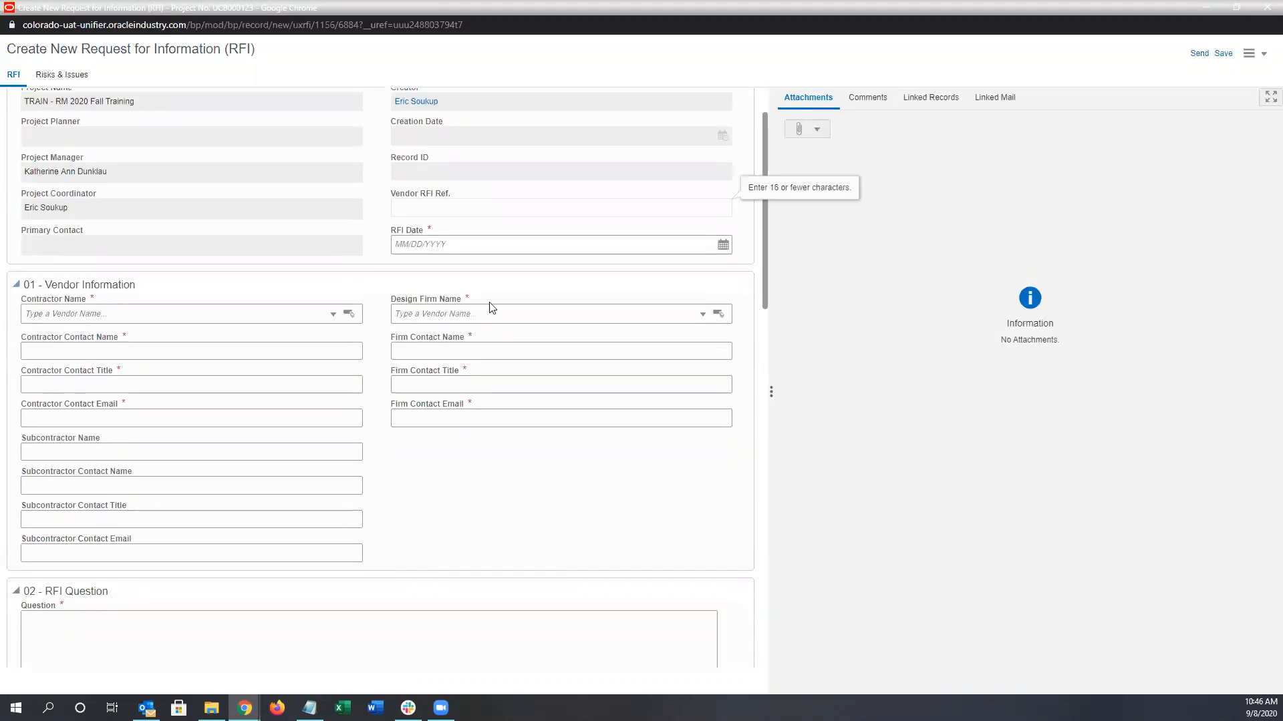
left_click(716, 245)
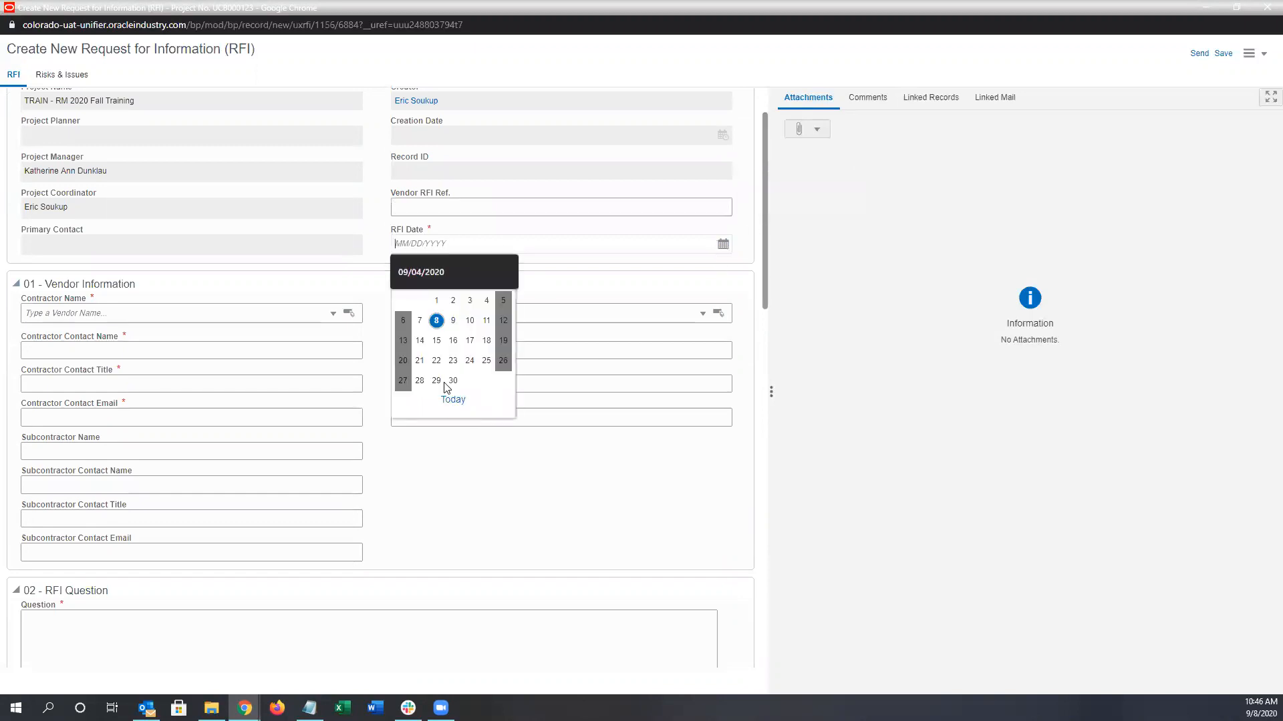
left_click(451, 366)
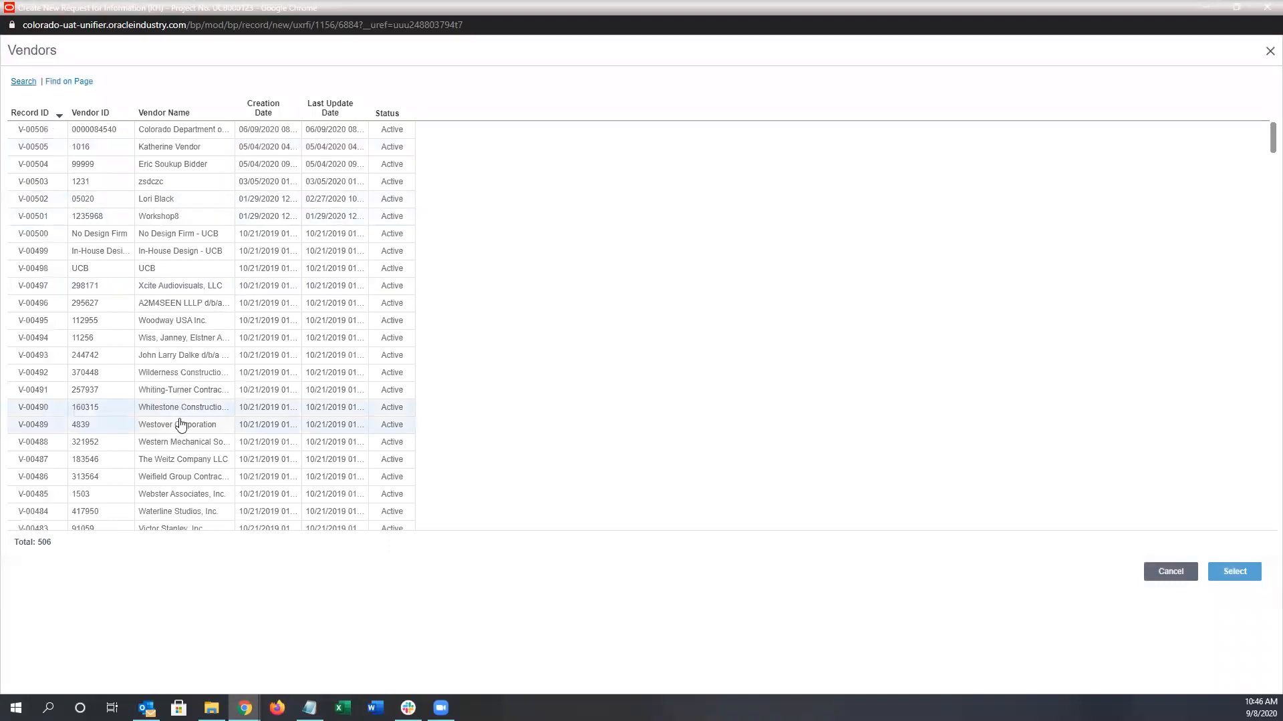
Step: Choose Woodway USA Inc. as the contractor and set the Contractor Contact Title to PM
left_click(183, 322)
left_click(1235, 572)
left_click(152, 382)
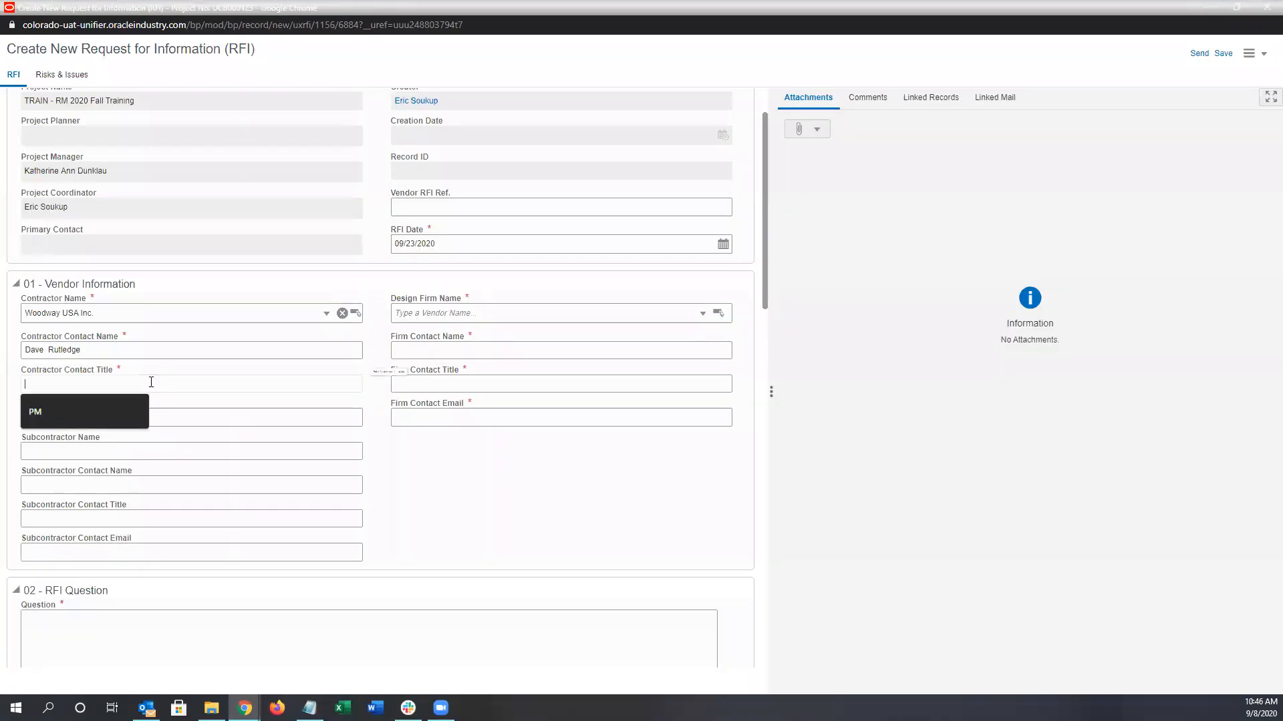
left_click(142, 410)
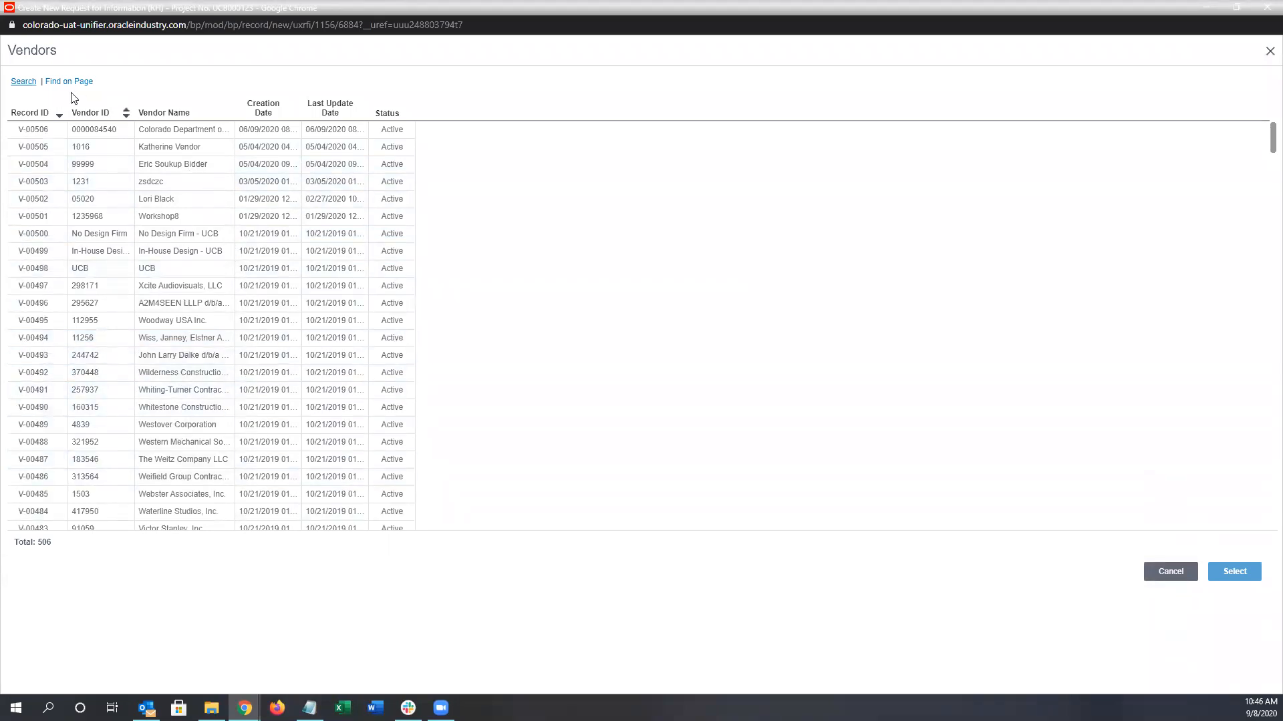
Step: Filter the vendor names by "des" and choose Contemporary Design Company d/b/a Shuttle Systems as the design firm
left_click(181, 128)
type("des")
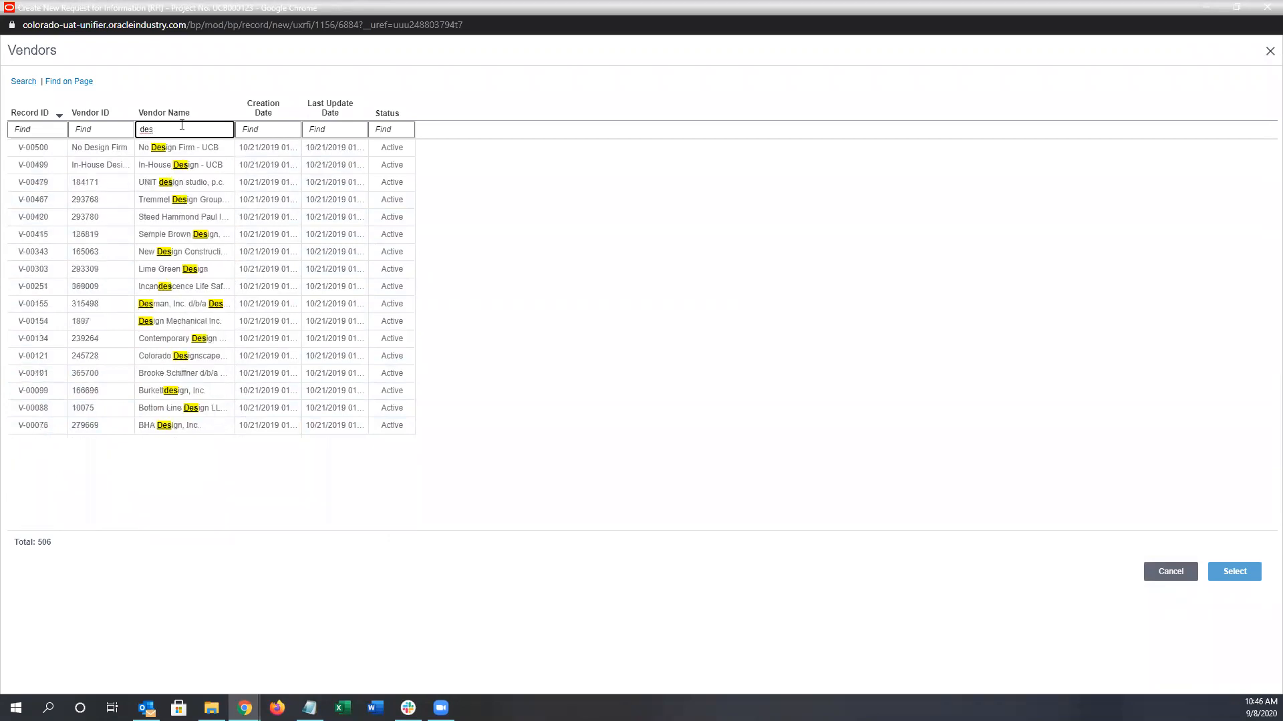
left_click(177, 338)
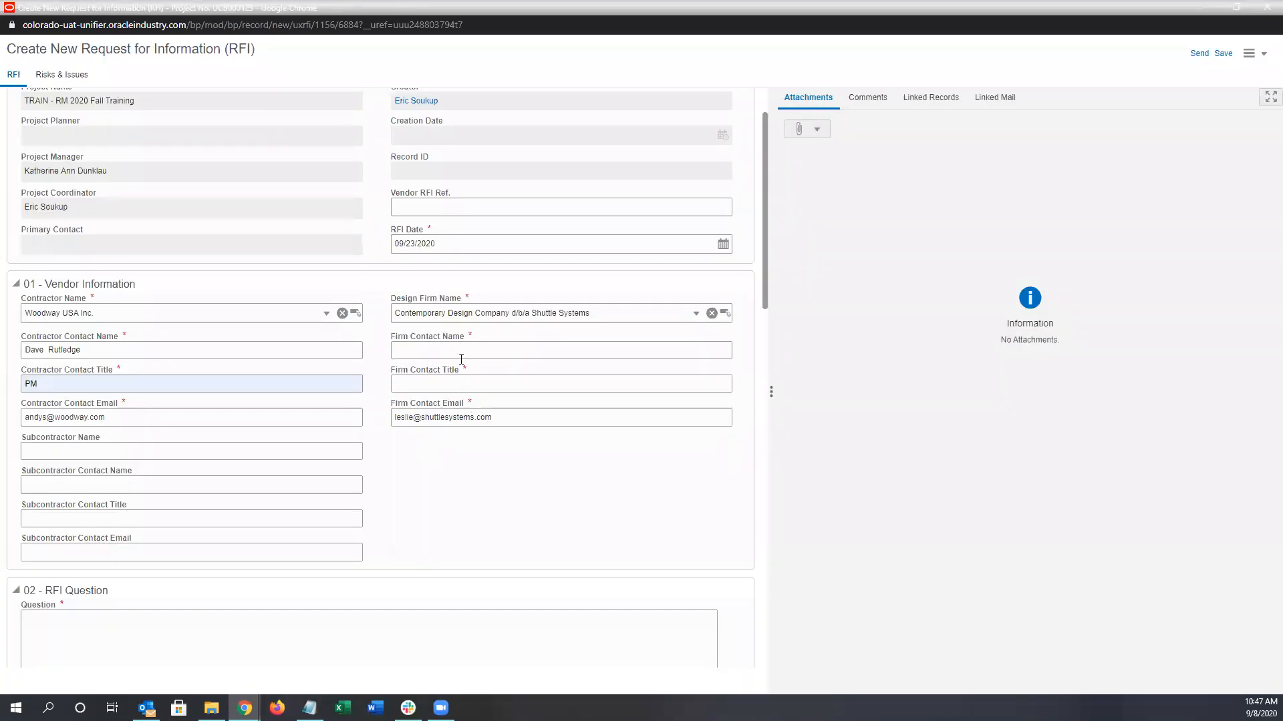
Step: Fill in the Firm Contact Name with "Contact Name" and the Firm Contact Title with "Title"
left_click(460, 351)
left_click(453, 377)
left_click(449, 384)
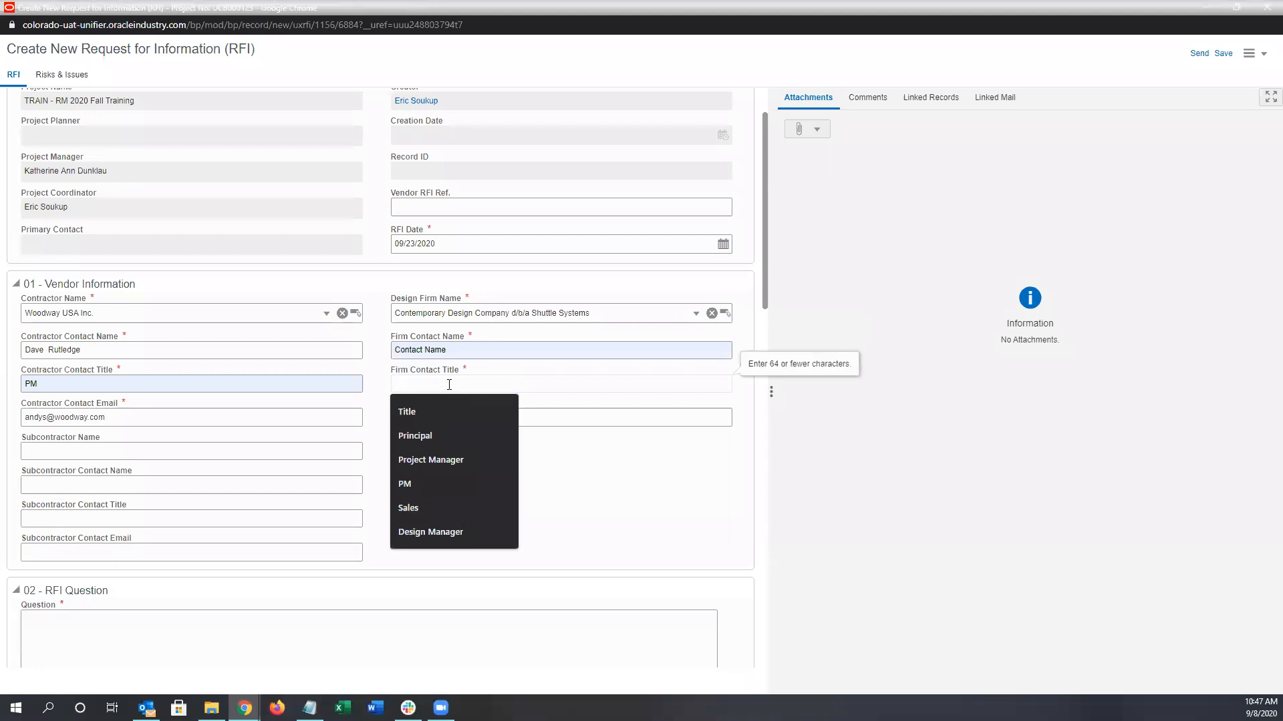
left_click(449, 411)
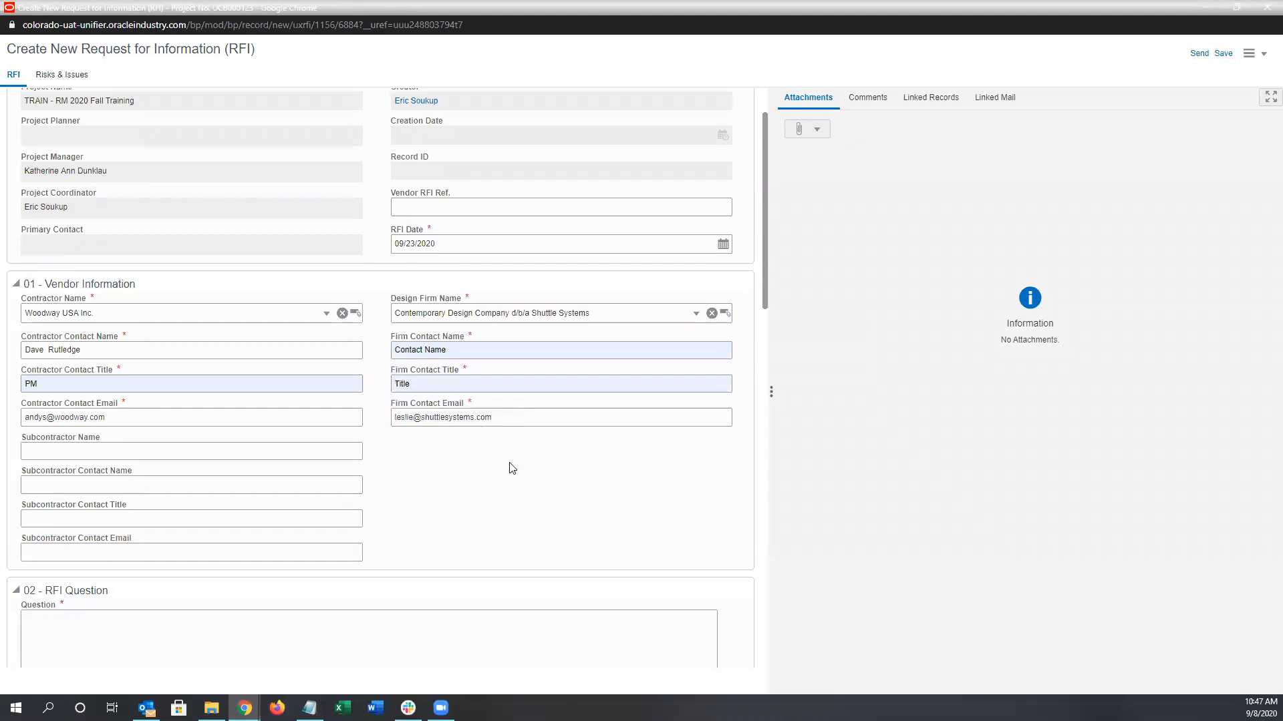
Step: Enter "Where do I enter RFIs?" as the question in the RFI Question section
scroll(512, 468, "down", 6)
left_click(281, 244)
type("Where do I enter RFIs?")
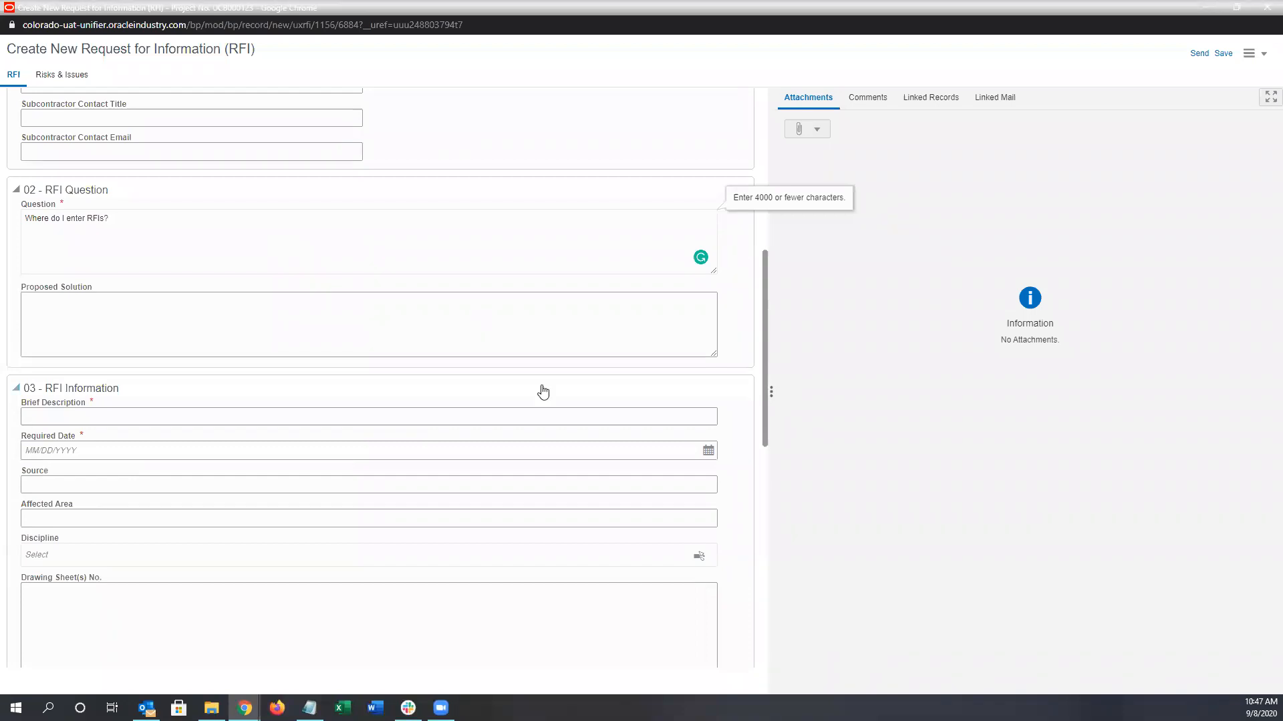
Step: Enter "RFI Location" as the Brief Description and set the Required Date to 09/15/2020
scroll(541, 390, "down", 3)
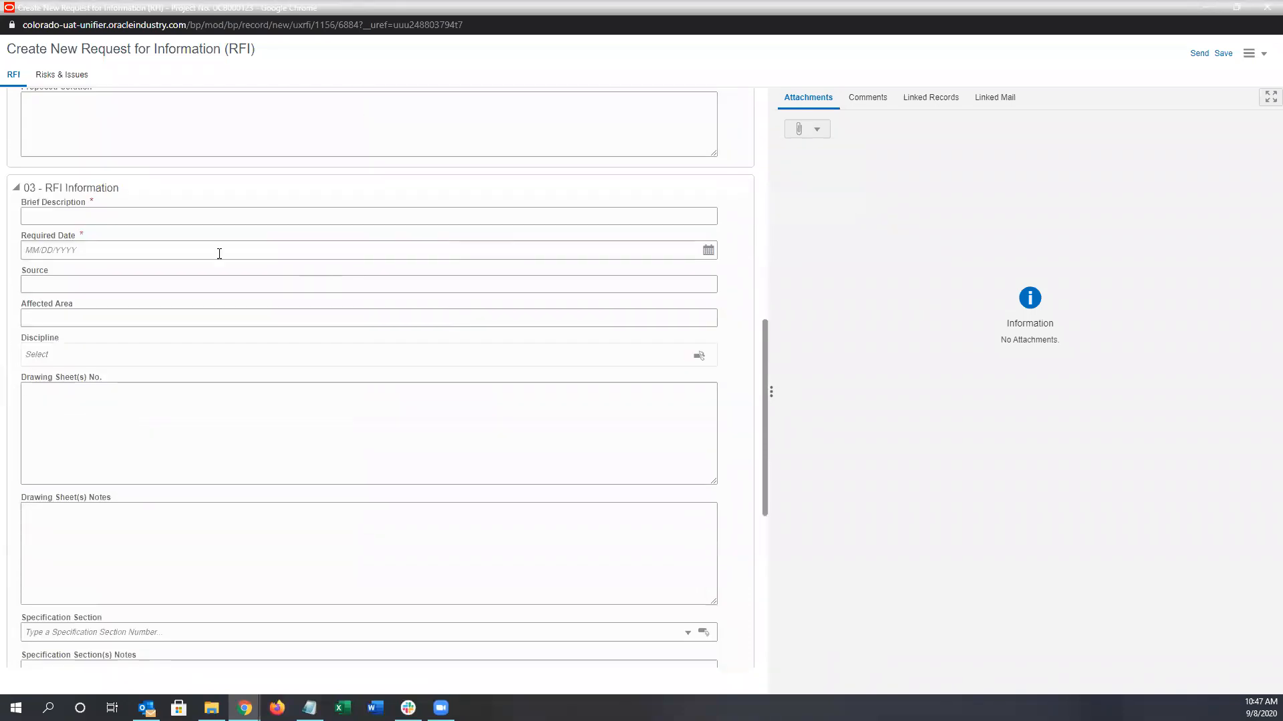
left_click(151, 214)
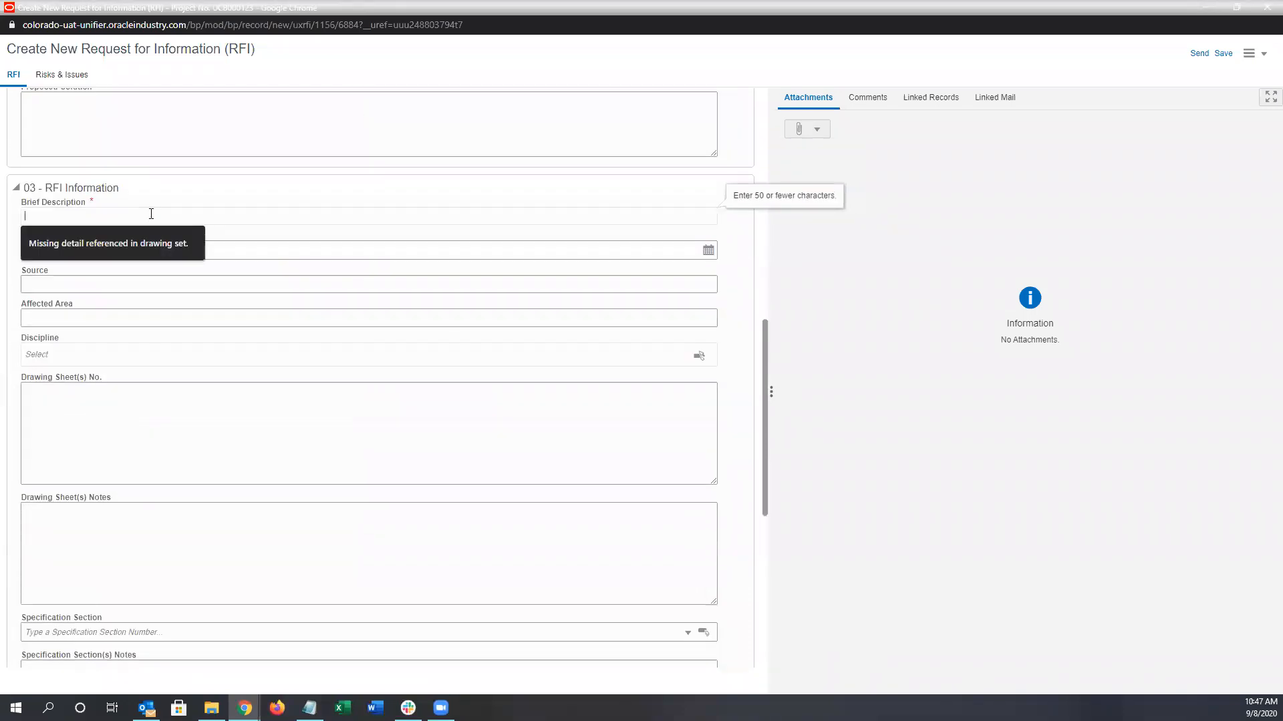
type("R")
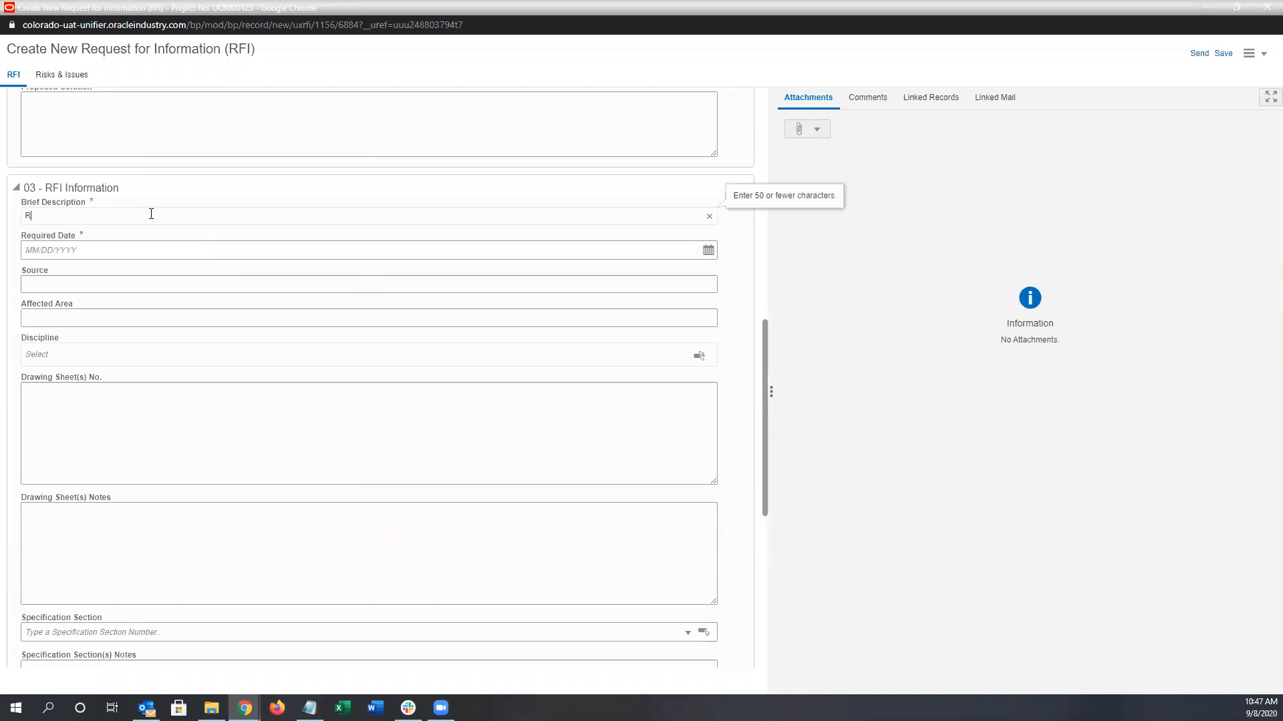
type("FI Location")
left_click(707, 250)
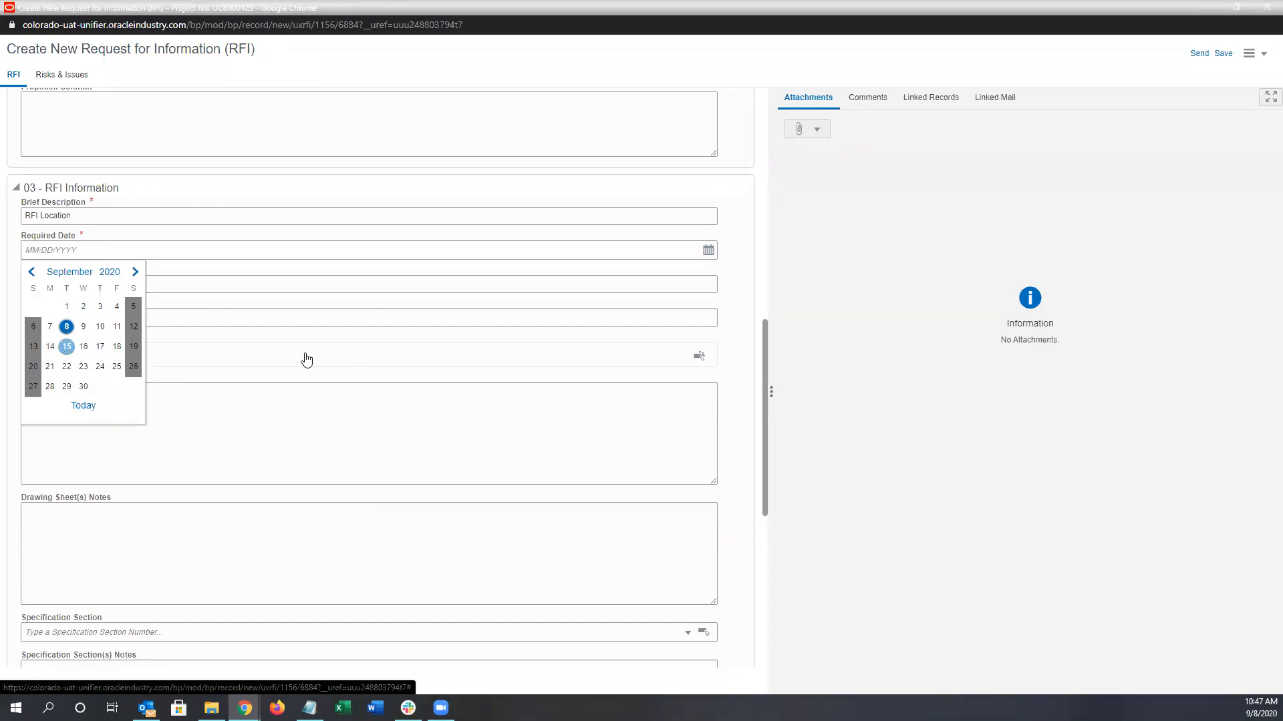
left_click(66, 346)
Step: Set both Potential Cost Impact and Potential Schedule Impact to Unknown in the Cost & Schedule Information section
scroll(471, 346, "down", 6)
left_click(191, 420)
left_click(78, 469)
left_click(99, 457)
left_click(87, 503)
Step: Clear the Firm Contact Email field in the Vendor Information section
scroll(649, 353, "up", 2)
scroll(649, 353, "up", 10)
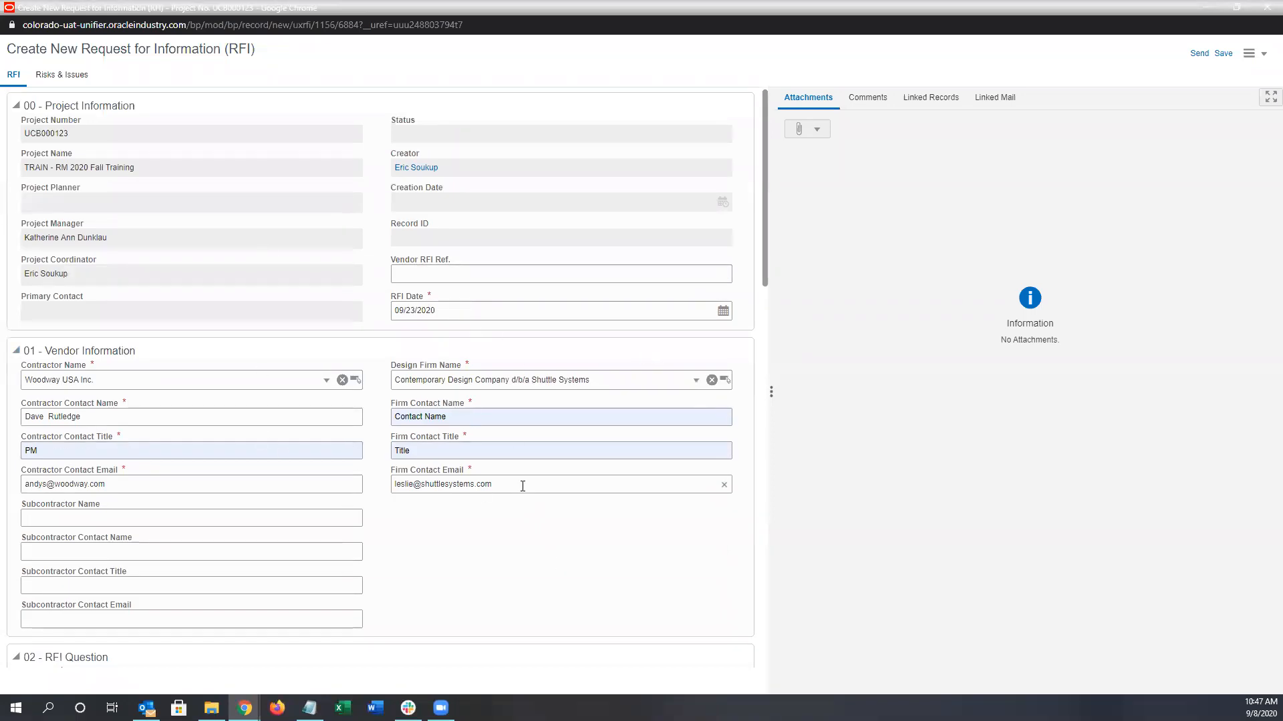
left_click_drag(523, 486, 368, 495)
key("BackSpace")
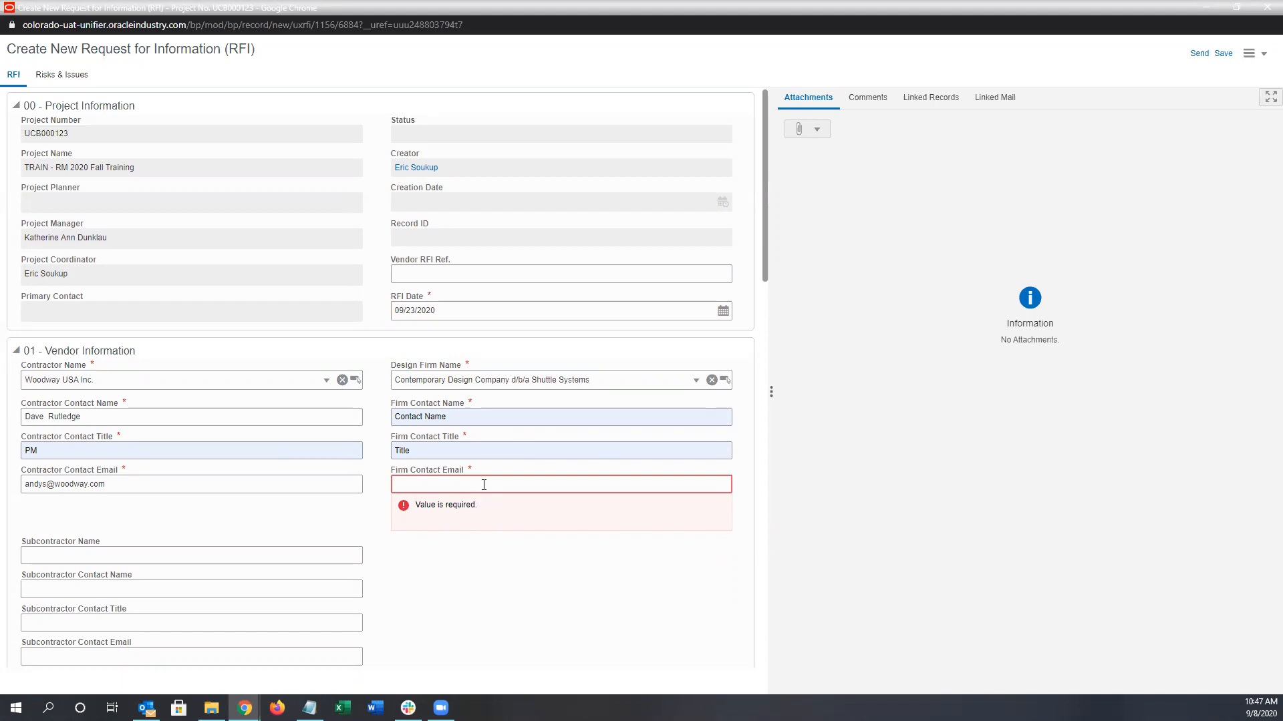
Step: Try to send the RFI and review the Errors and Warnings list, widening its Description column
left_click(1201, 54)
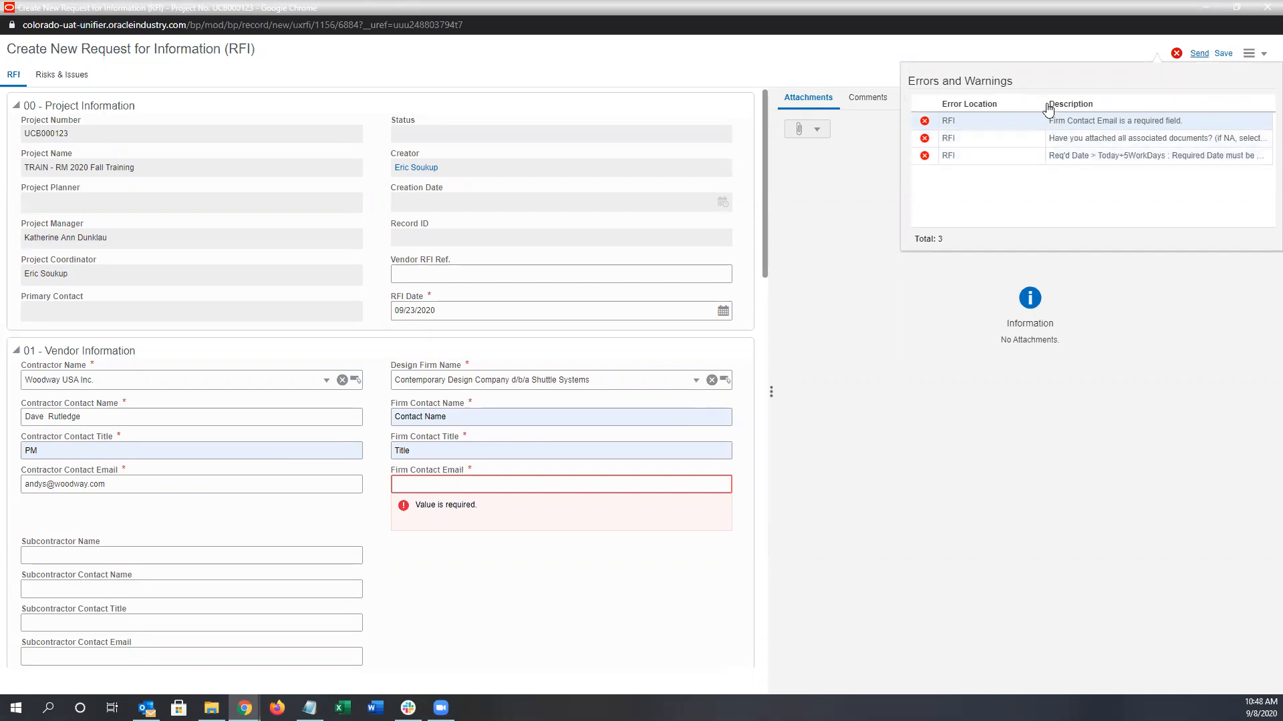
left_click_drag(1029, 104, 976, 104)
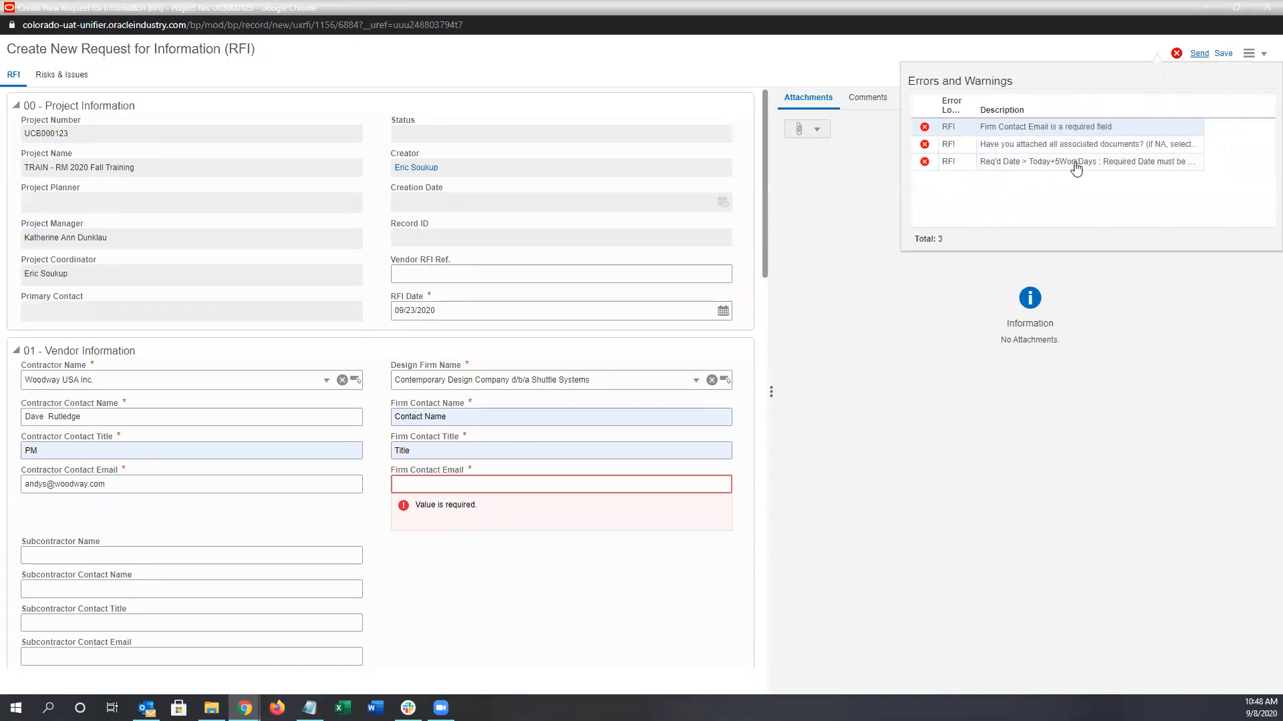
left_click_drag(1201, 111, 1264, 115)
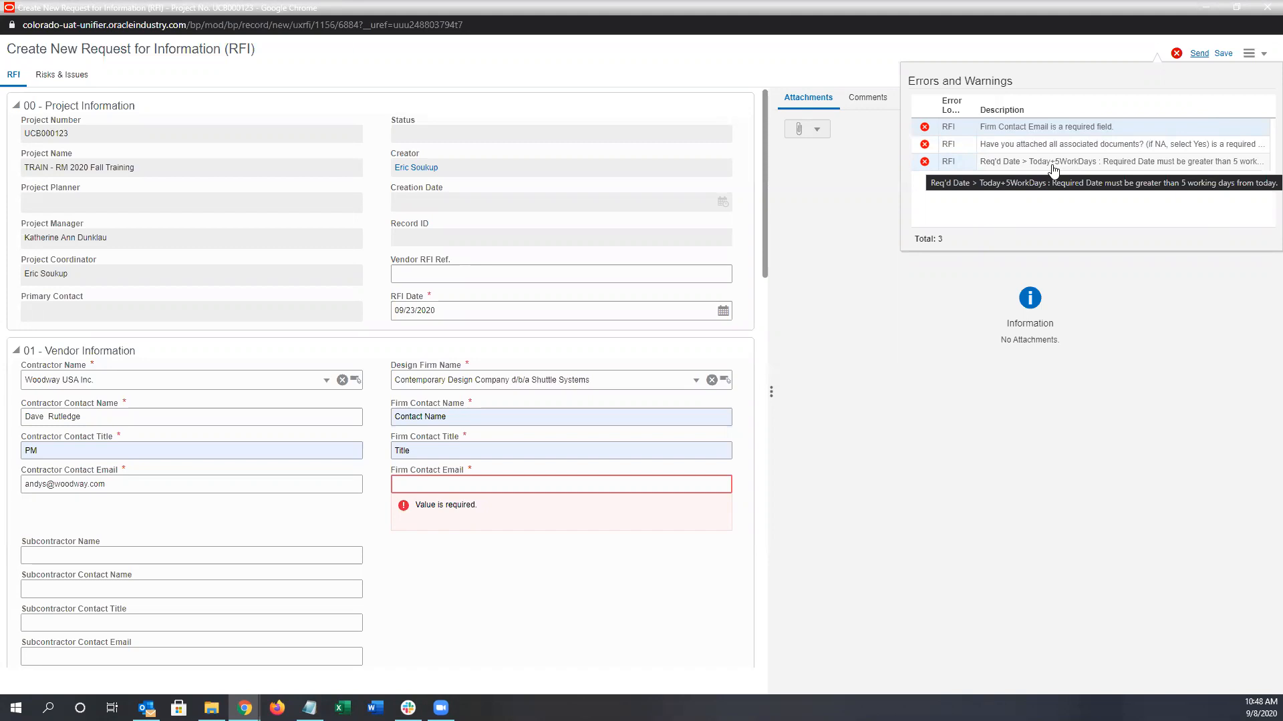
Step: Close the Errors and Warnings list and fill in the firm contact's email with a saved address
left_click(518, 601)
left_click(431, 485)
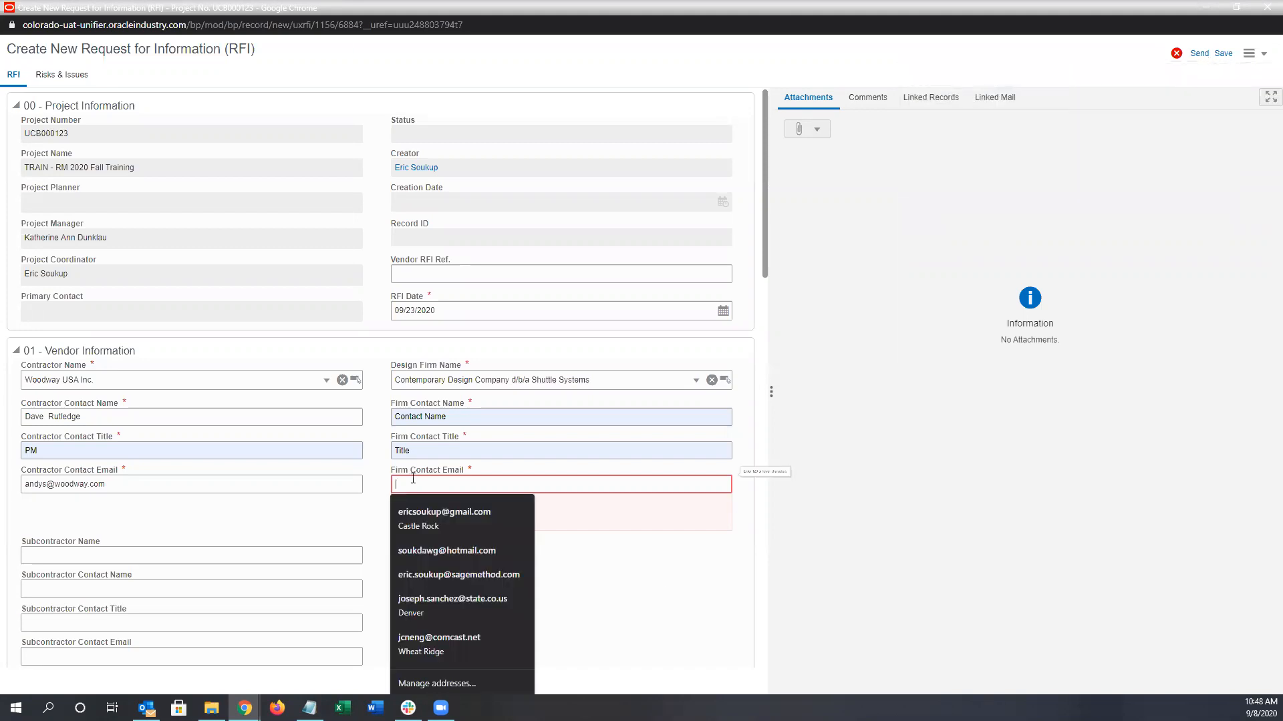
left_click(431, 512)
Step: Set the Required Date in the RFI Information section to 09/22/2020
scroll(564, 558, "down", 8)
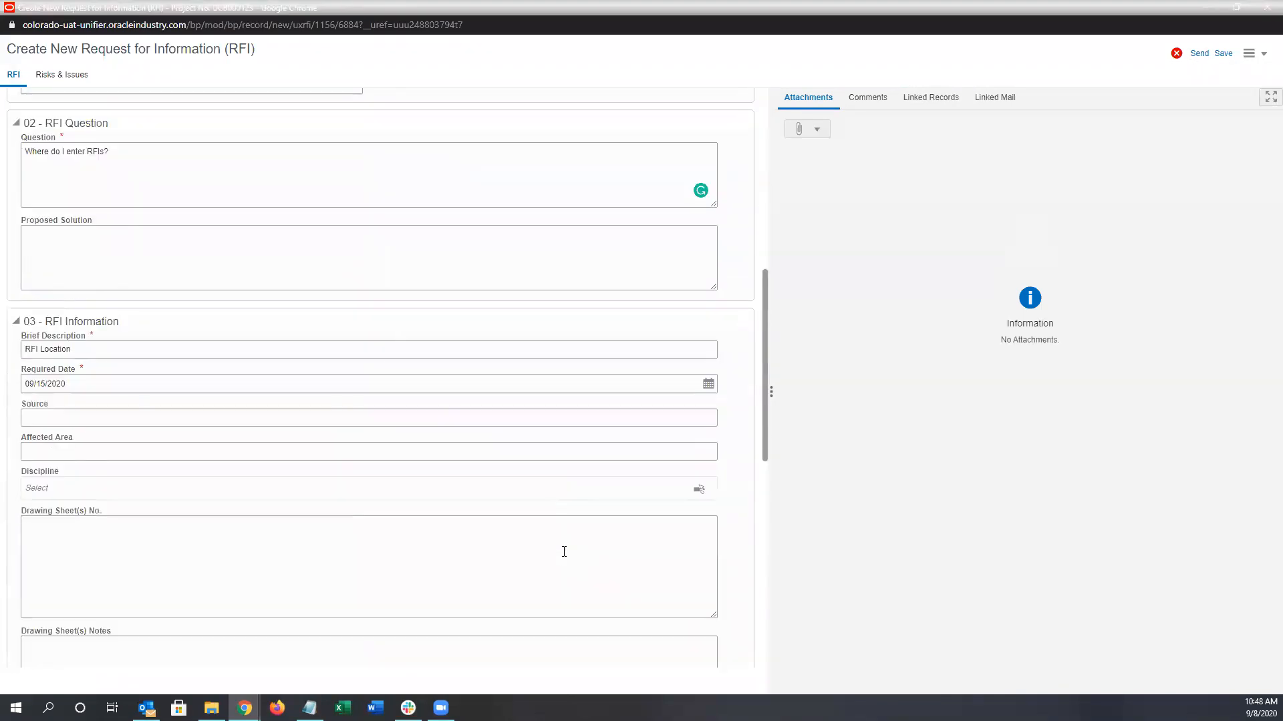
left_click(65, 383)
left_click(66, 499)
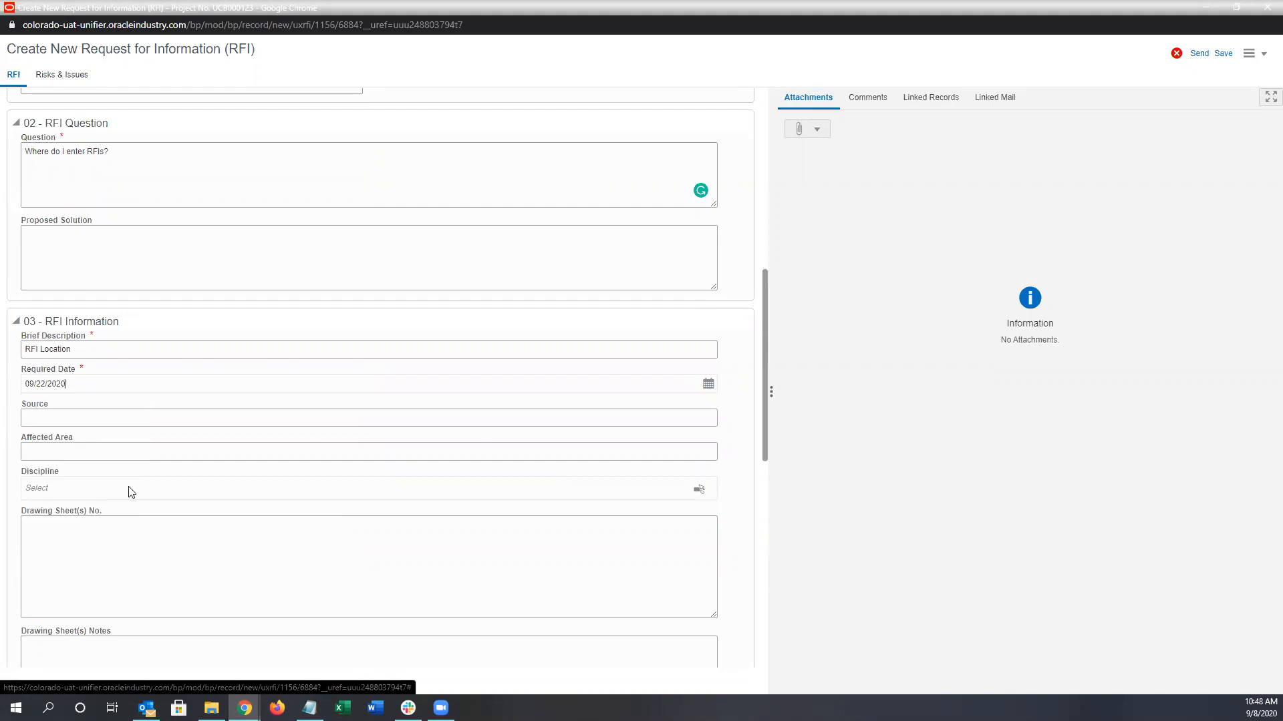
Step: Answer Yes to the question whether all associated documents have been attached
scroll(374, 445, "down", 4)
scroll(376, 443, "down", 3)
left_click(308, 455)
left_click(39, 475)
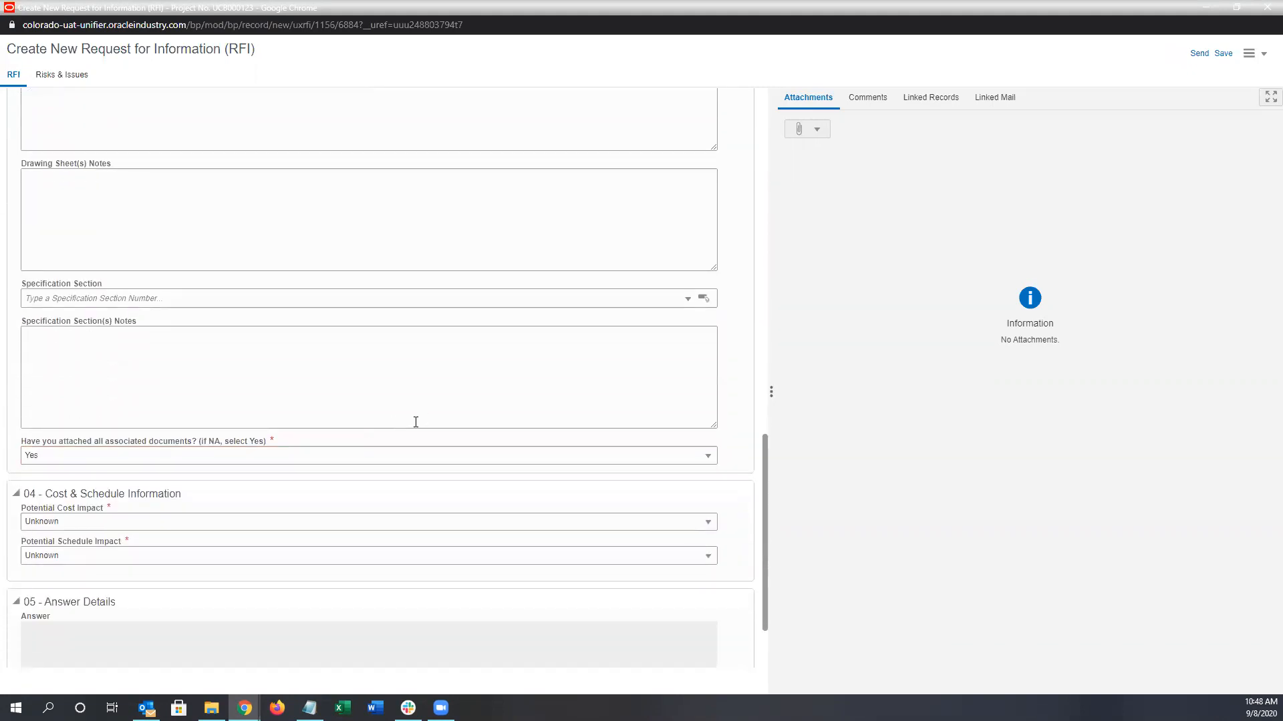
Step: Widen the Attachments area beside the form and open the upload window for attaching files from the computer
scroll(404, 418, "up", 15)
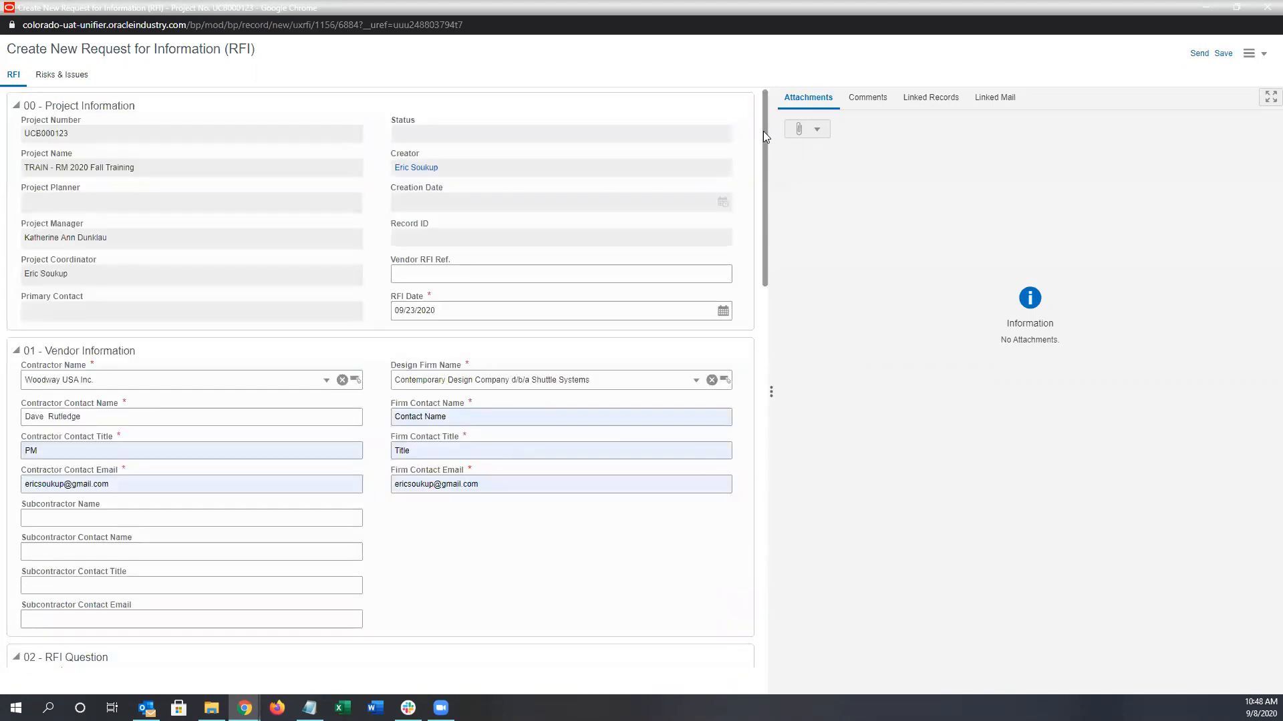
left_click_drag(769, 132, 714, 132)
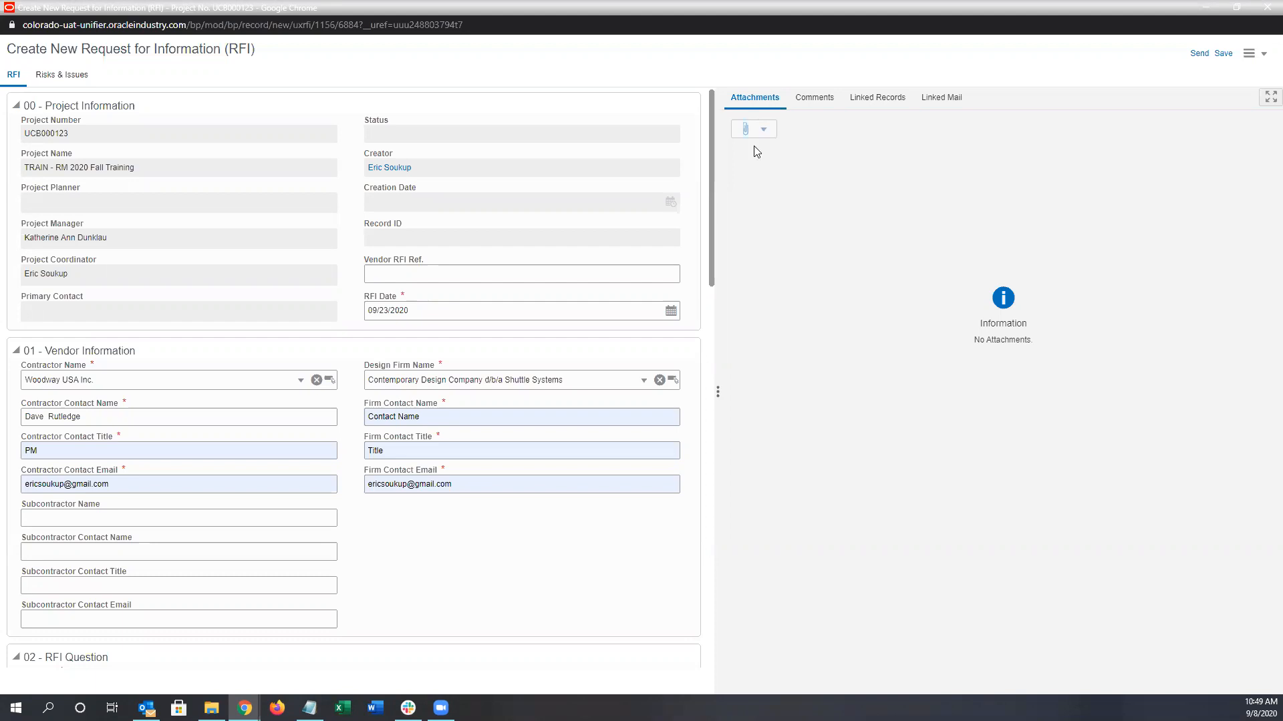
left_click(765, 131)
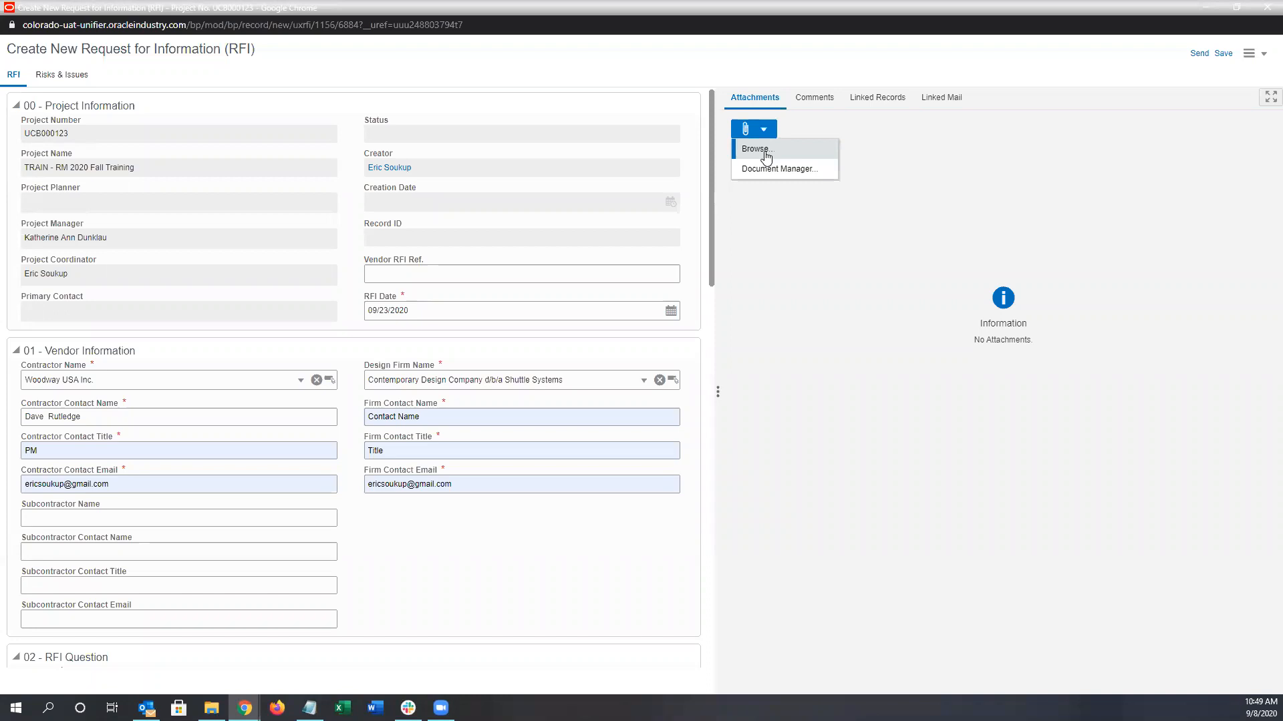
left_click(822, 150)
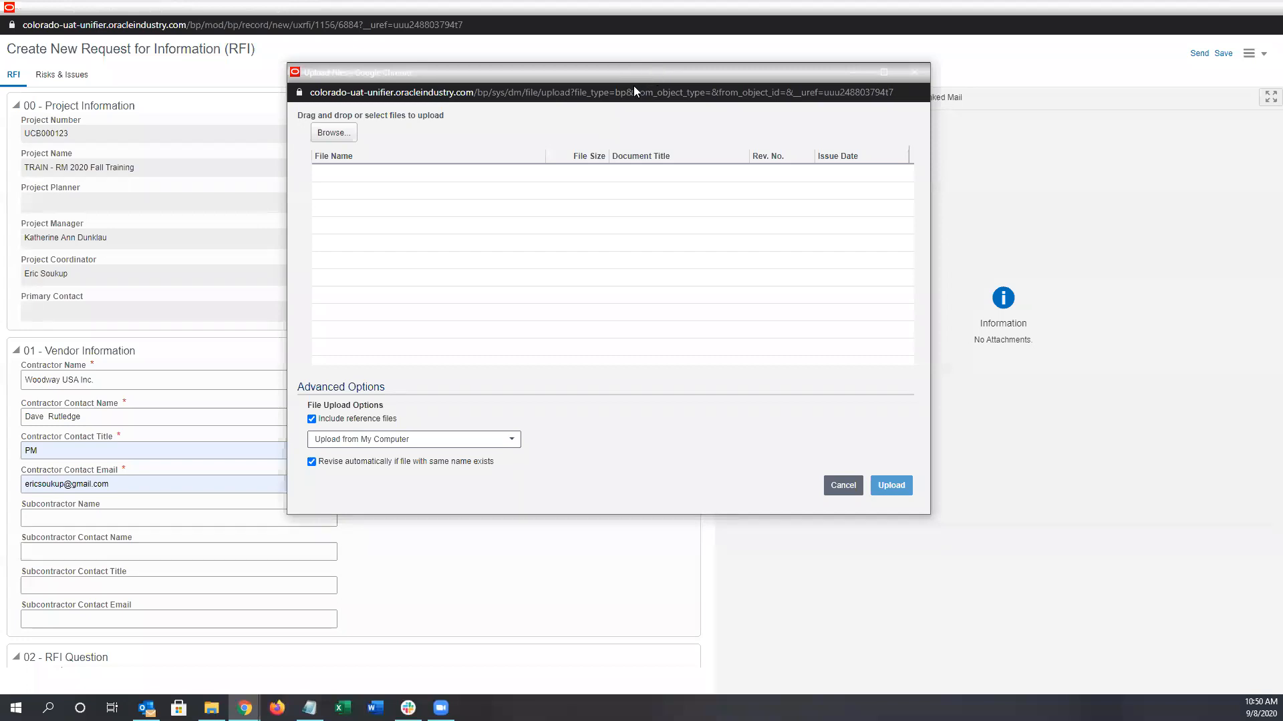
Step: Move the upload window aside, look at the local file picker, and close it without choosing a file
left_click_drag(633, 85, 673, 87)
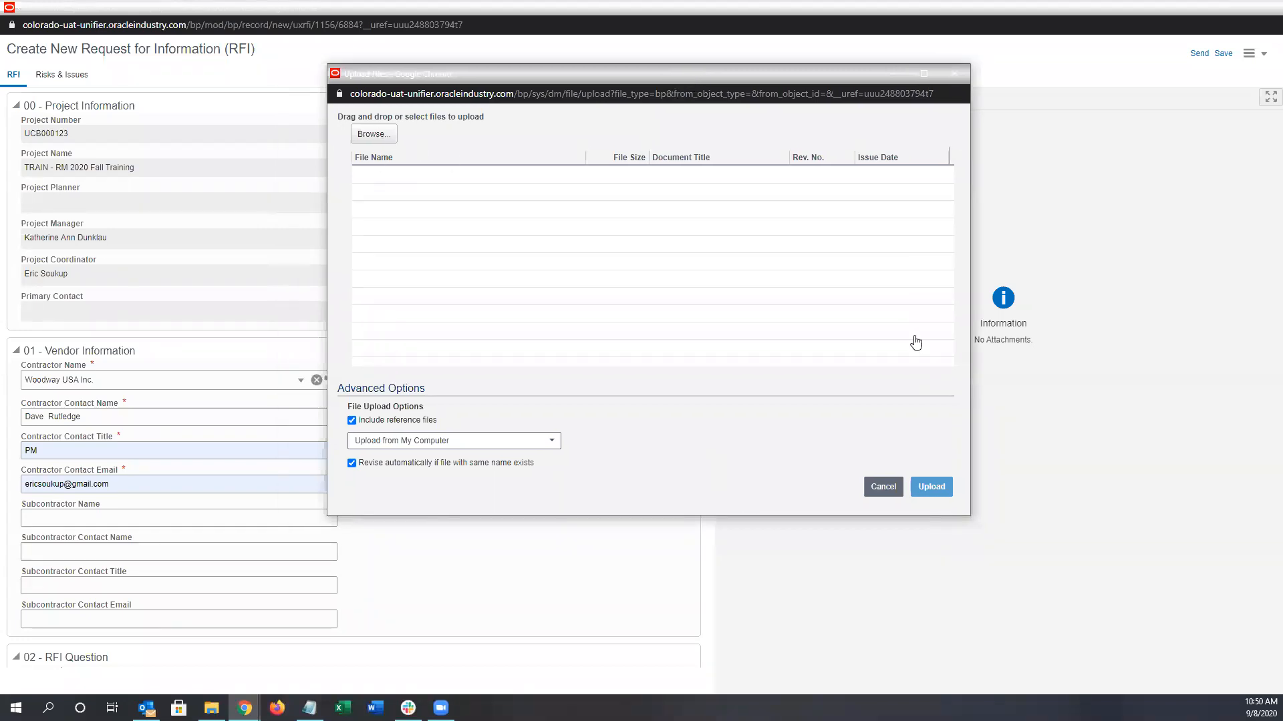
left_click(385, 139)
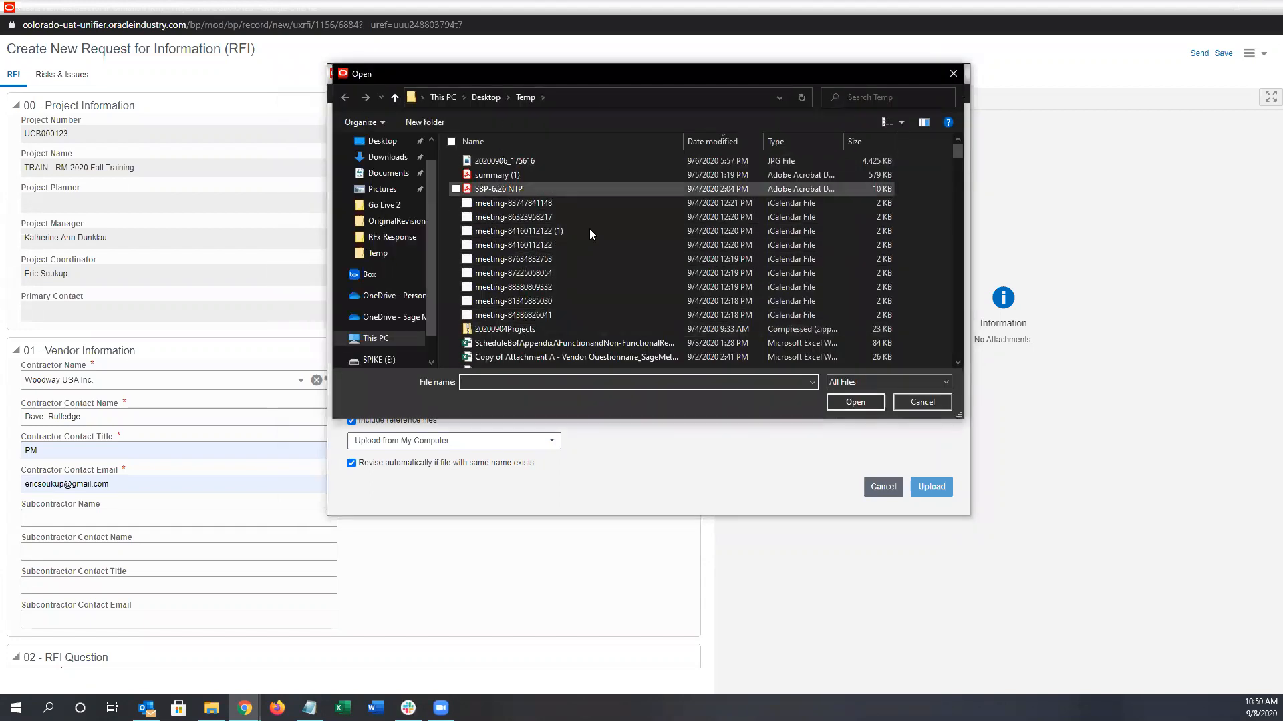
left_click(953, 74)
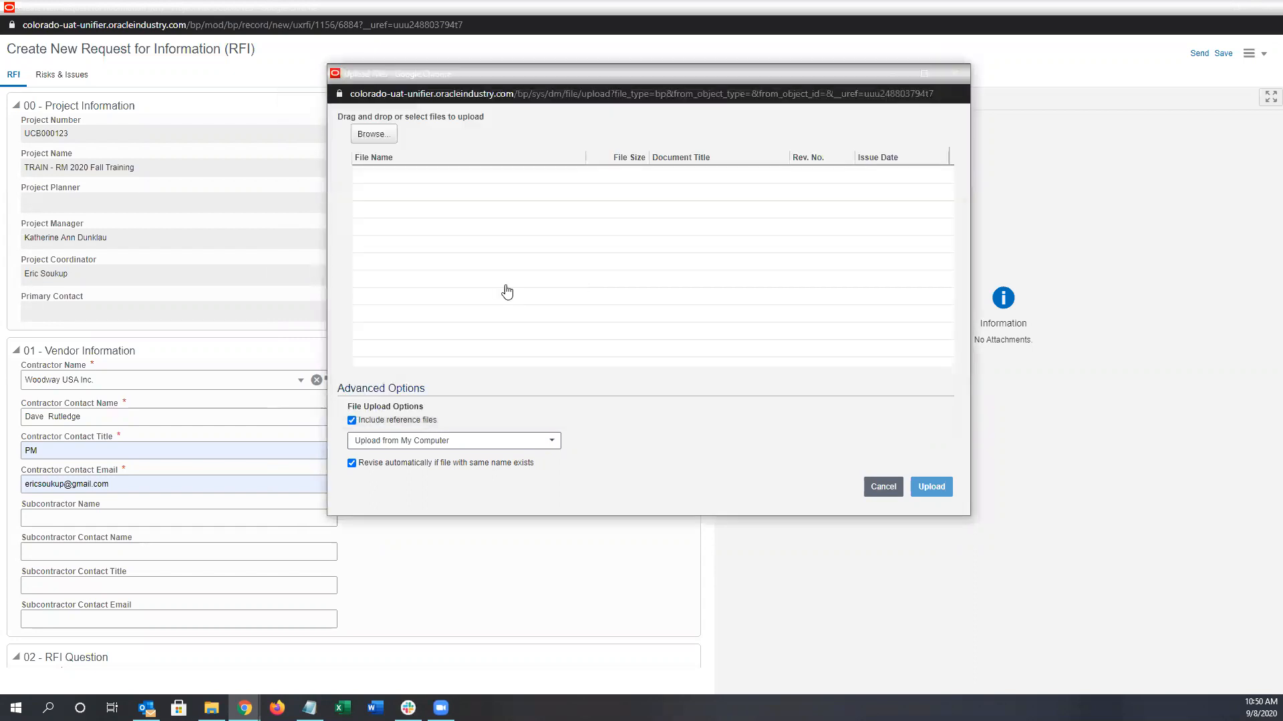
Step: Switch to File Explorer, add UCB PMS E2E Schedule v1-1 from the Training Docs folder to the upload list, and remove it again
key("alt+Tab")
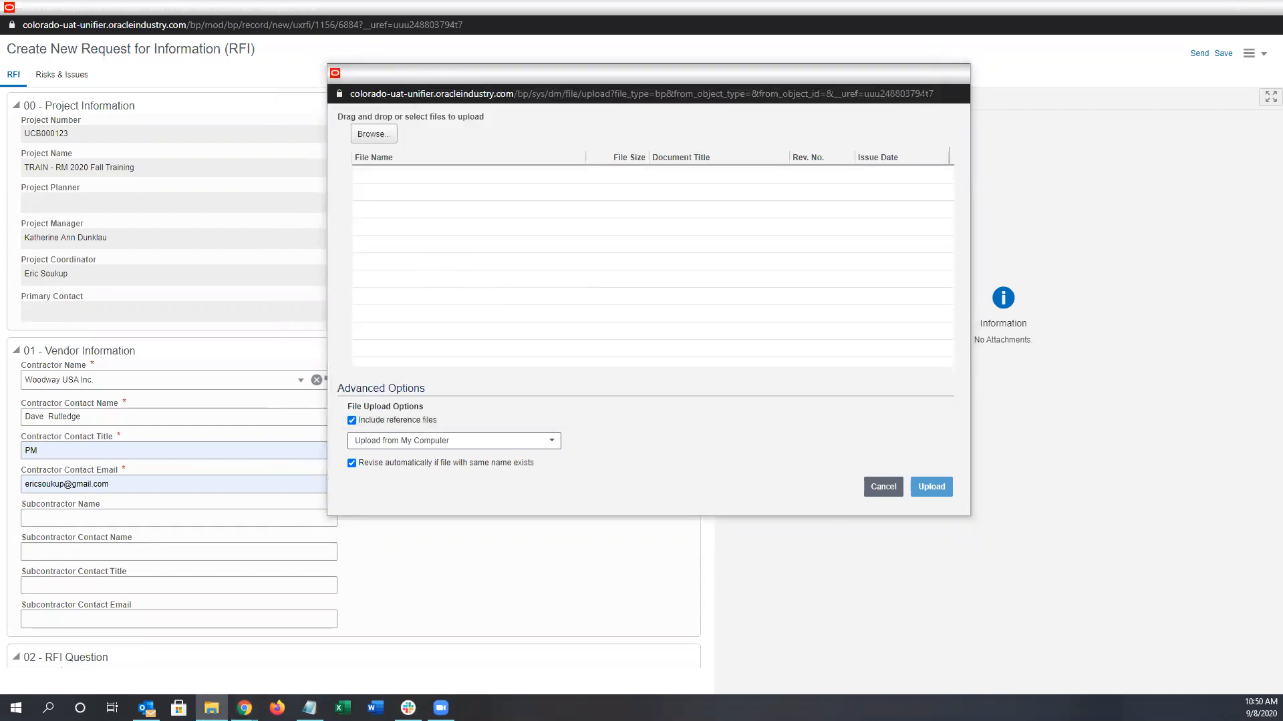
scroll(877, 454, "up", 2)
scroll(877, 454, "down", 2)
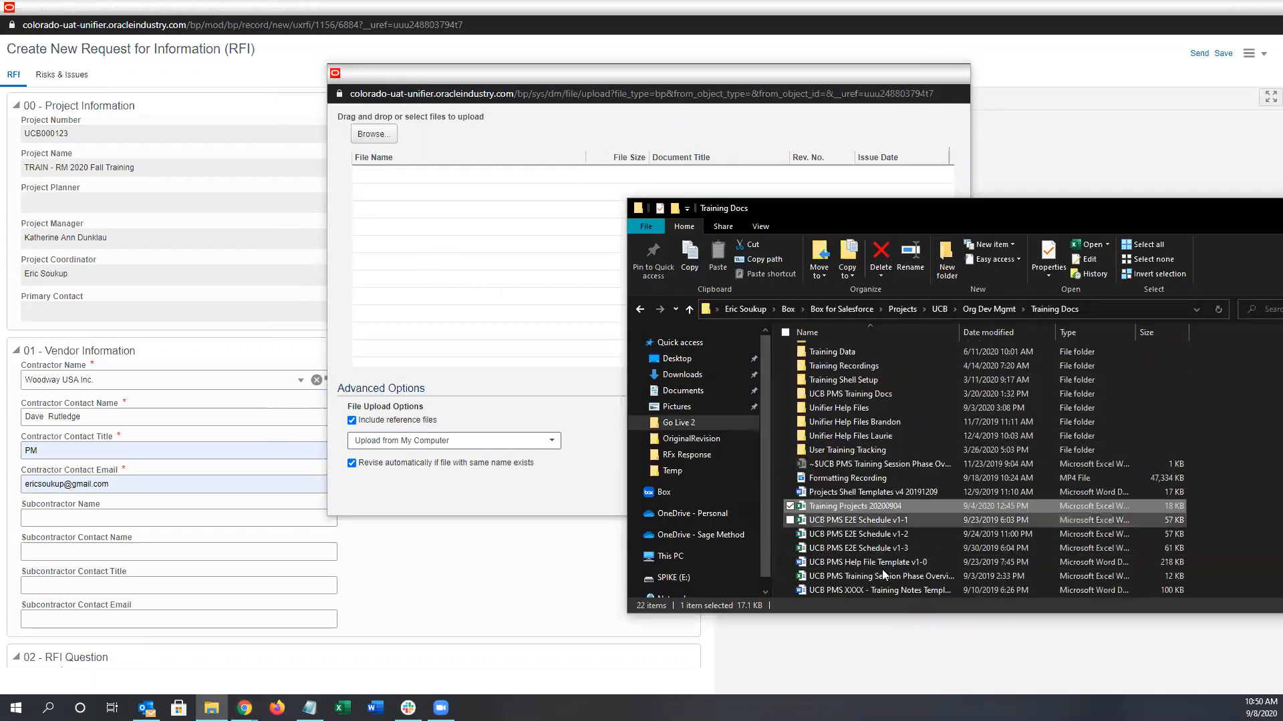
left_click_drag(929, 208, 729, 208)
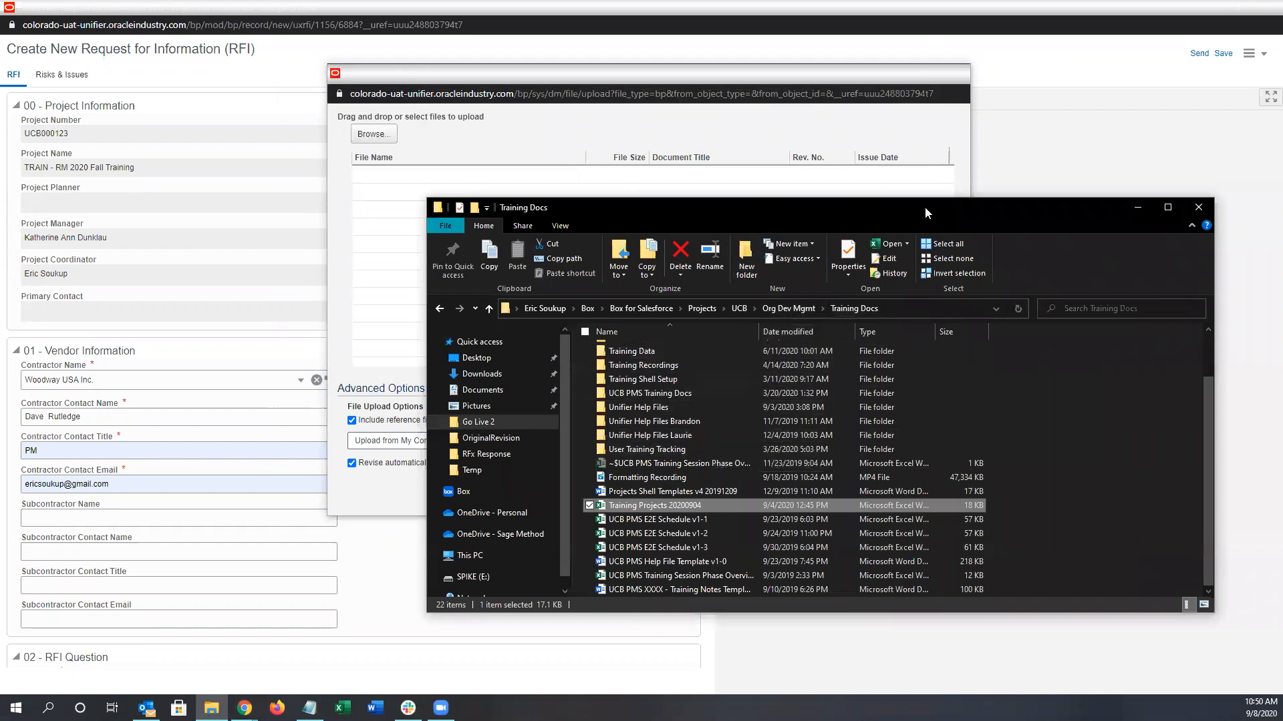
left_click_drag(925, 208, 1105, 210)
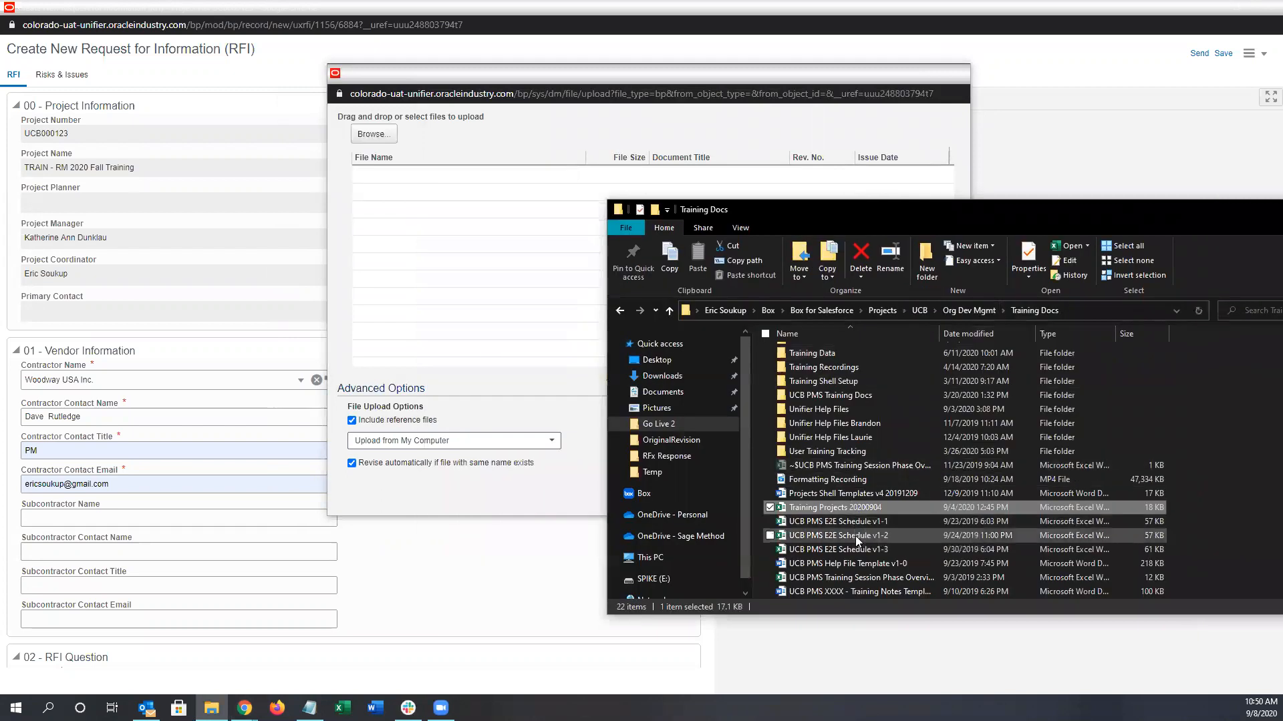
left_click_drag(847, 525, 415, 277)
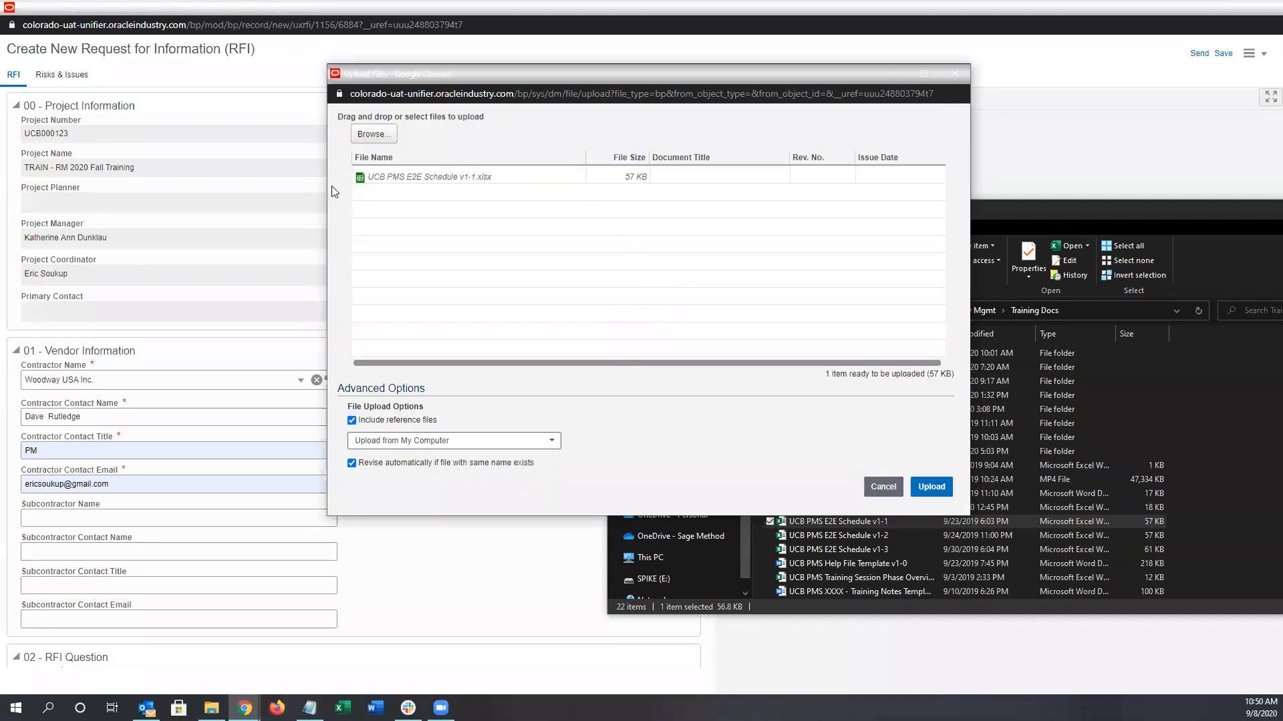
left_click(345, 177)
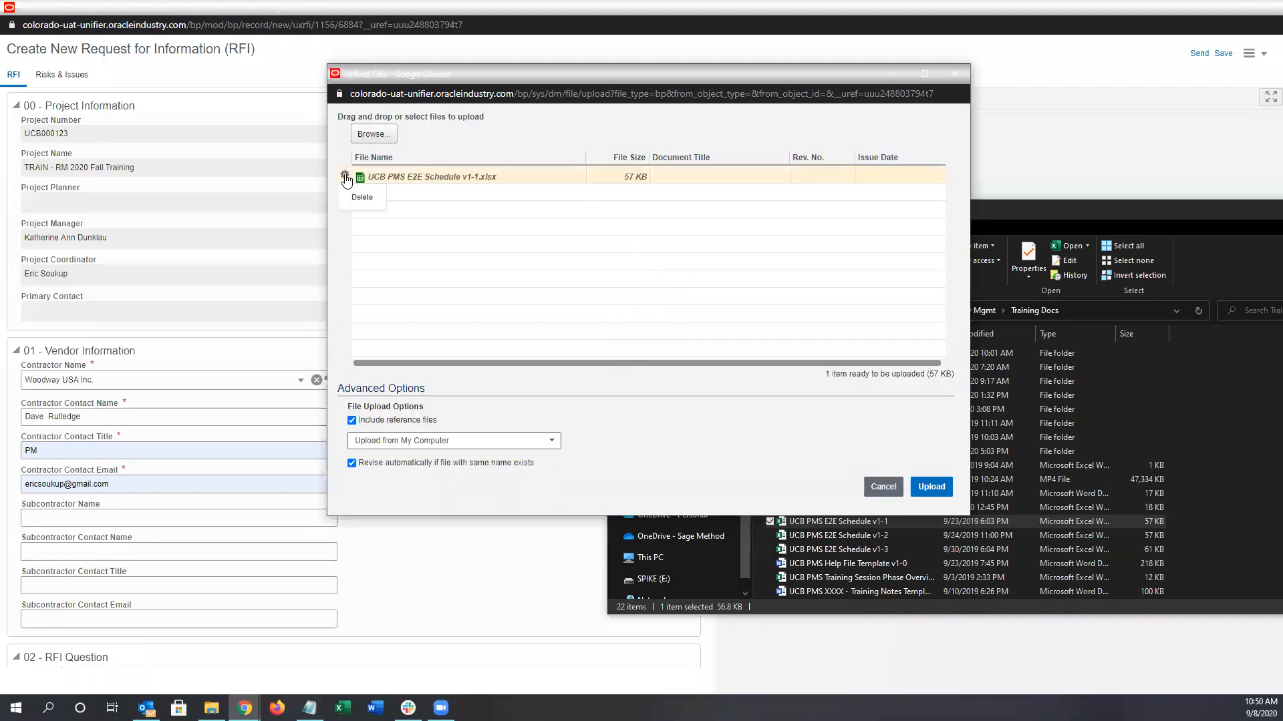
left_click(366, 201)
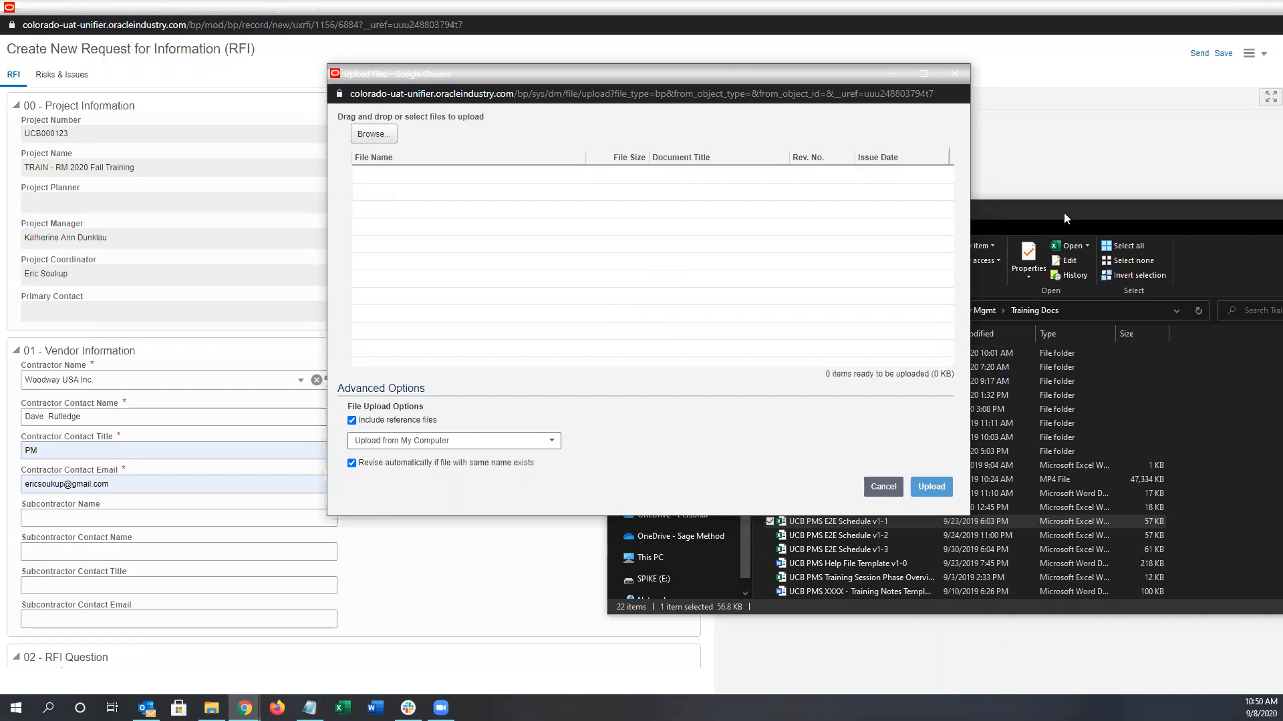
Step: Add 3.5.4 RFIs 20200416.pdf from the Temp folder to the upload list and upload it as an attachment to the RFI
left_click(792, 524)
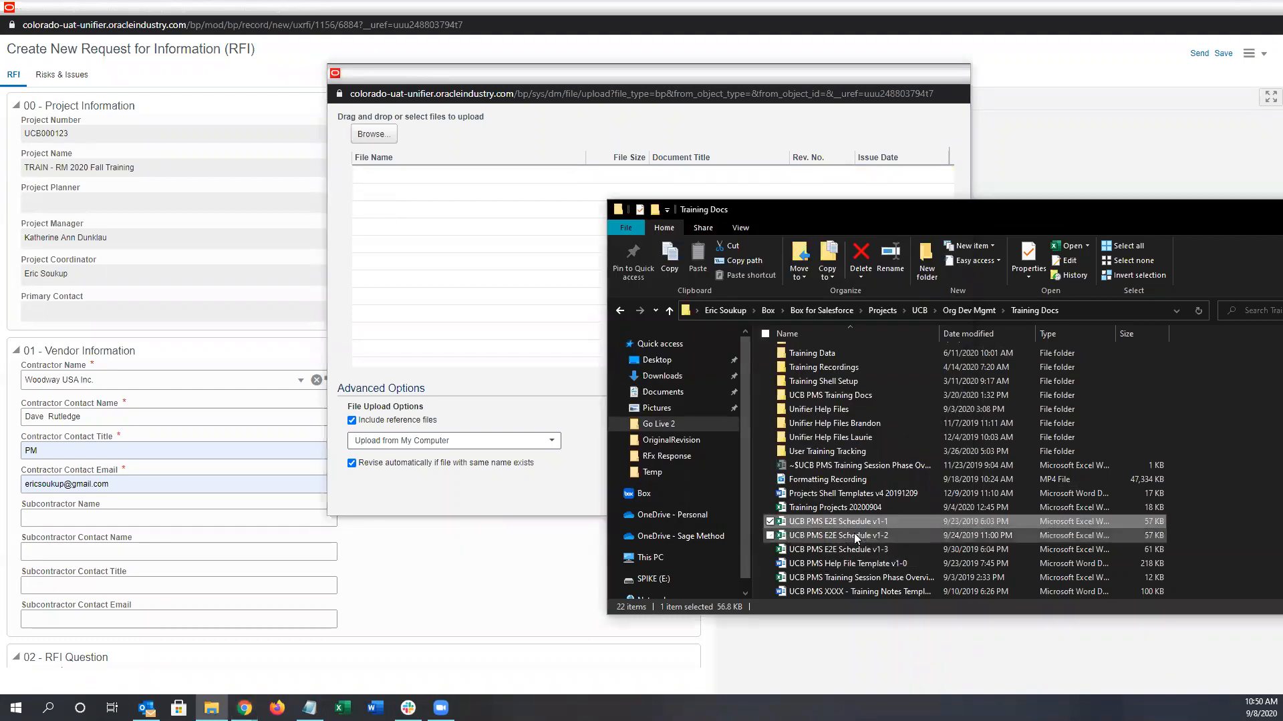
scroll(827, 479, "up", 2)
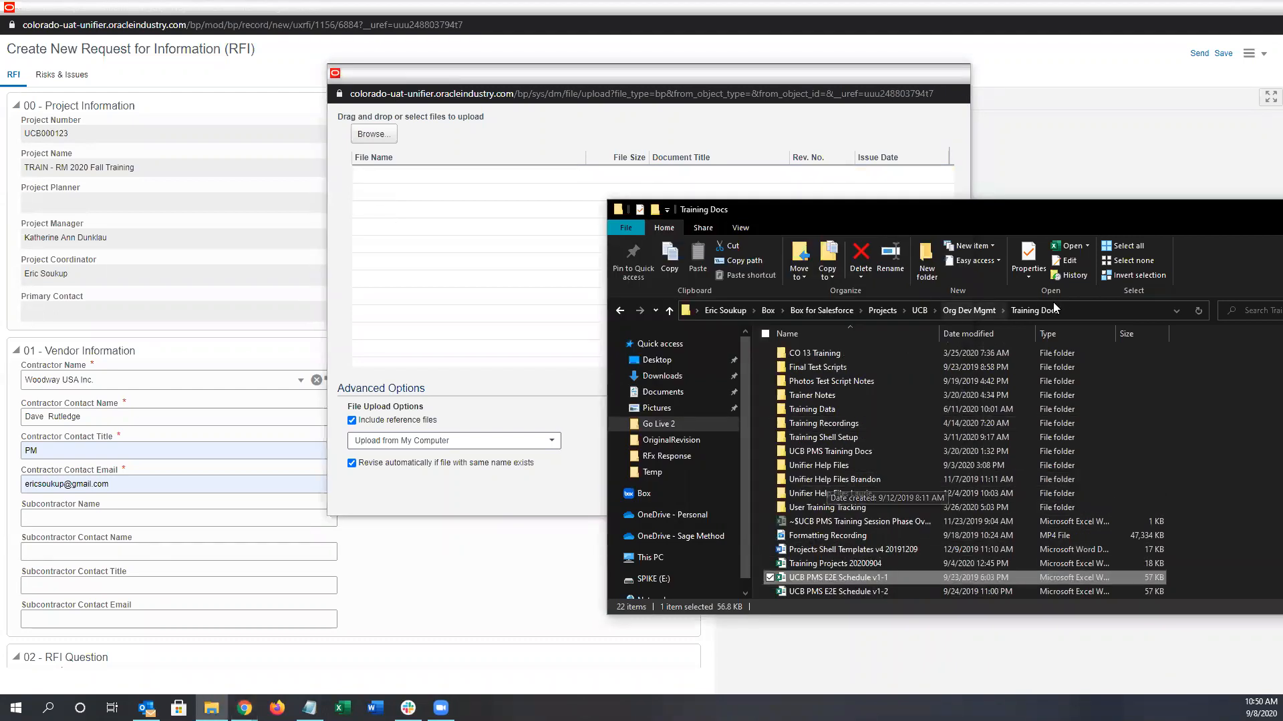
left_click(664, 470)
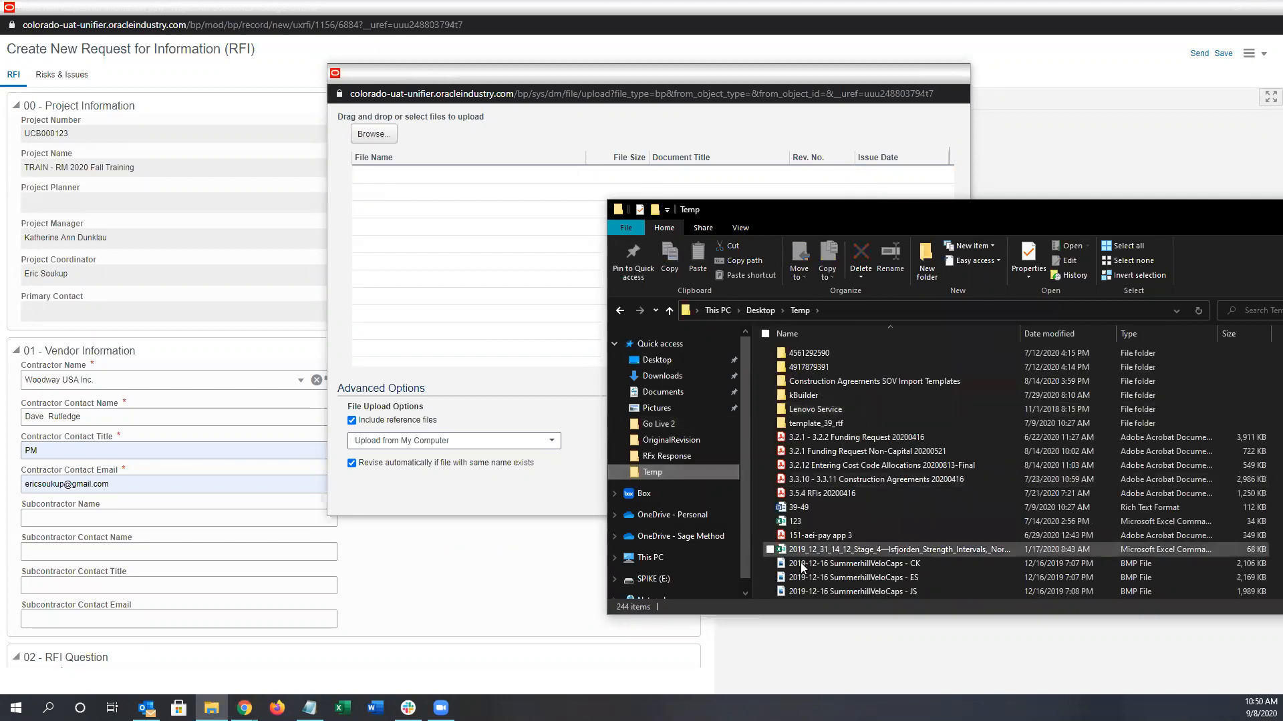
left_click_drag(814, 496, 486, 279)
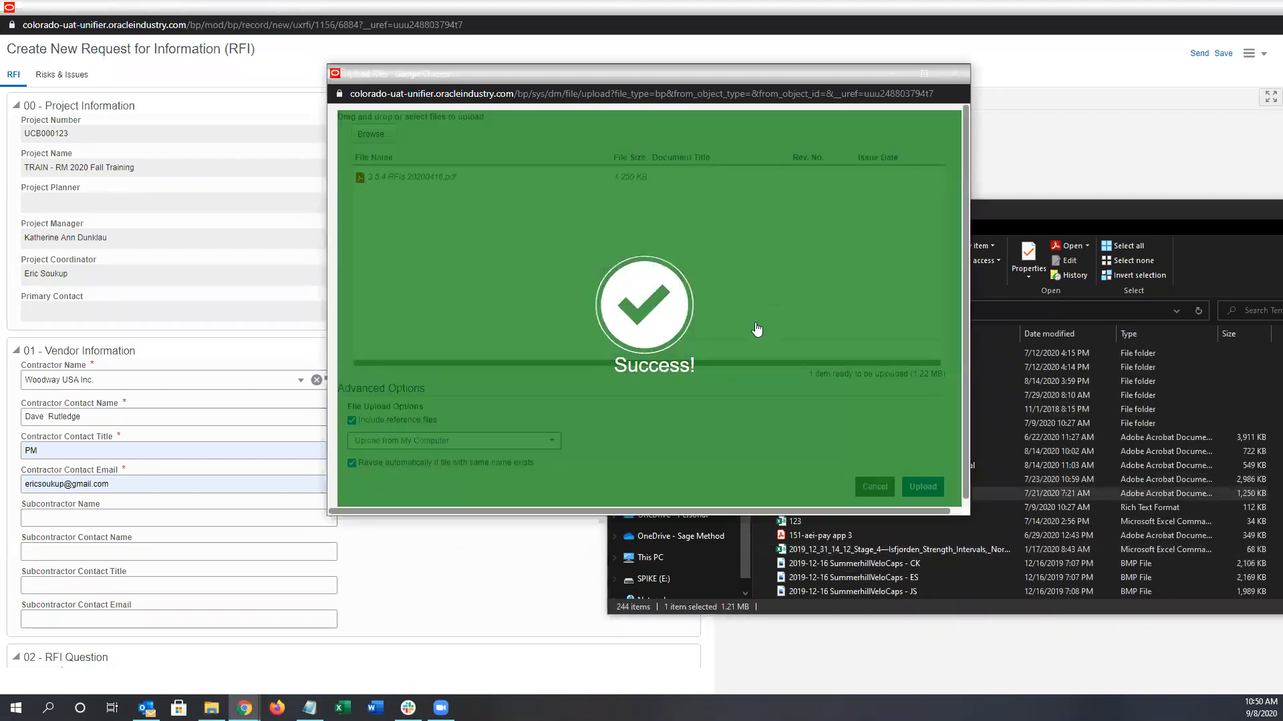
left_click_drag(461, 149, 461, 148)
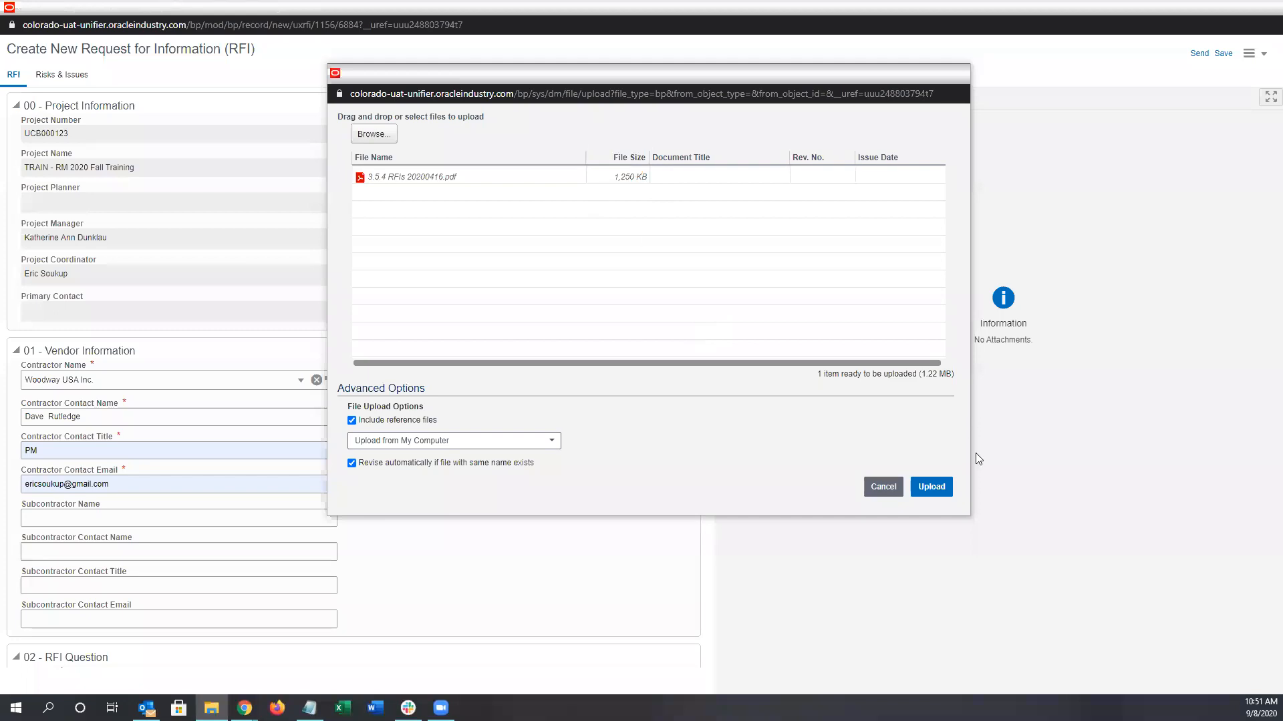
left_click(932, 487)
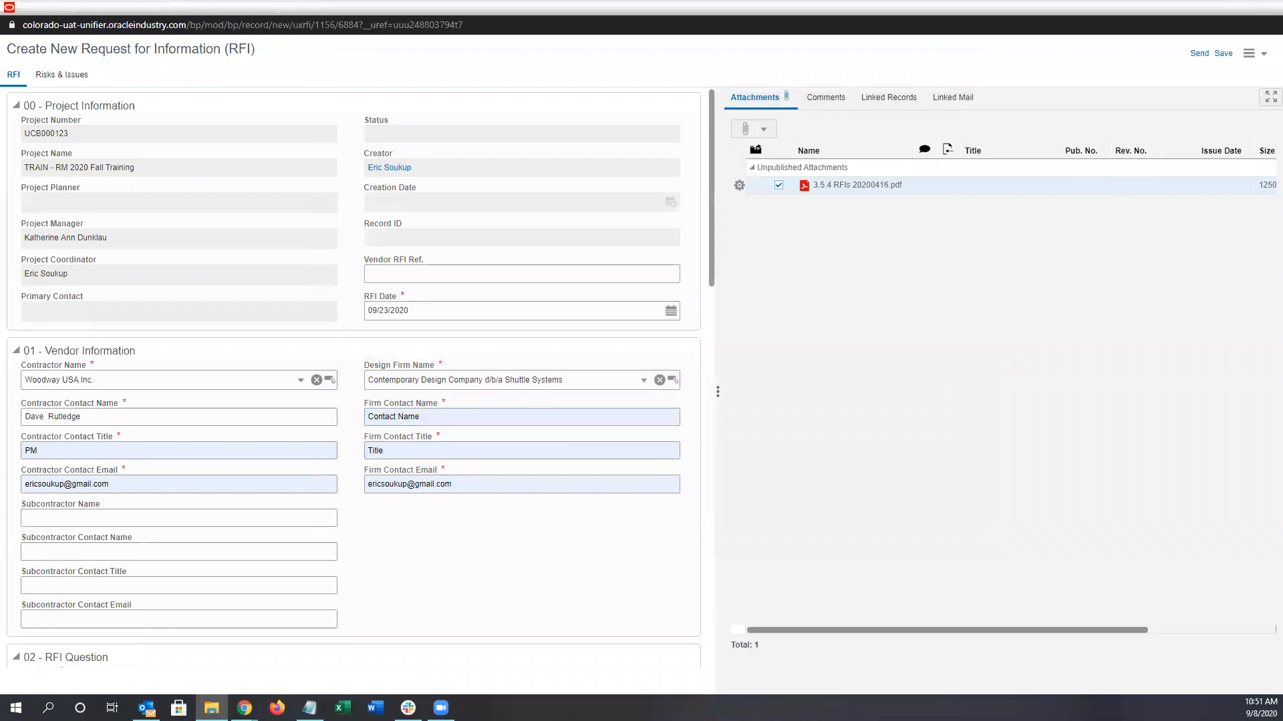
Step: Look at the Risks & Issues line items of the new RFI and return to the main RFI form
key("alt+Tab")
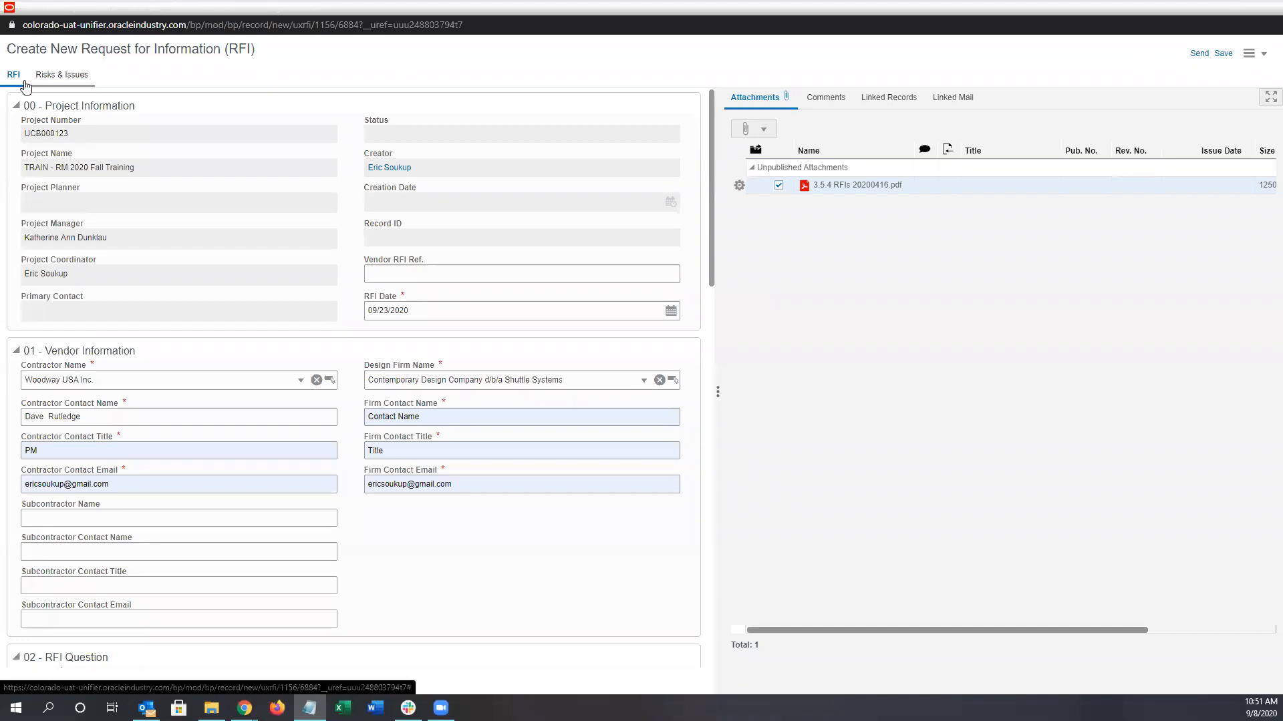
left_click(19, 84)
left_click(143, 77)
left_click(71, 78)
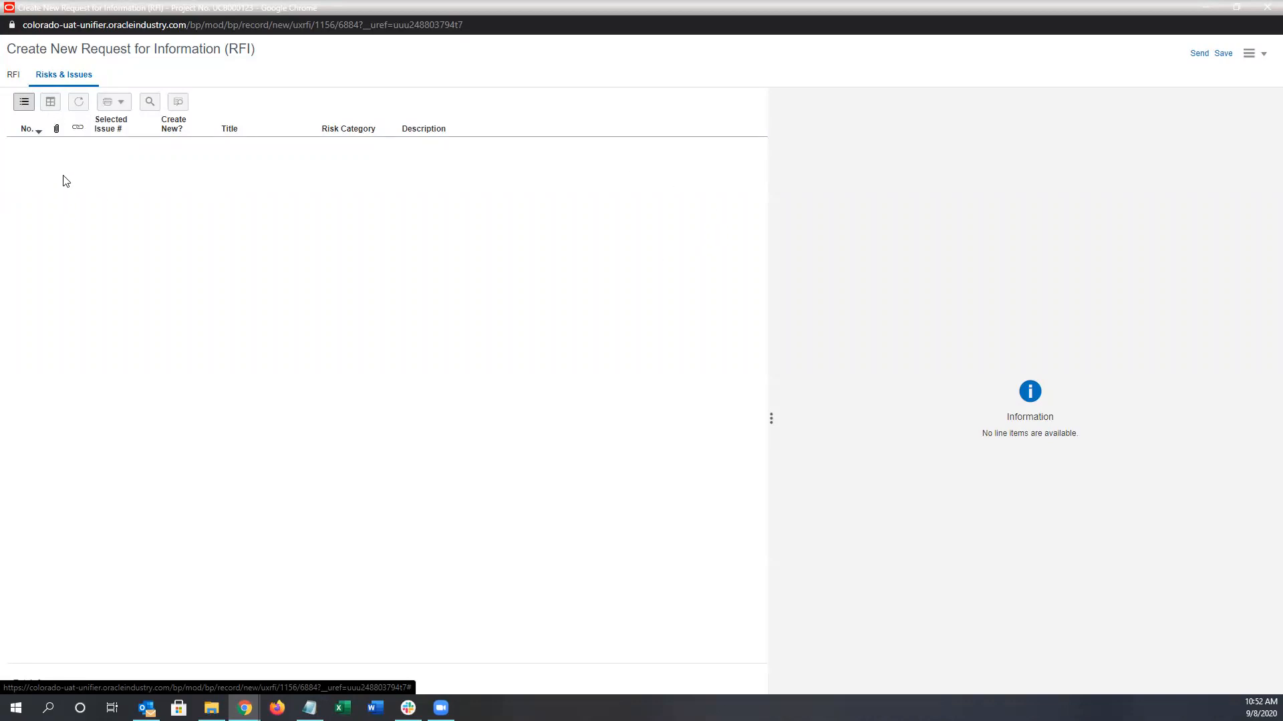
left_click(15, 76)
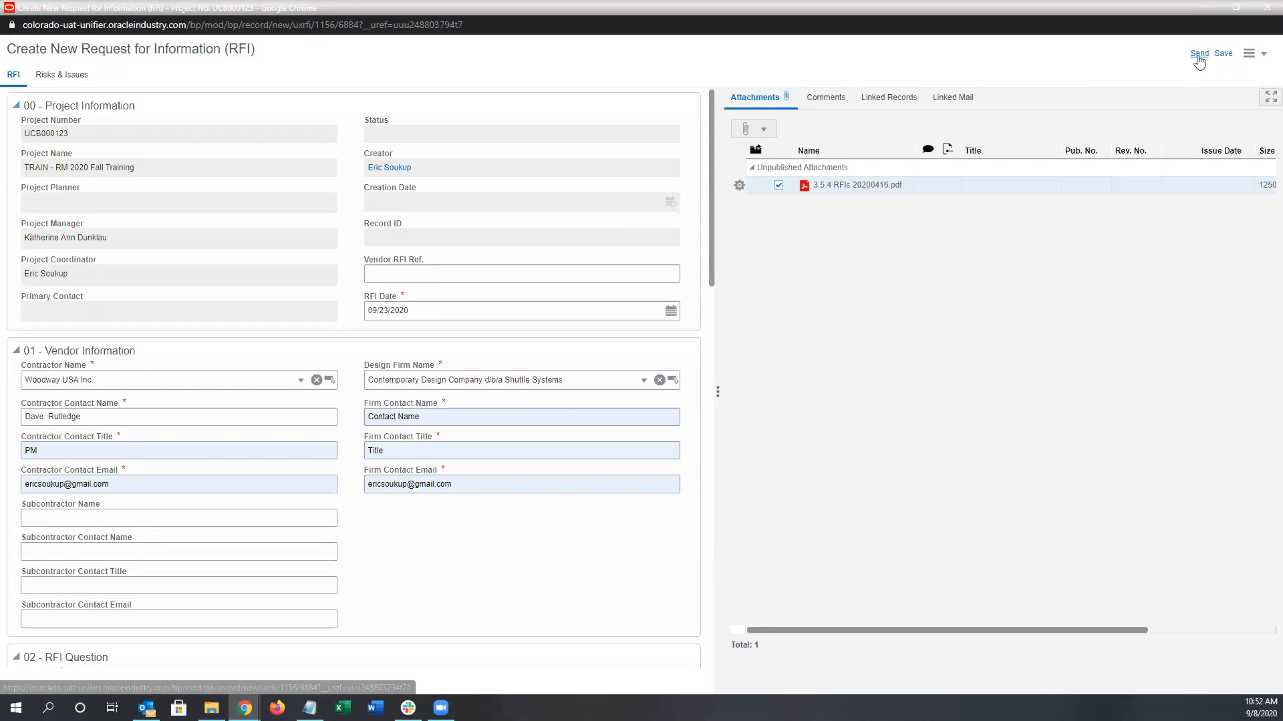
Step: Save the new RFI as a draft and close its form
left_click(1223, 59)
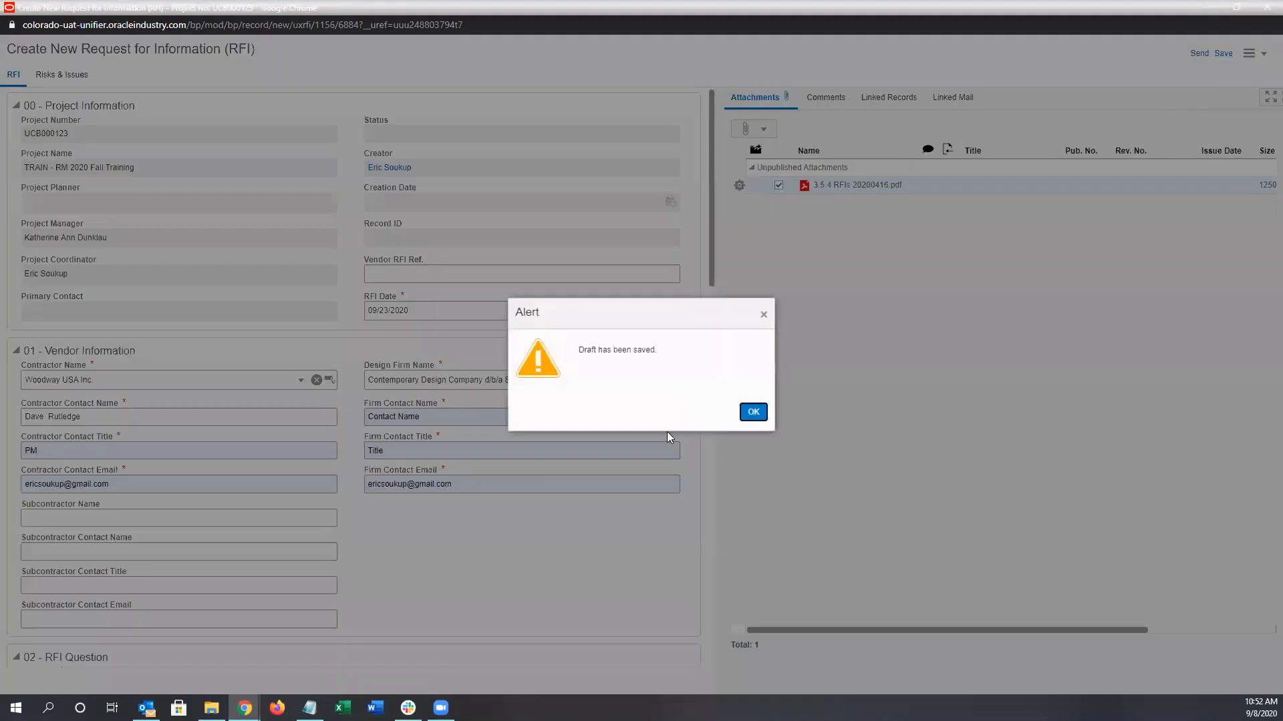
left_click(753, 411)
left_click(1269, 6)
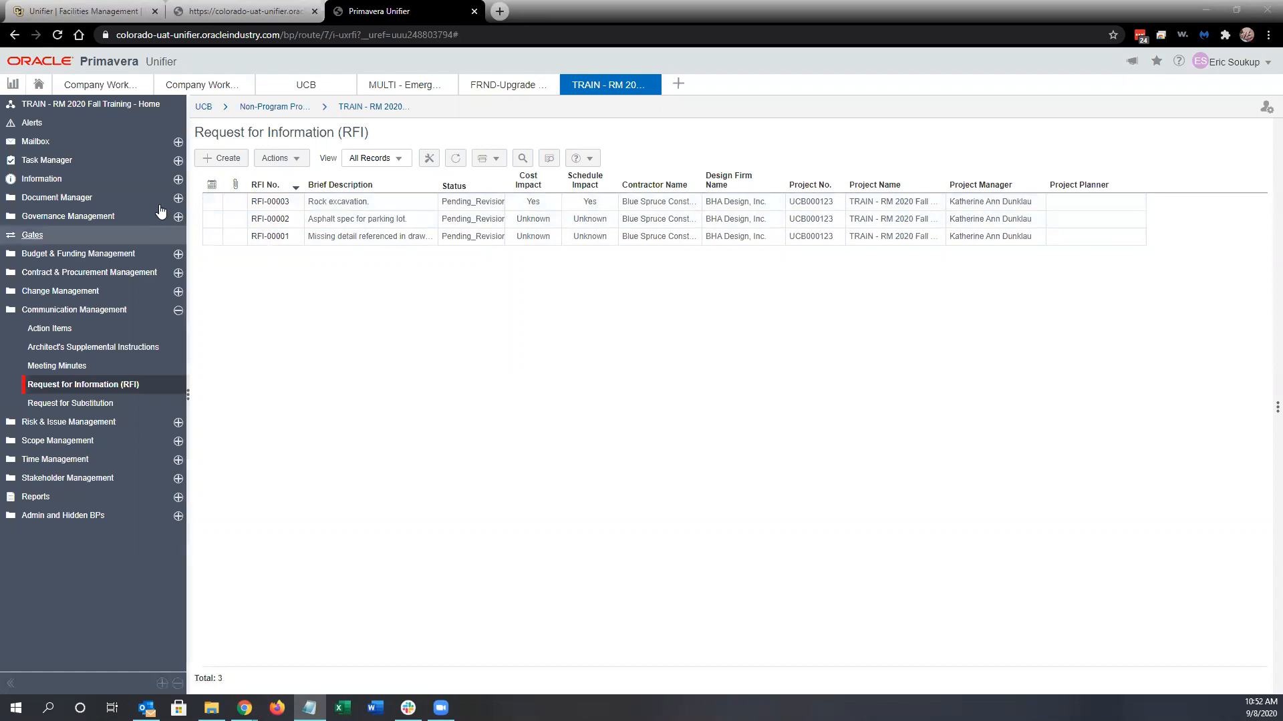
Step: Open the saved RFI Location draft from the project's Task Manager drafts
left_click(167, 166)
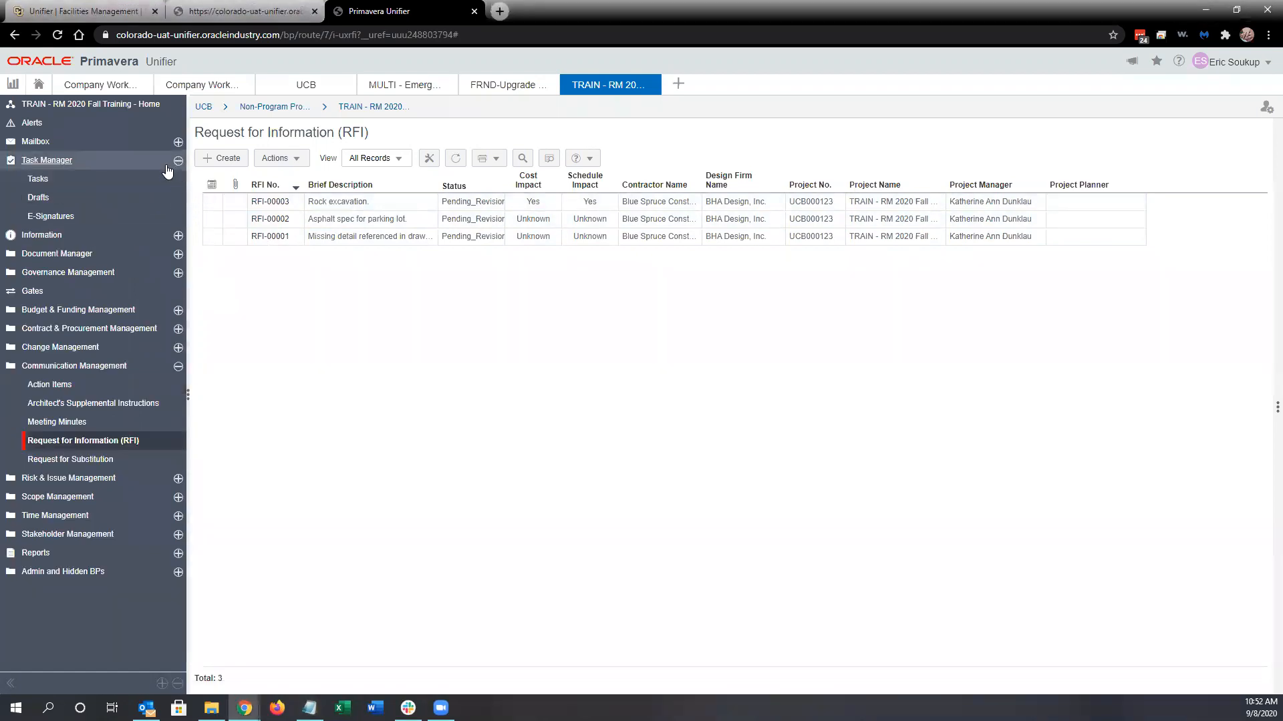
left_click(42, 193)
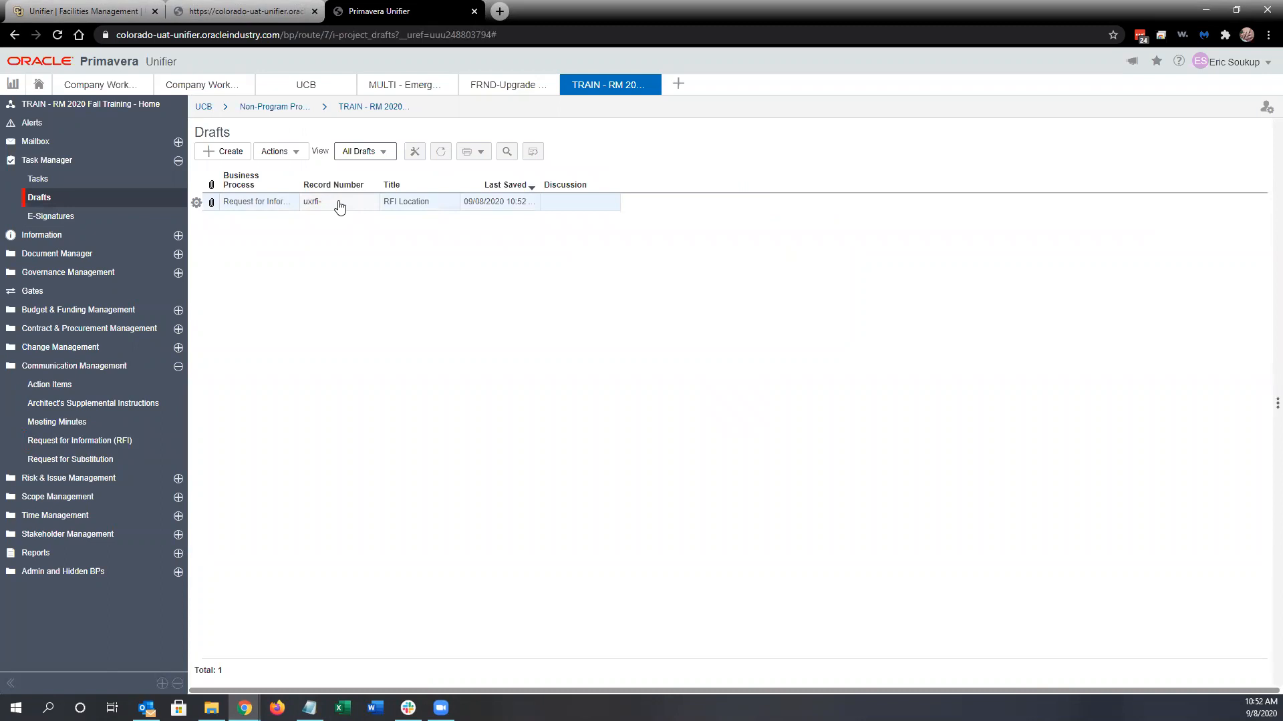
left_click(343, 211)
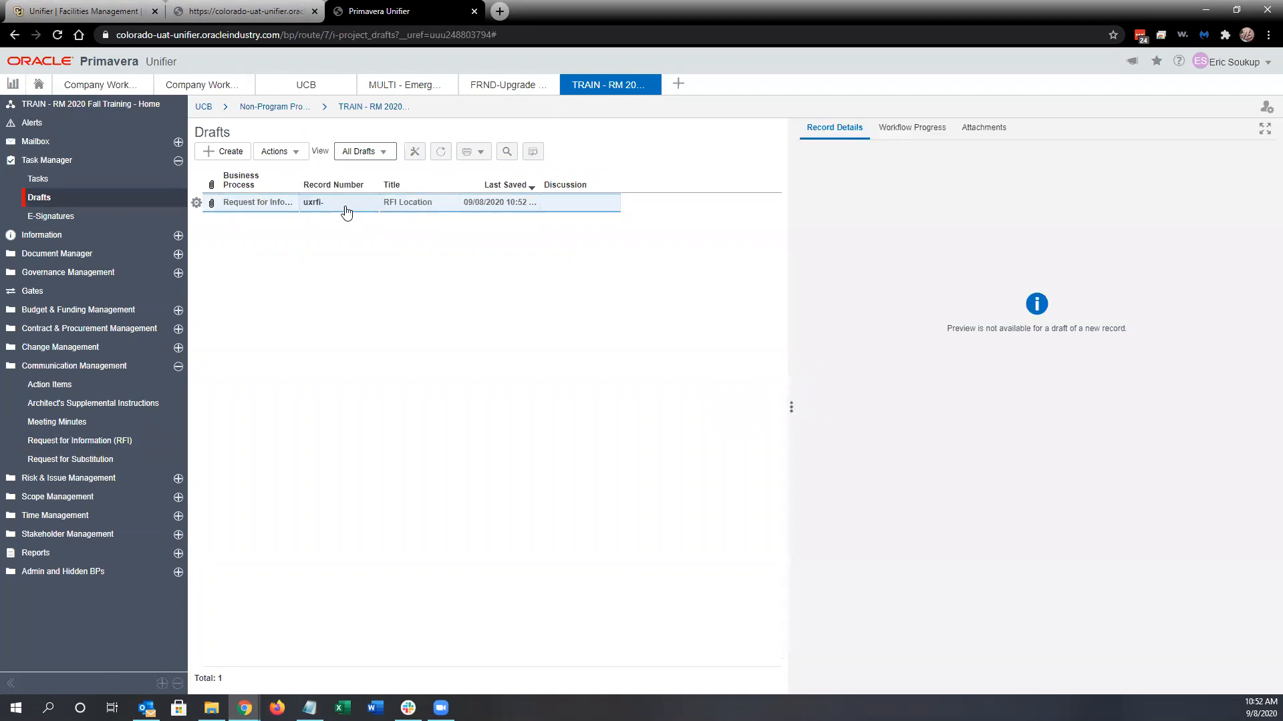
double_click(345, 211)
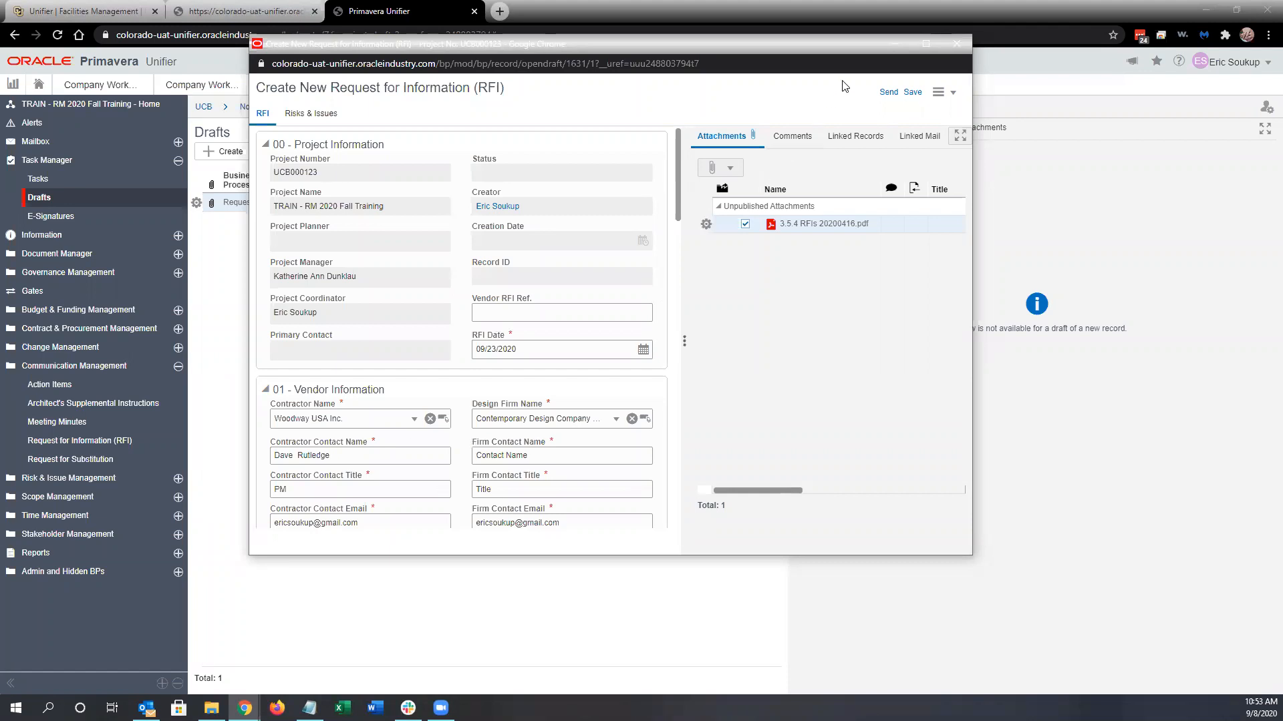
Step: Send the RFI for review with the workflow action Submit and close the notification
left_click(889, 95)
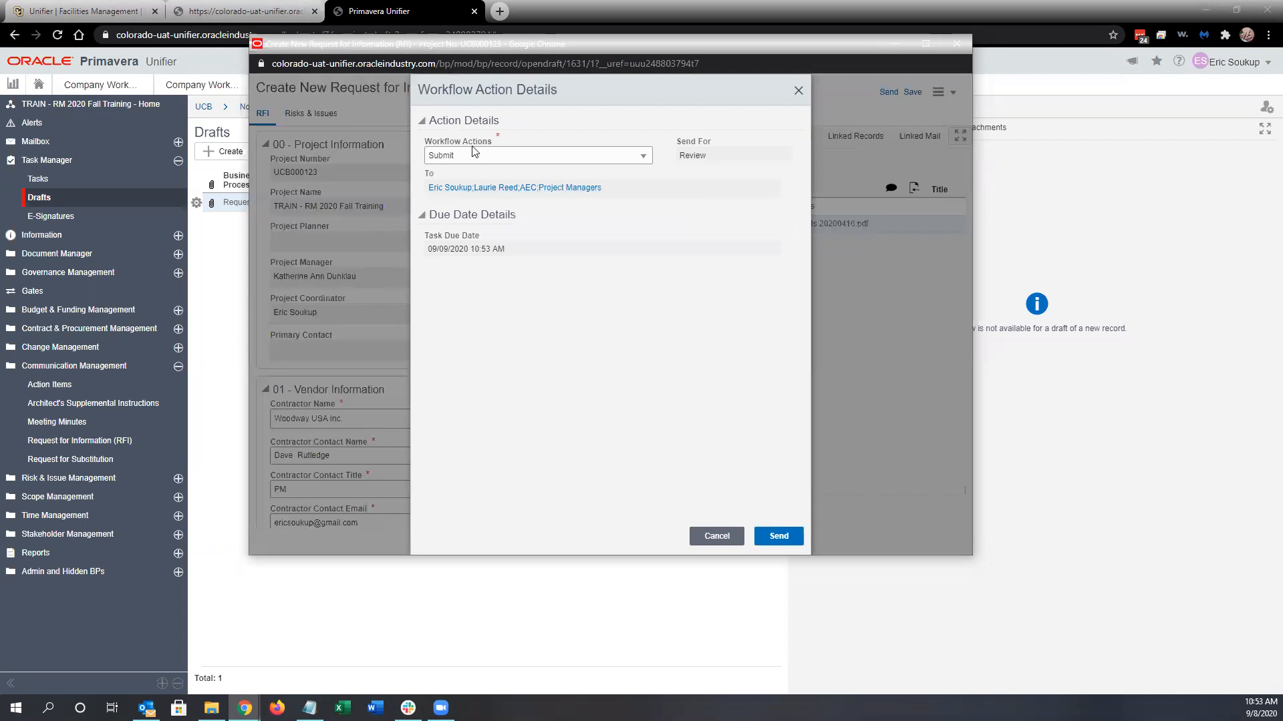
left_click(526, 162)
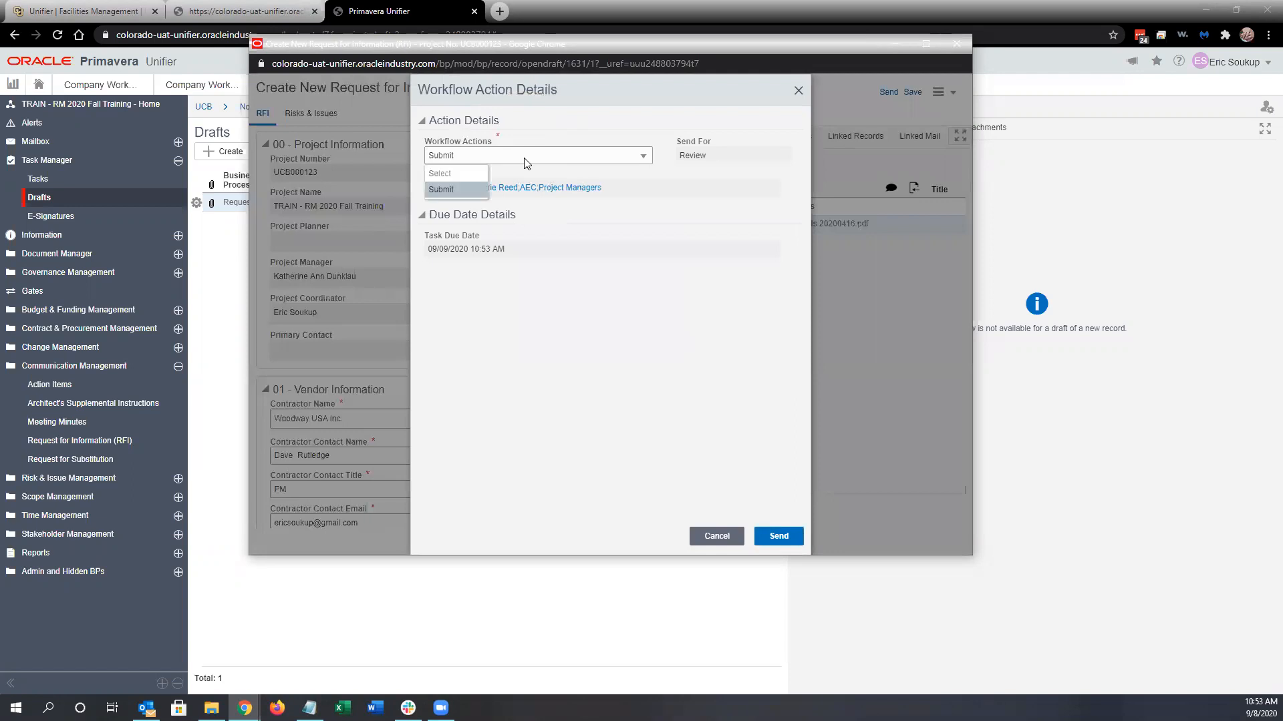
left_click(464, 191)
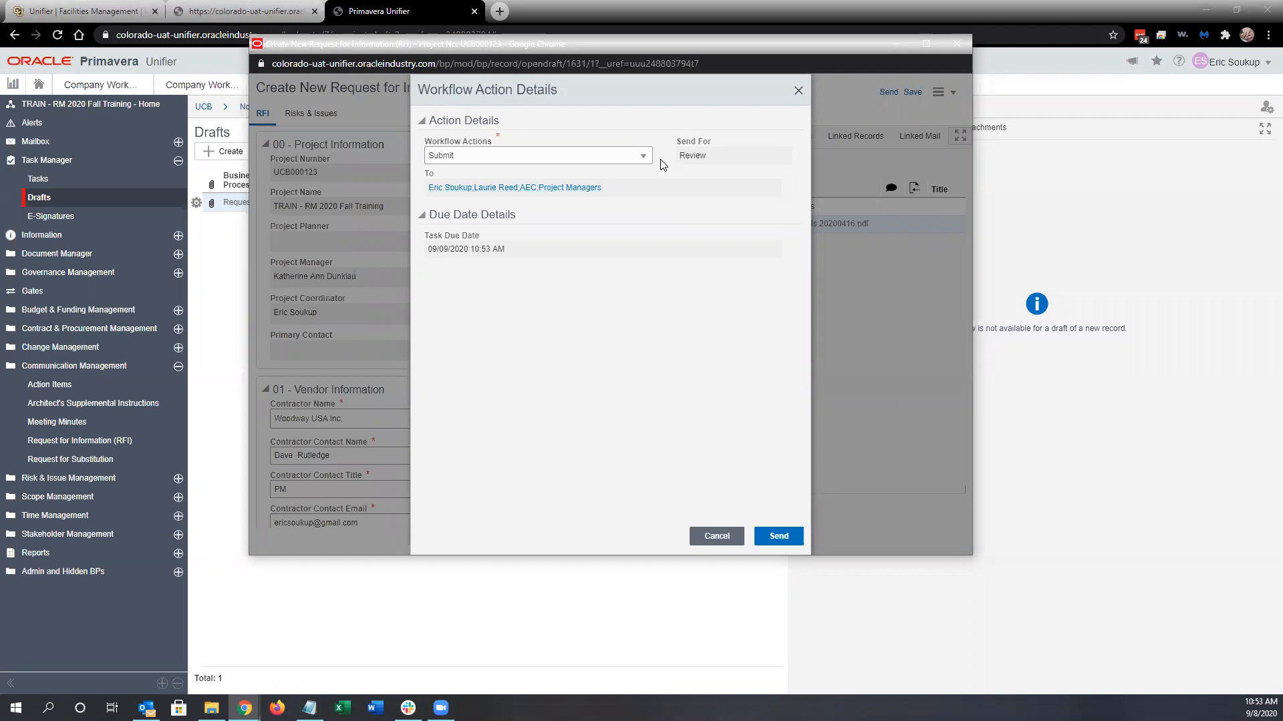
left_click(615, 159)
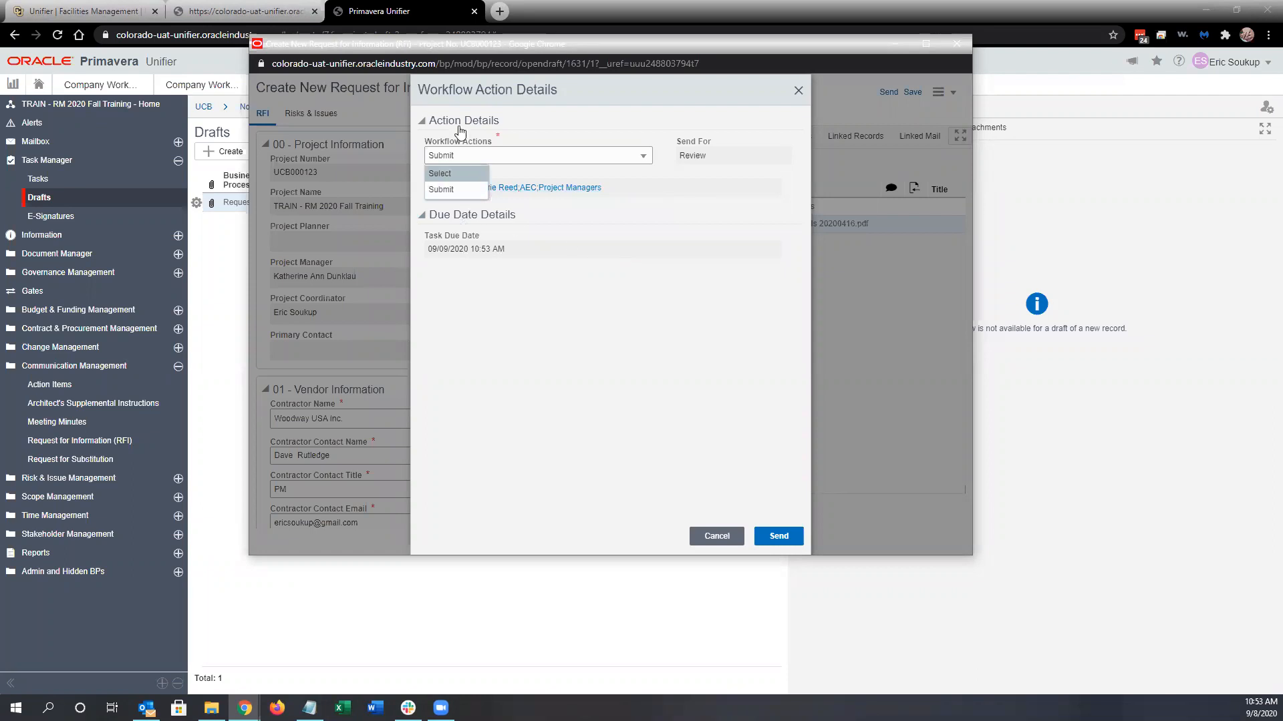
left_click(667, 198)
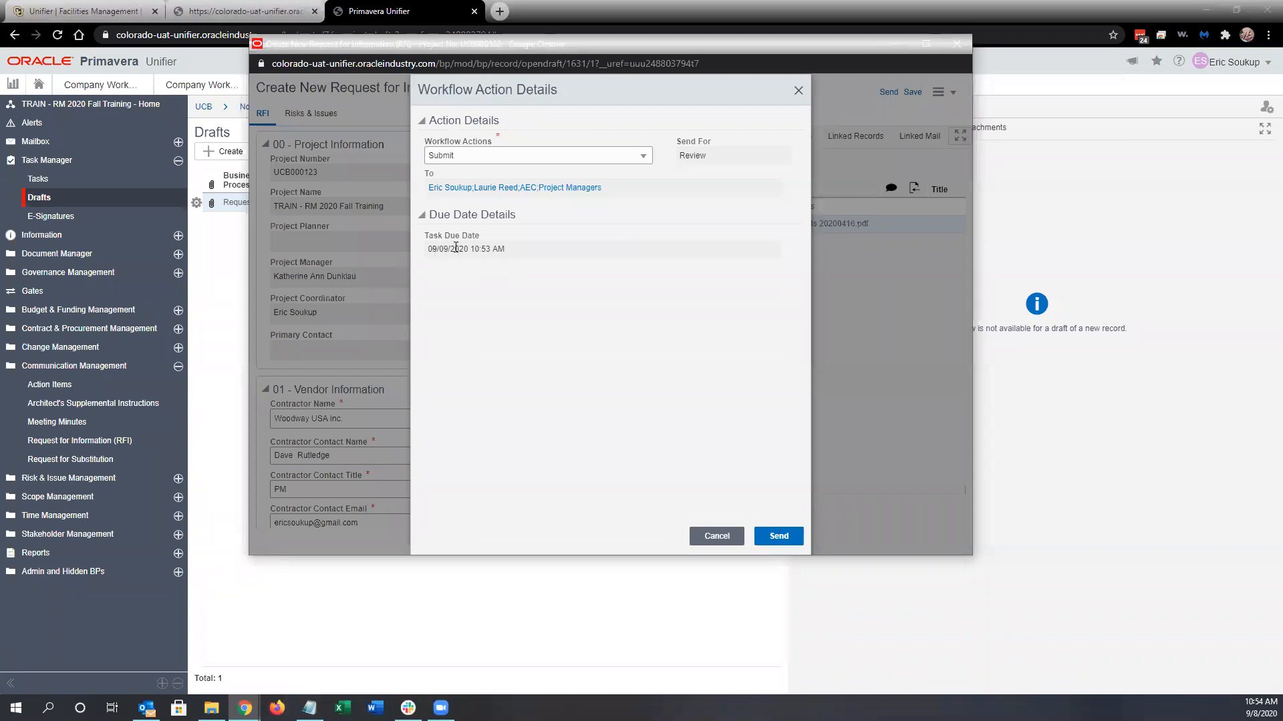
left_click(787, 536)
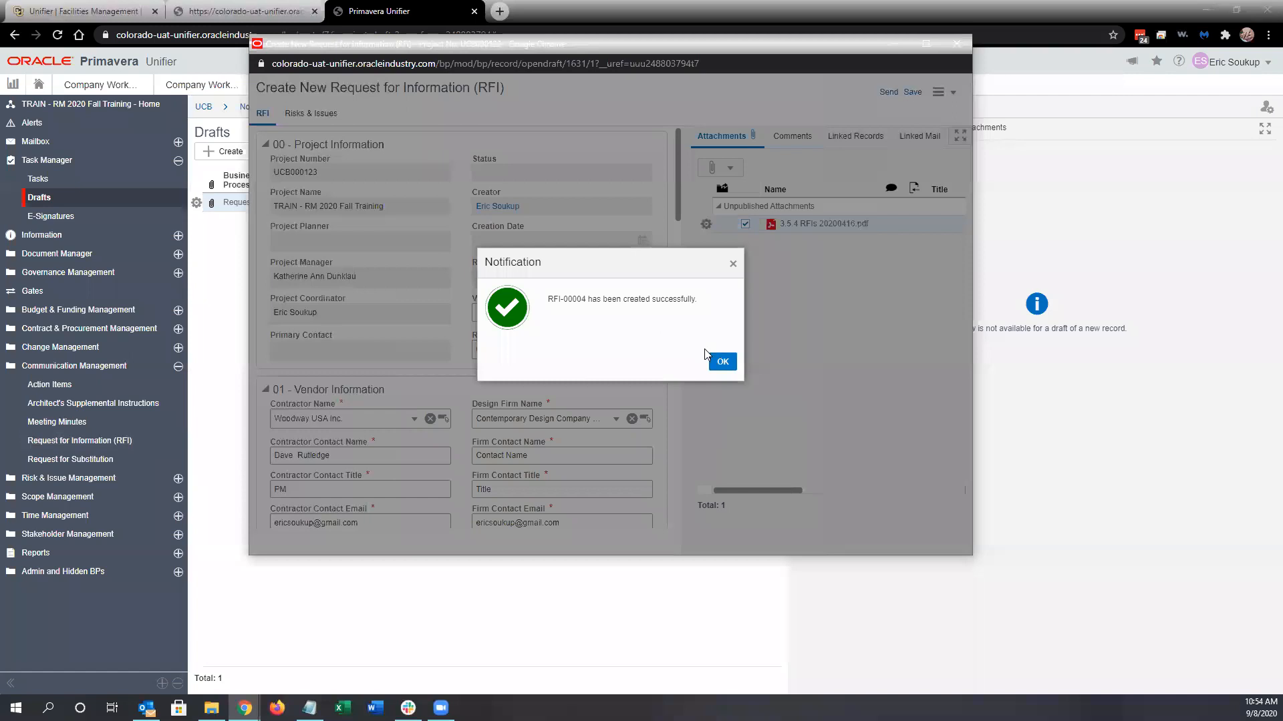
left_click(720, 360)
Step: Preview the details of the submitted RFI Location record in the Request for Information log
left_click(137, 441)
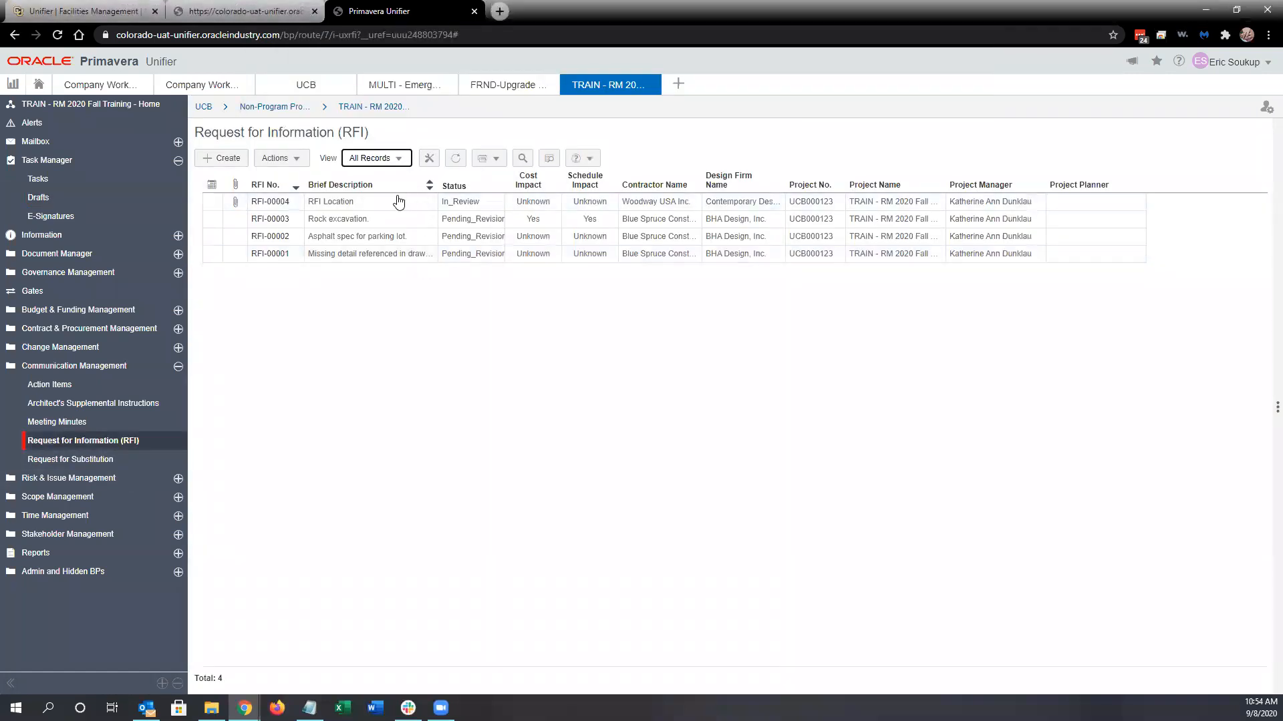
left_click(399, 204)
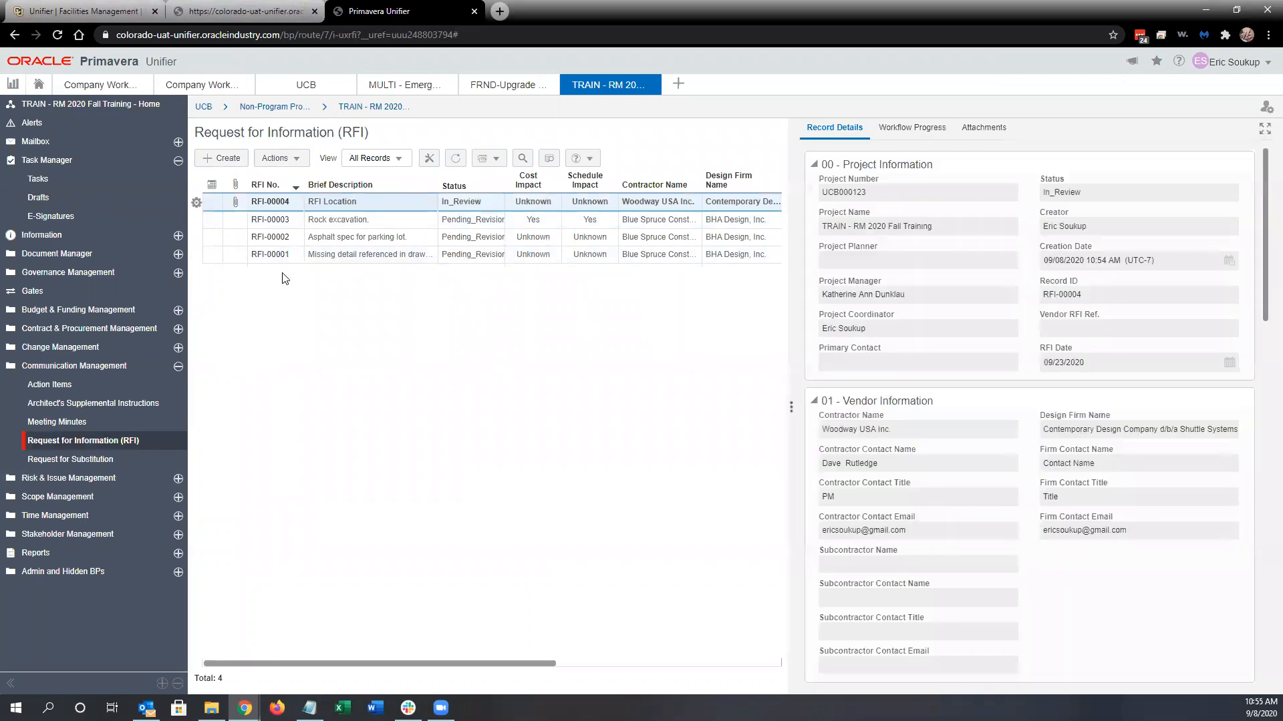
Step: Open the RFI-00004 review task from the project's task list, narrow the record preview pane, and reposition the task window
left_click(40, 179)
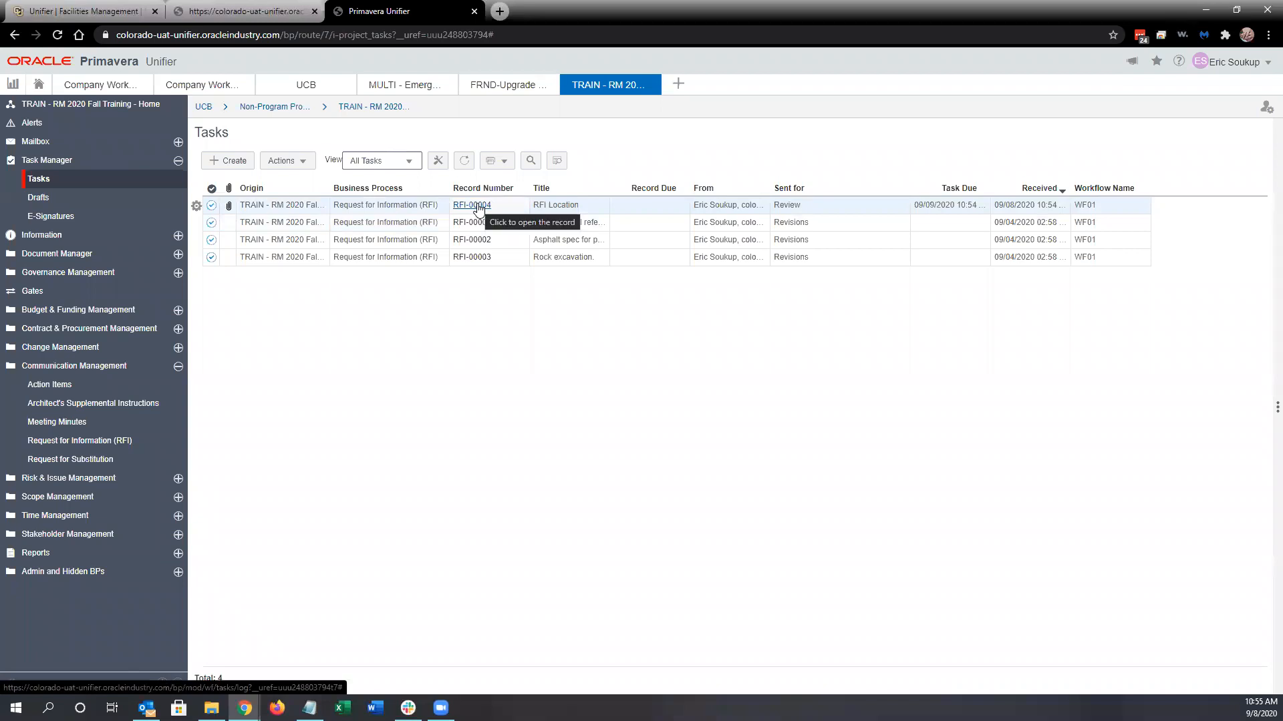
left_click(478, 206)
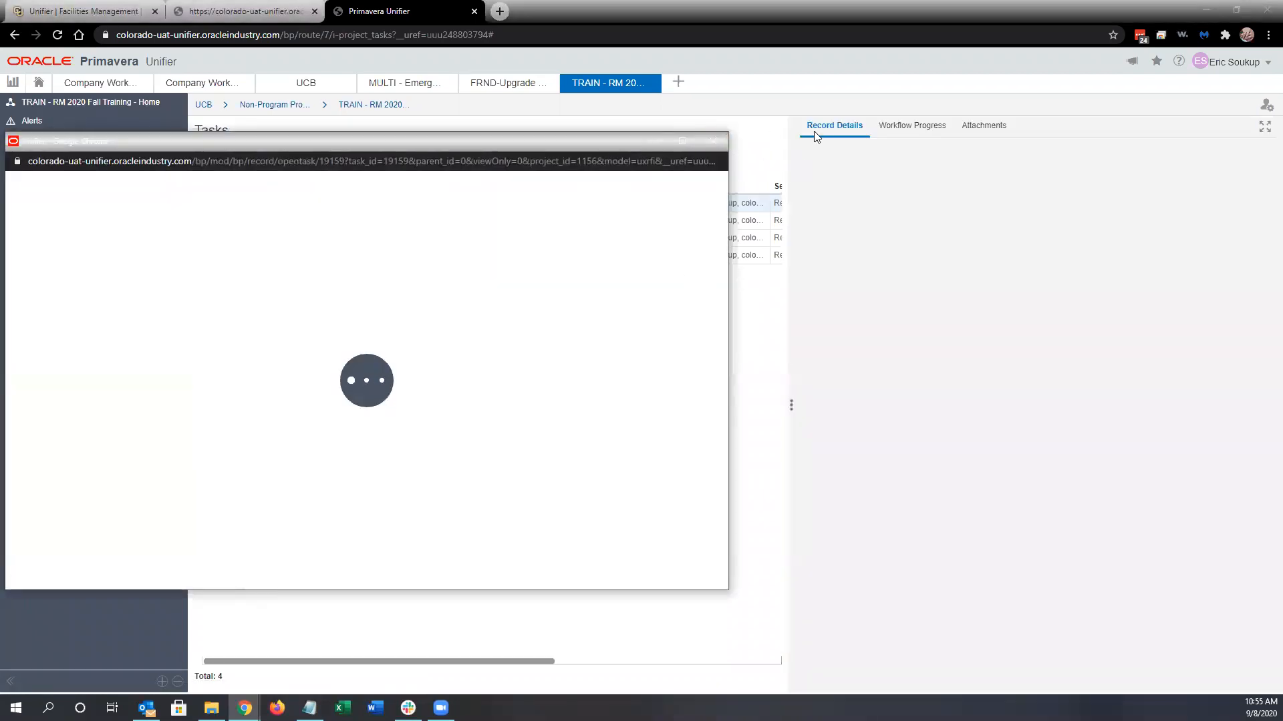
left_click_drag(790, 152, 1058, 150)
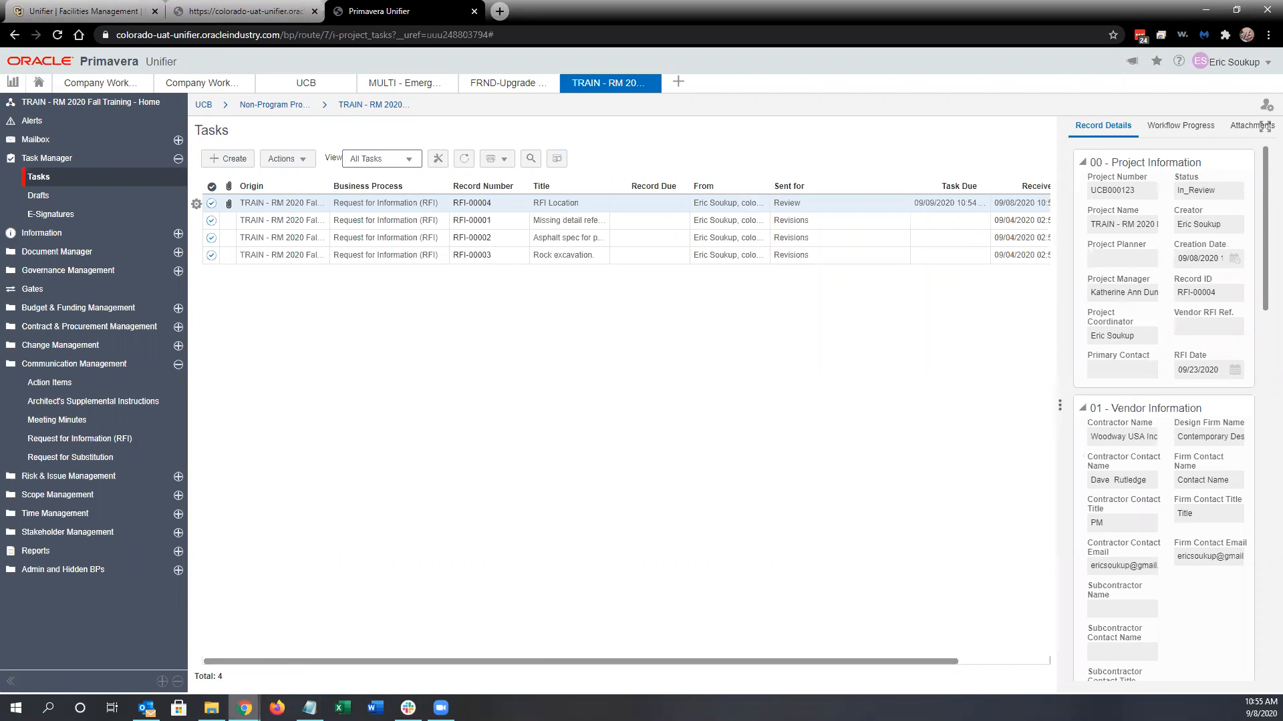
mouse_move(245, 707)
left_click(376, 654)
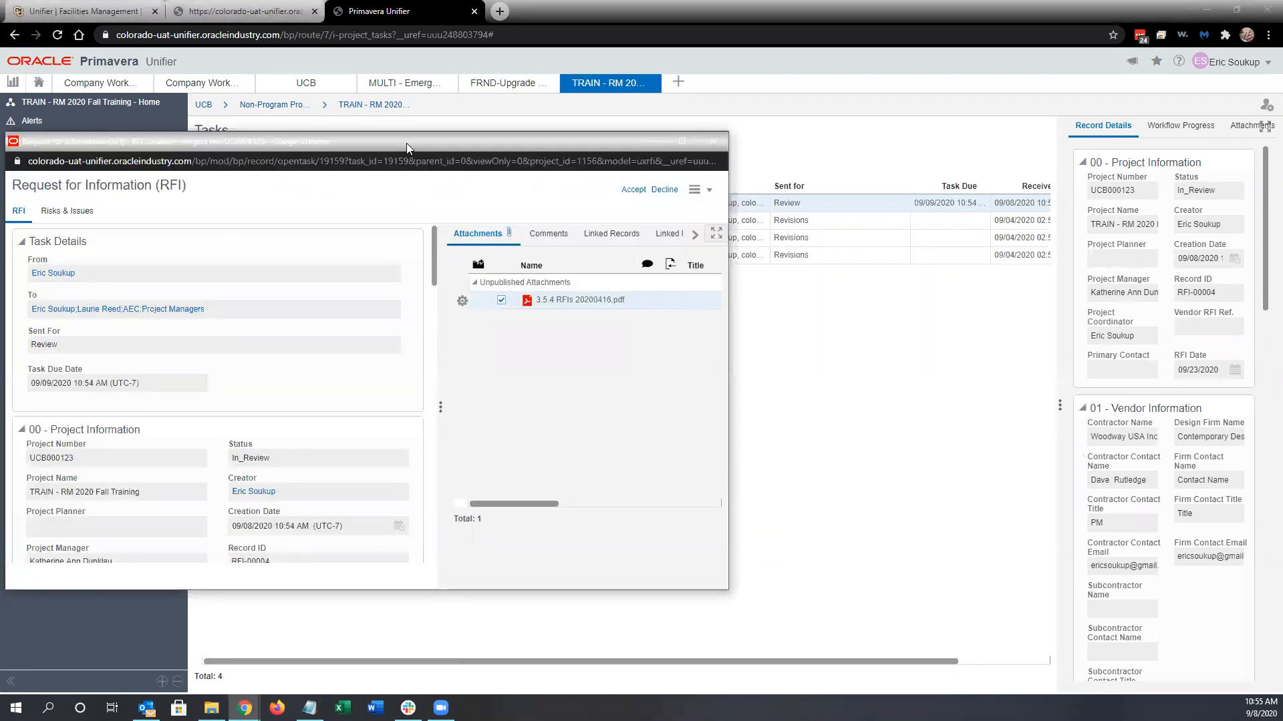
left_click_drag(578, 142, 900, 62)
left_click_drag(353, 304, 467, 305)
left_click(694, 304)
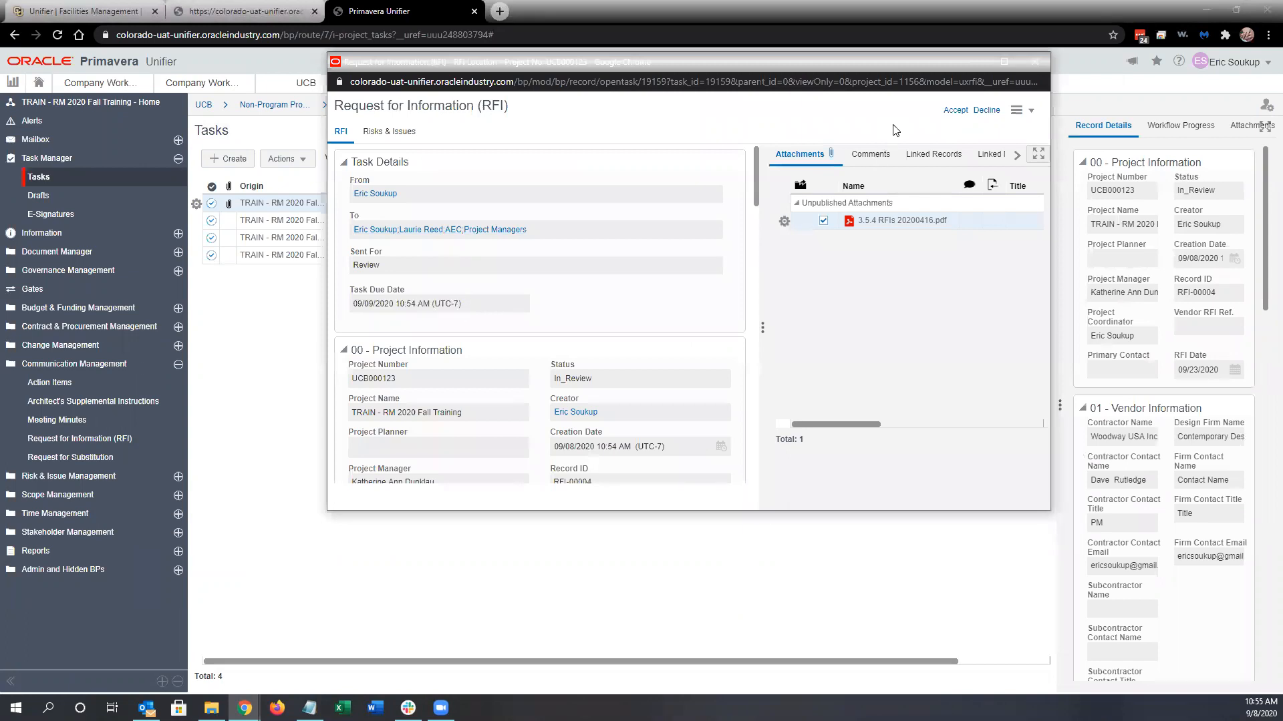
Step: Accept the RFI-00004 review task, maximize its record window, and widen the pane holding attachments and comments
left_click(953, 112)
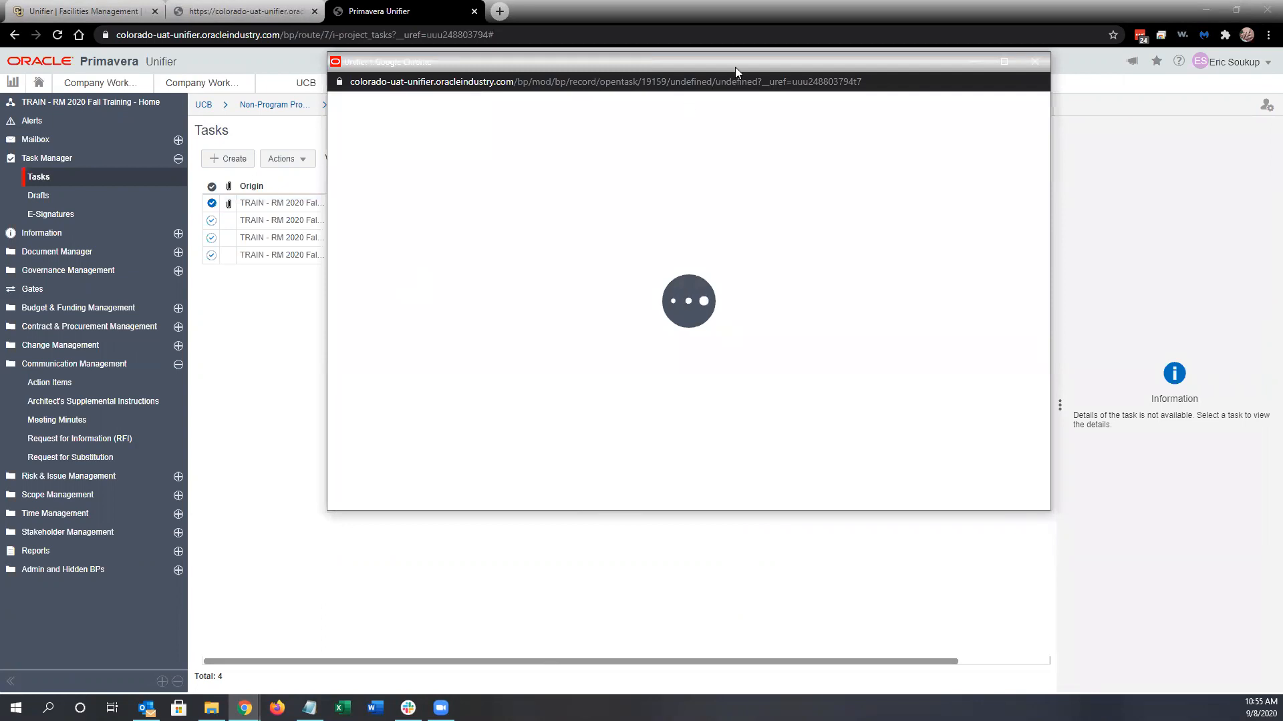
left_click_drag(723, 69, 563, 73)
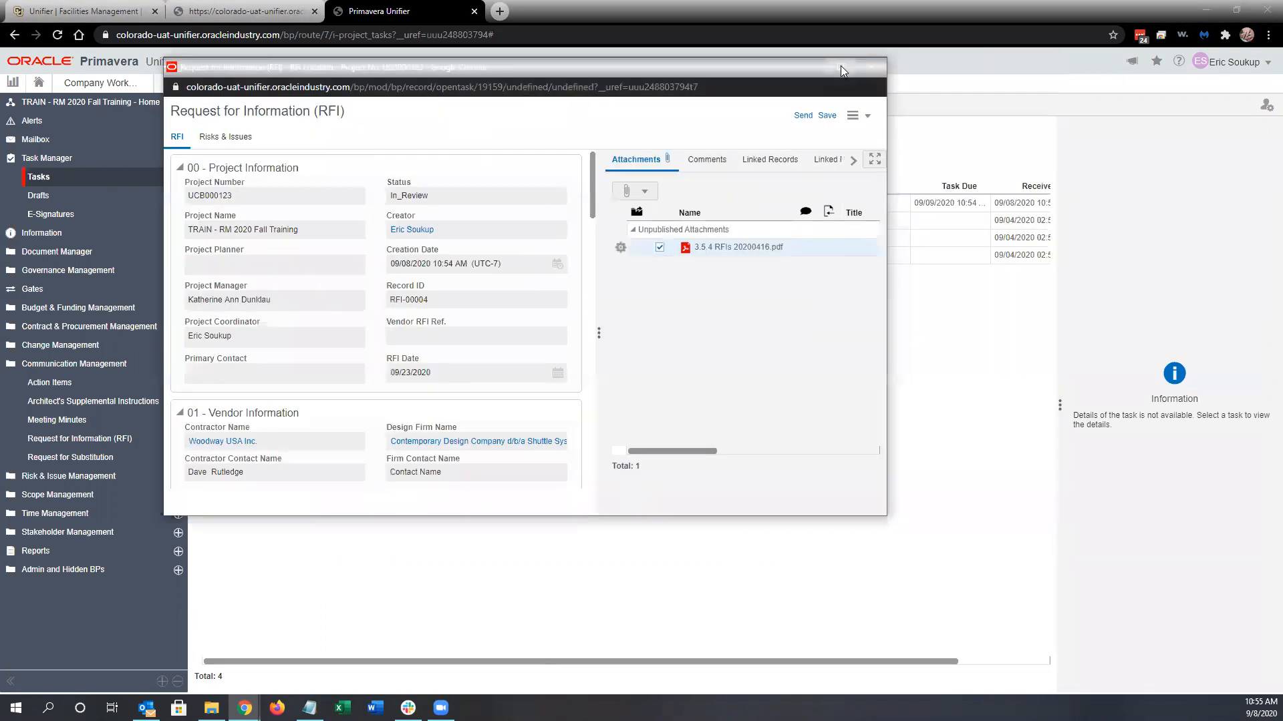
left_click(842, 66)
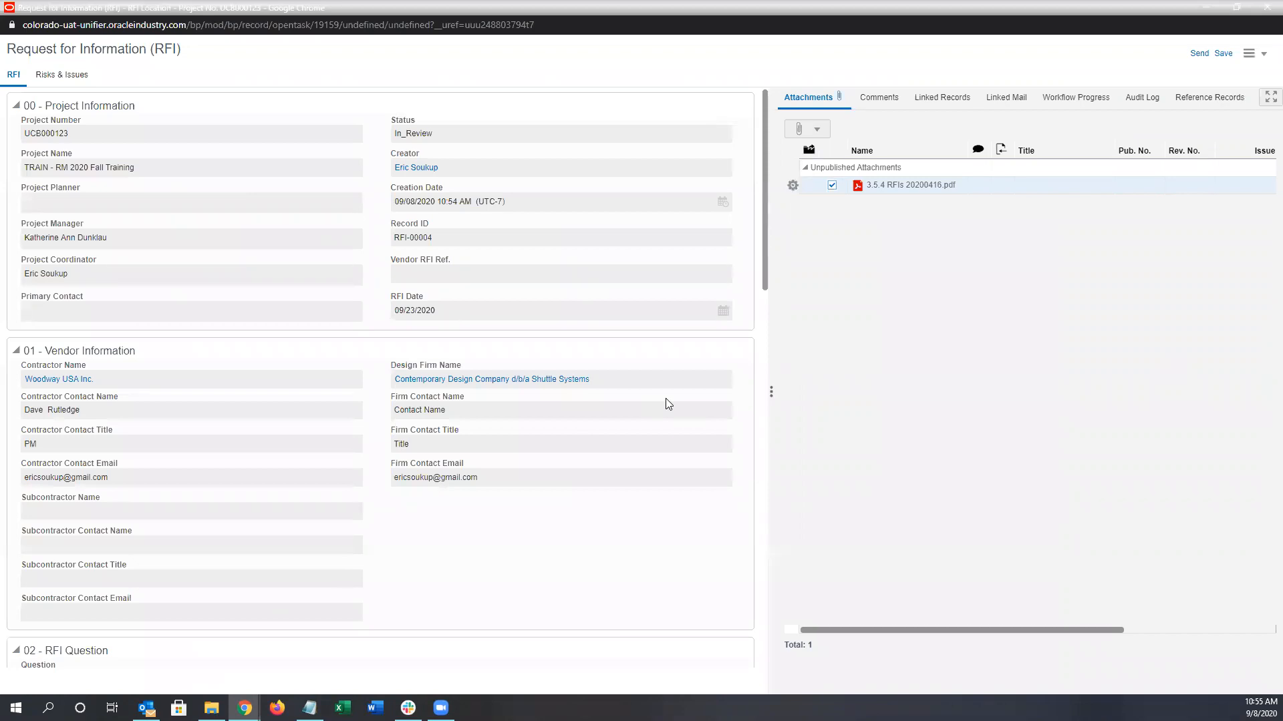
left_click_drag(771, 102, 643, 103)
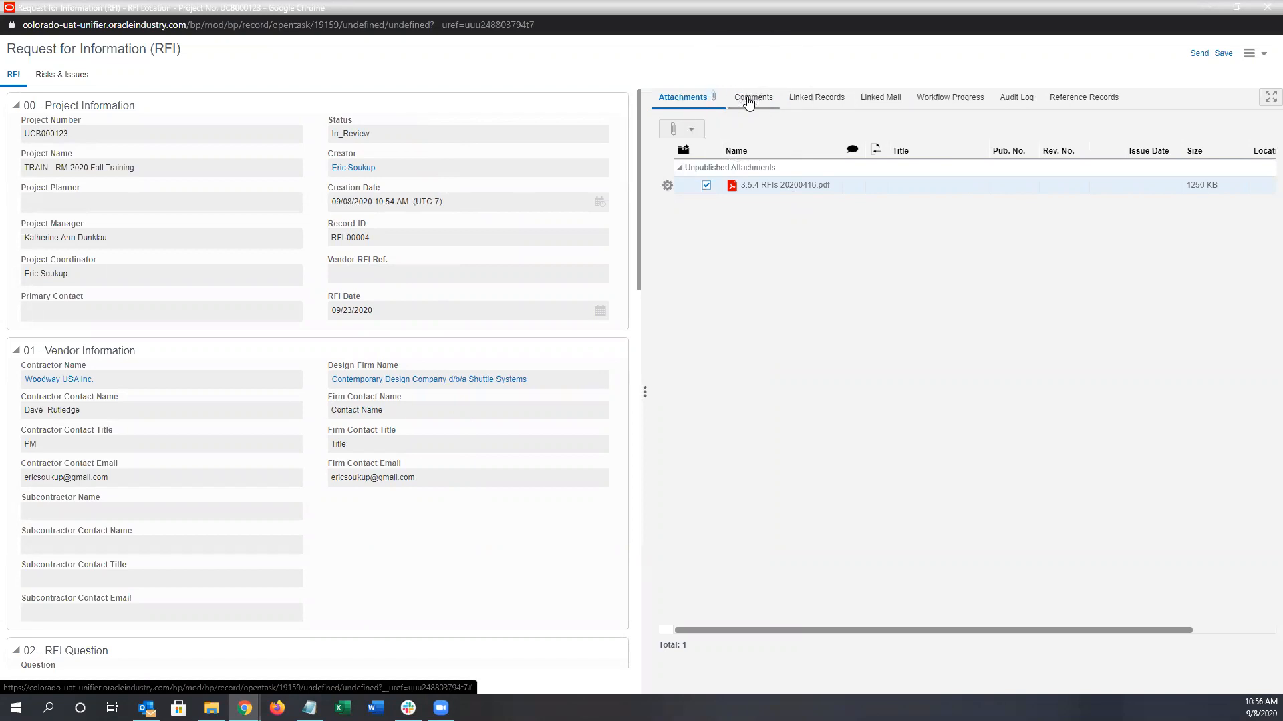
Step: Post the comment "Log comment" on the RFI record after checking the sources for attaching files to comments
left_click(749, 100)
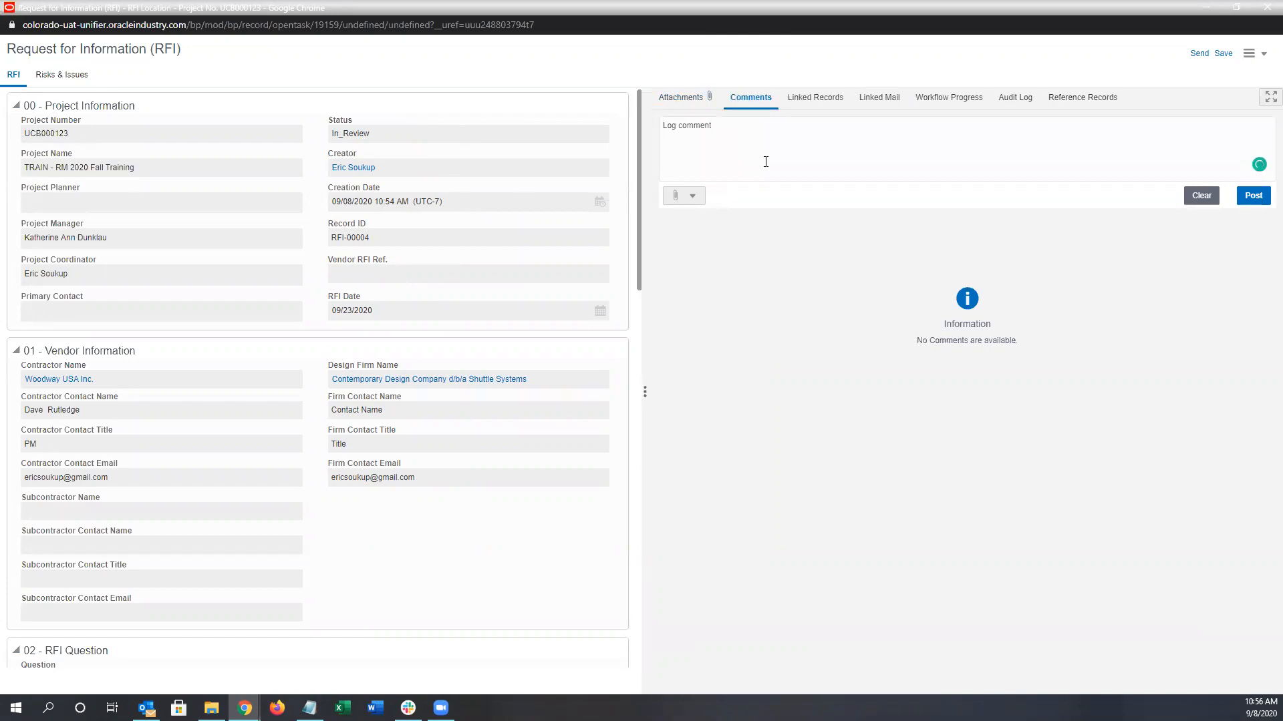
left_click(699, 198)
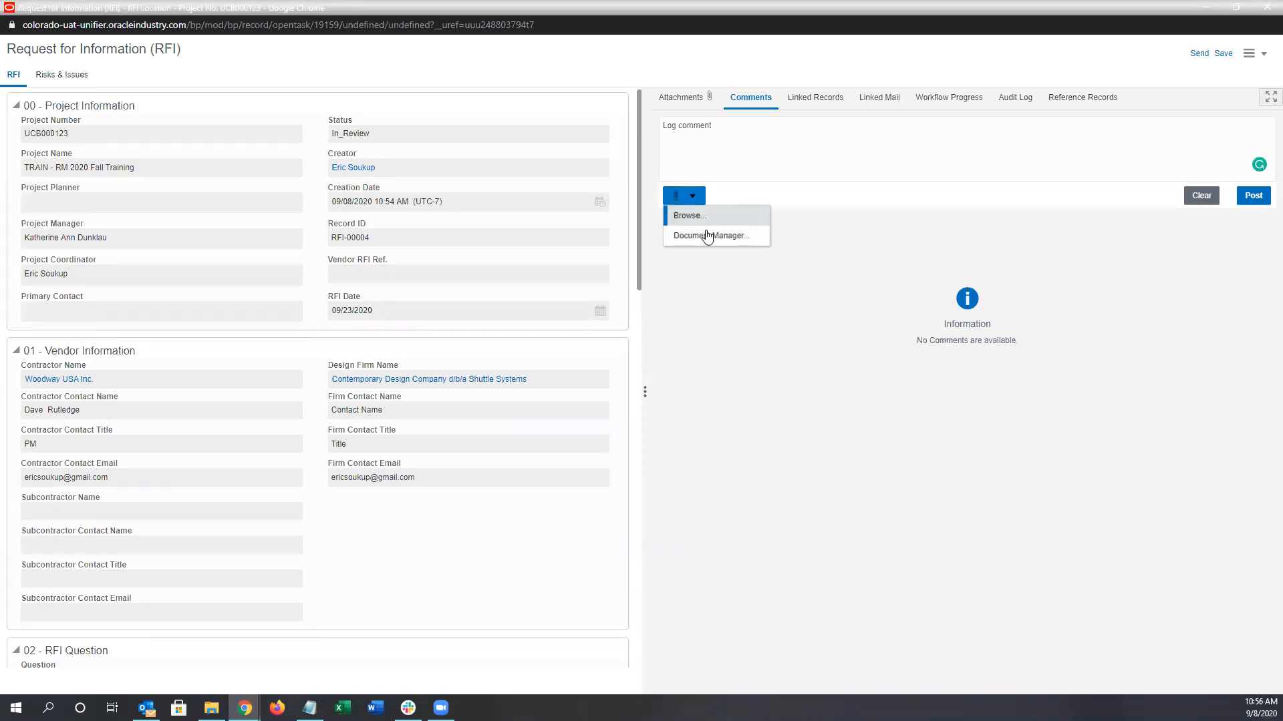
left_click(950, 199)
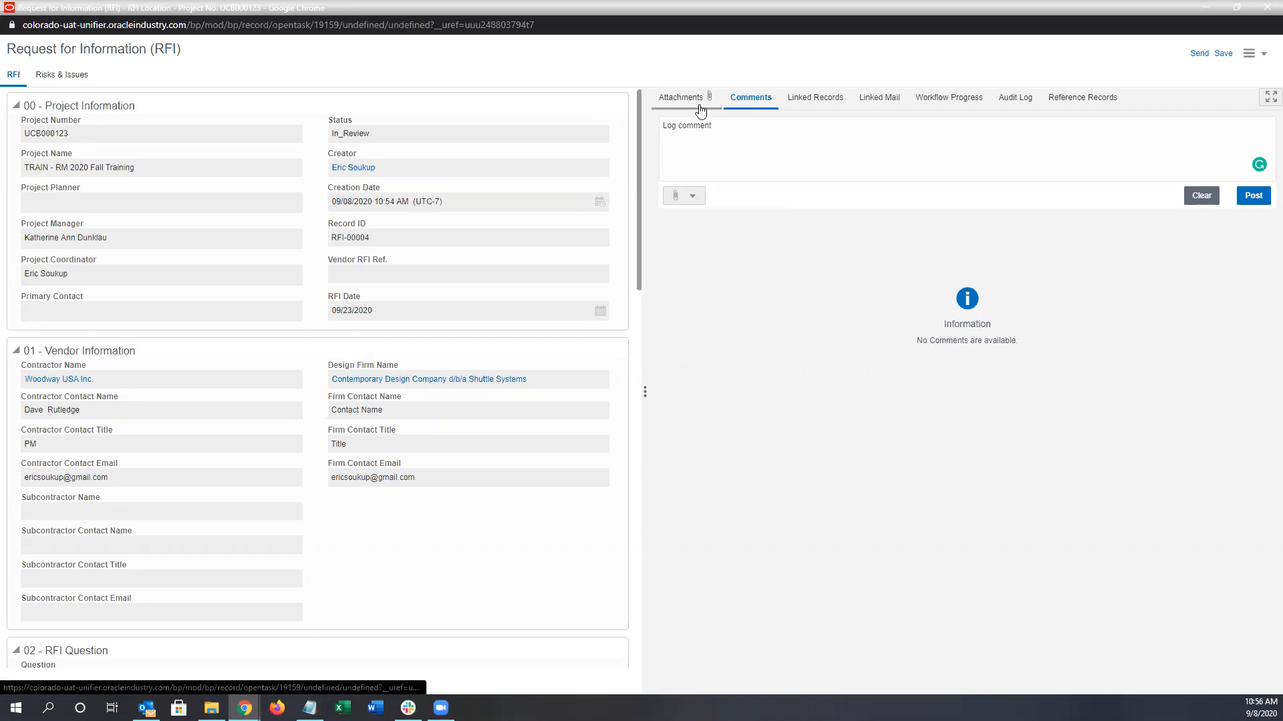
left_click(1253, 196)
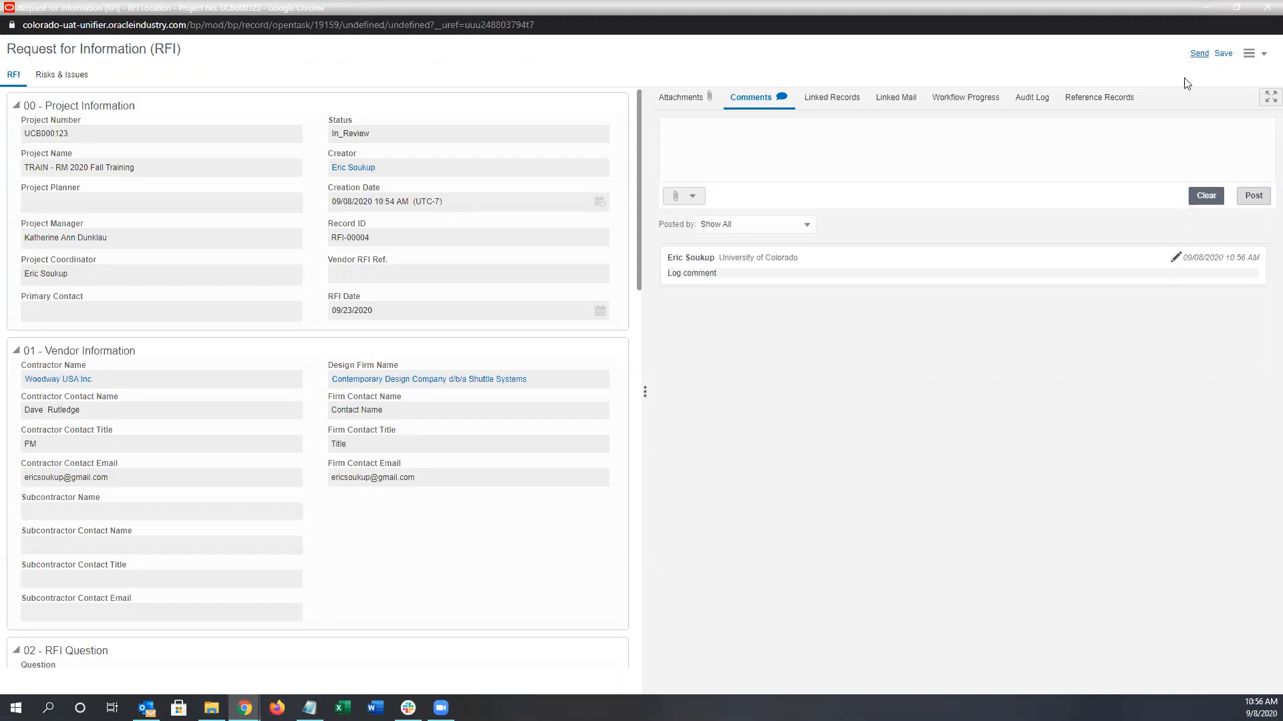
Step: View the edit, copy and remove options of the posted comment, then dismiss them
left_click(1182, 261)
left_click(1175, 258)
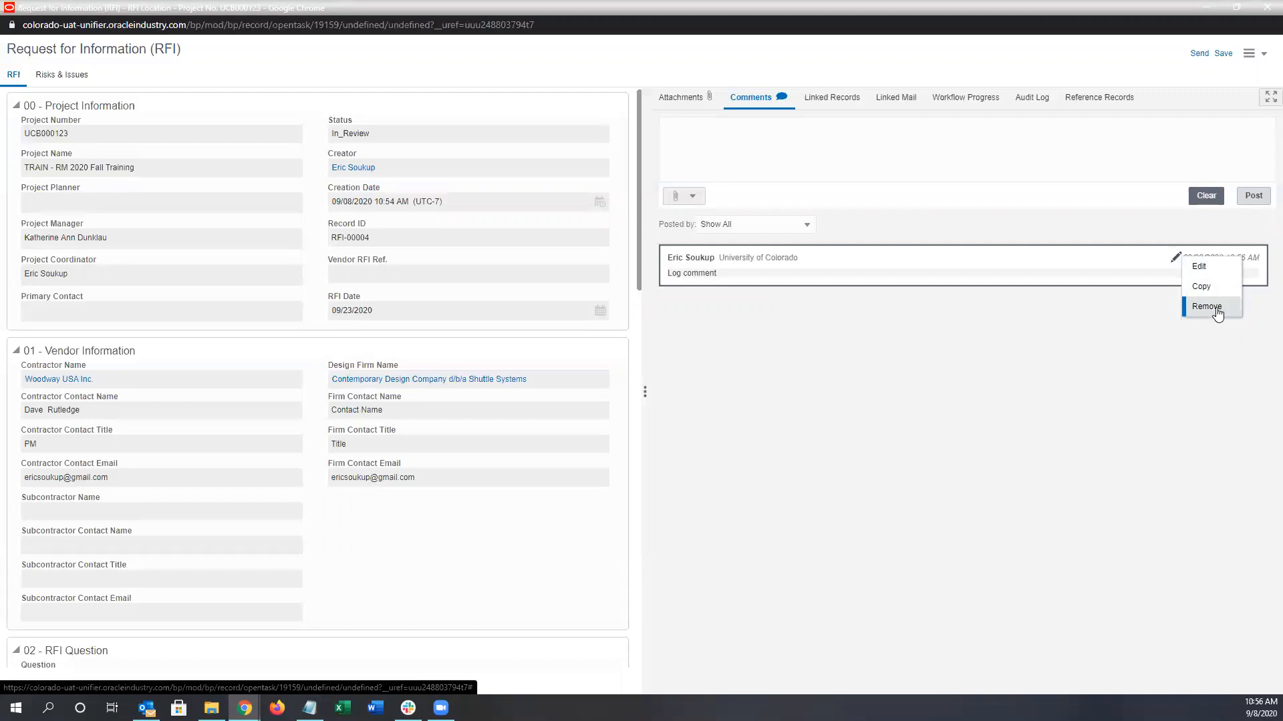
left_click(1126, 325)
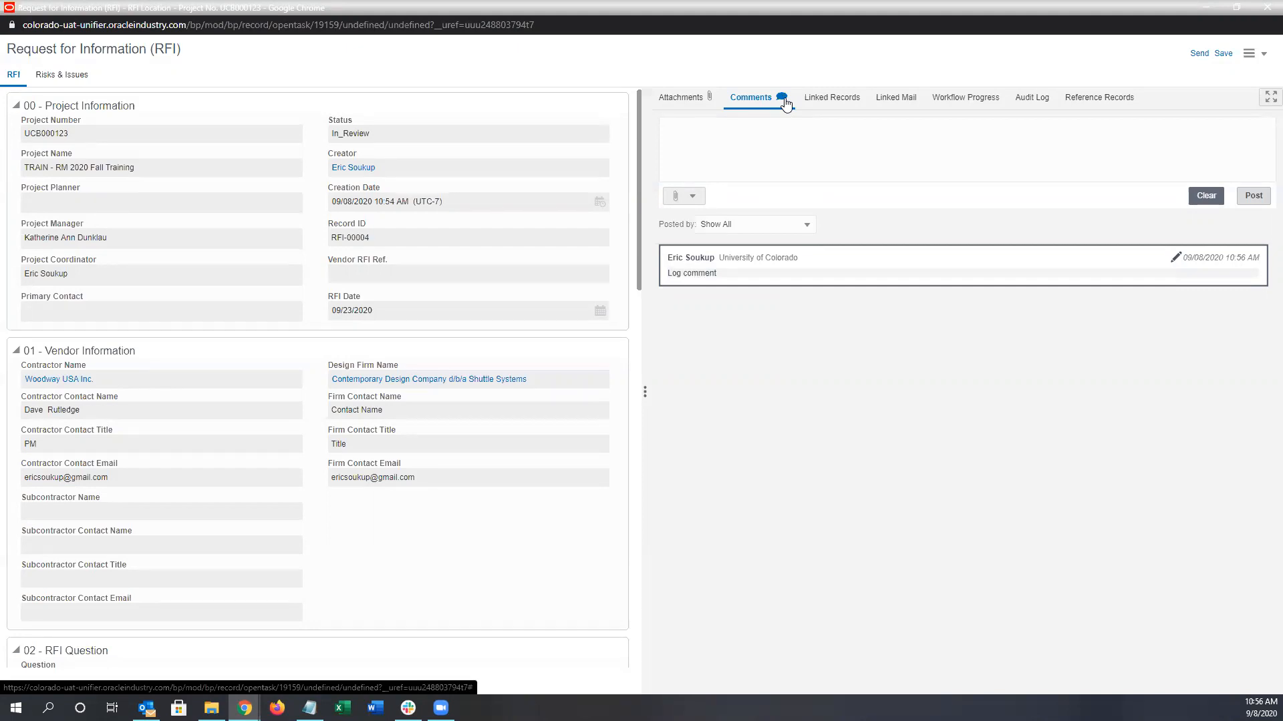
Step: Look through the RFI's attachments, linked records, linked mail and workflow progress
left_click(682, 100)
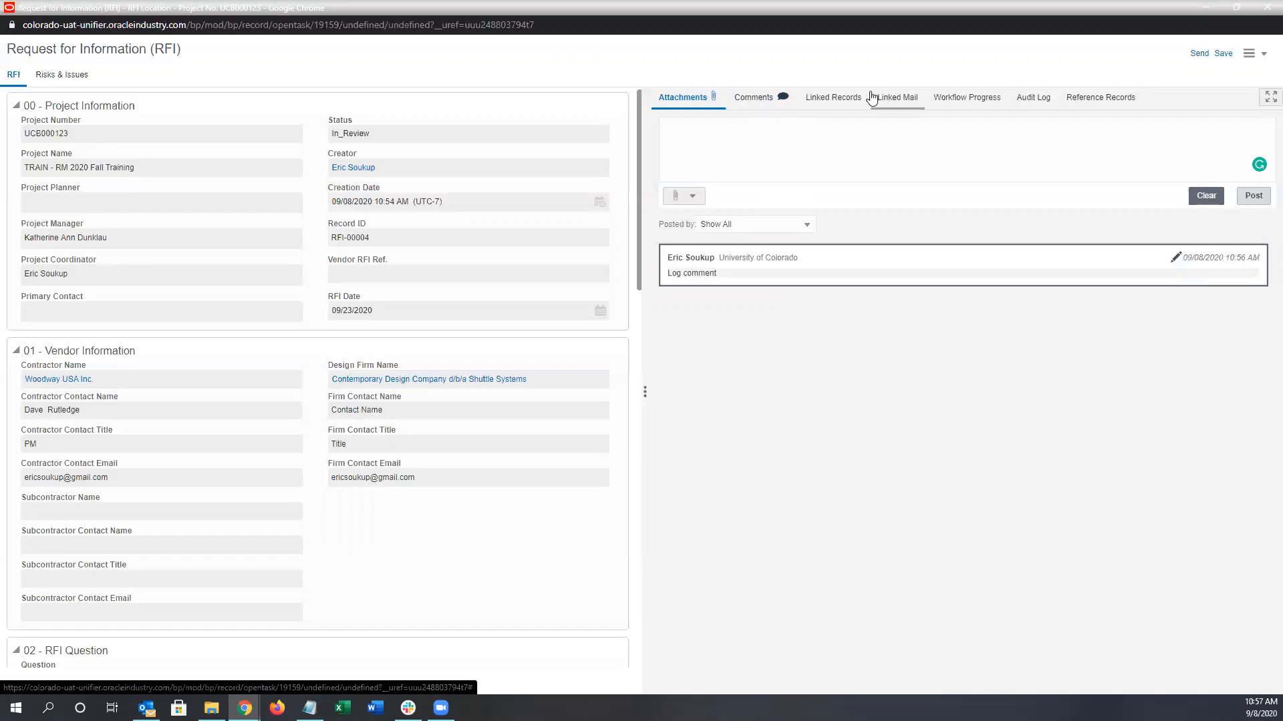
left_click(826, 100)
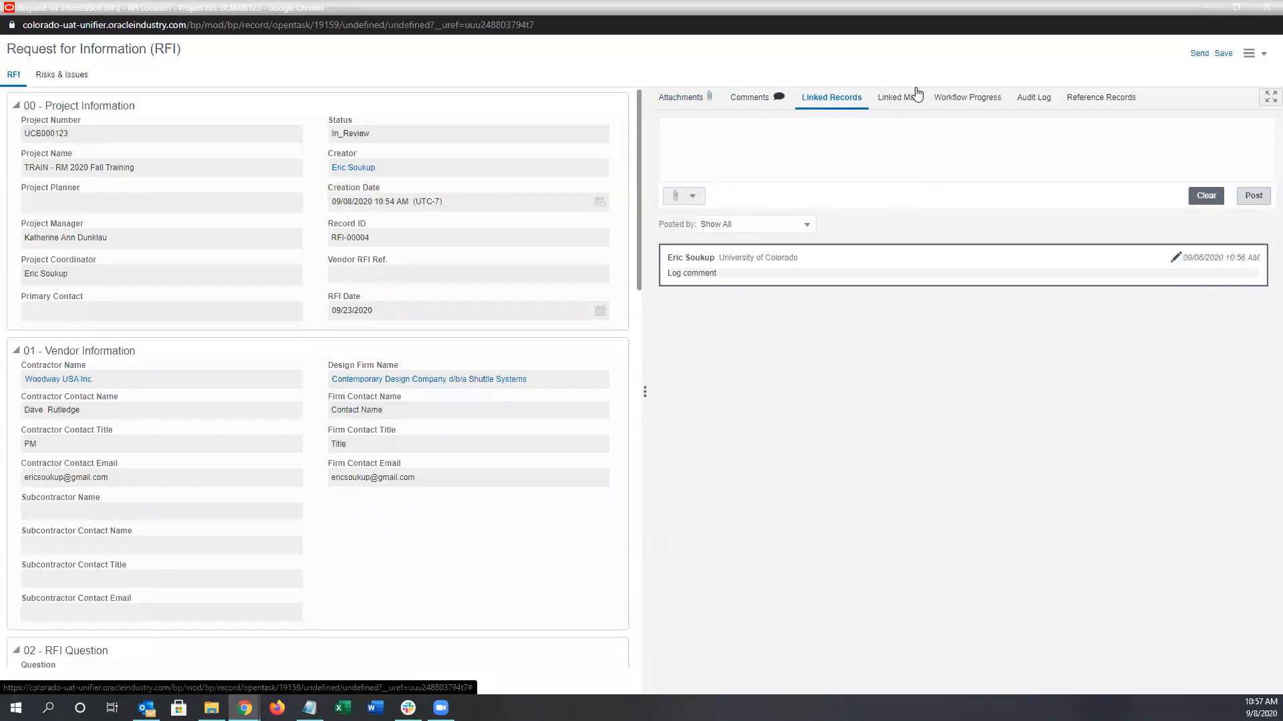
left_click(972, 99)
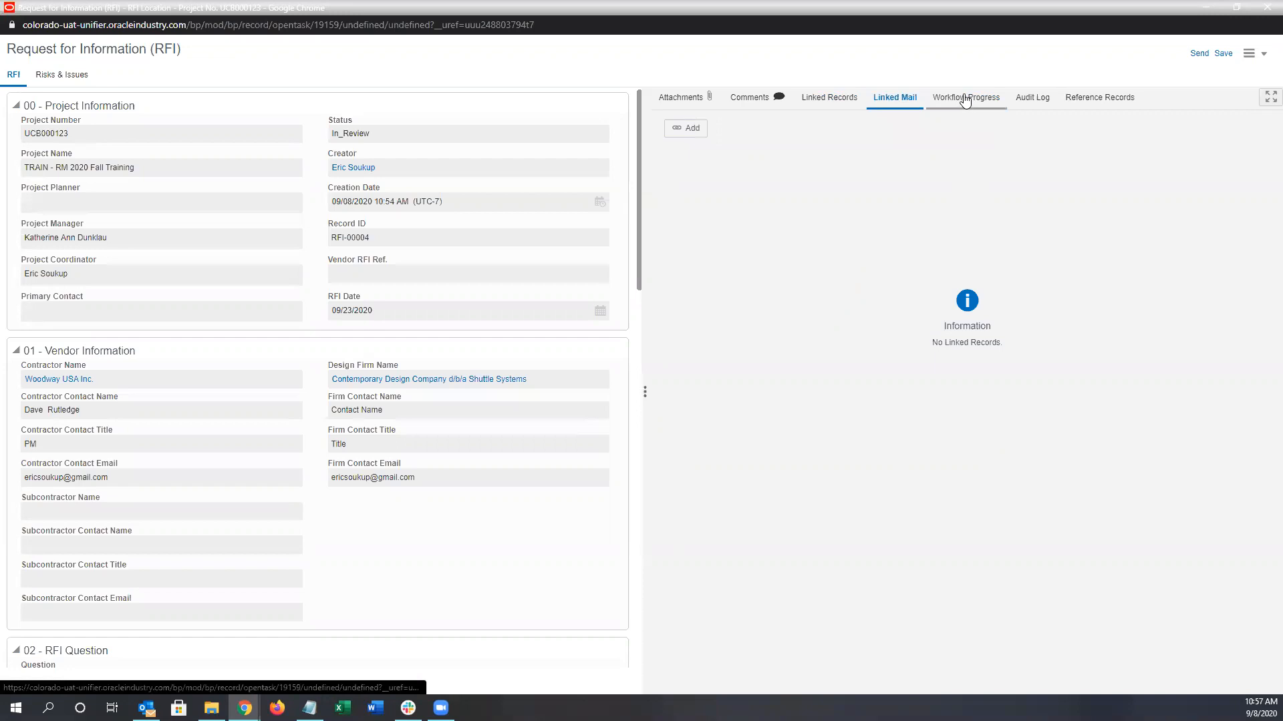
left_click(964, 98)
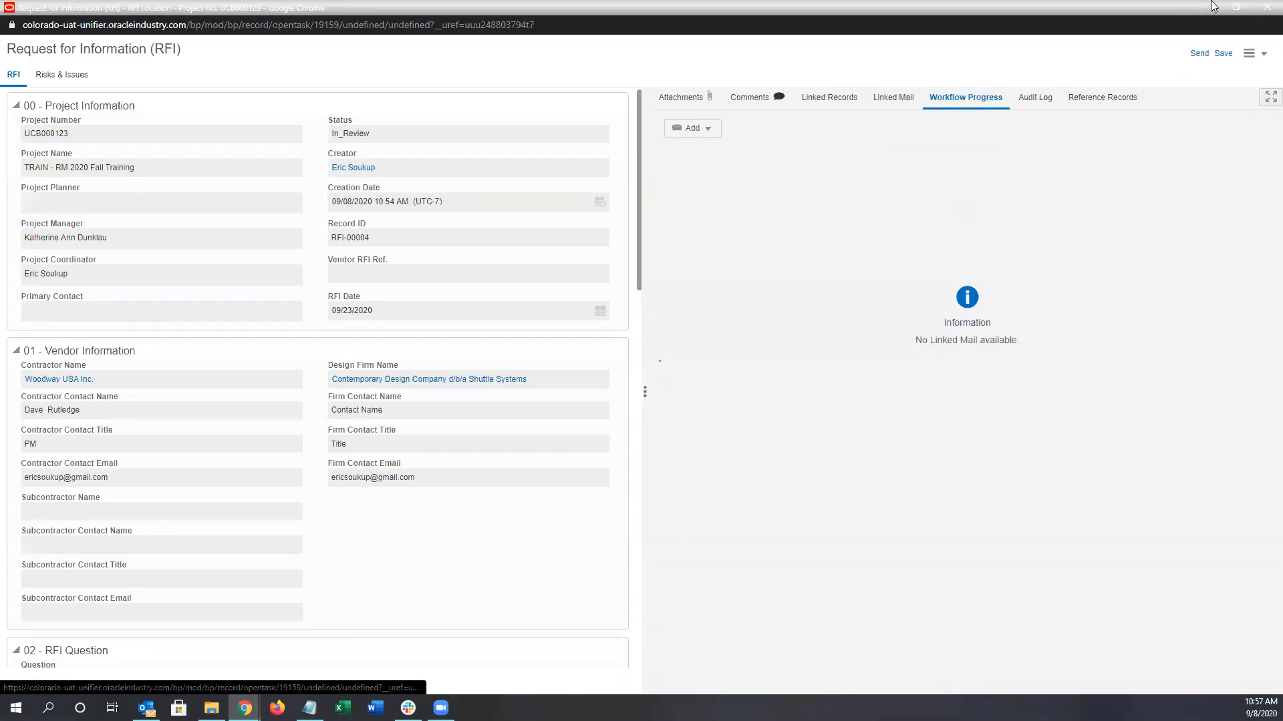
Step: Restore the RFI record window to its smaller size, save the record and close it
left_click(1236, 6)
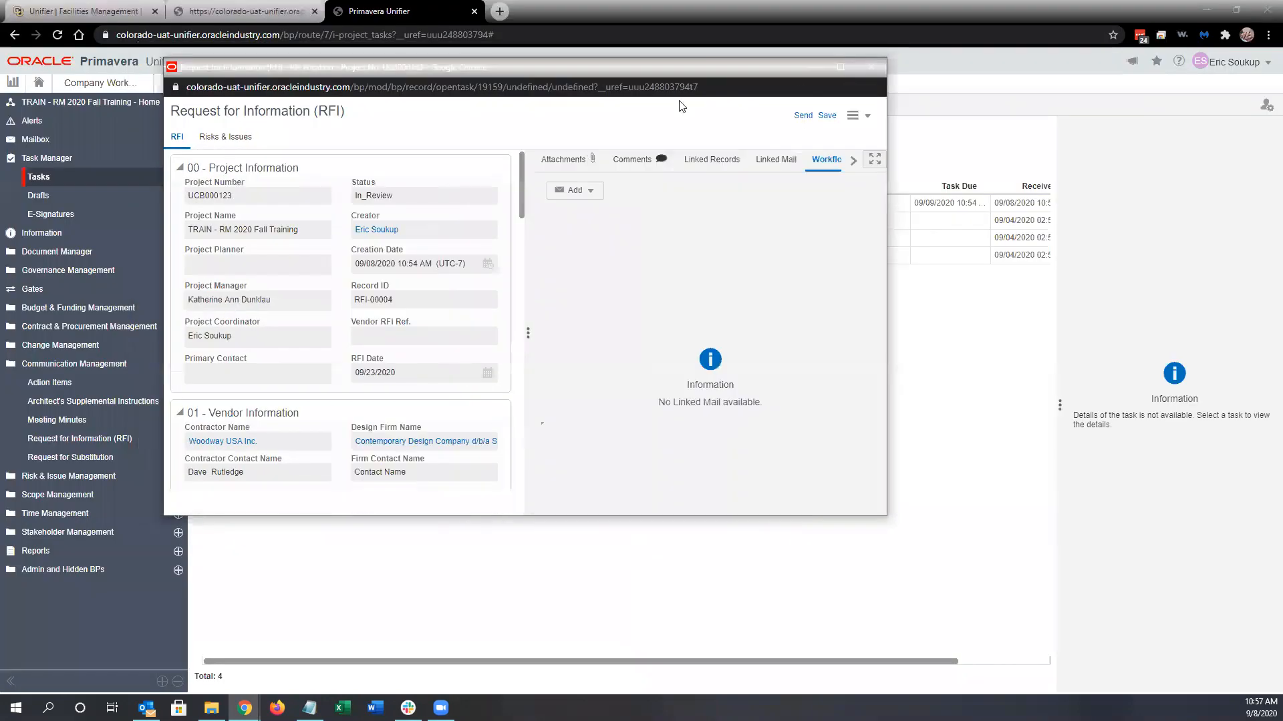
left_click(827, 117)
left_click(624, 358)
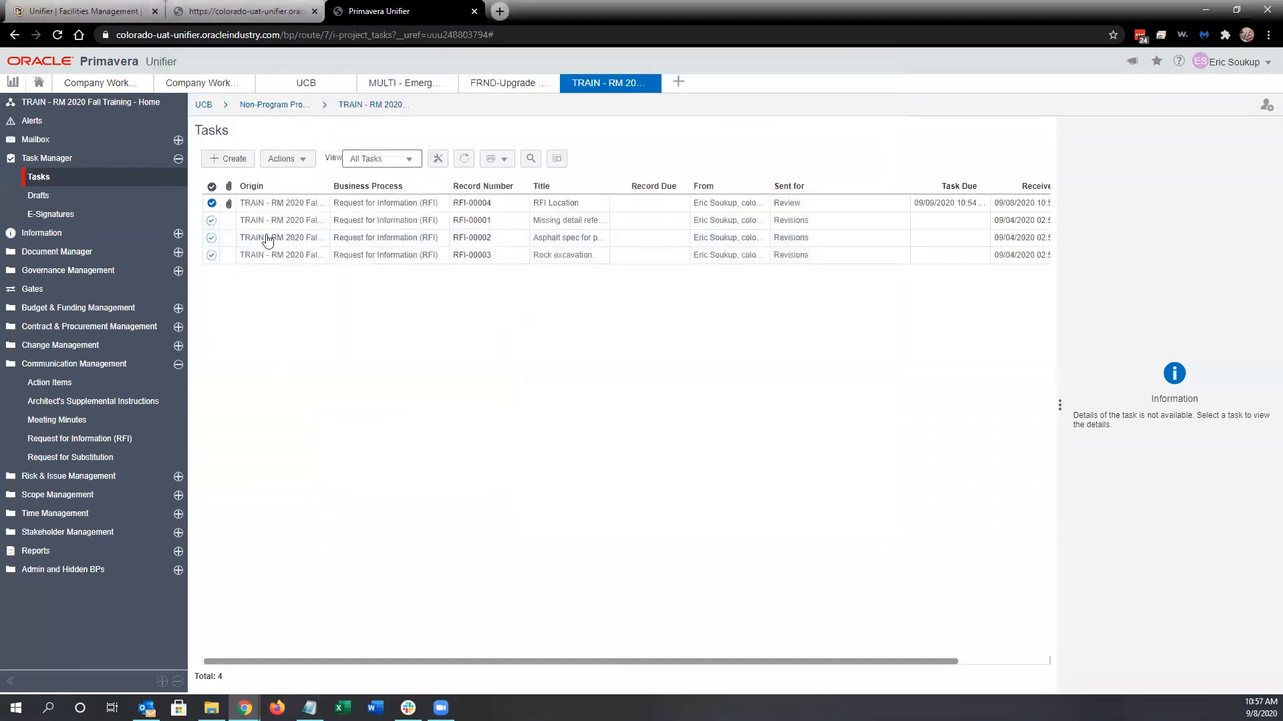
Step: Reopen the RFI-00004 task, try collapsing and restoring the attachments pane, and widen it to about half the window
left_click(474, 204)
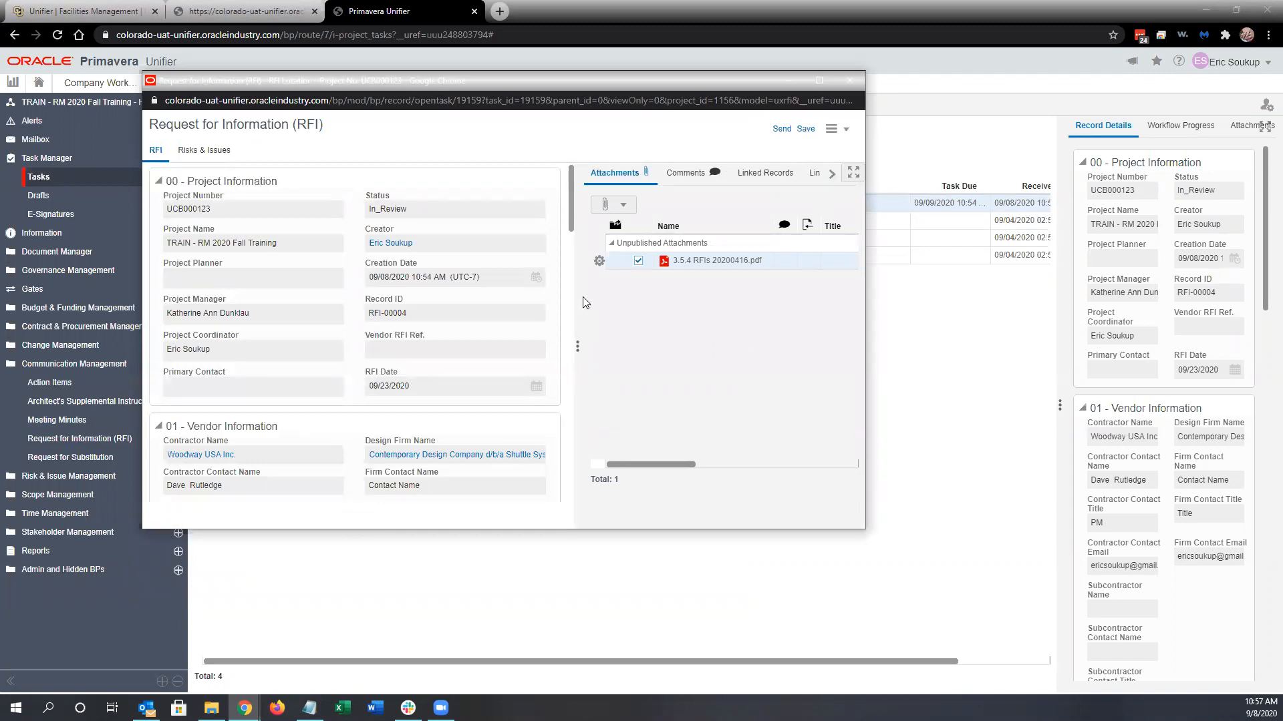
left_click_drag(578, 301, 551, 313)
left_click(551, 347)
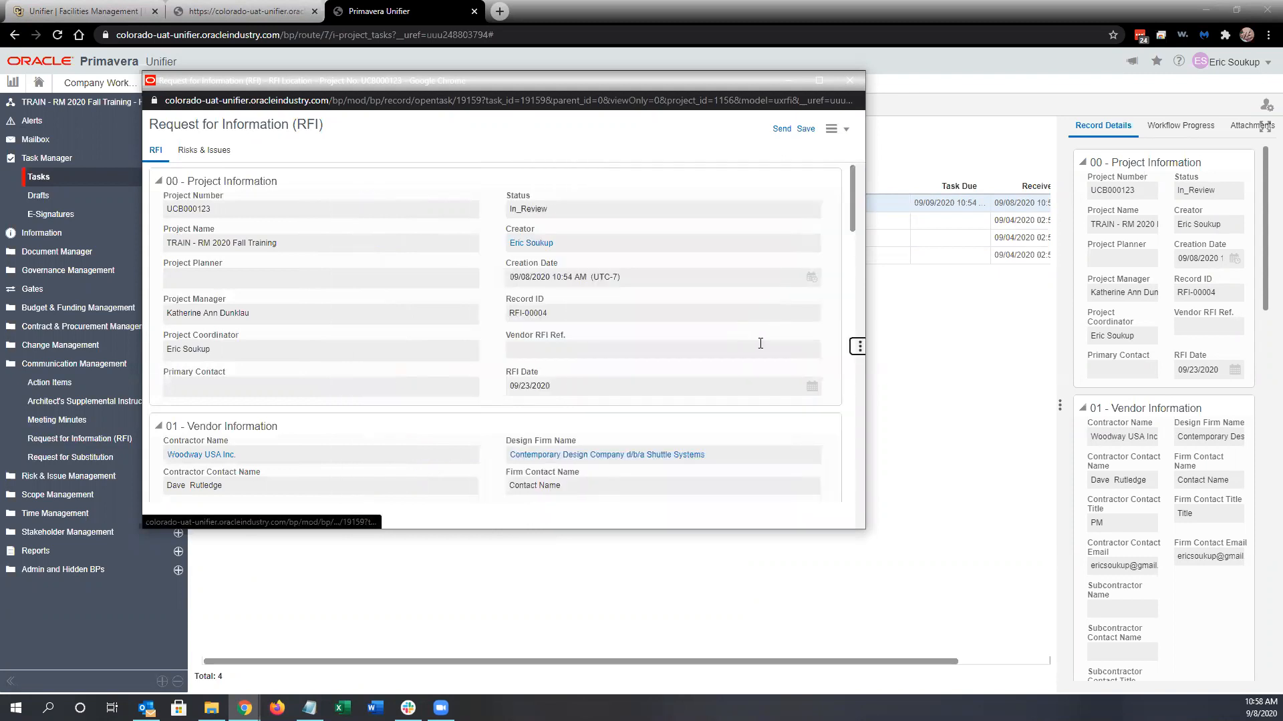
left_click(858, 347)
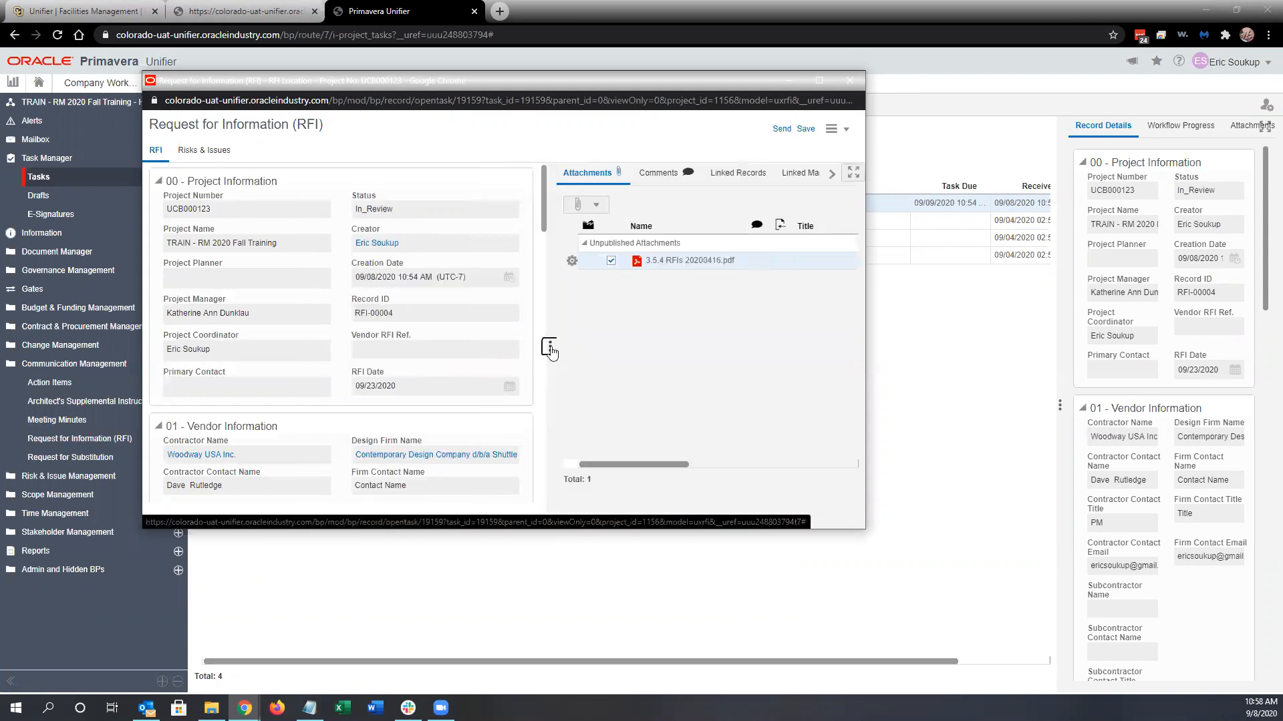
left_click(545, 347)
left_click(858, 347)
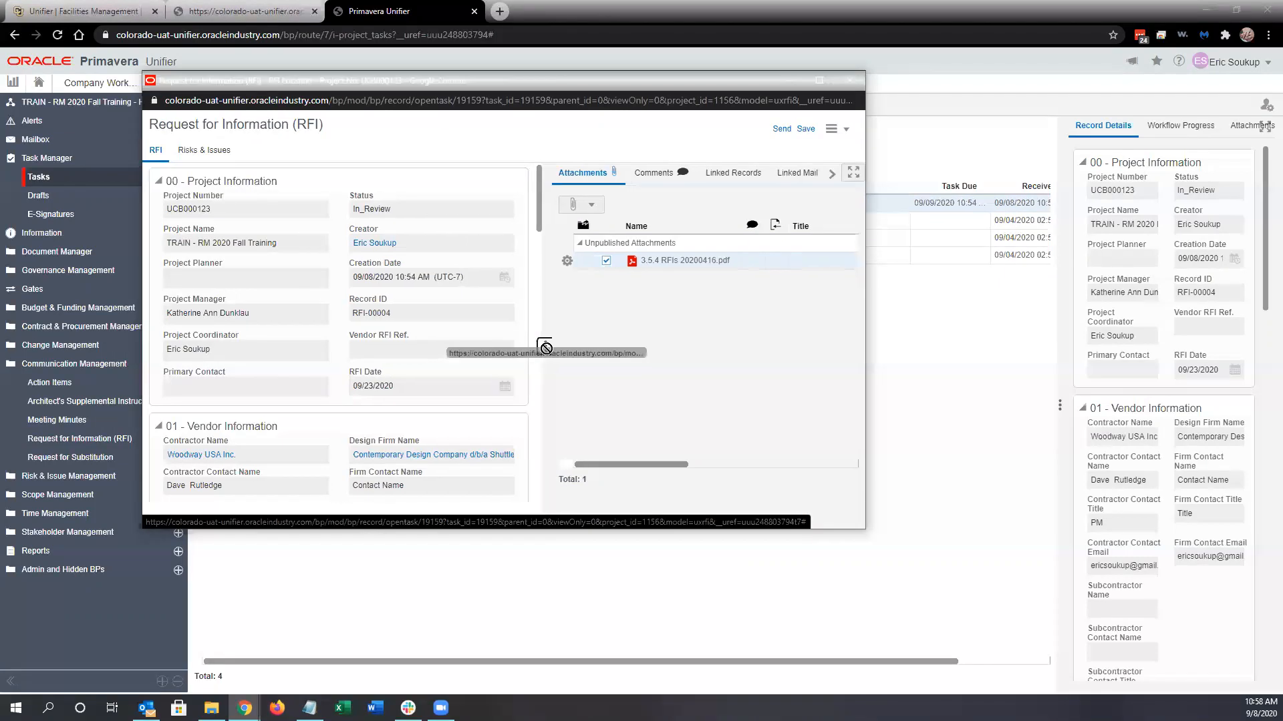
left_click(548, 349)
left_click(858, 347)
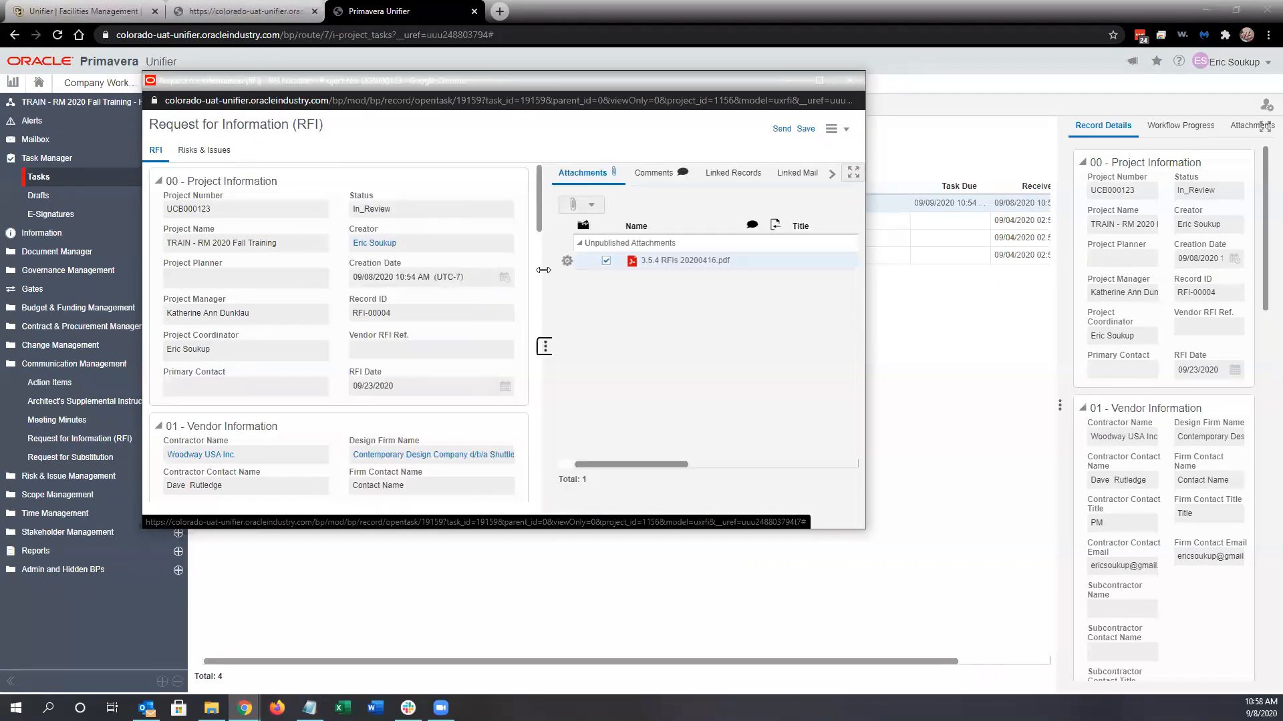
left_click_drag(543, 280, 478, 288)
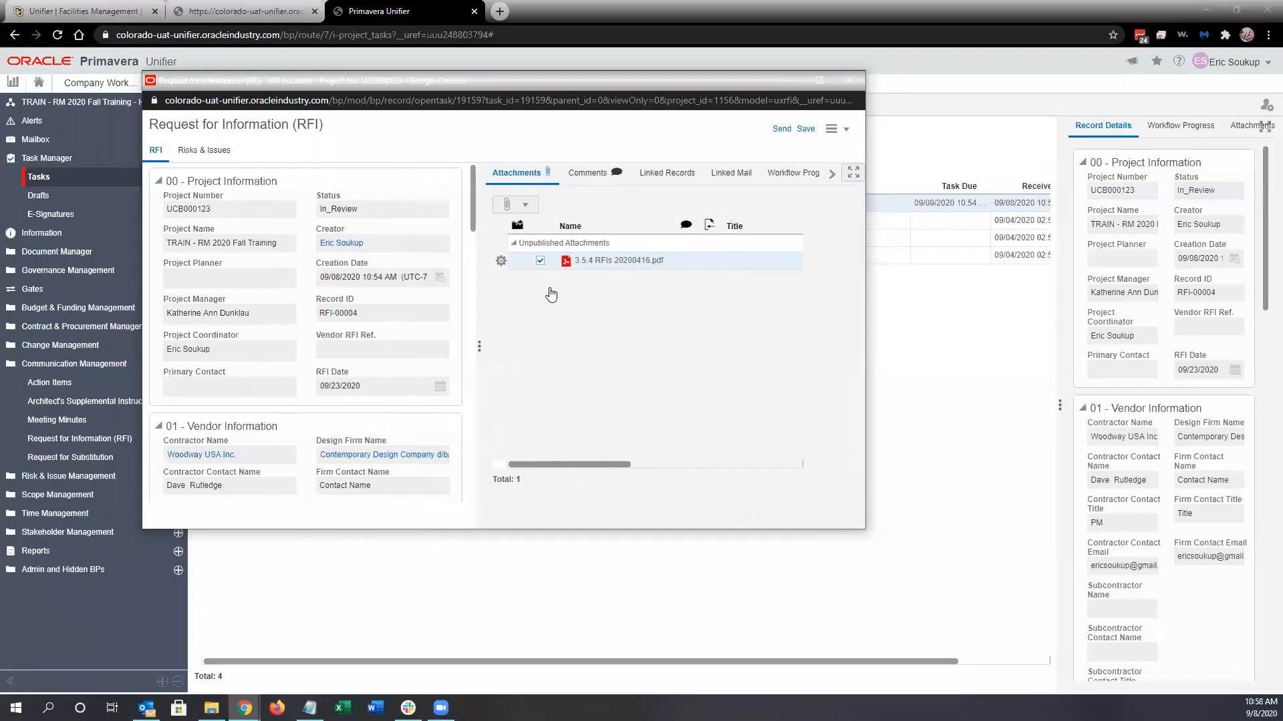
Step: Expand the attachments pane across the record, show the workflow progress in a maximized window, and check the record's available actions
left_click(853, 174)
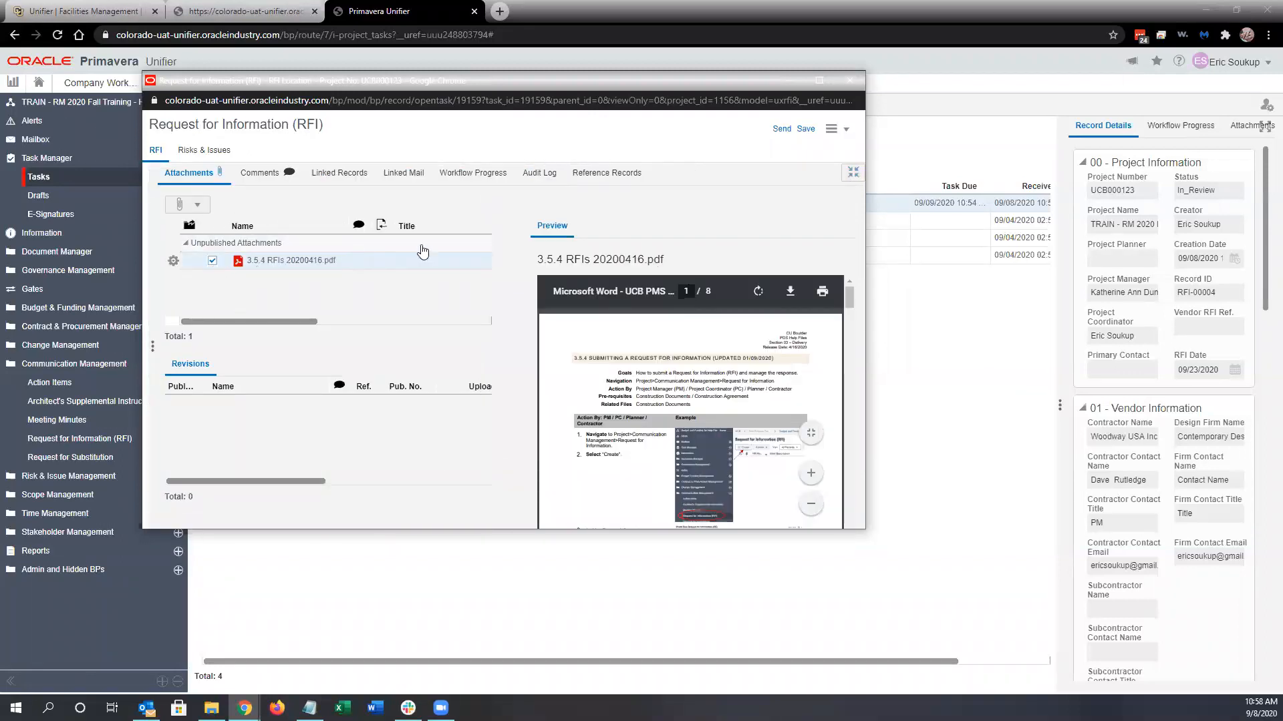
left_click(472, 172)
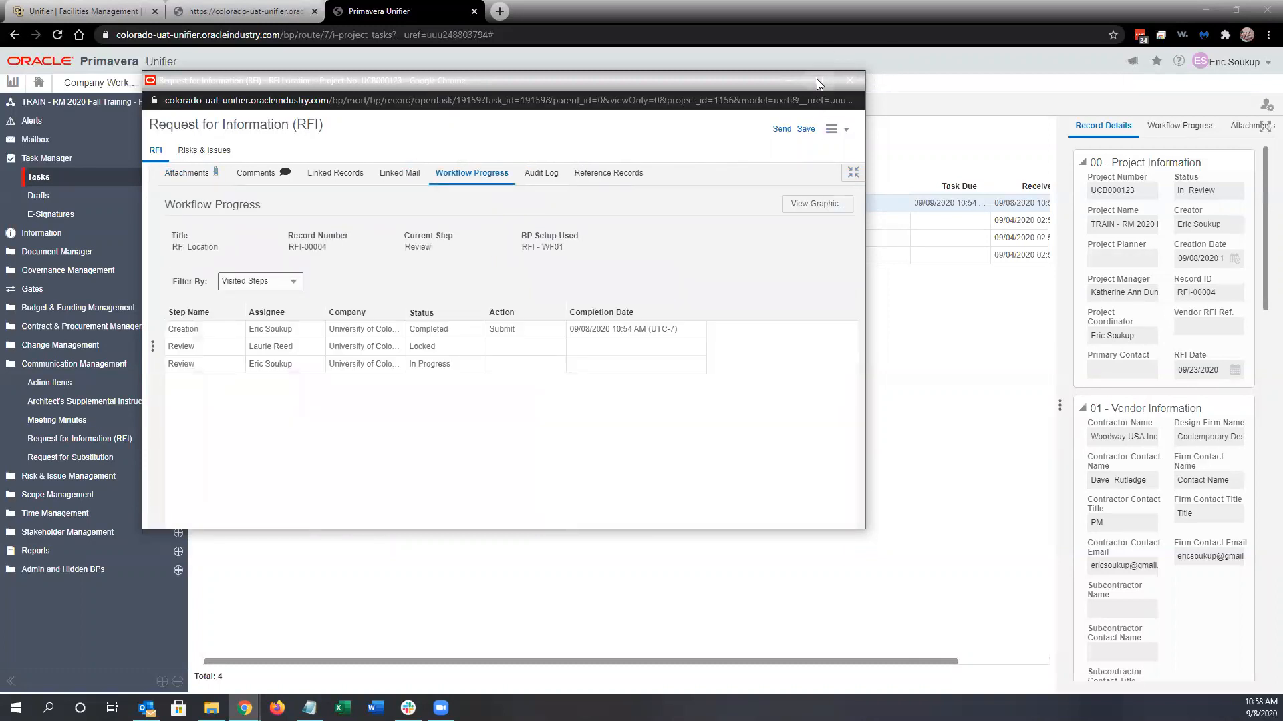
left_click(818, 81)
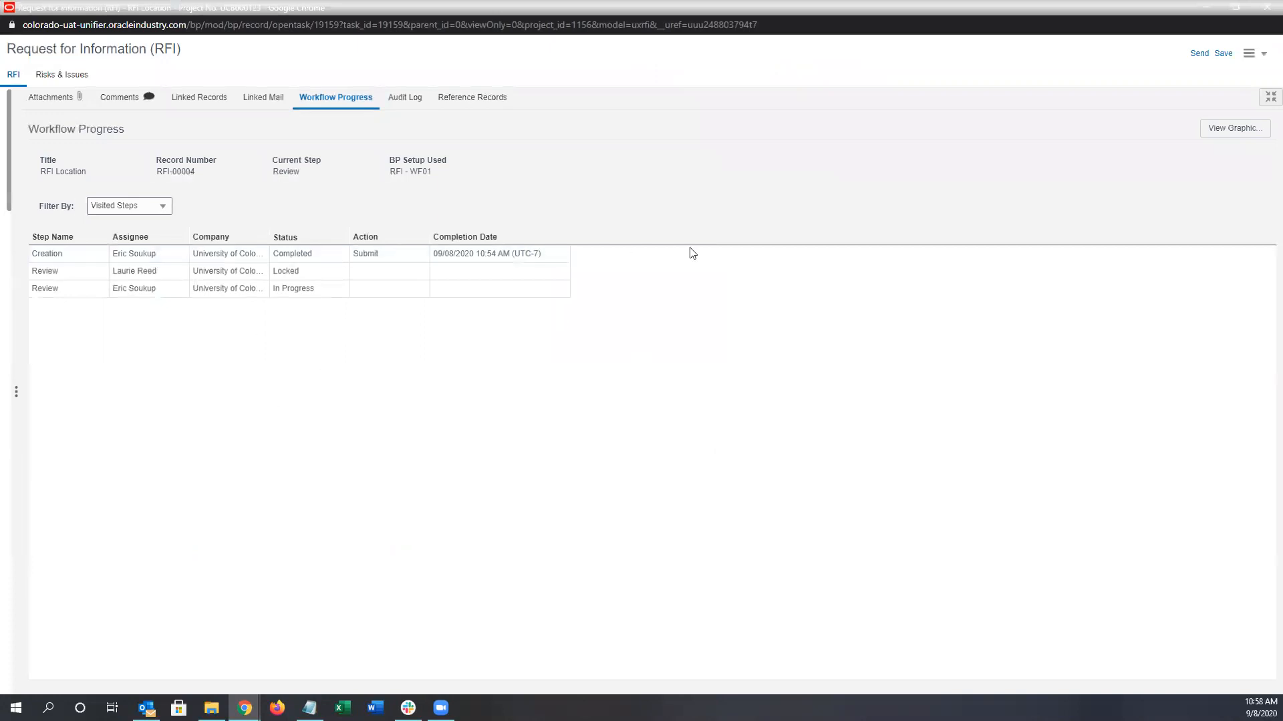
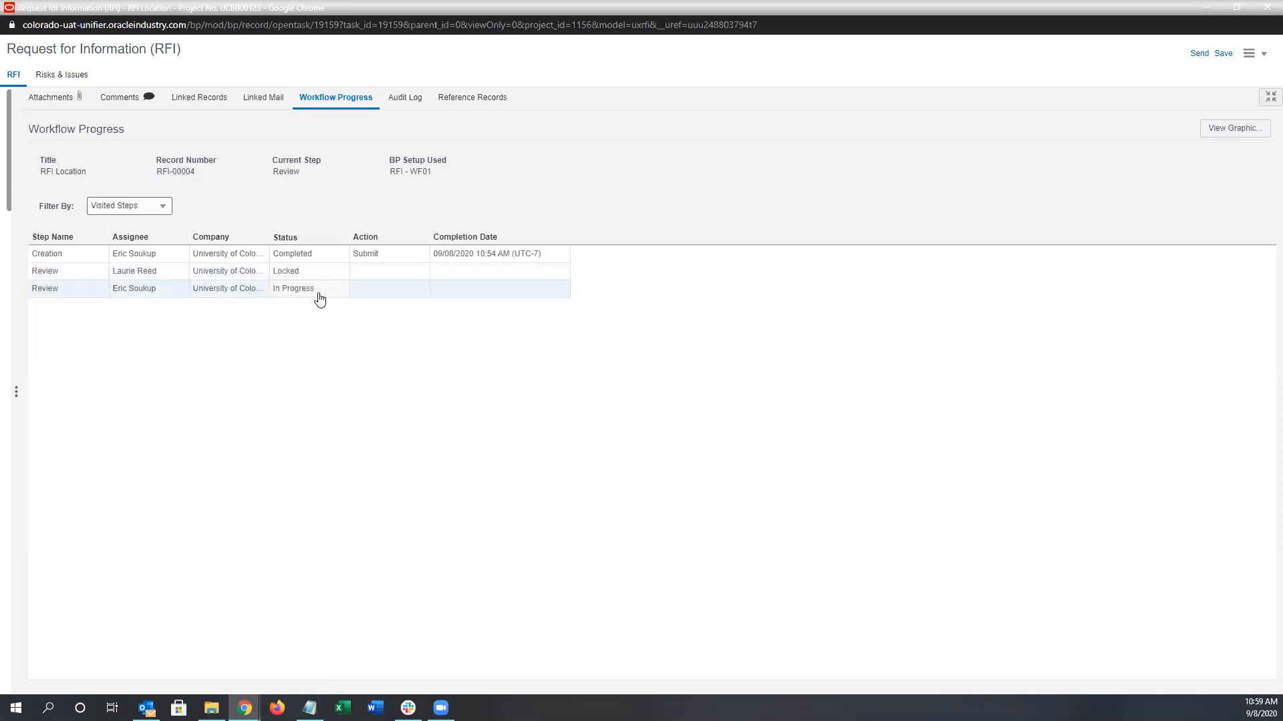
left_click(1263, 56)
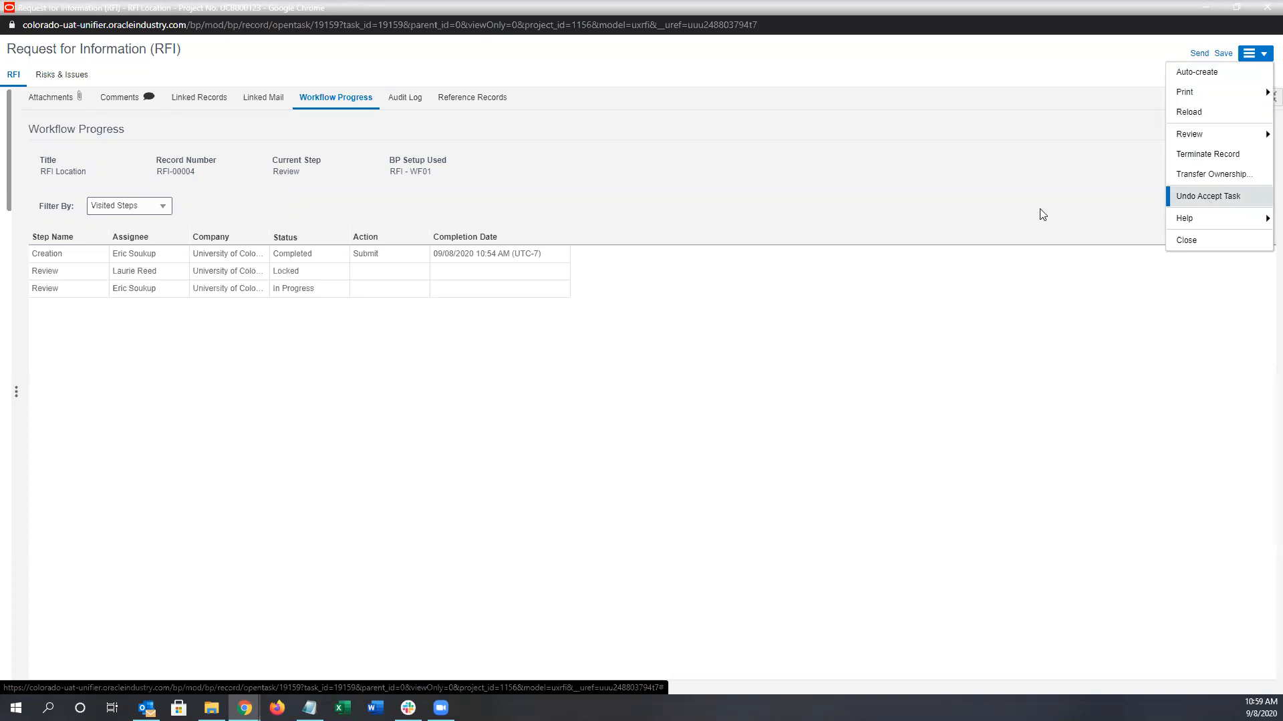
left_click(980, 209)
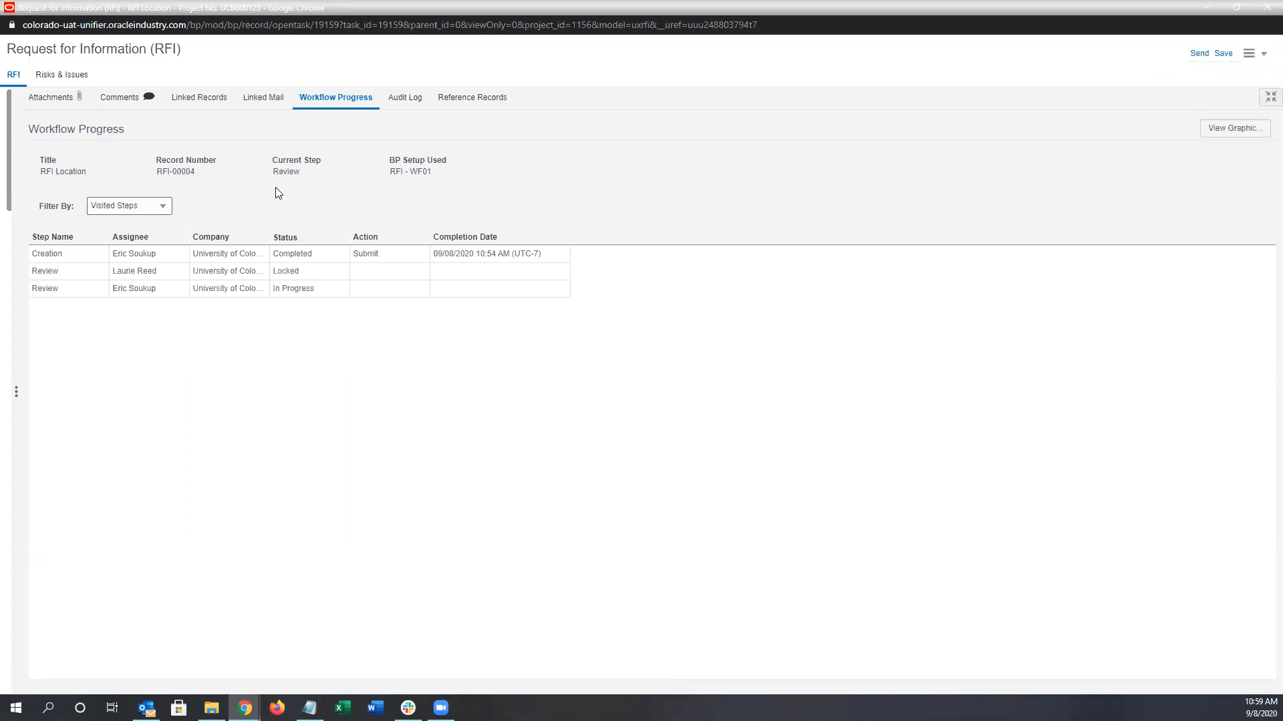
Step: View the graphic of the RFI workflow and close it
left_click(1237, 133)
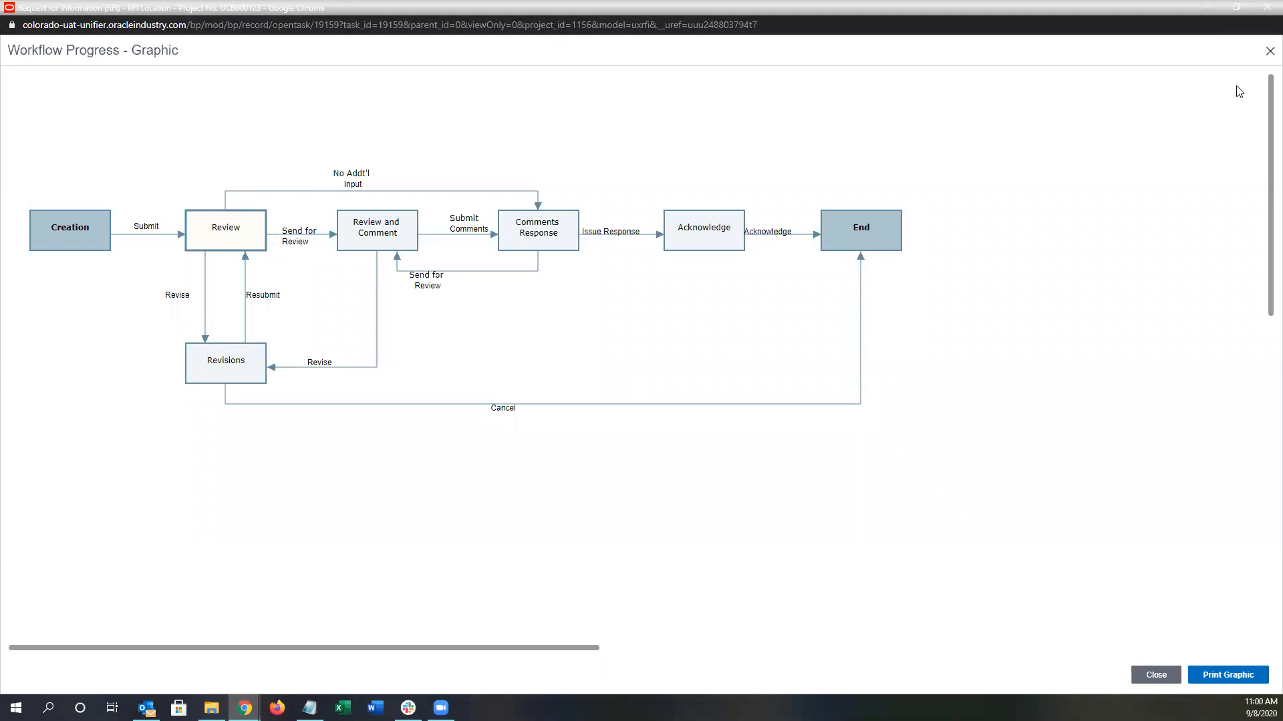
left_click(1267, 54)
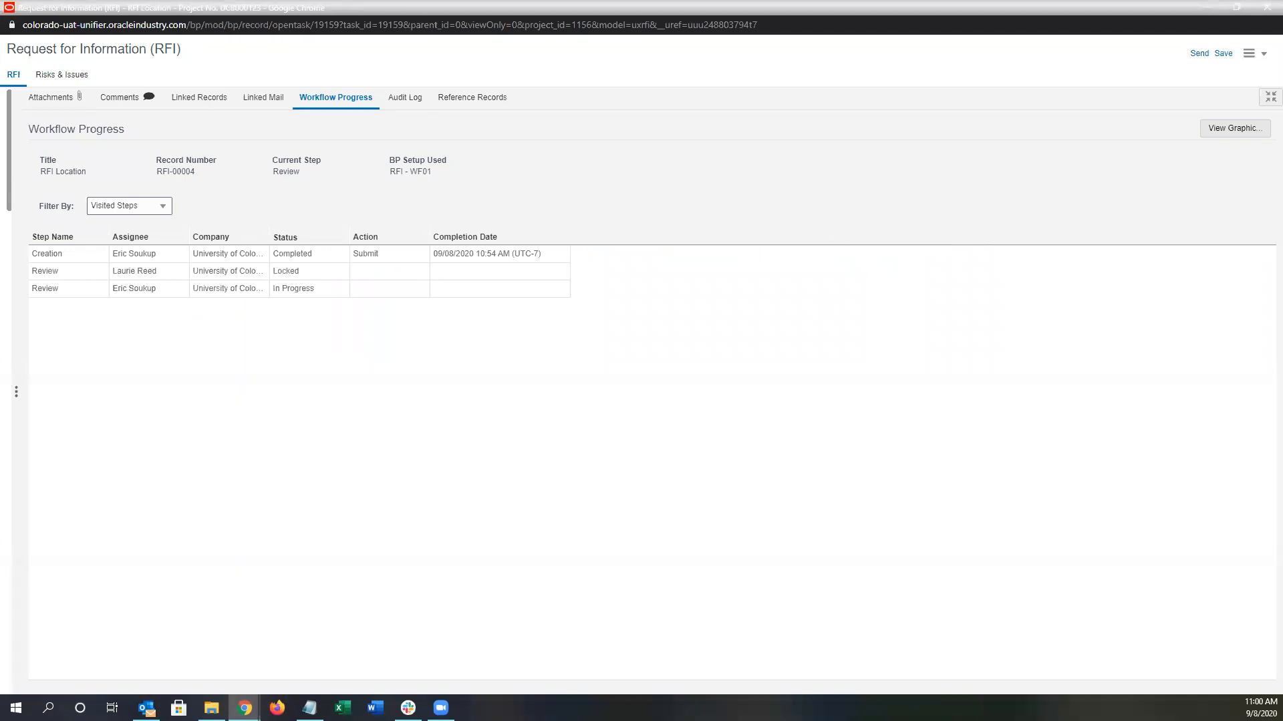
key("alt+Tab")
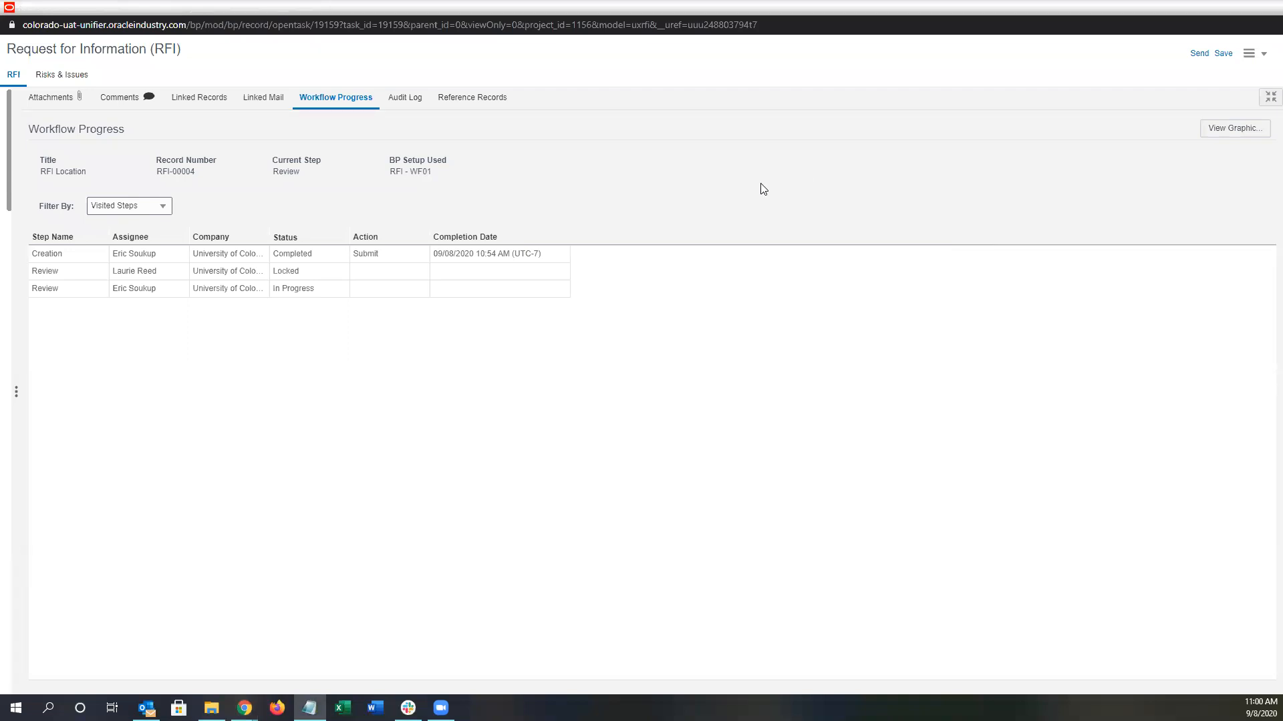
left_click(282, 164)
key("ctrl")
key("ctrl")
Step: Filter the workflow progress by All Steps, then return the filter to Visited Steps
left_click(124, 205)
left_click(117, 241)
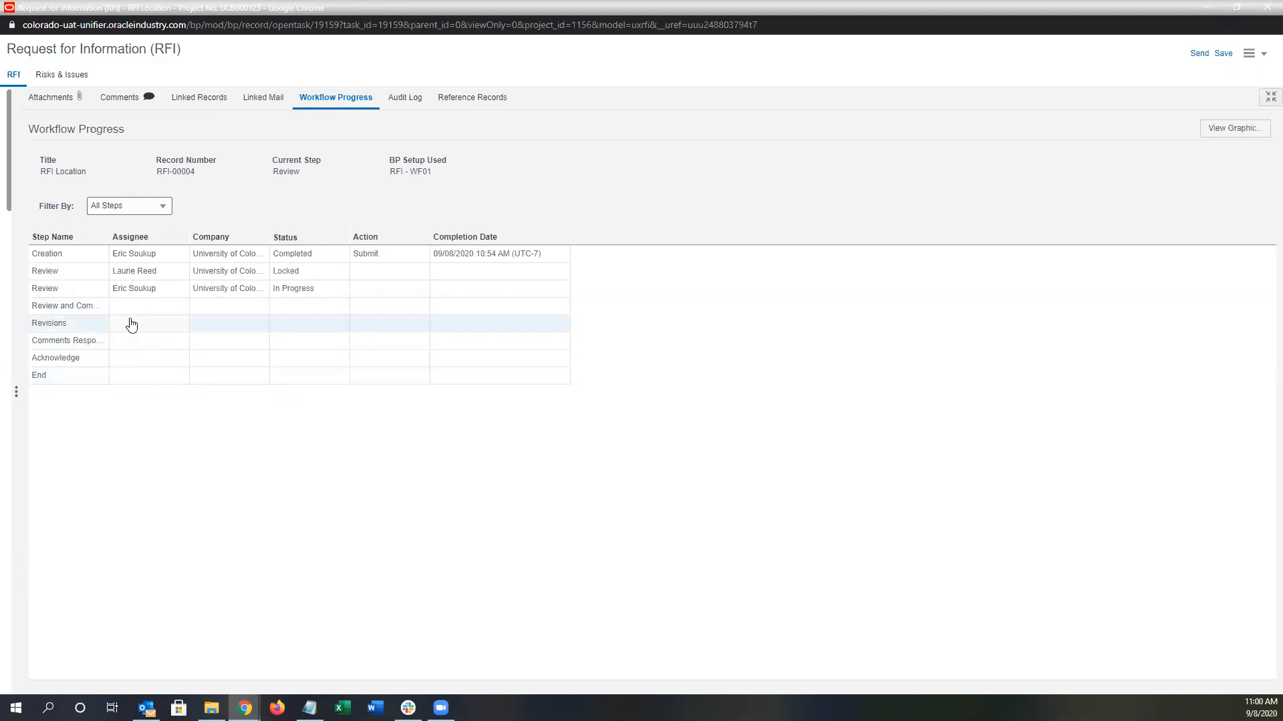
left_click(117, 224)
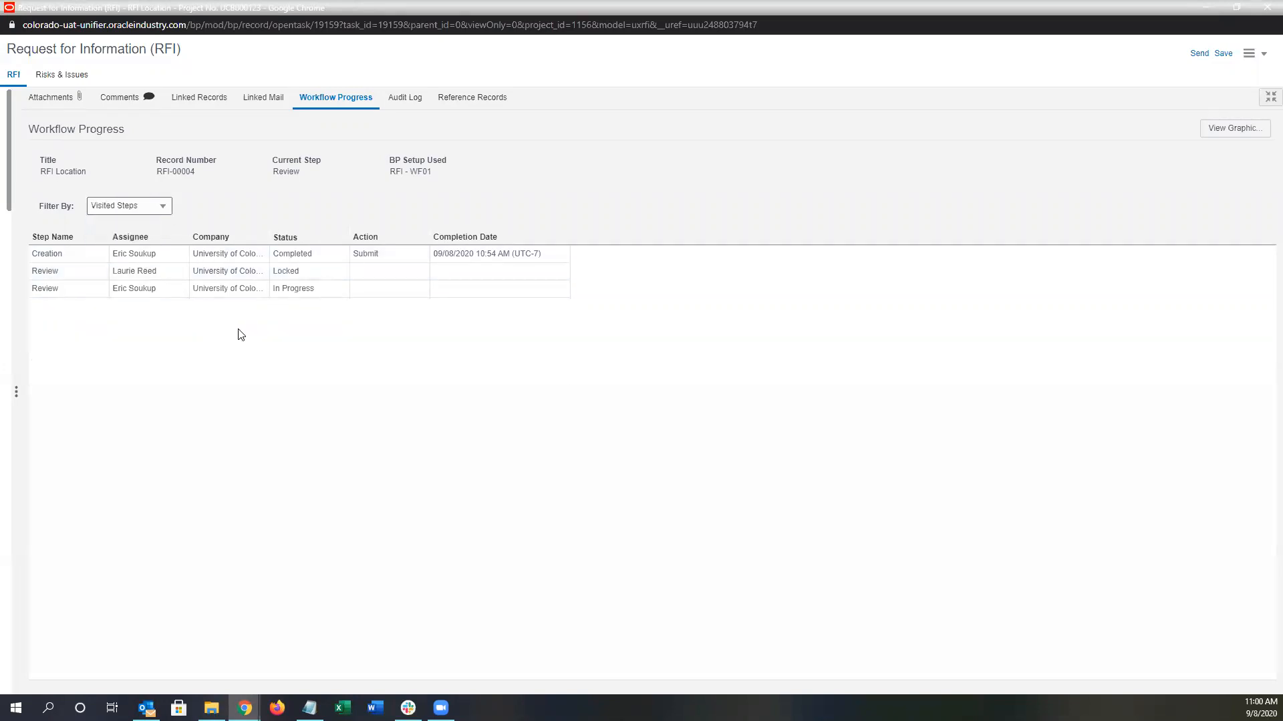
Step: Show the audit log of the RFI-00004 record, and undo the acceptance of its review task
left_click(404, 98)
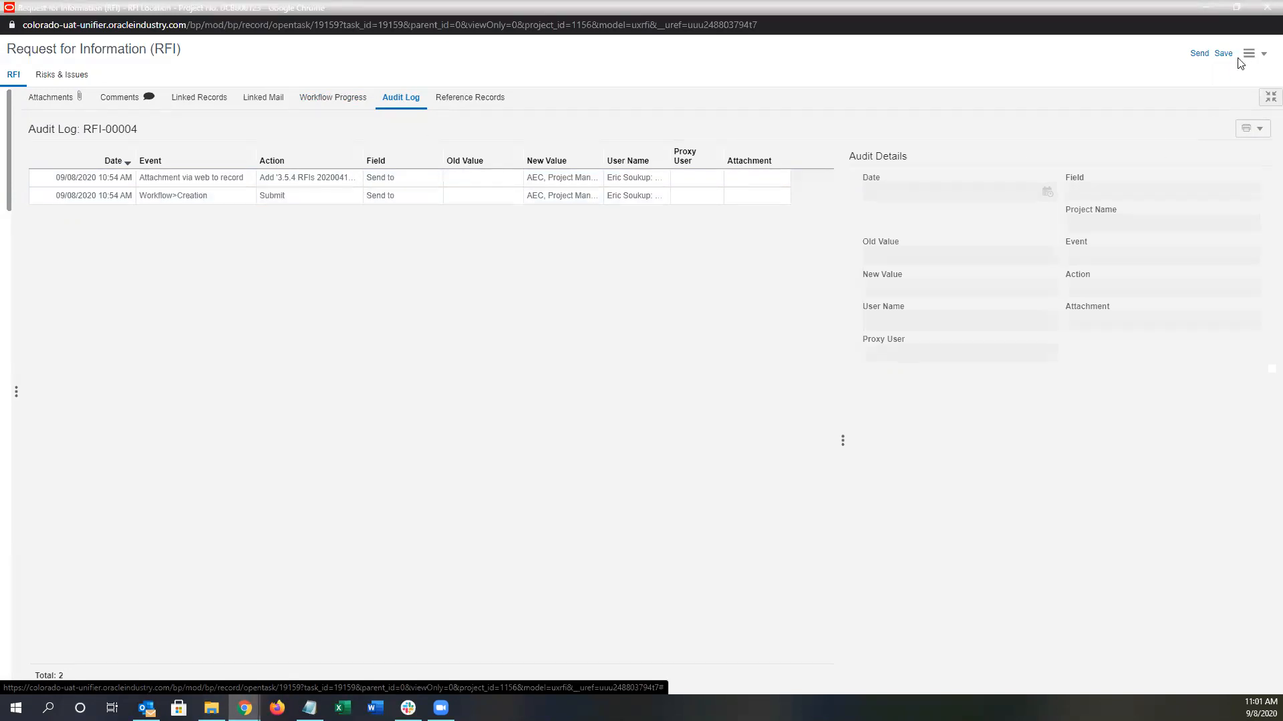
left_click(1262, 56)
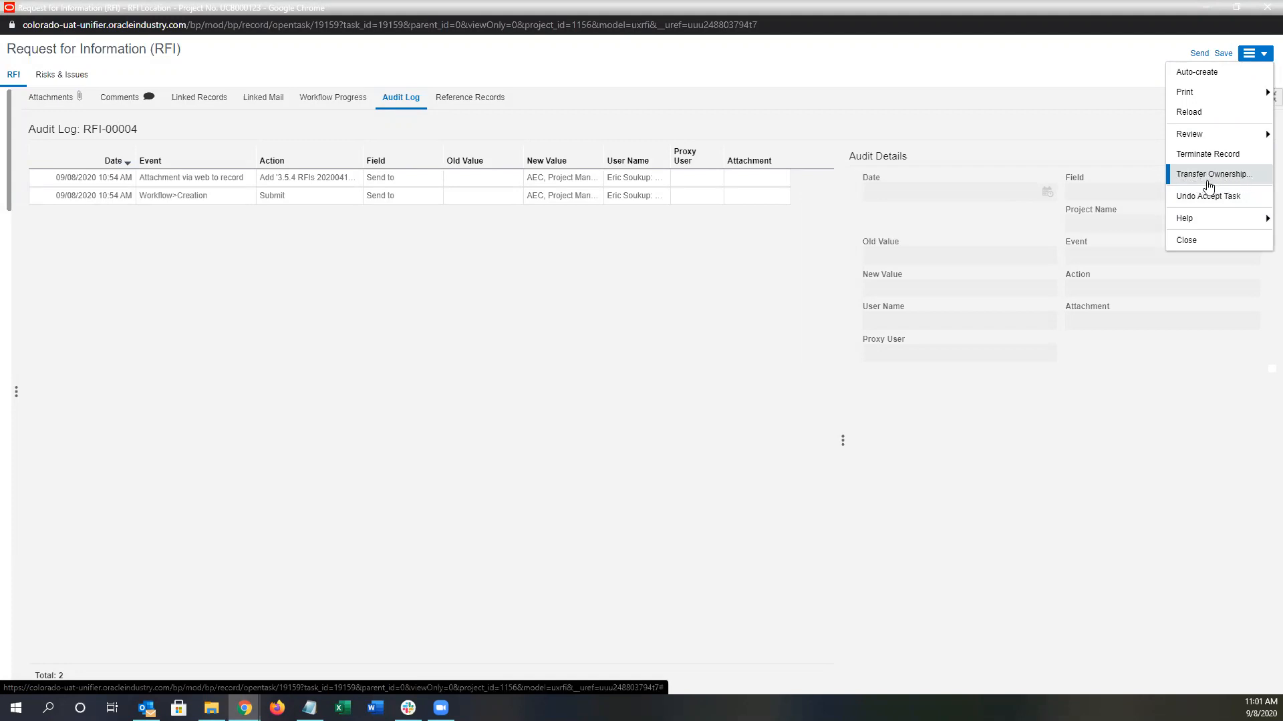
left_click(1211, 196)
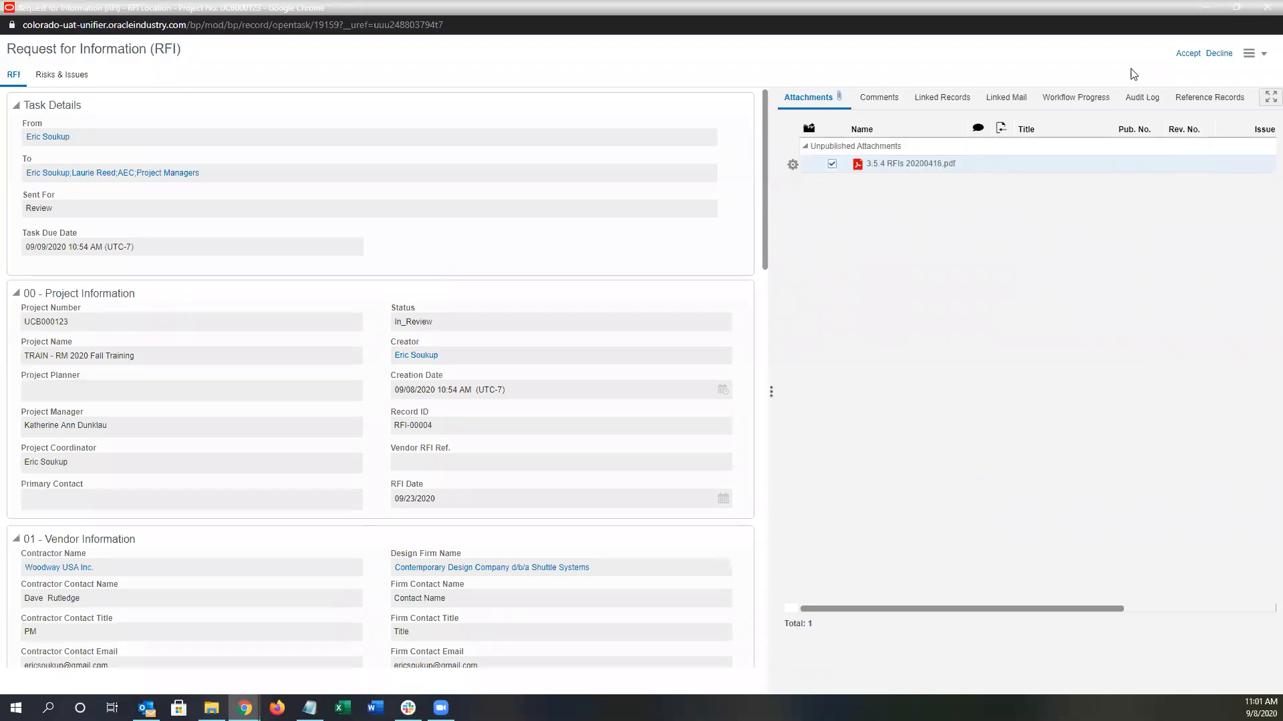
Step: Shrink the RFI-00004 task window, maximize it again to review the unaccepted task, and close it
left_click(1237, 9)
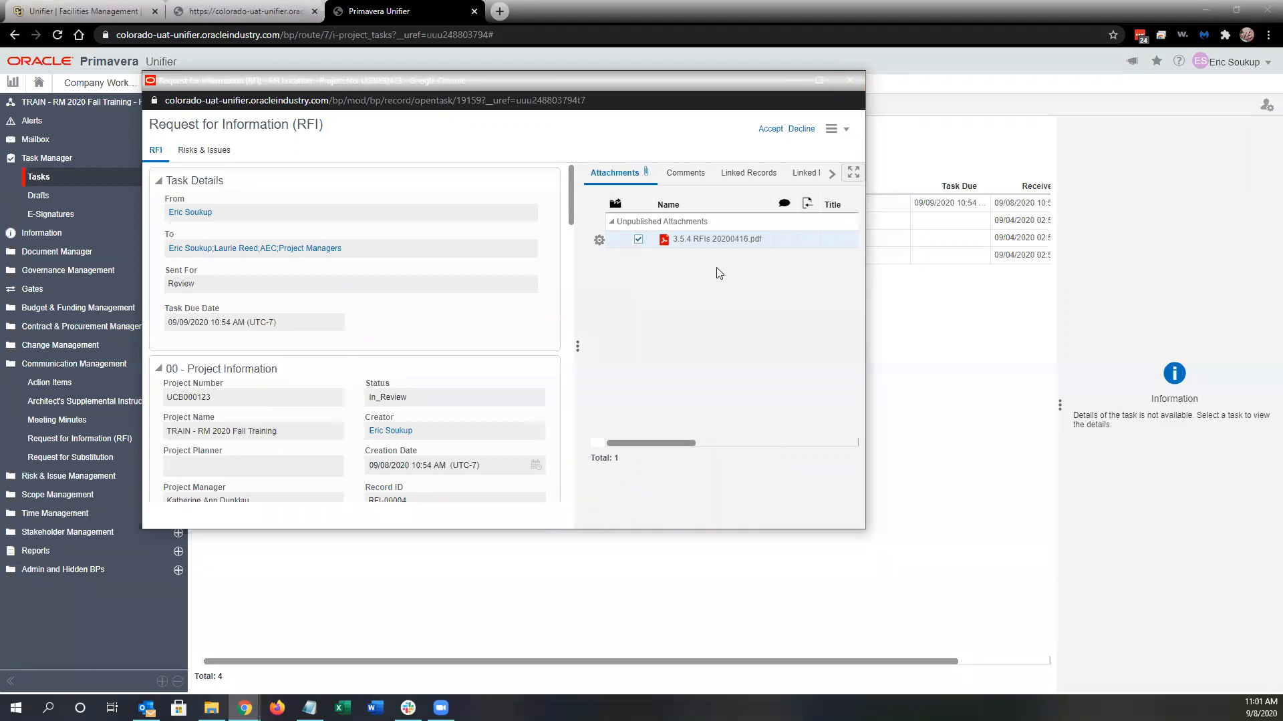
left_click(826, 83)
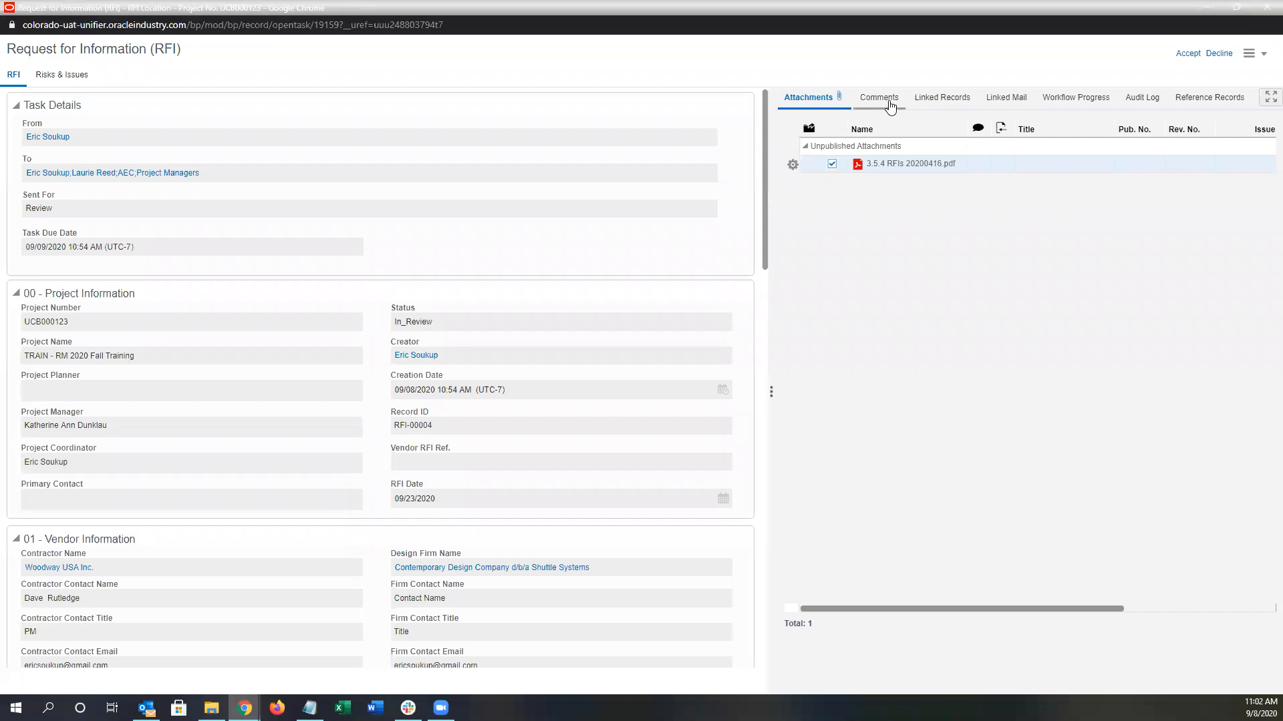
left_click(1262, 13)
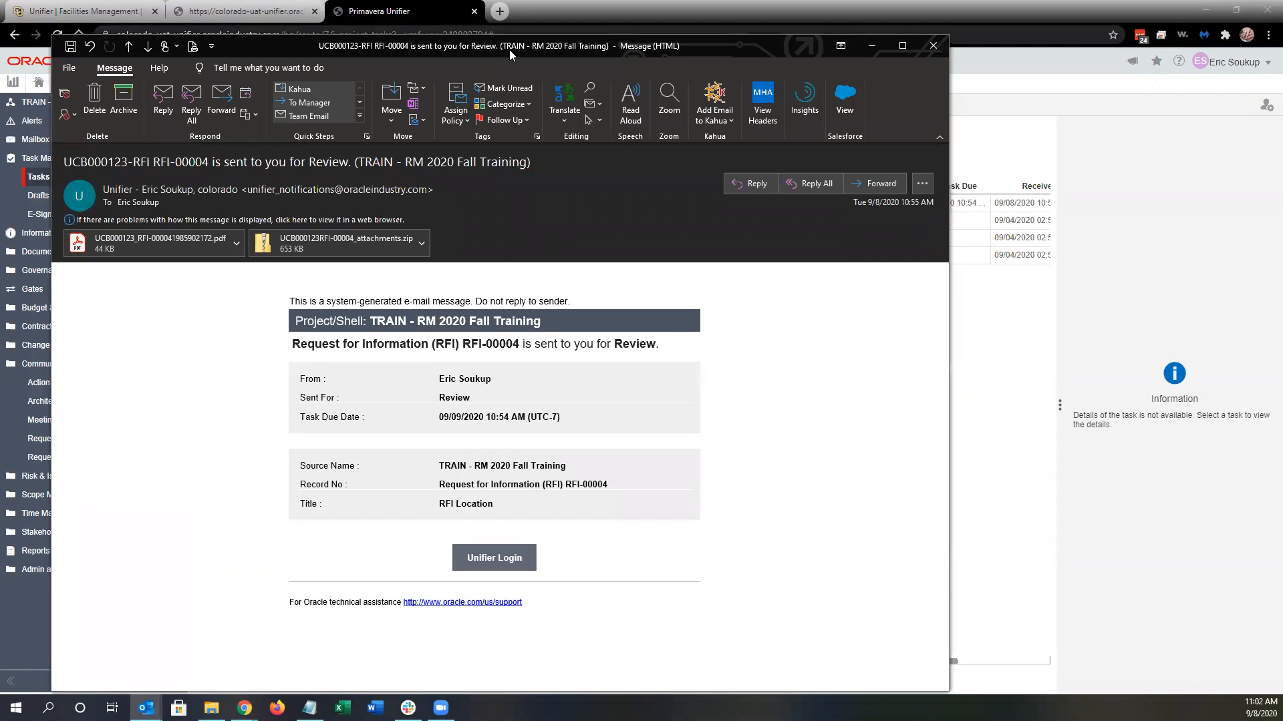
Step: Examine the Outlook notification for the RFI-00004 review, highlighting the project number and project name in its subject, and close the message
left_click_drag(509, 50, 663, 22)
left_click_drag(306, 134, 485, 134)
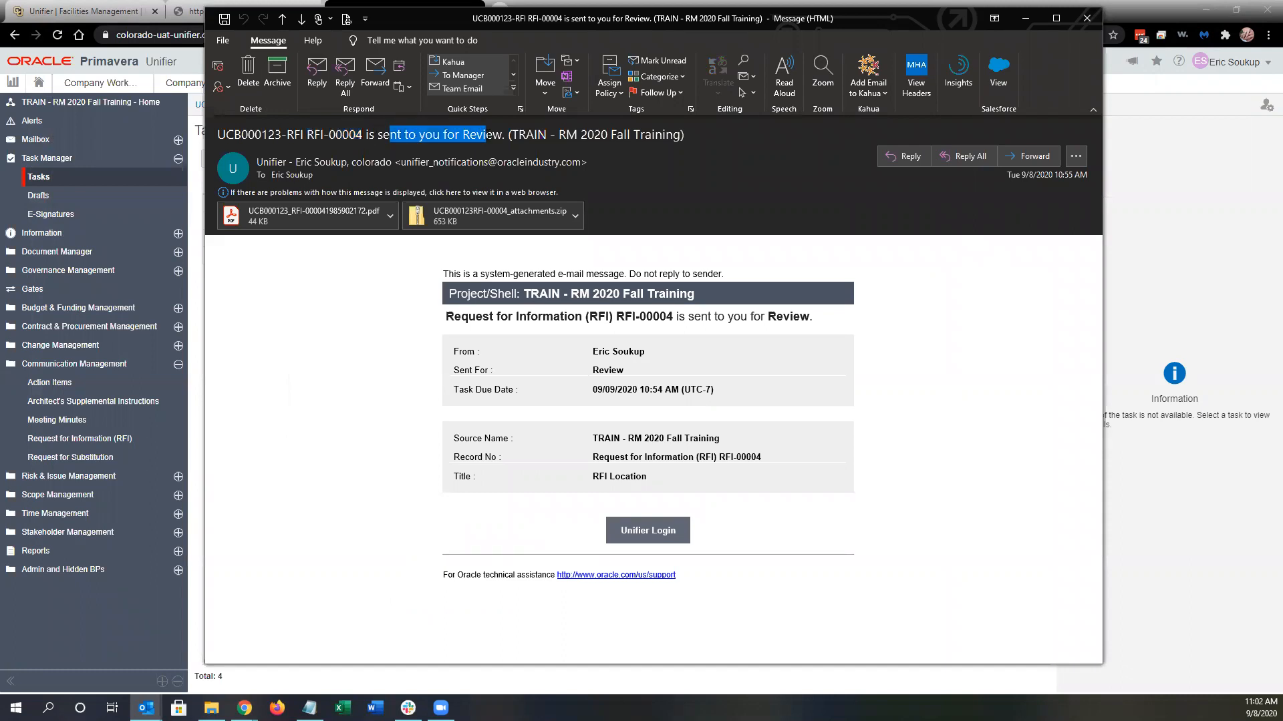
left_click_drag(217, 134, 282, 135)
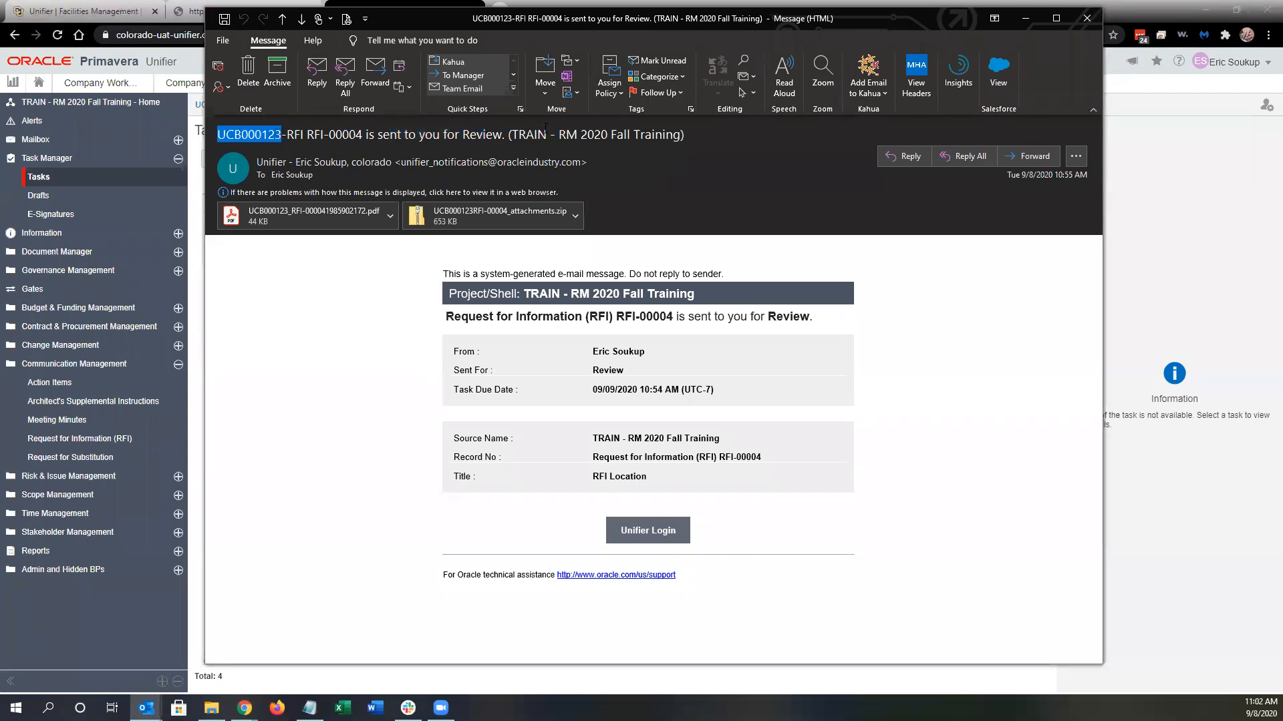
left_click_drag(511, 136, 682, 134)
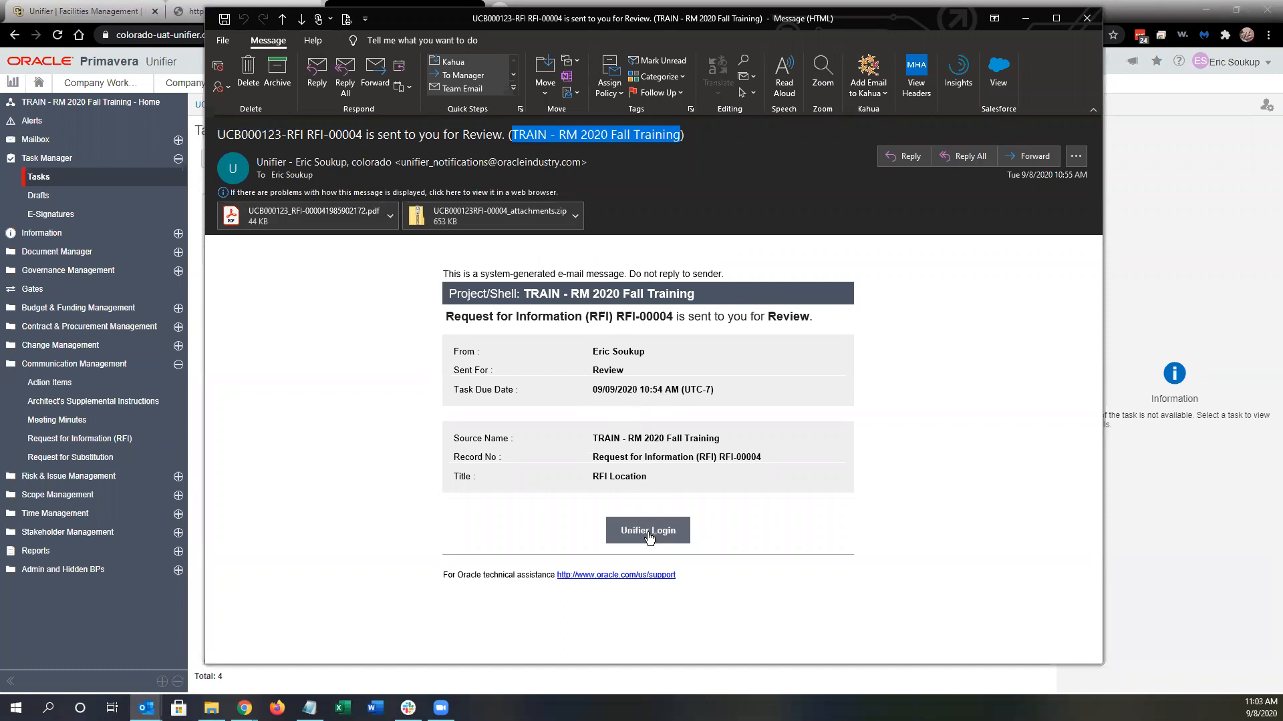
left_click(1084, 24)
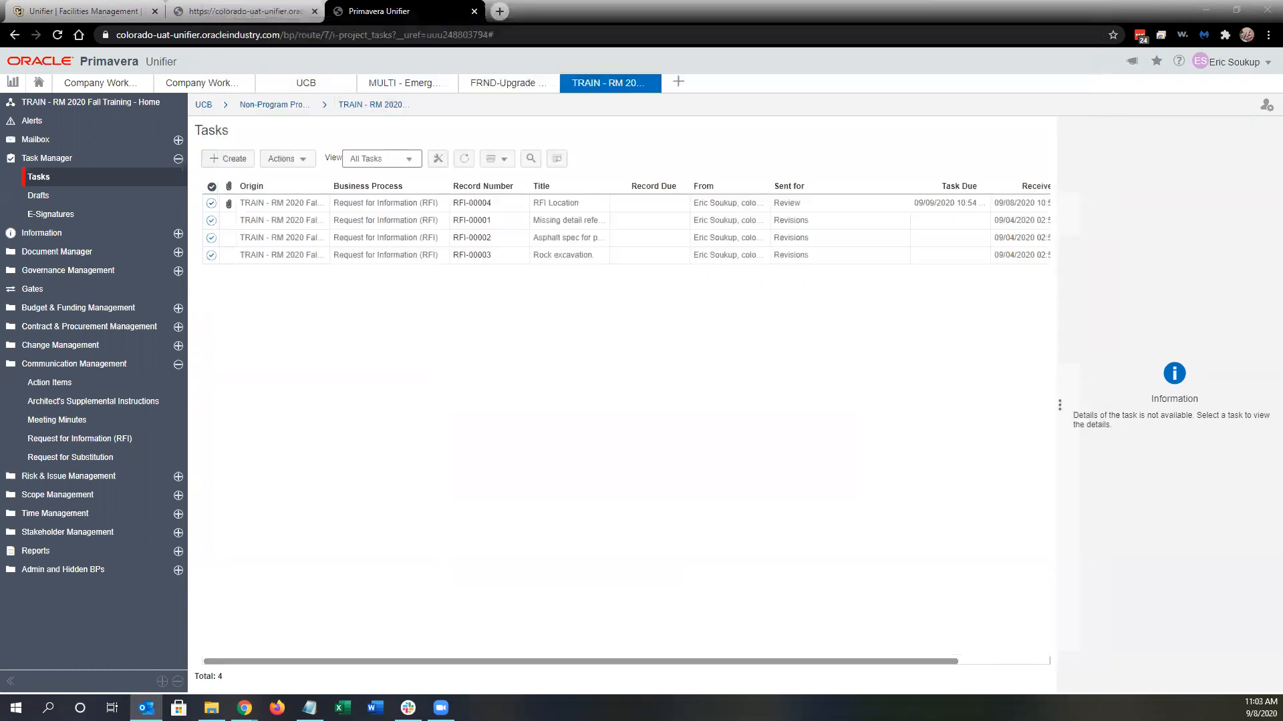